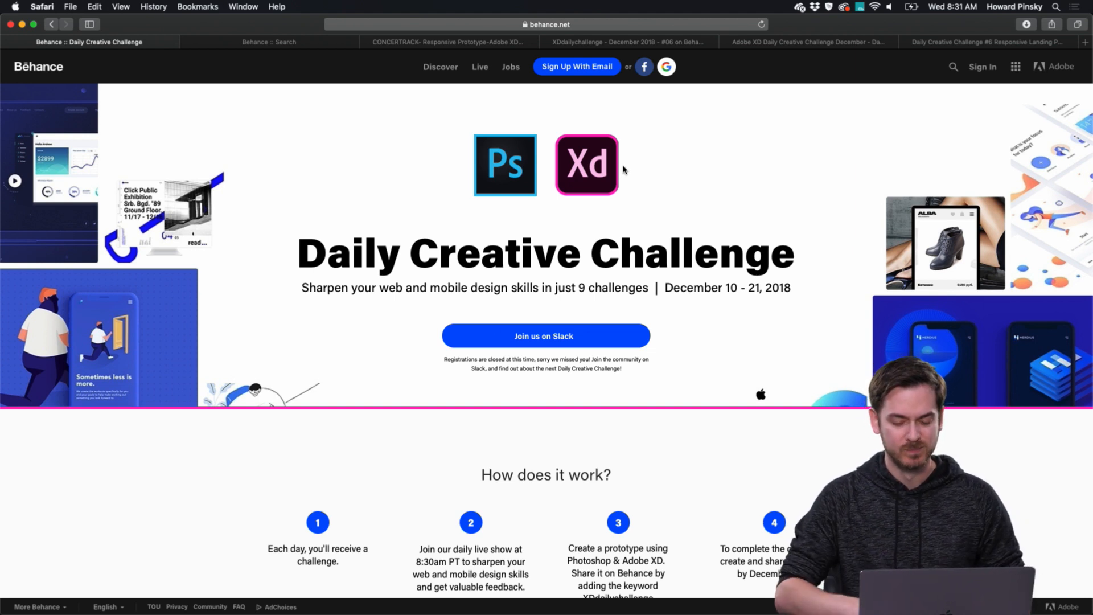
Look over the Daily Creative Challenge introduction and check the #introductions channel of the Adobe XD workspace in Slack.
scroll(623, 169, "down", 2)
scroll(623, 169, "down", 1)
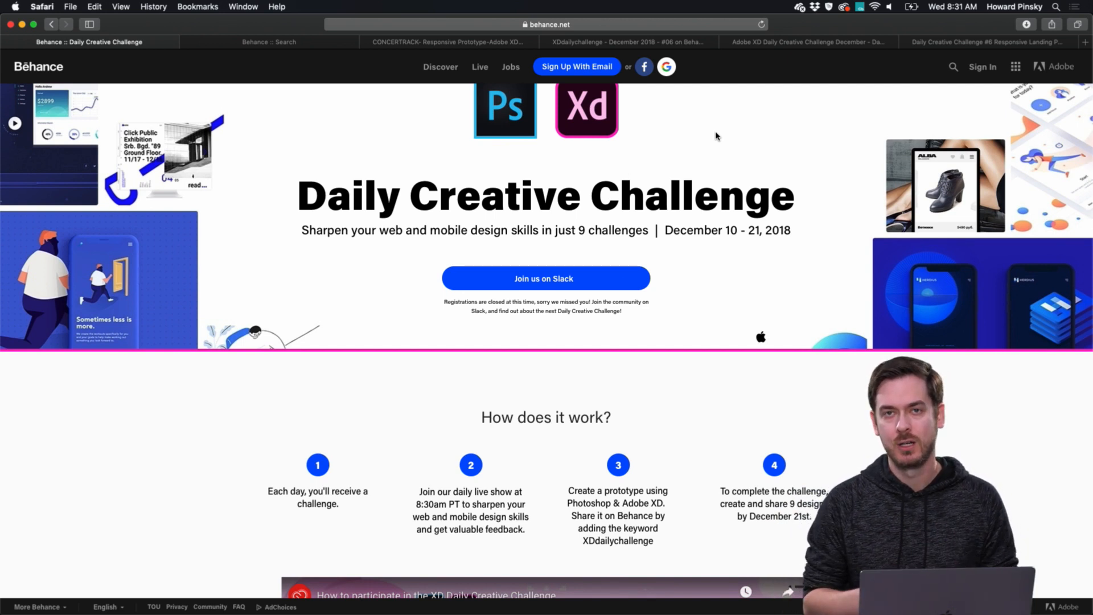
scroll(716, 136, "down", 5)
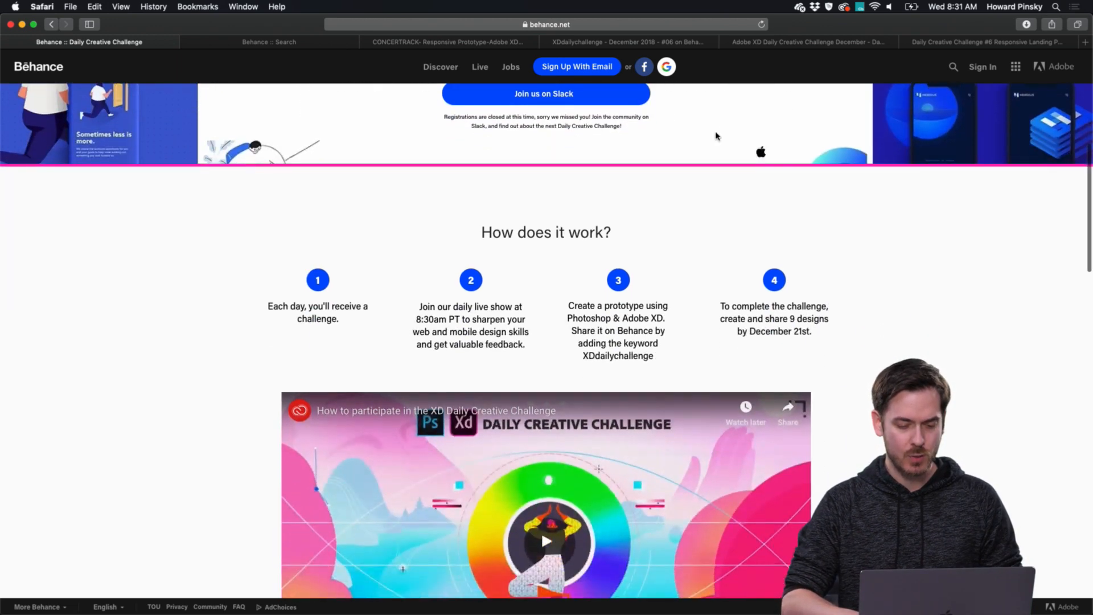
scroll(714, 135, "up", 5)
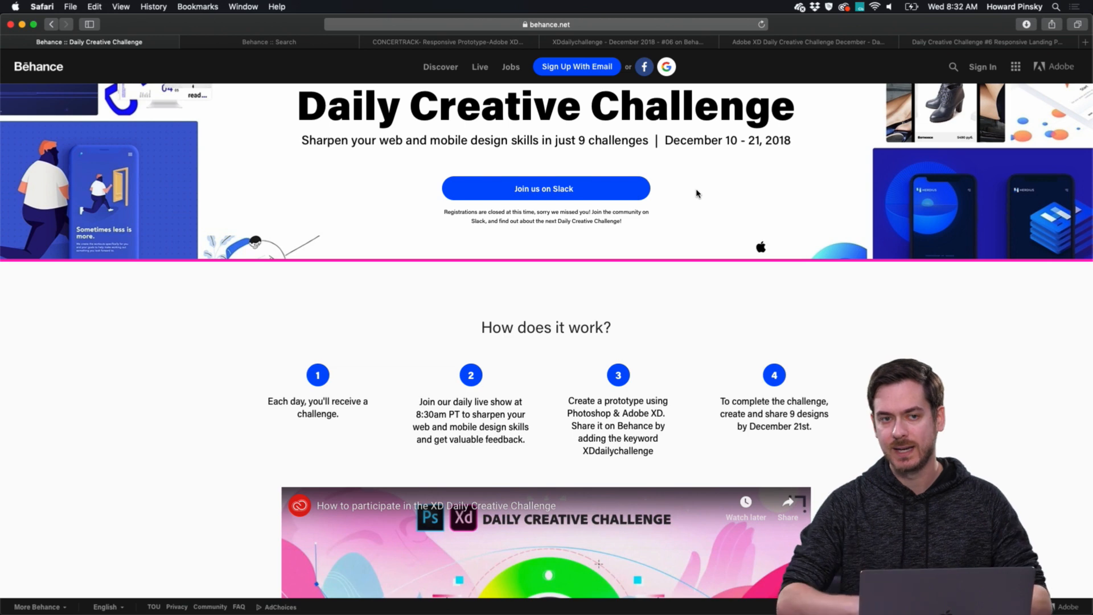
key("super+Tab")
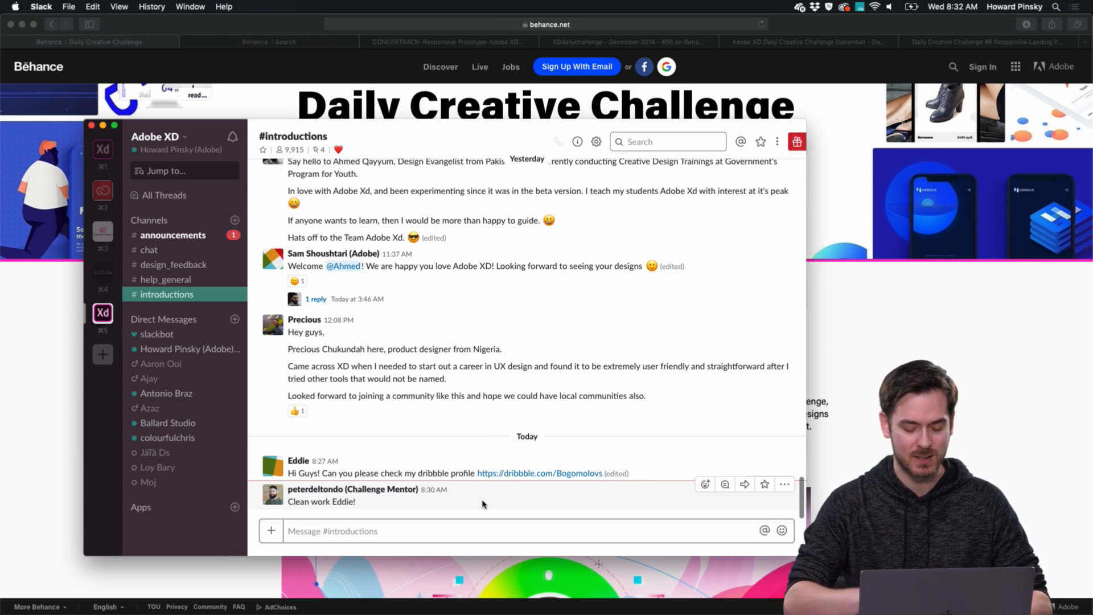
key("super+Tab")
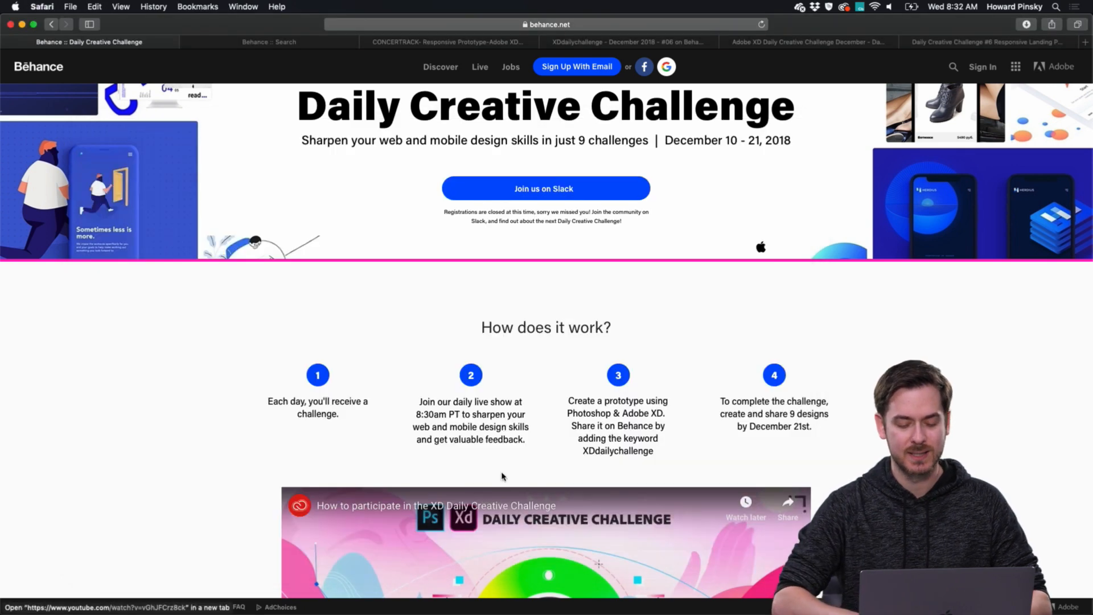
Read the four numbered participation steps in the "How does it work?" section up close.
scroll(483, 504, "down", 3)
scroll(504, 262, "up", 3)
scroll(503, 262, "up", 2)
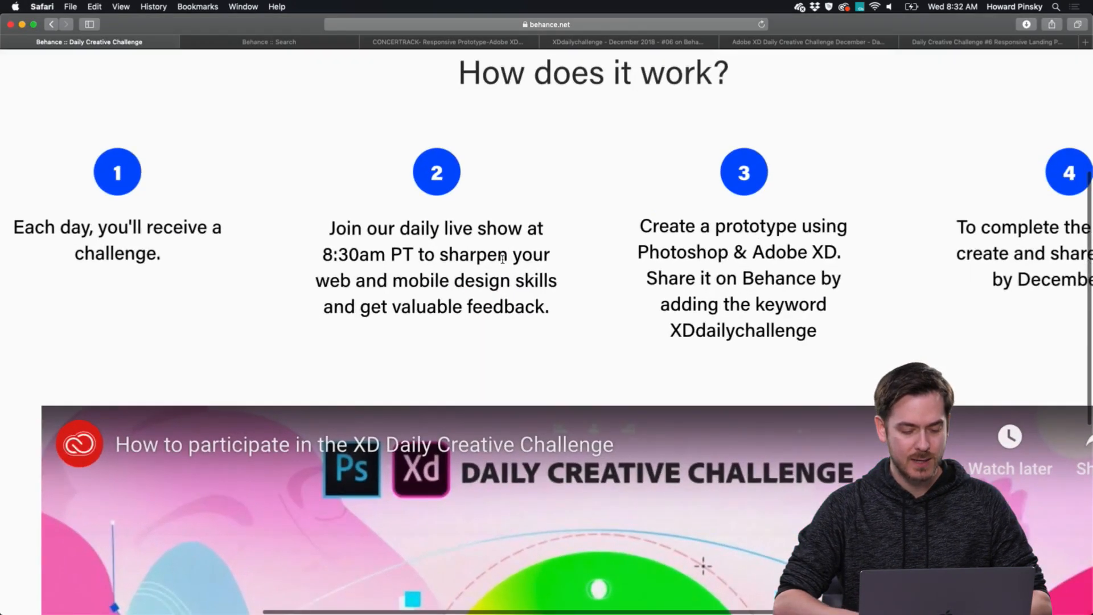
scroll(503, 261, "down", 1)
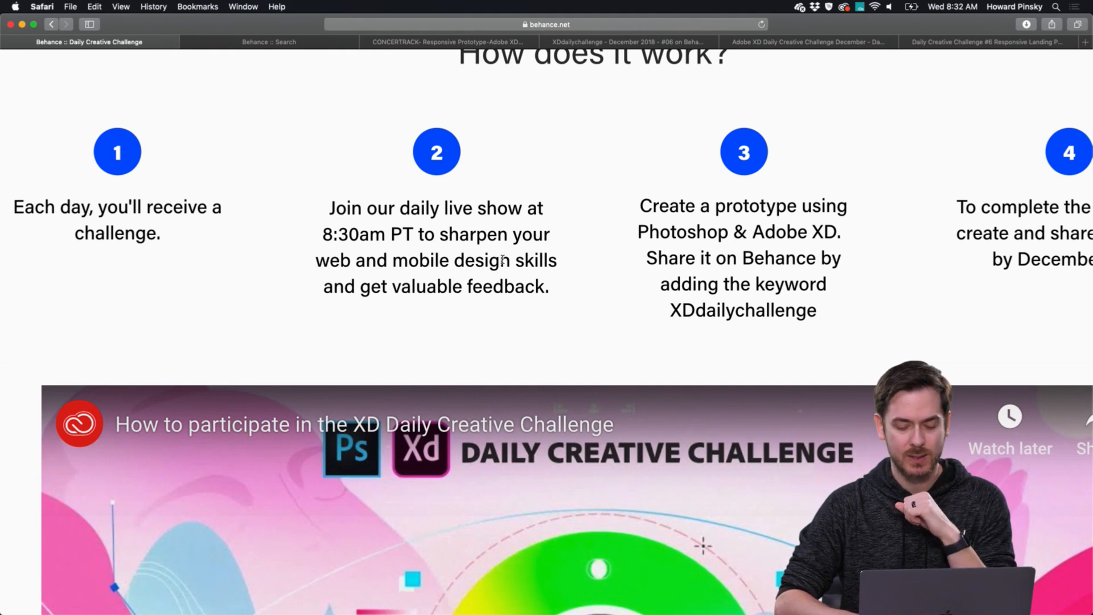
scroll(503, 262, "down", 3)
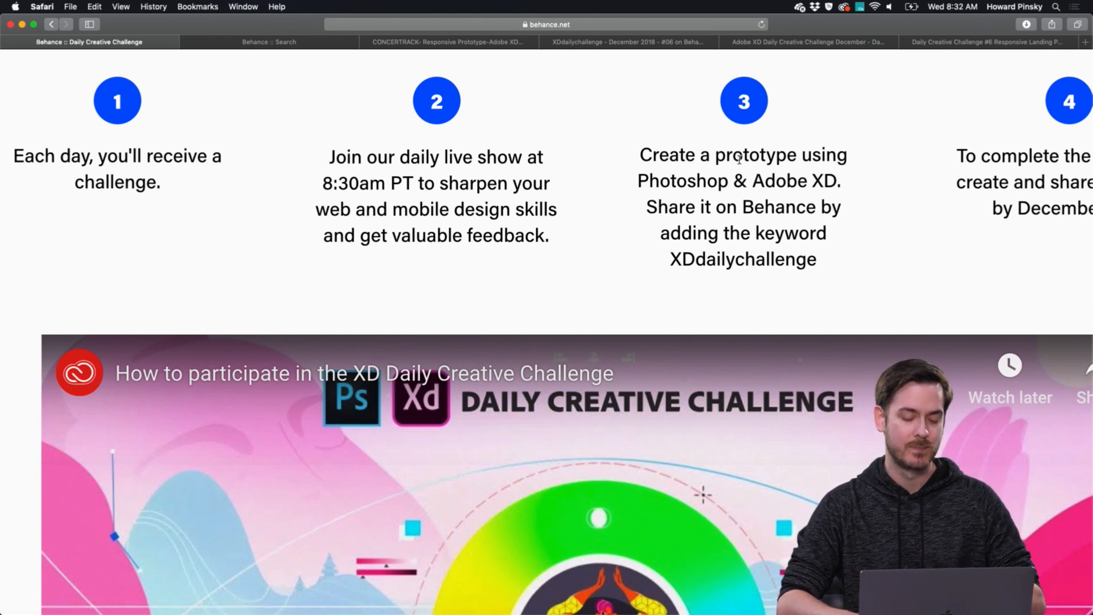
scroll(739, 160, "down", 5)
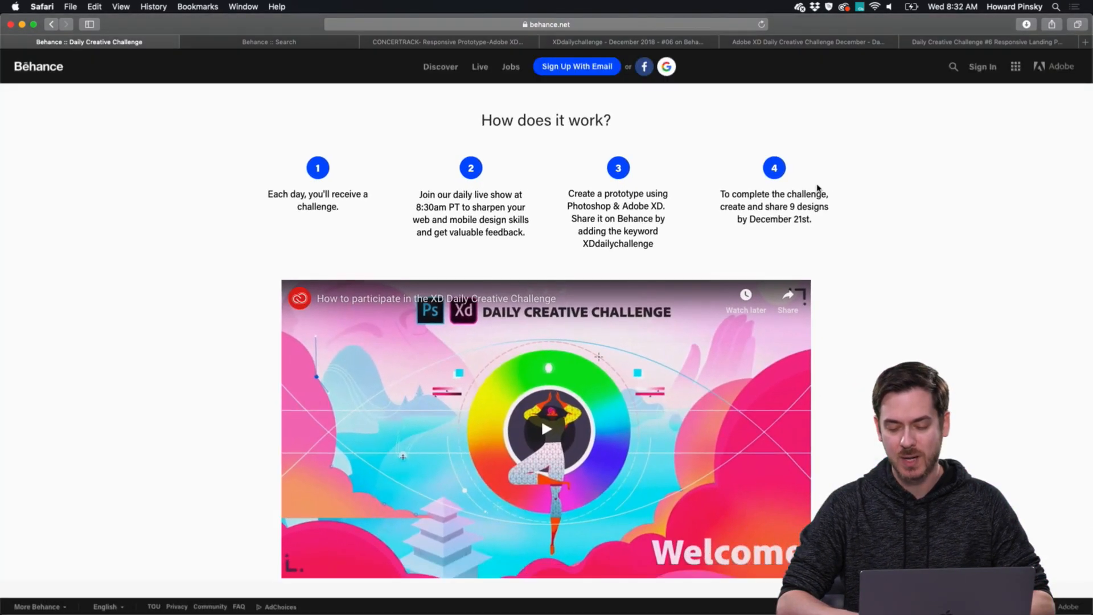
scroll(804, 219, "up", 1)
scroll(804, 218, "up", 5)
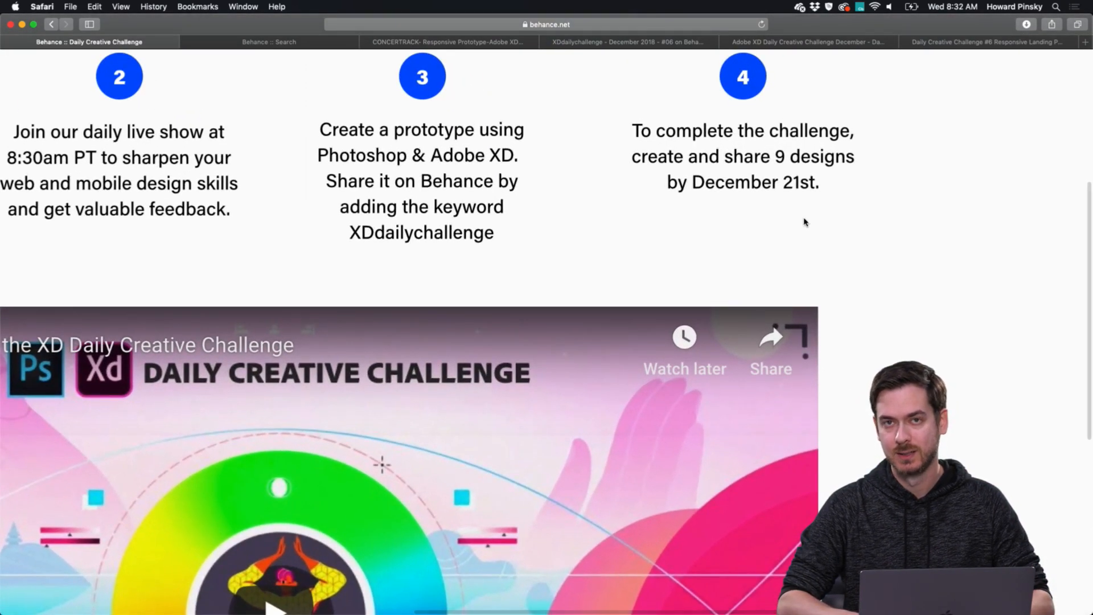
Find the Challenges list and examine the brief for challenge #07, Mobile App Dashboard.
scroll(805, 222, "down", 5)
scroll(805, 222, "down", 10)
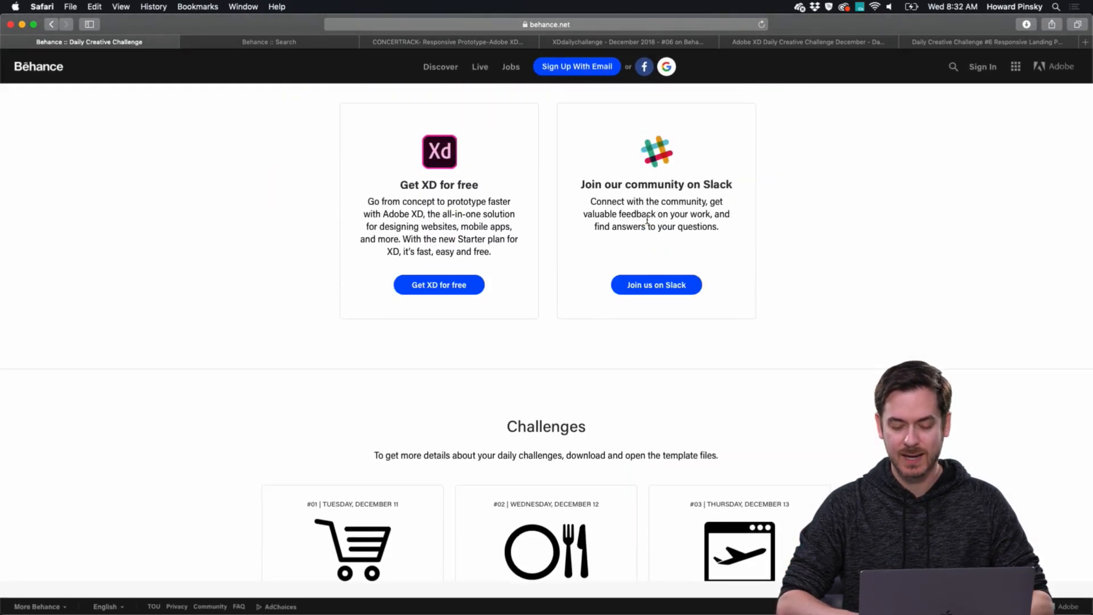
scroll(647, 219, "down", 10)
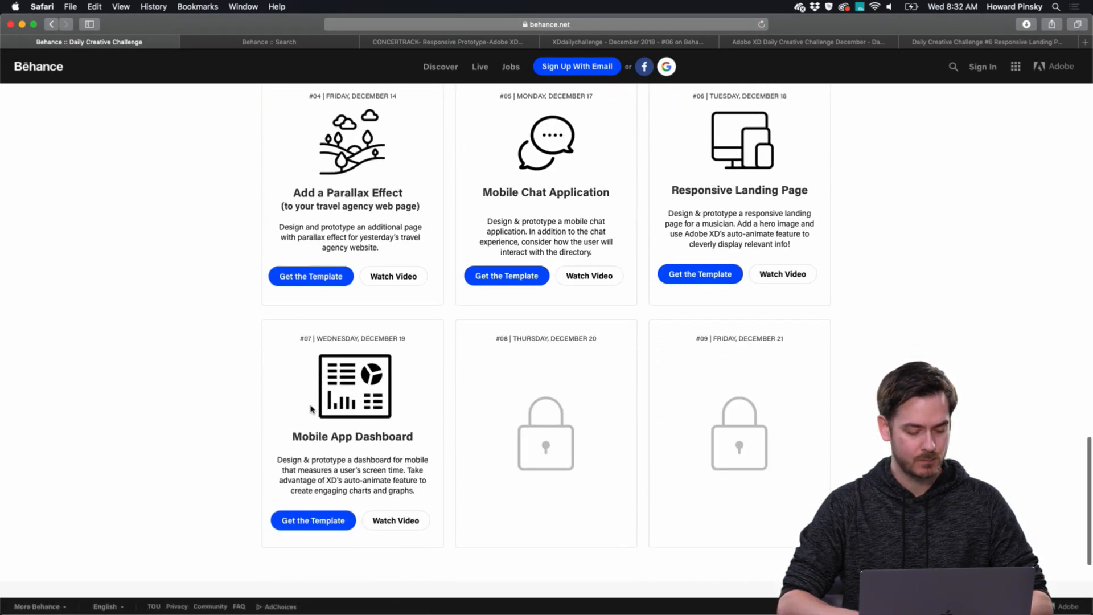
scroll(313, 407, "up", 5)
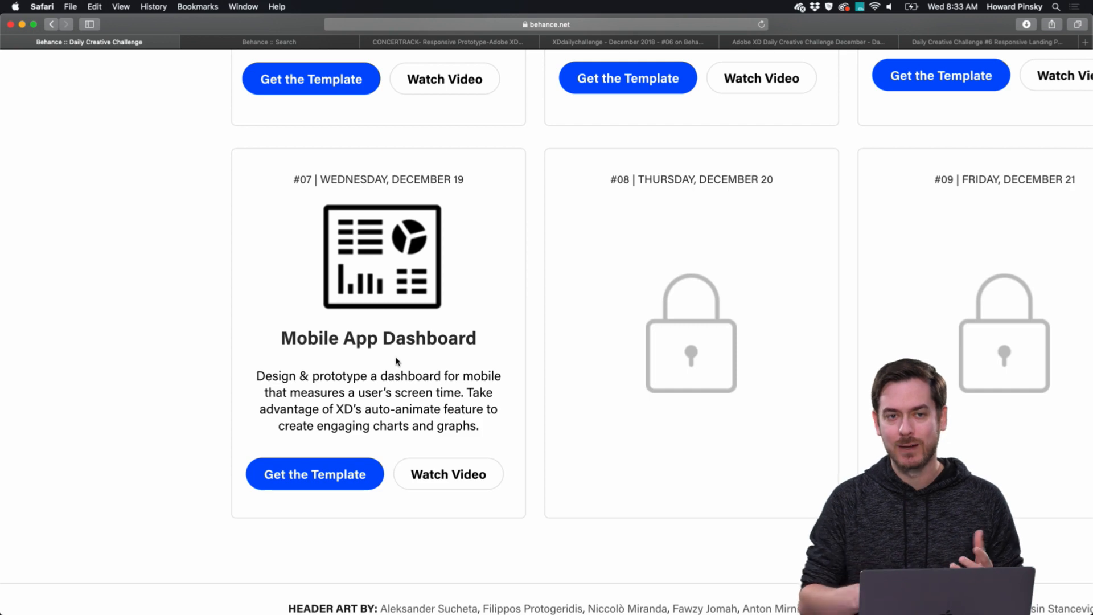
scroll(397, 362, "down", 5)
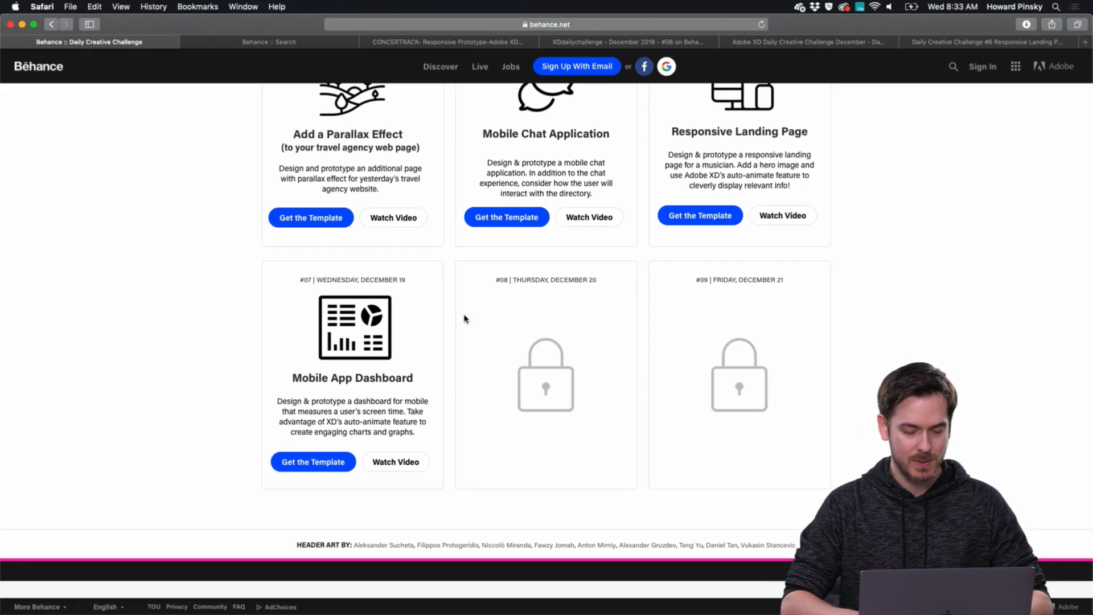
Switch to Photoshop and examine the Today and Week artboards of the ScreenTime.psd template.
key("super+Tab")
key("super+Tab")
key("super+Tab")
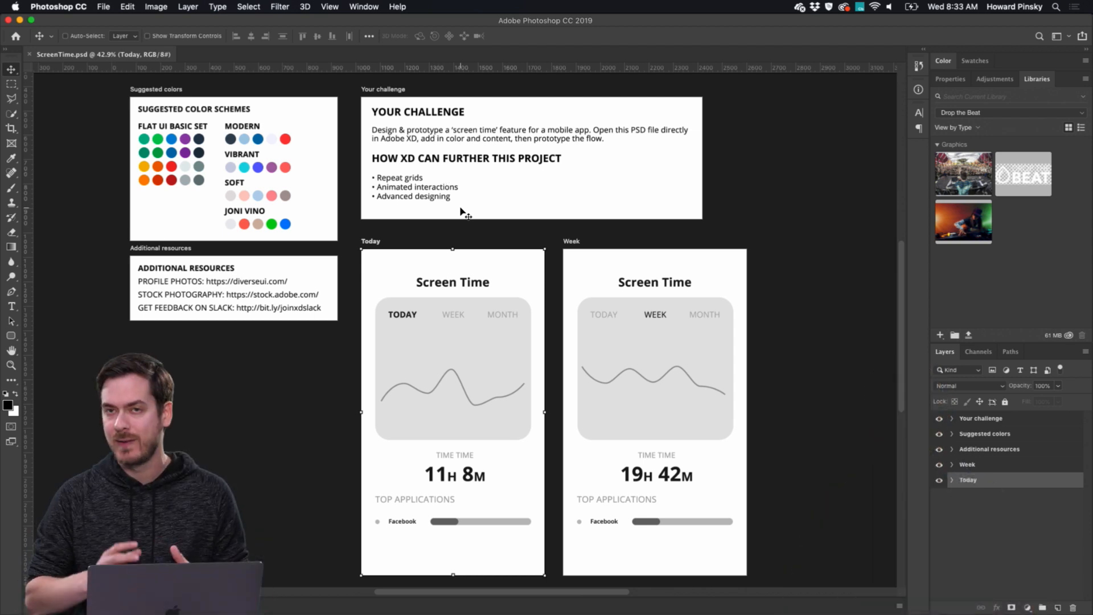
scroll(575, 241, "down", 3)
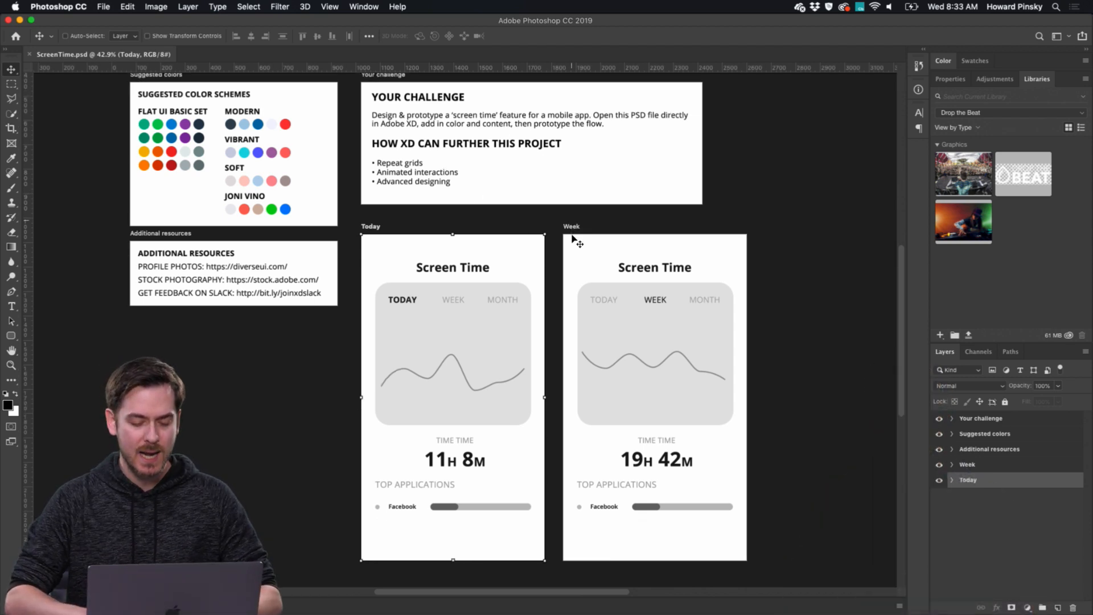
scroll(572, 239, "up", 2)
scroll(572, 239, "down", 2)
scroll(572, 239, "right", 1)
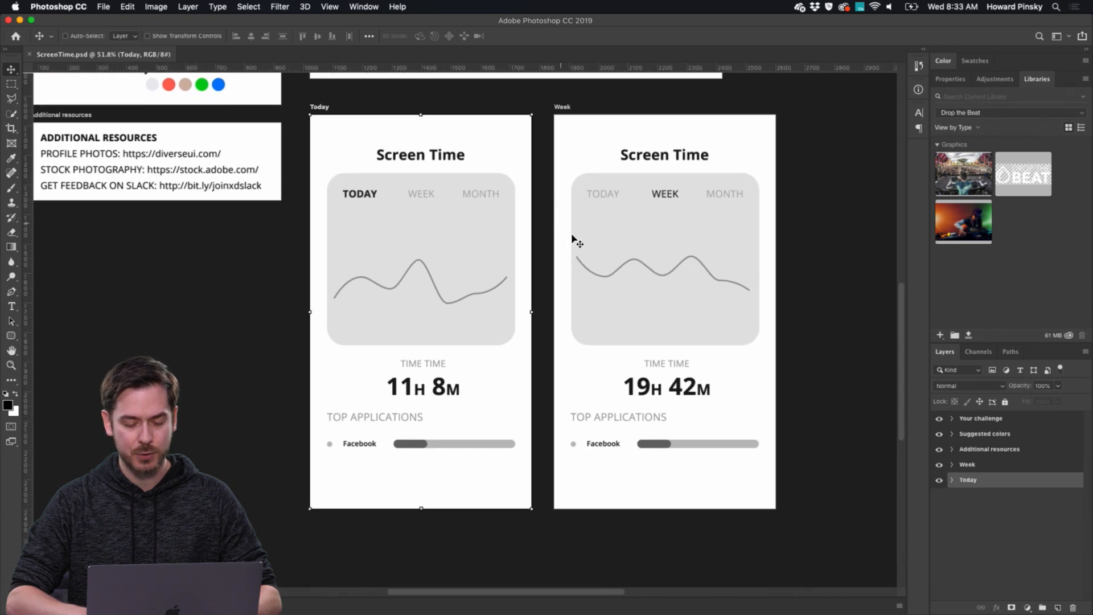
scroll(572, 239, "right", 1)
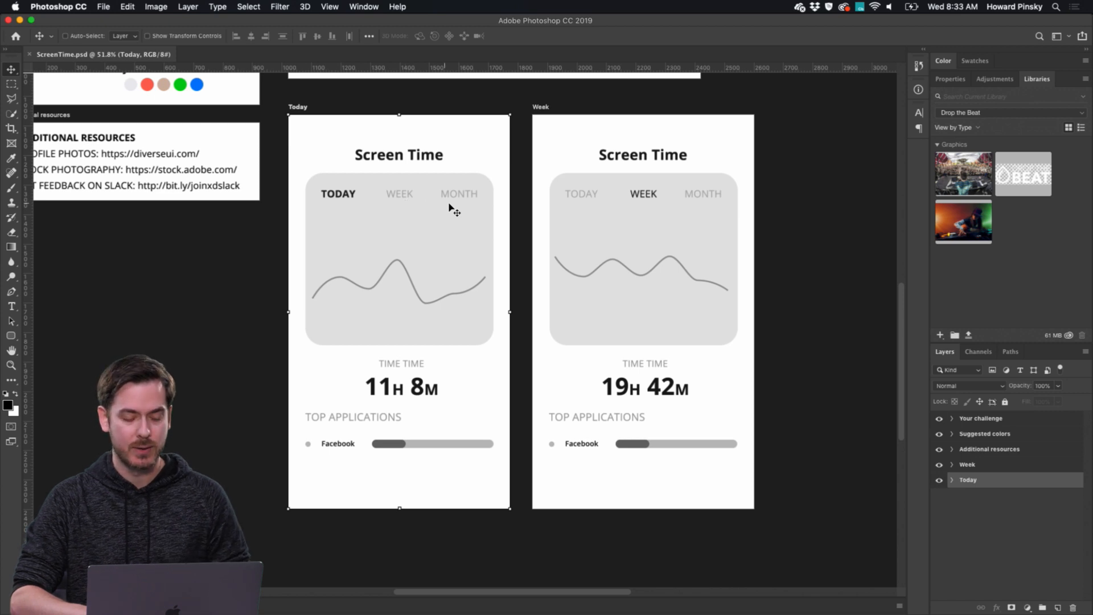
scroll(466, 217, "right", 1)
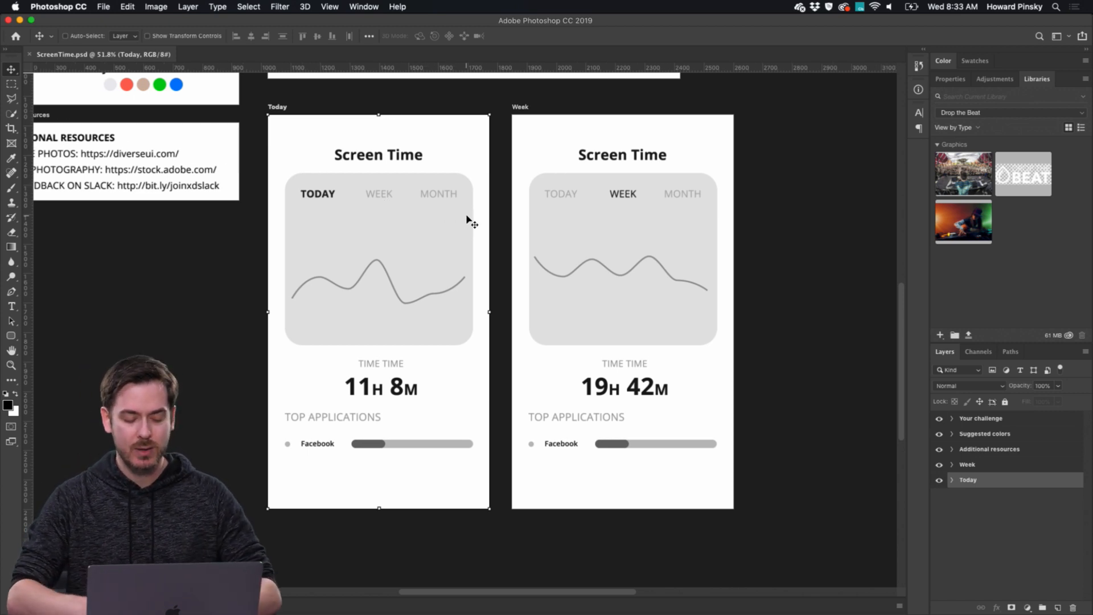
scroll(316, 457, "up", 1)
scroll(315, 457, "up", 2)
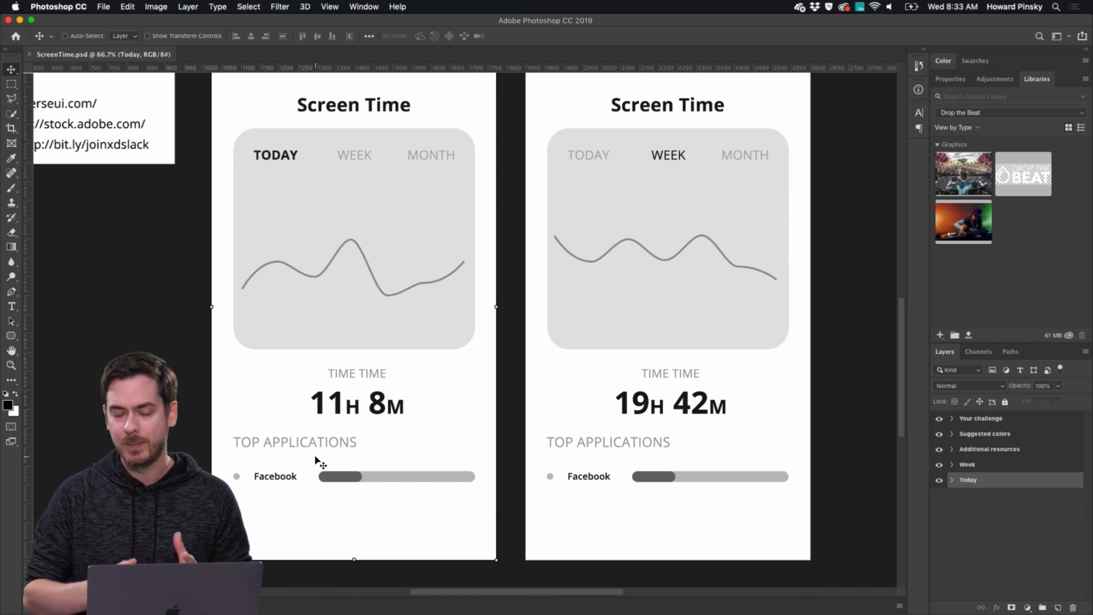
scroll(316, 460, "down", 3)
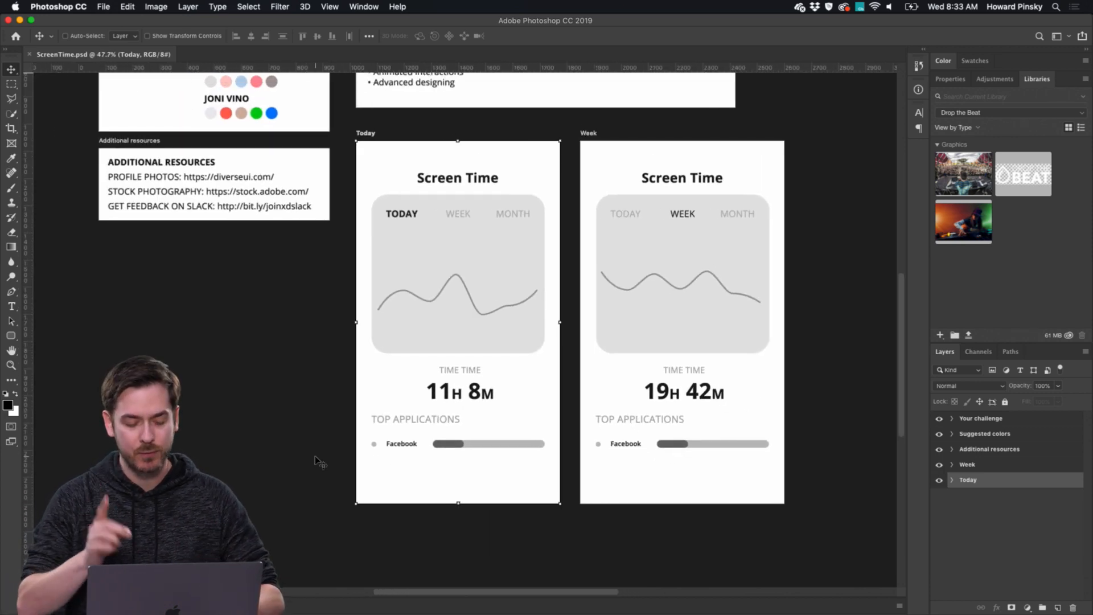
Switch back to Safari, show the CONCERTRACK responsive prototype project and examine its desktop landing page down to the footer.
key("super+Tab")
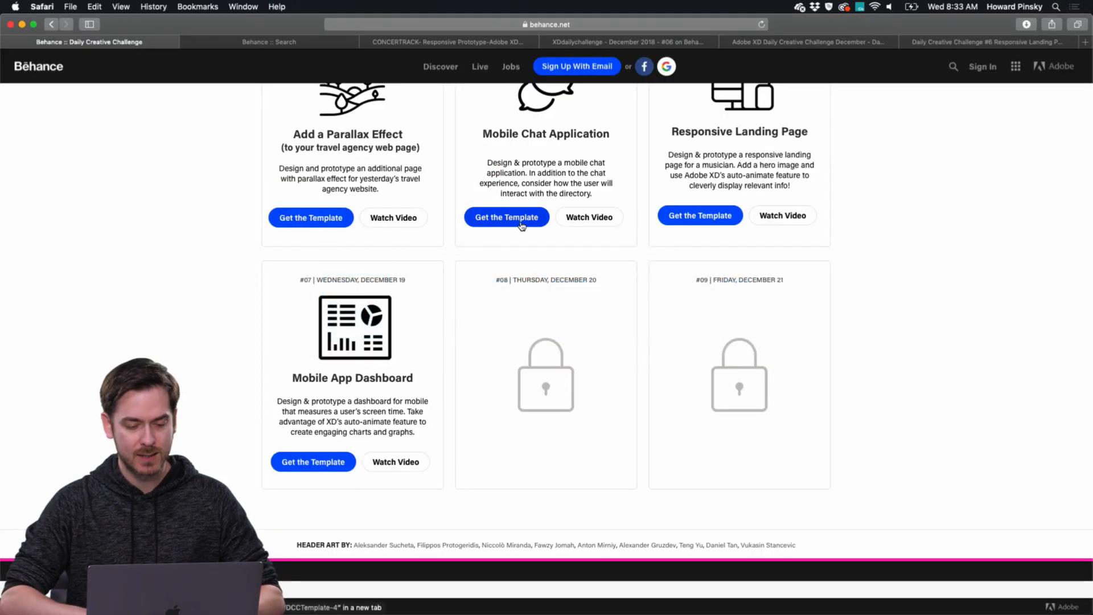
left_click(412, 43)
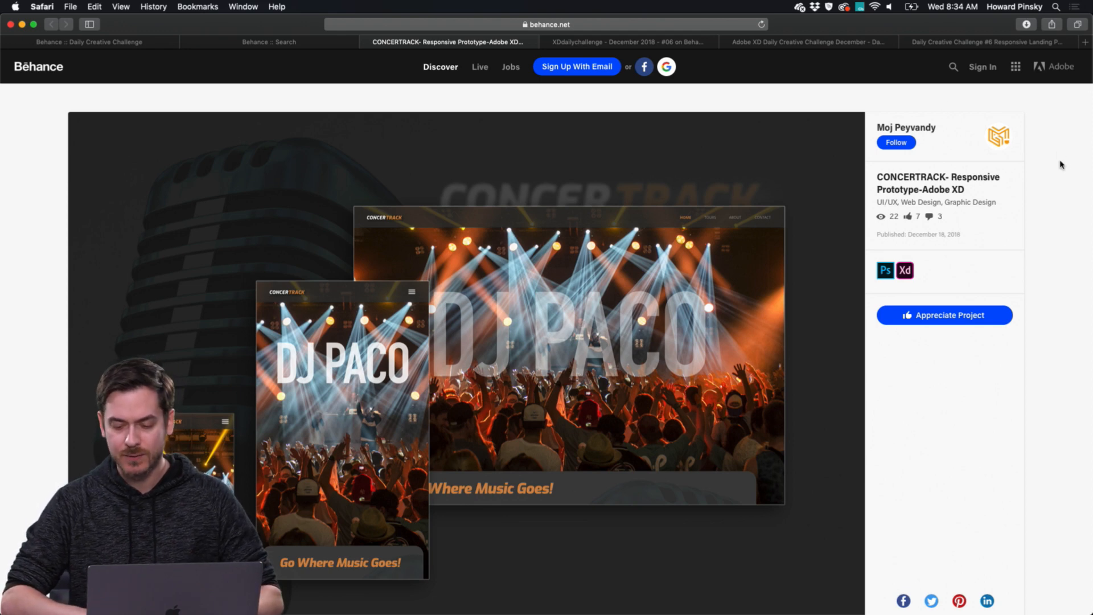
scroll(1060, 164, "down", 3)
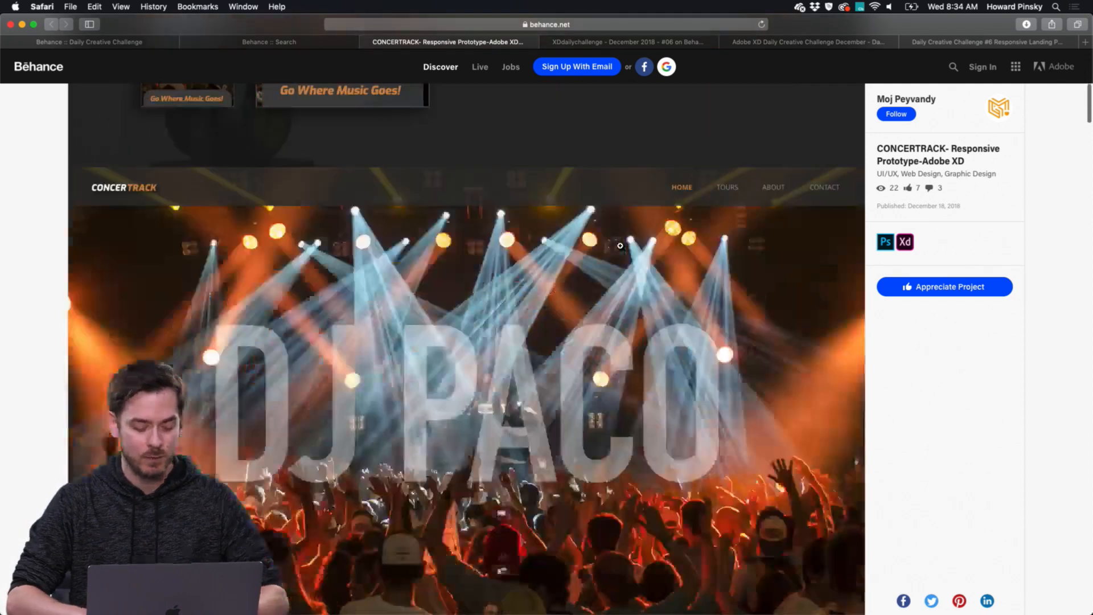
scroll(620, 245, "down", 5)
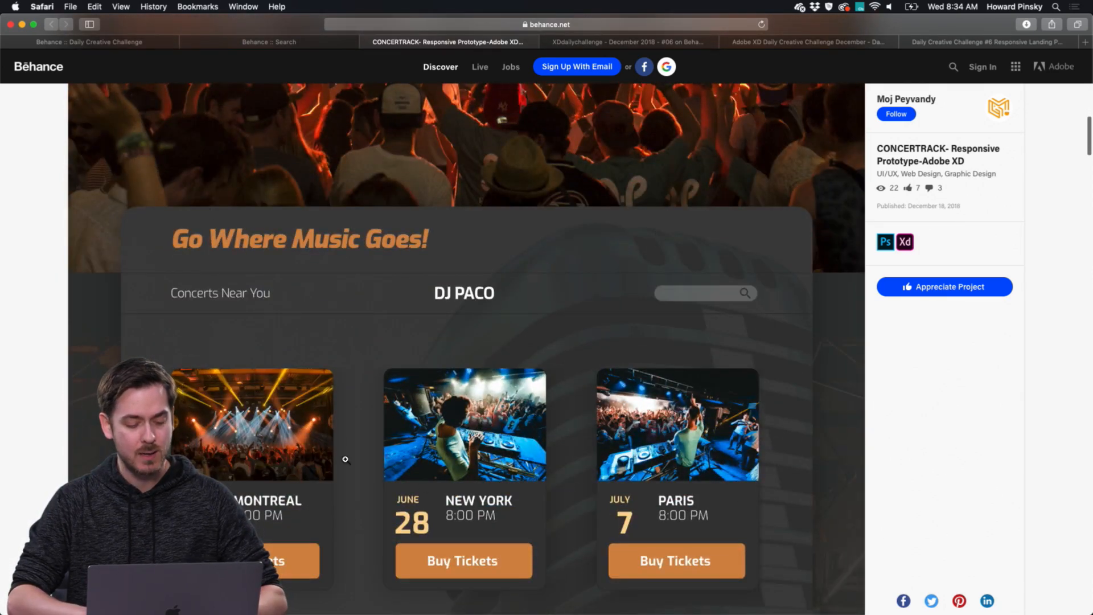
scroll(585, 326, "down", 2)
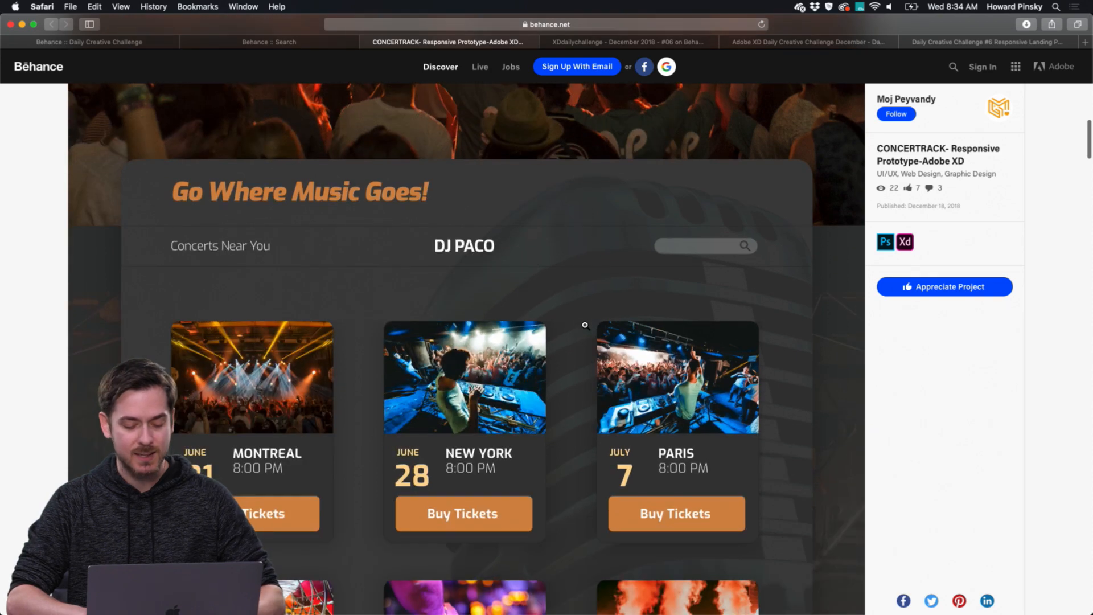
scroll(265, 322, "down", 3)
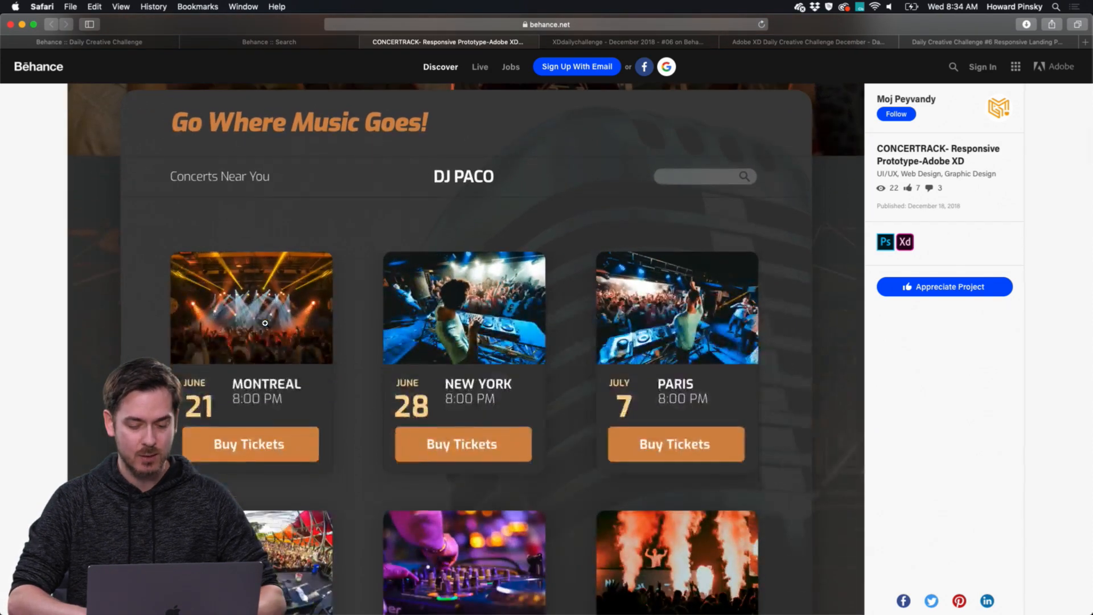
scroll(264, 323, "down", 15)
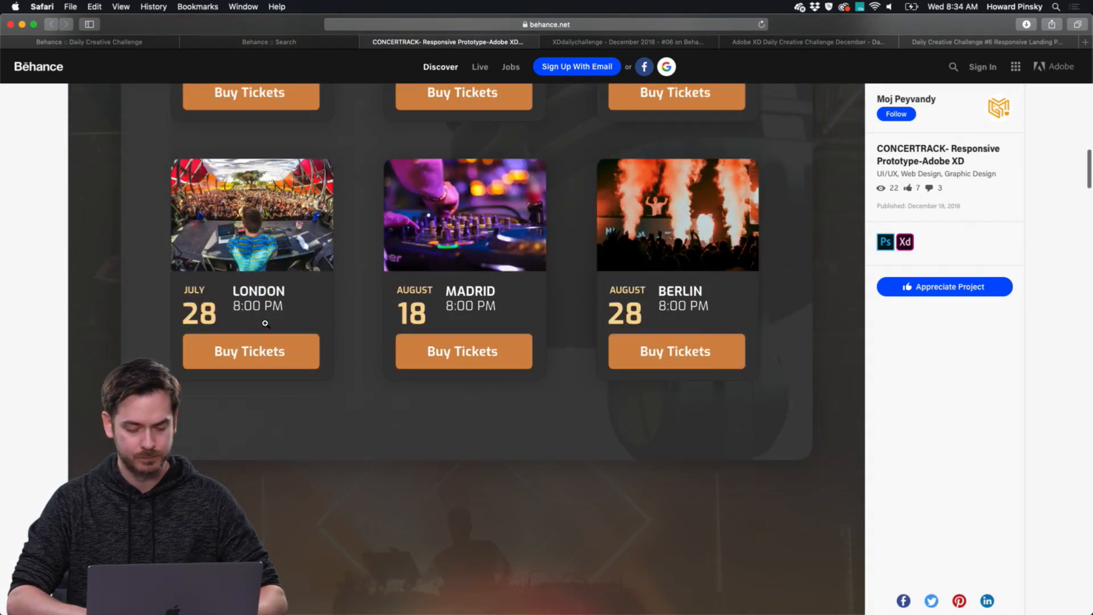
scroll(422, 285, "down", 20)
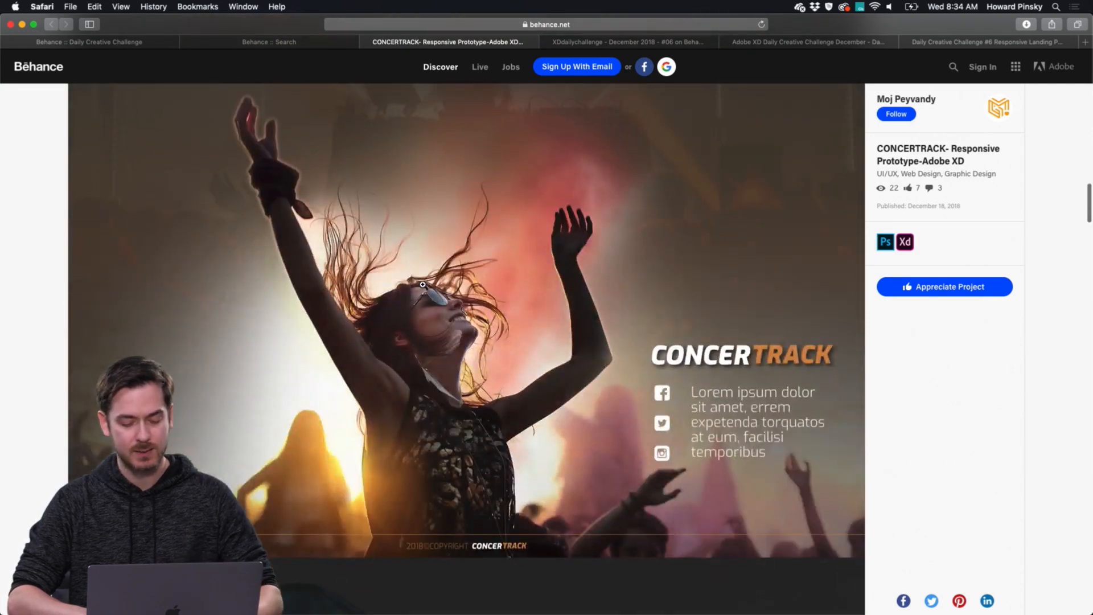
scroll(732, 350, "up", 2)
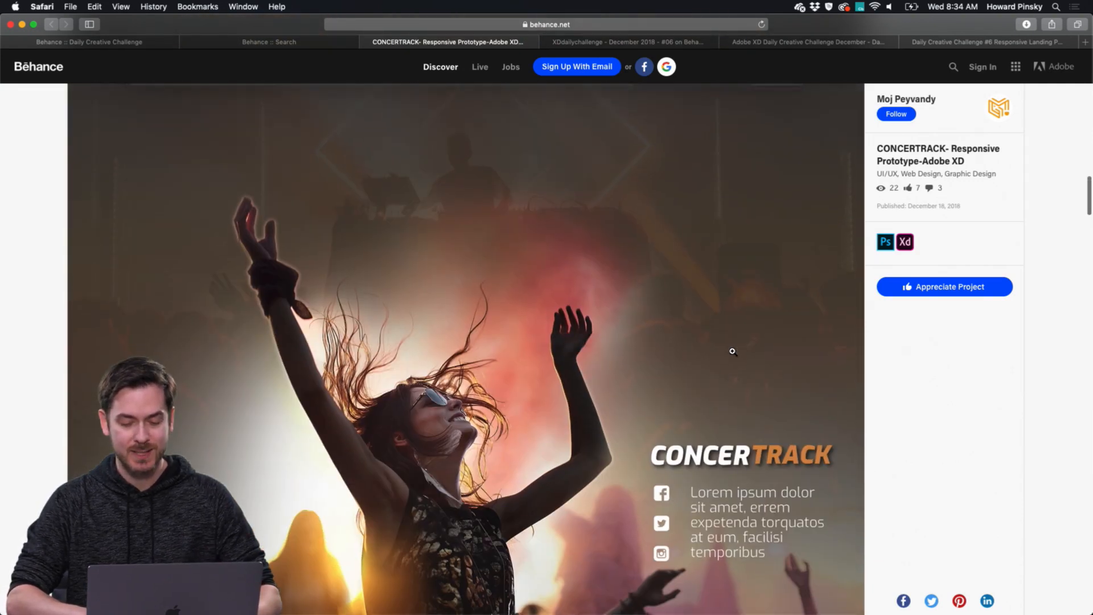
Examine the tablet and mobile layouts of the CONCERTRACK landing page, including their concert cards.
scroll(732, 351, "down", 10)
scroll(732, 351, "down", 15)
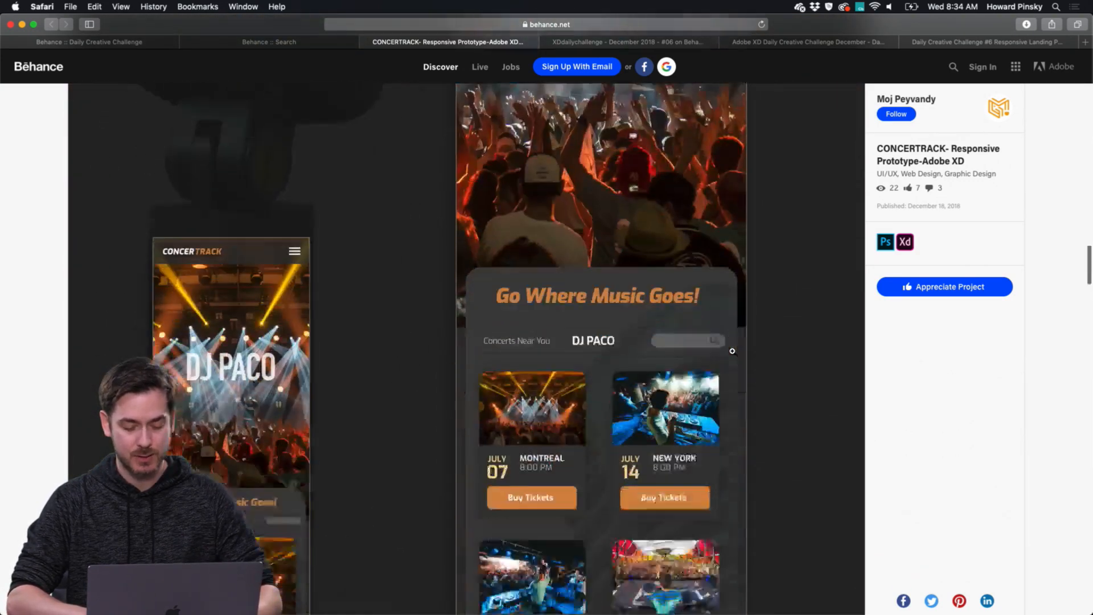
scroll(733, 351, "down", 3)
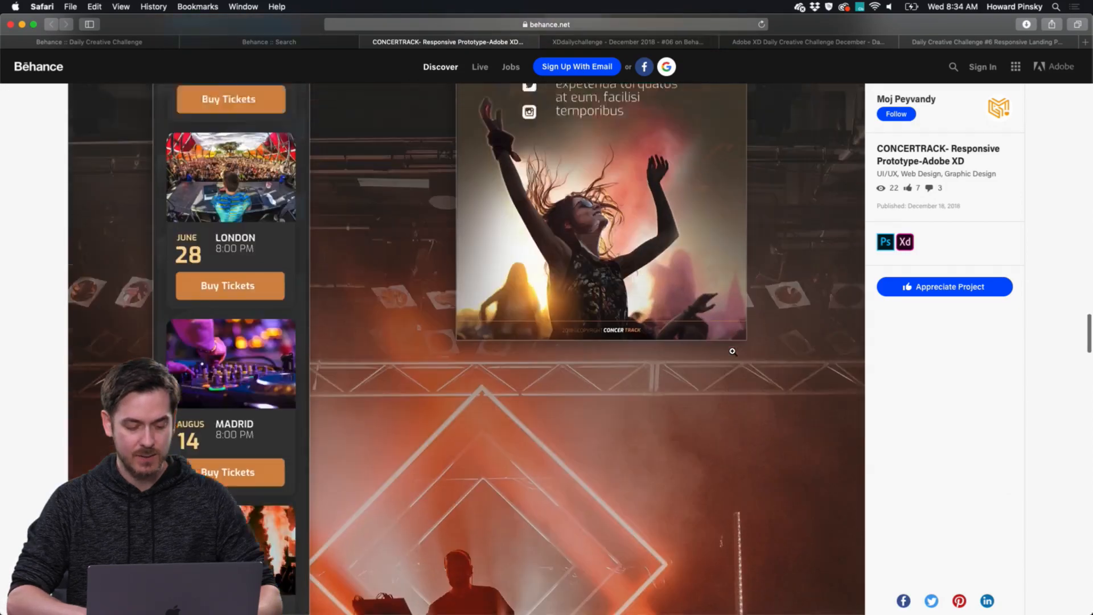
scroll(728, 347, "up", 12)
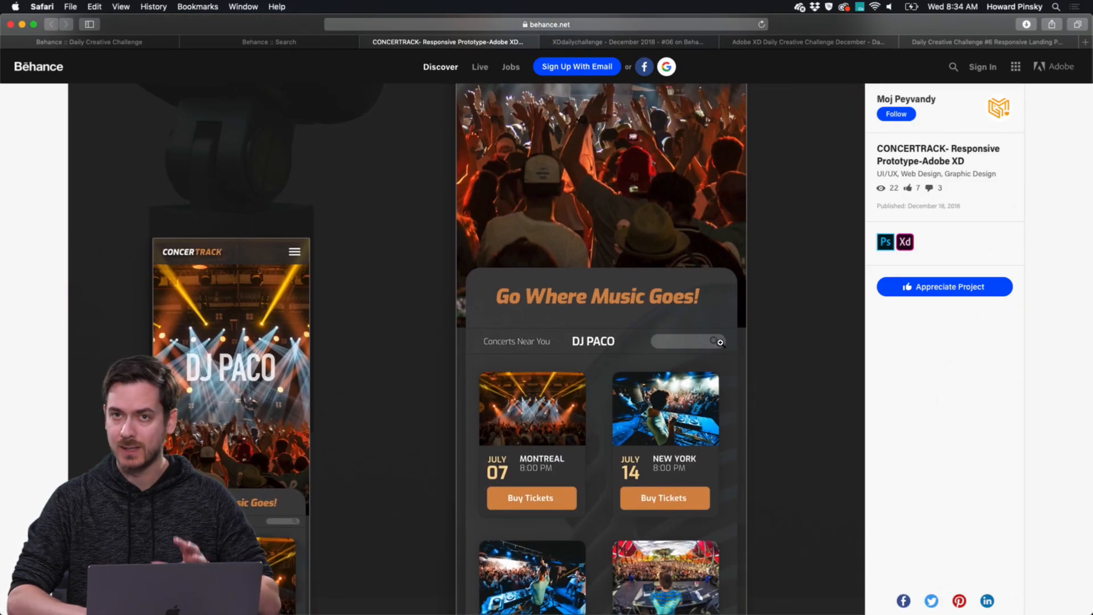
scroll(720, 342, "down", 5)
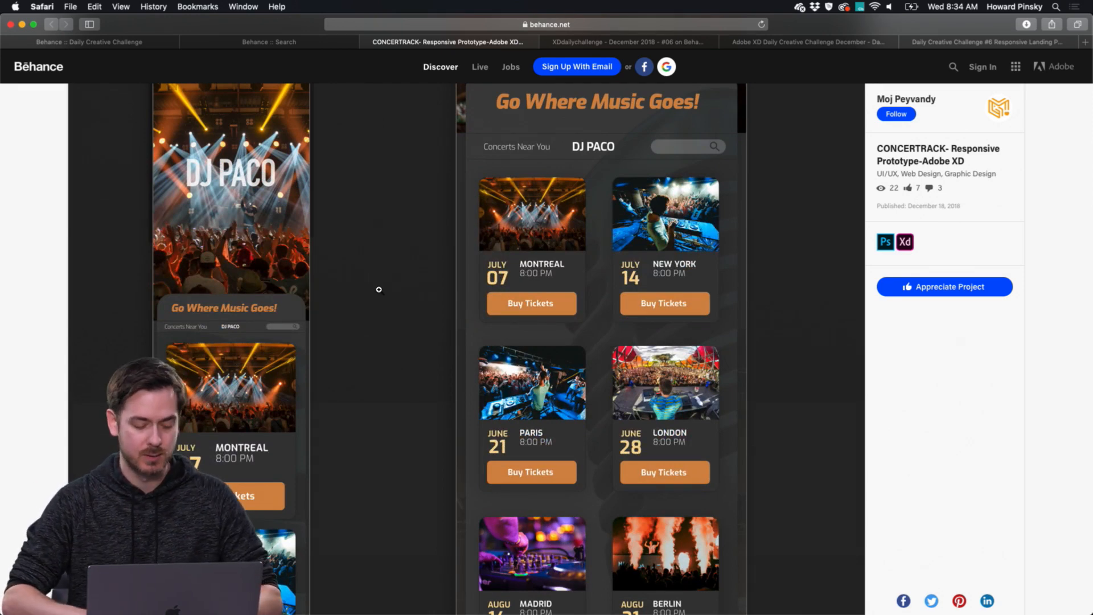
scroll(378, 289, "down", 10)
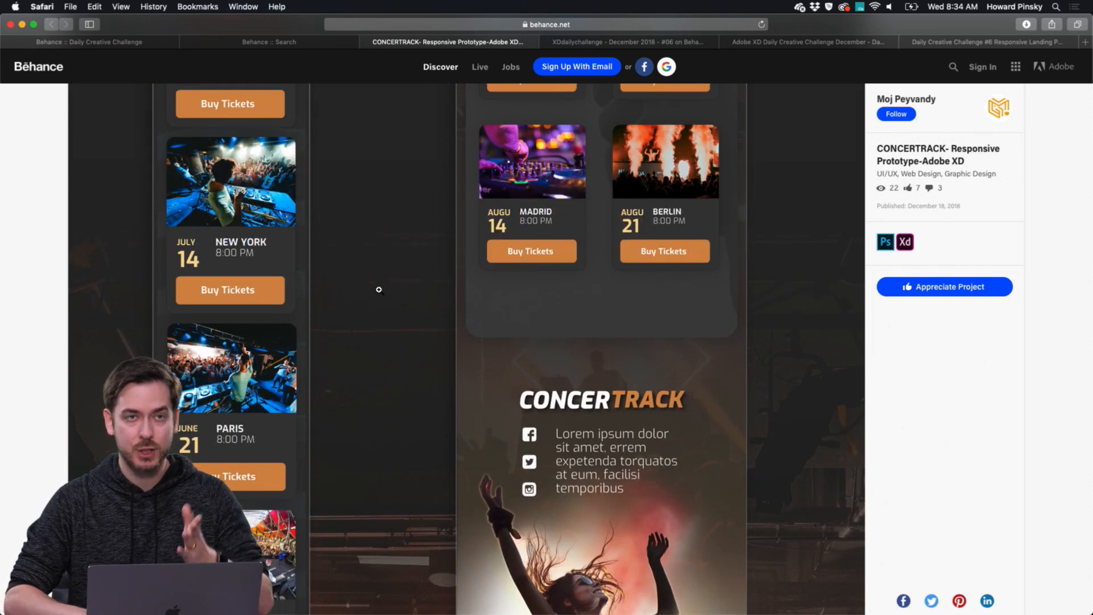
Close the CONCERTRACK project and examine the web, tablet, phone and web details layouts of the XDdailychallenge - December 2018 - #06 project.
left_click(365, 42)
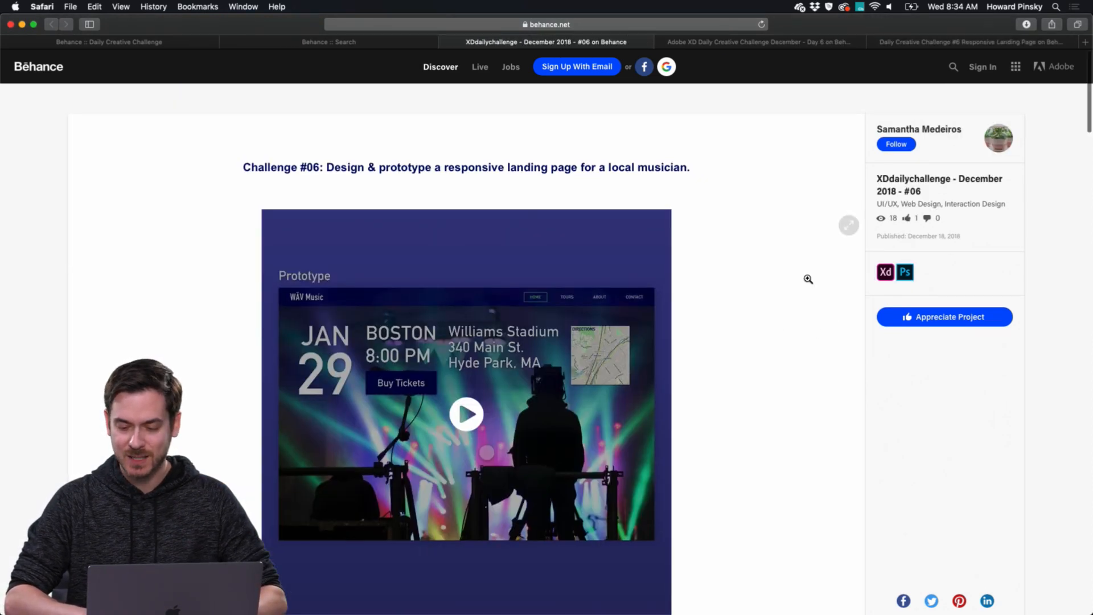
scroll(807, 279, "down", 10)
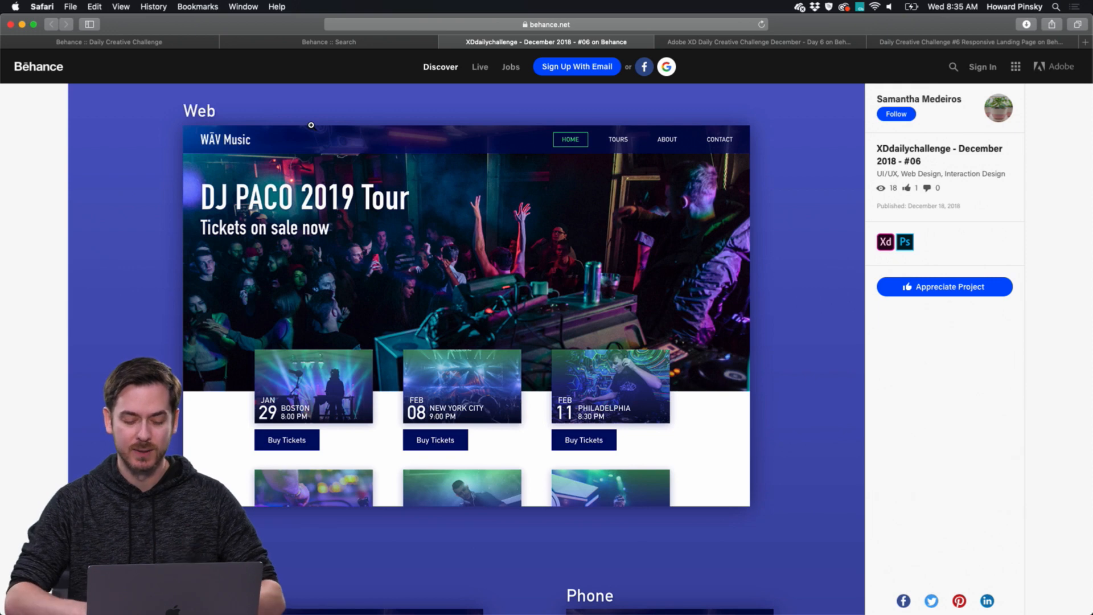
scroll(458, 211, "down", 1)
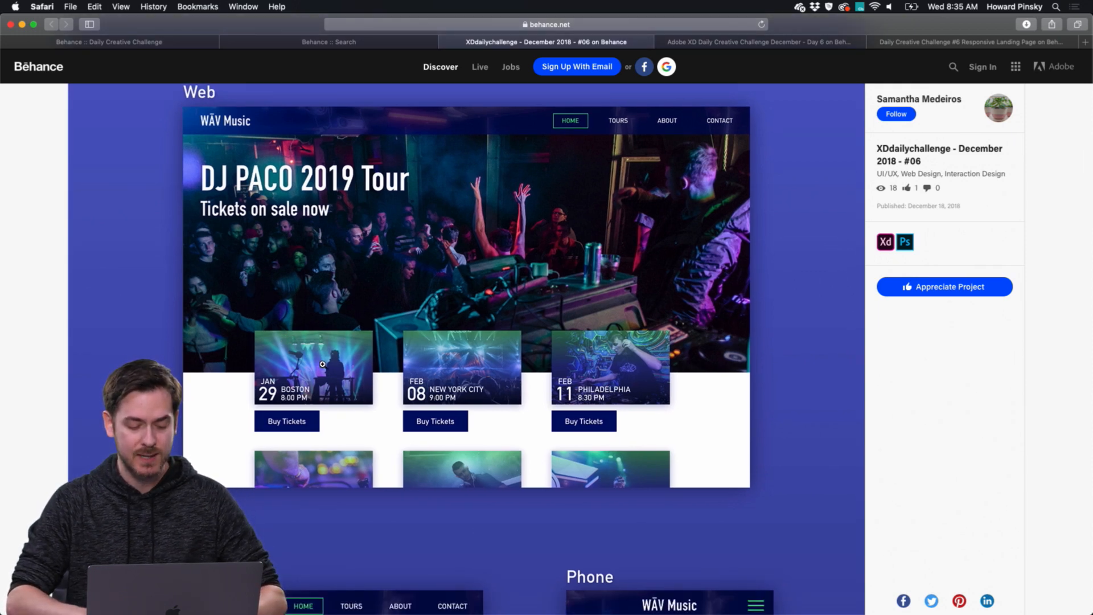
scroll(345, 378, "down", 10)
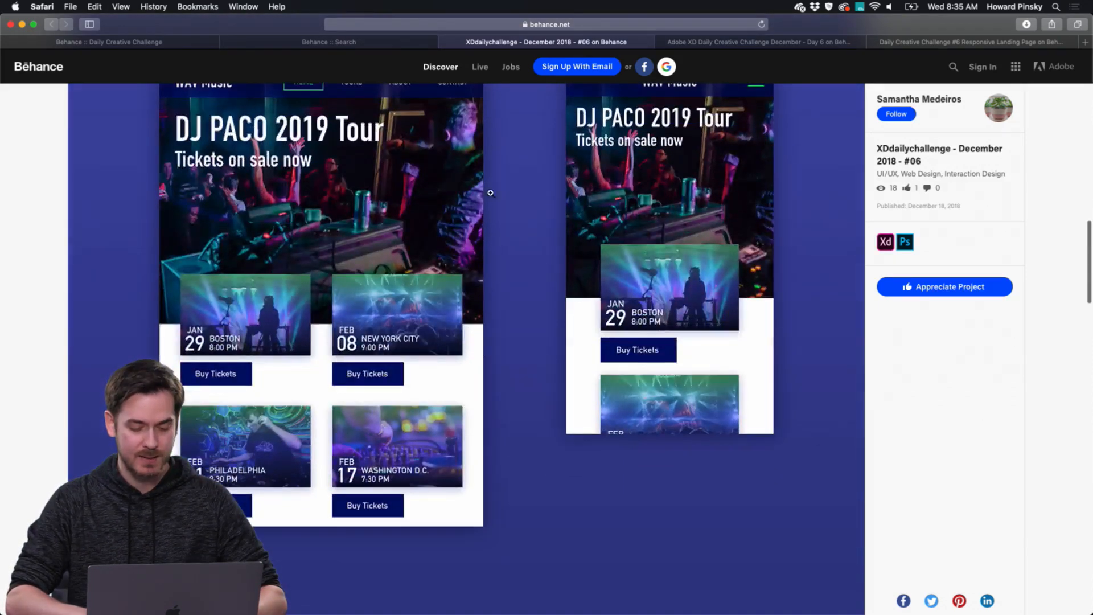
scroll(332, 380, "up", 2)
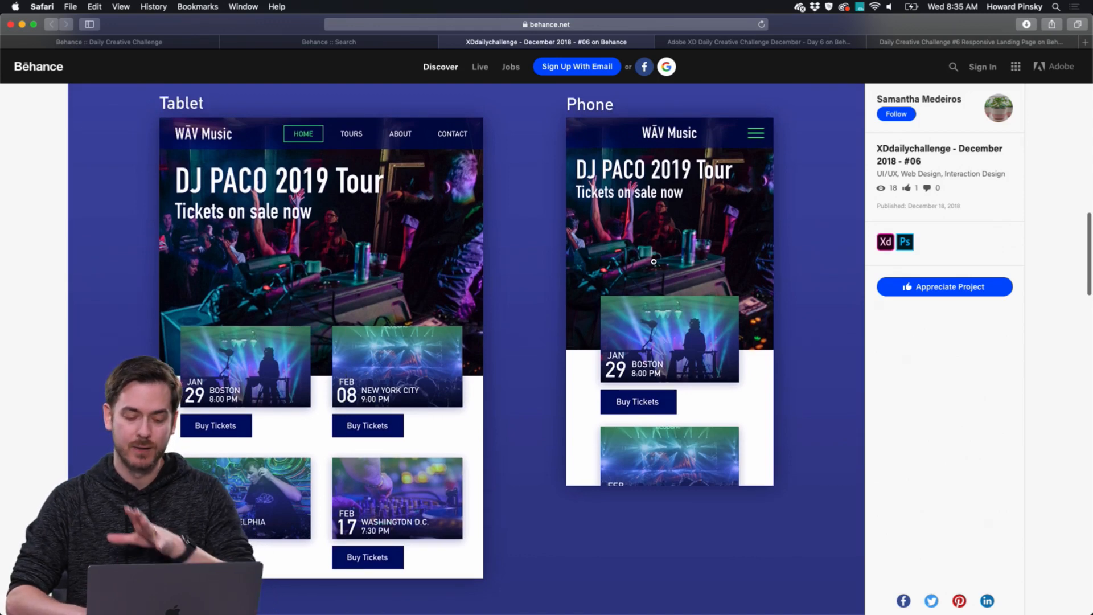
scroll(652, 330, "down", 10)
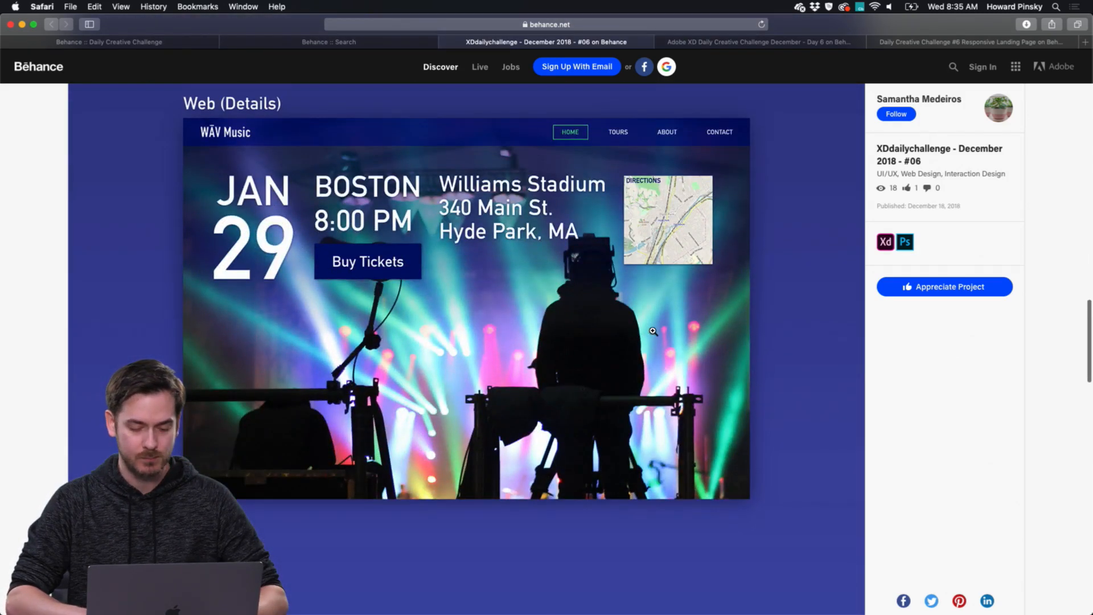
scroll(653, 331, "up", 2)
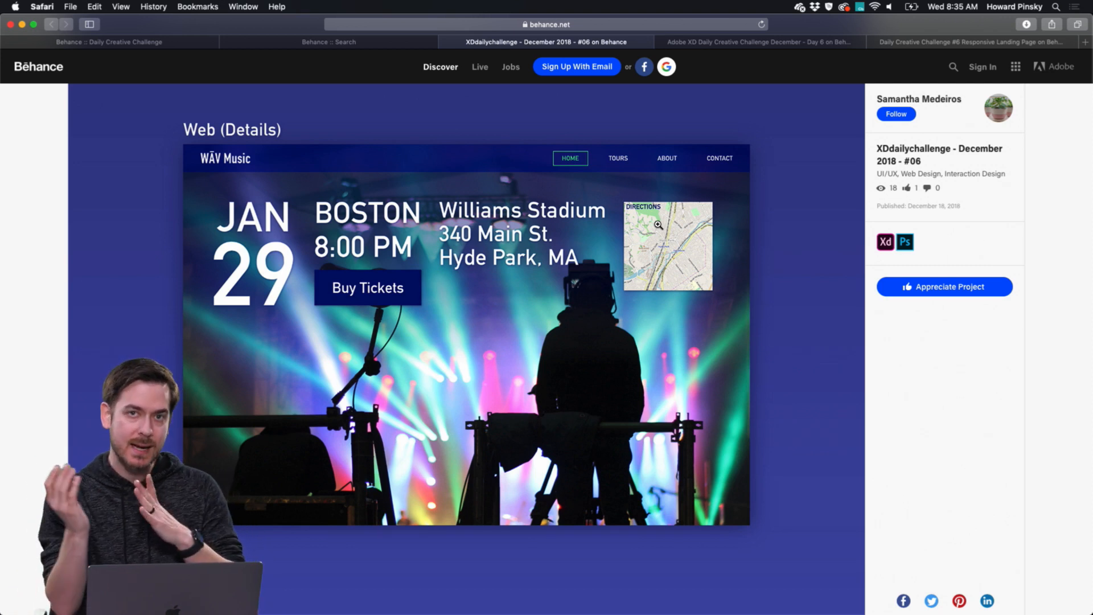
scroll(655, 209, "down", 1)
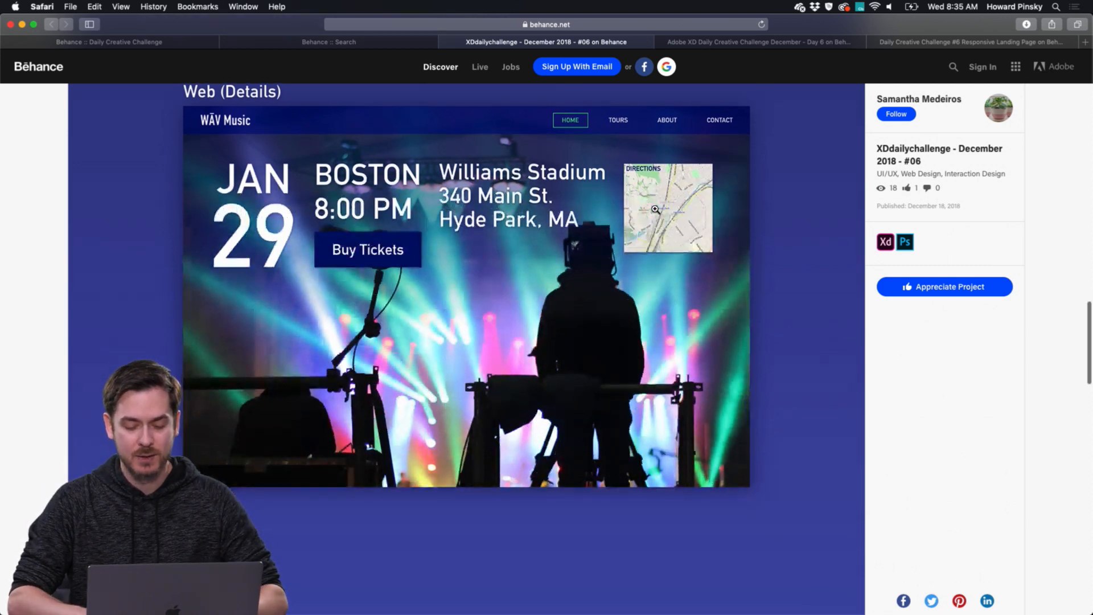
Close that project and examine the desktop version in Adobe XD Daily Creative Challenge December - Day 6 down to its footer.
key("super+w")
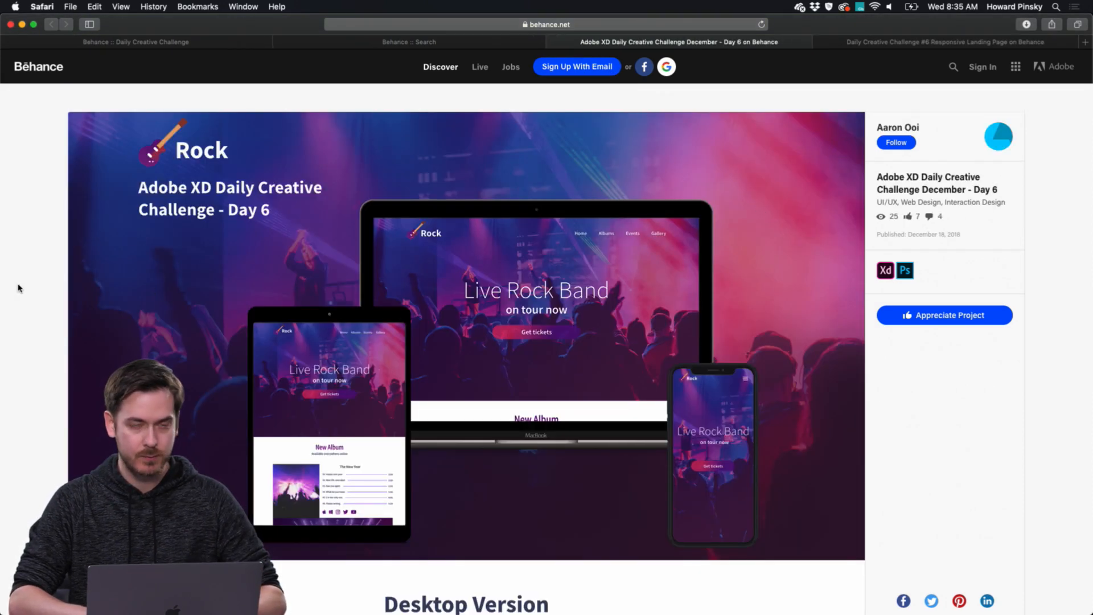
scroll(35, 287, "down", 10)
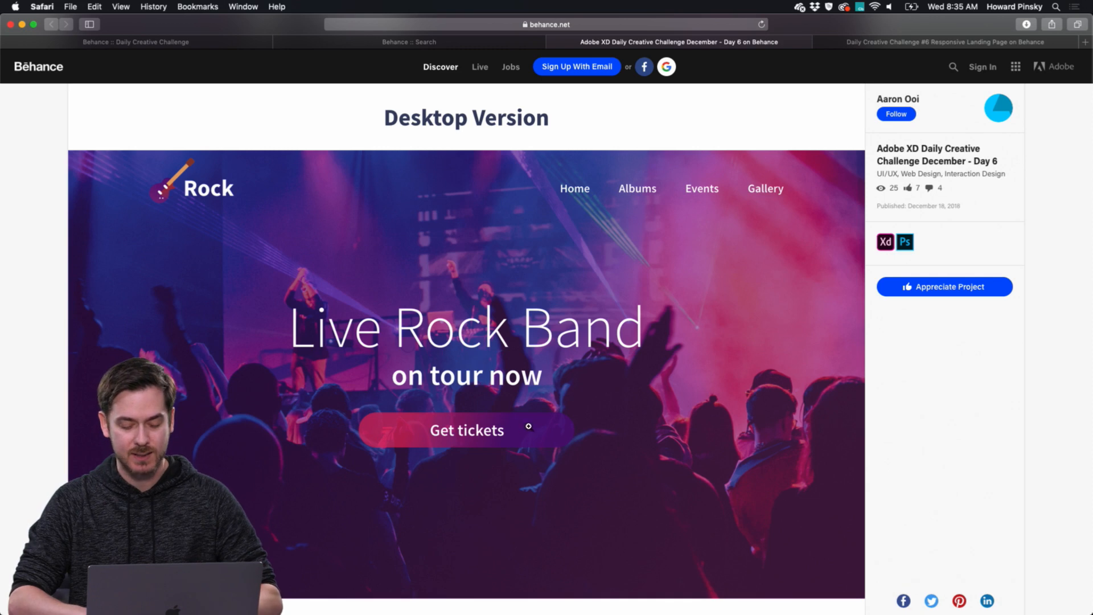
scroll(527, 426, "down", 10)
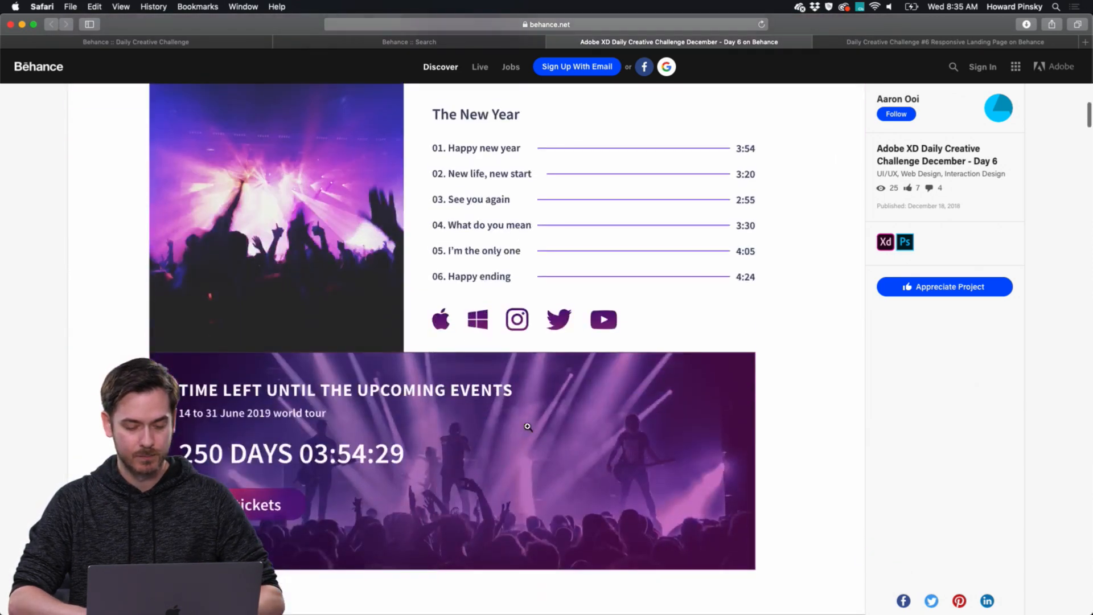
scroll(566, 313, "down", 3)
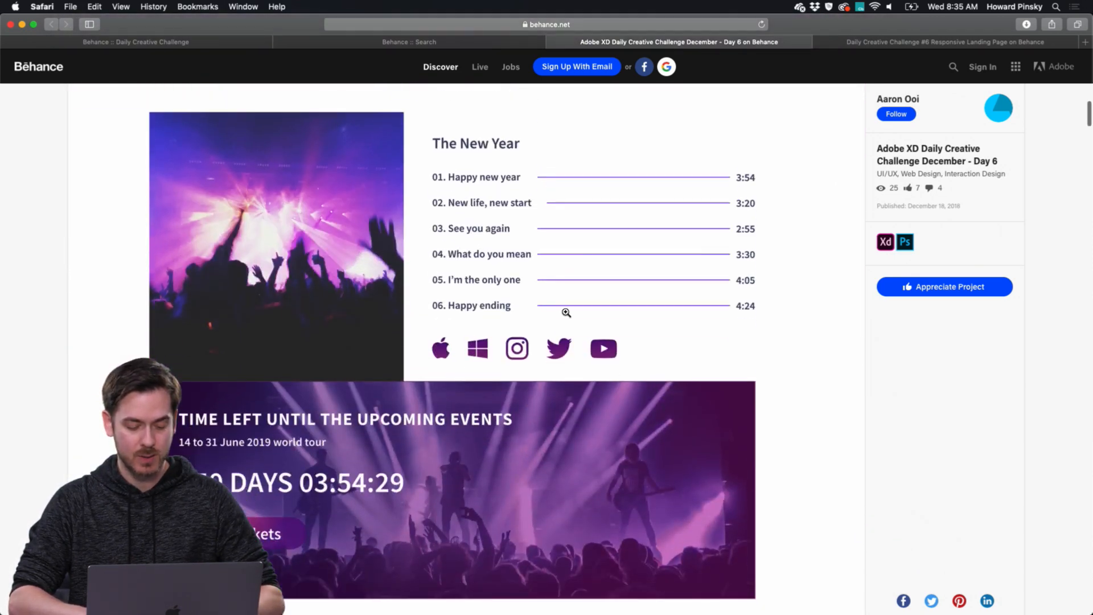
scroll(565, 313, "down", 10)
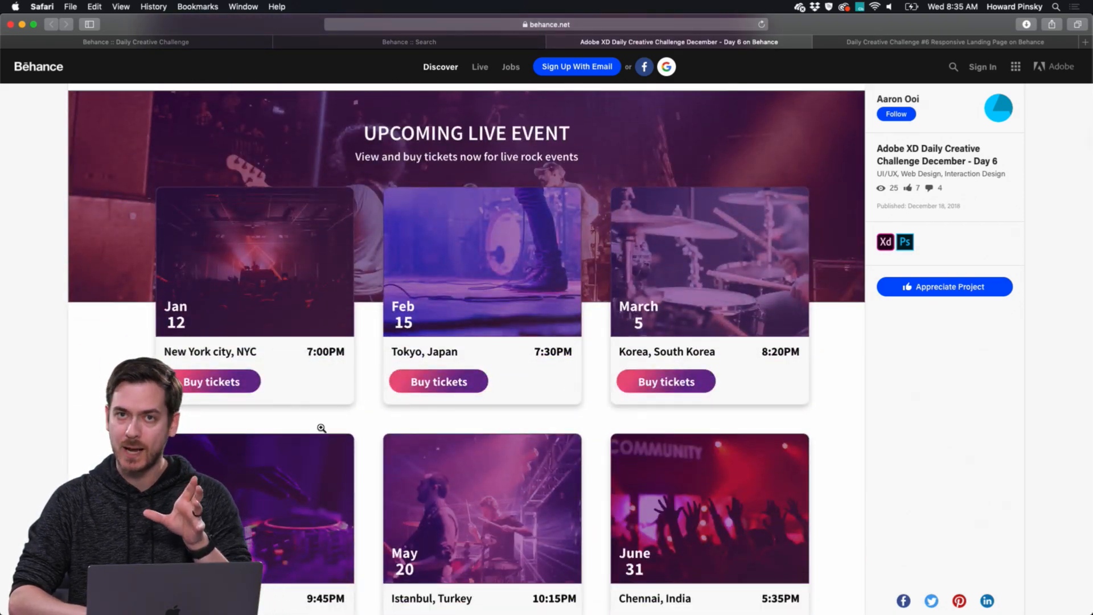
scroll(324, 428, "down", 1)
scroll(324, 428, "down", 15)
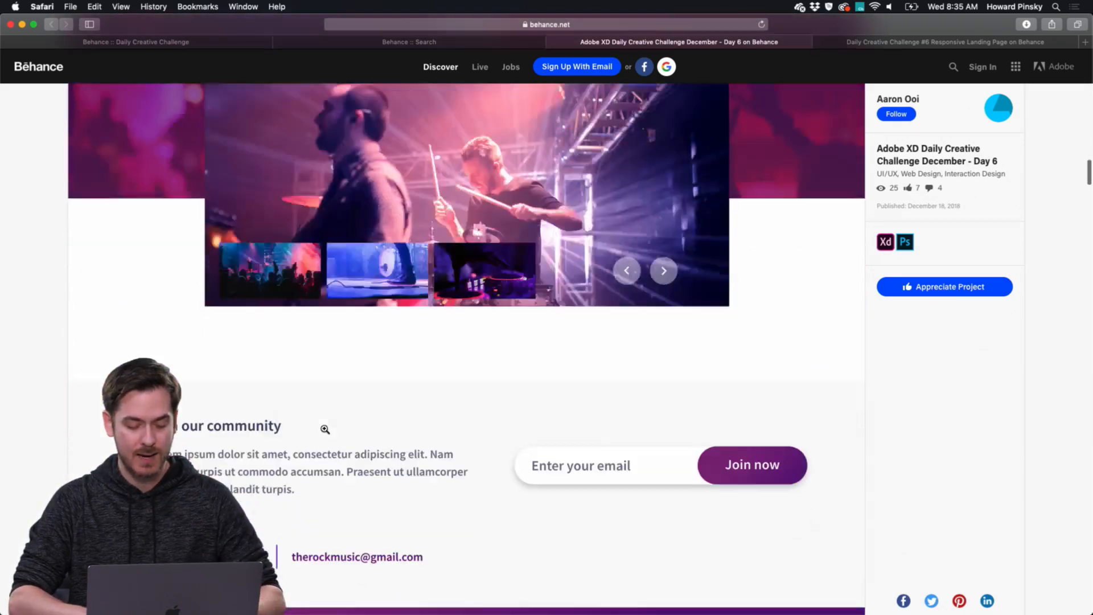
scroll(324, 428, "down", 2)
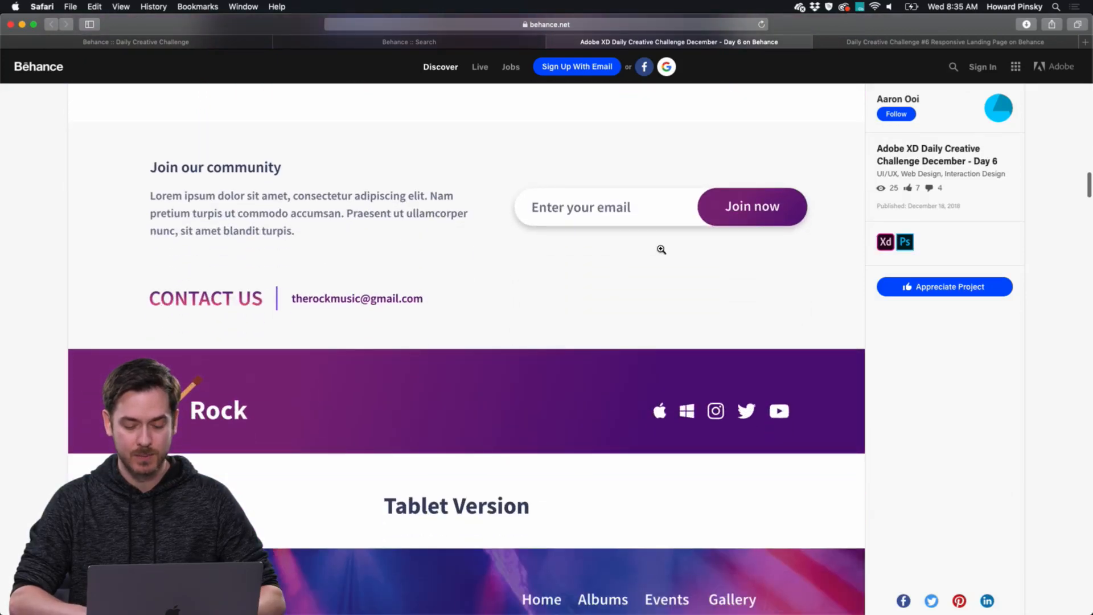
scroll(611, 238, "up", 2)
Examine the tablet and mobile versions of the Rock landing page, including the gallery and album track list.
scroll(611, 237, "down", 15)
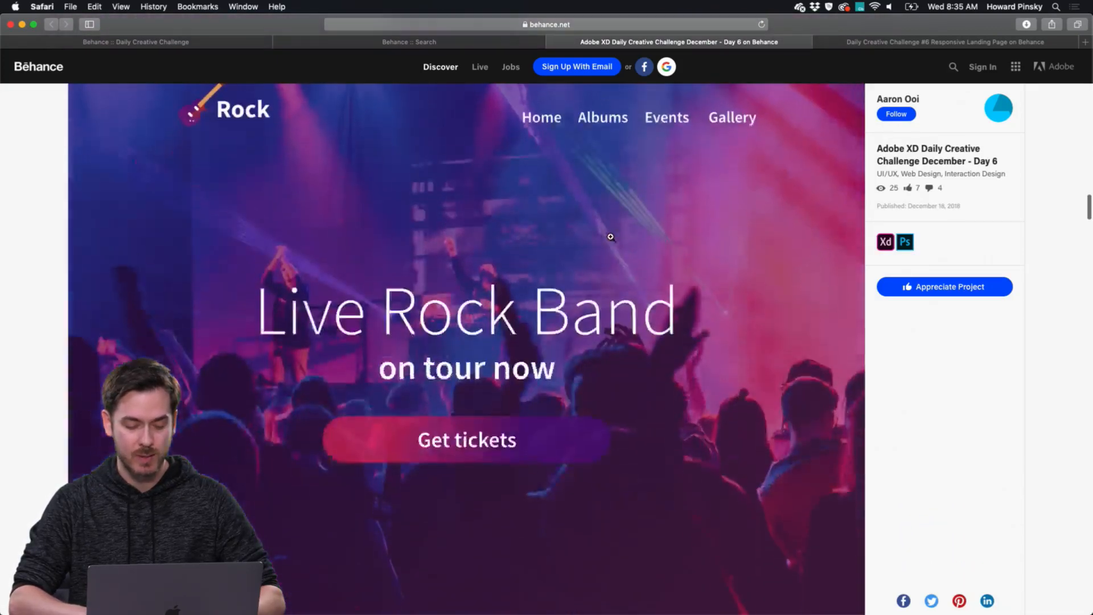
scroll(611, 237, "down", 20)
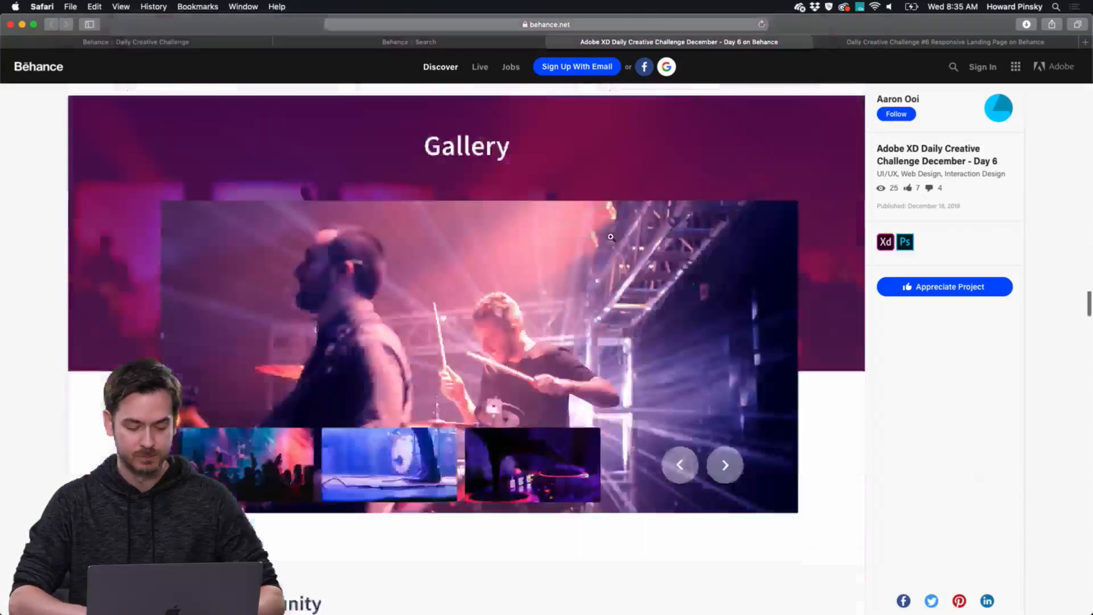
scroll(611, 238, "down", 8)
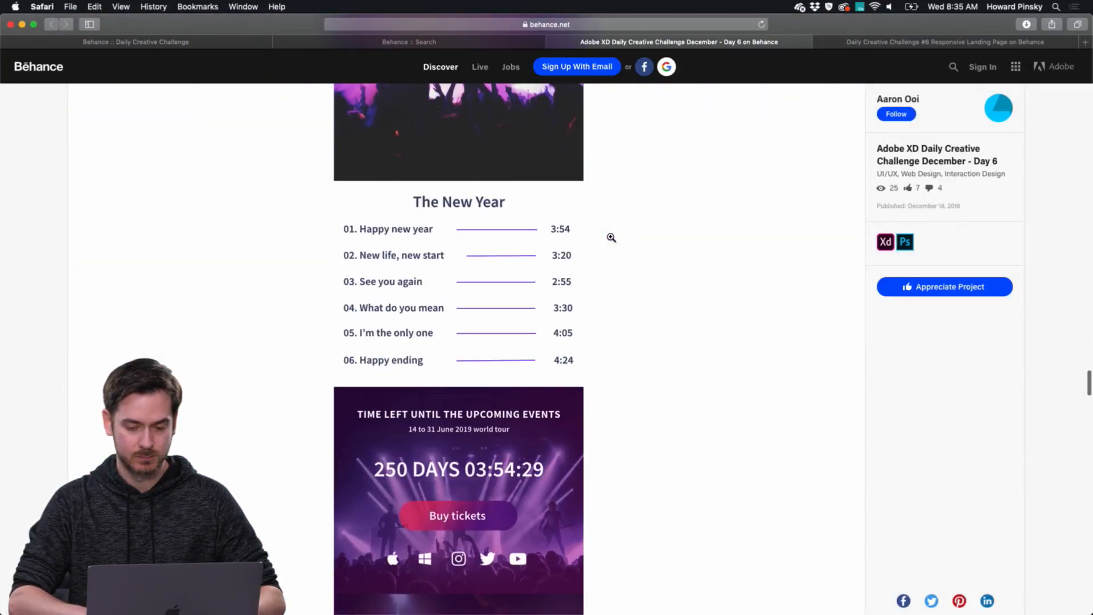
Close the Rock project and examine the desktop, tablet and mobile layouts of the Daily Creative Challenge #6 Responsive Landing Page project.
key("super+w")
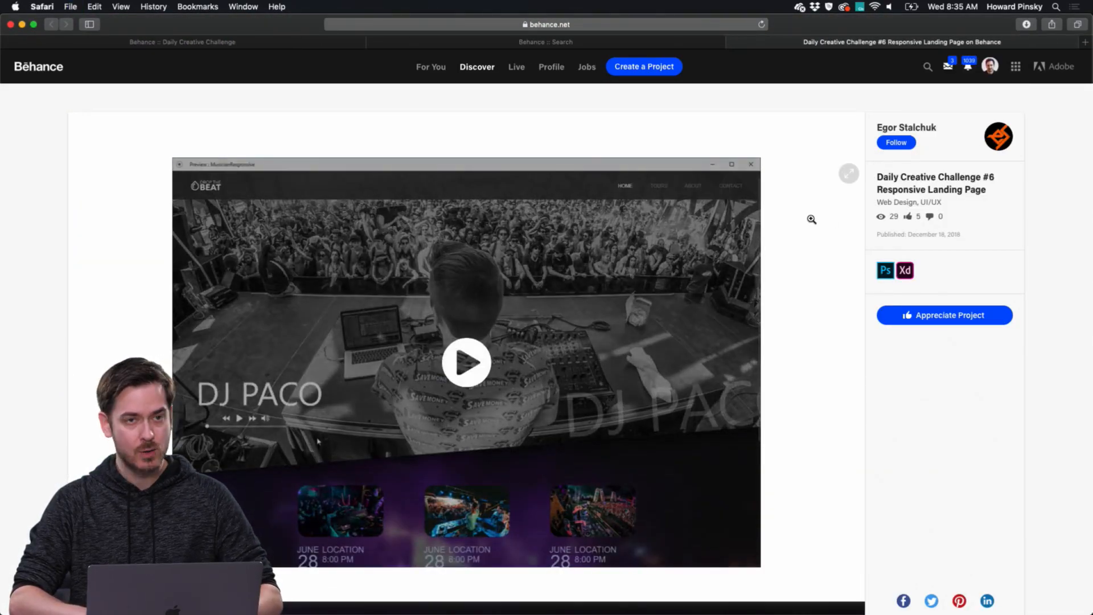
scroll(811, 219, "down", 8)
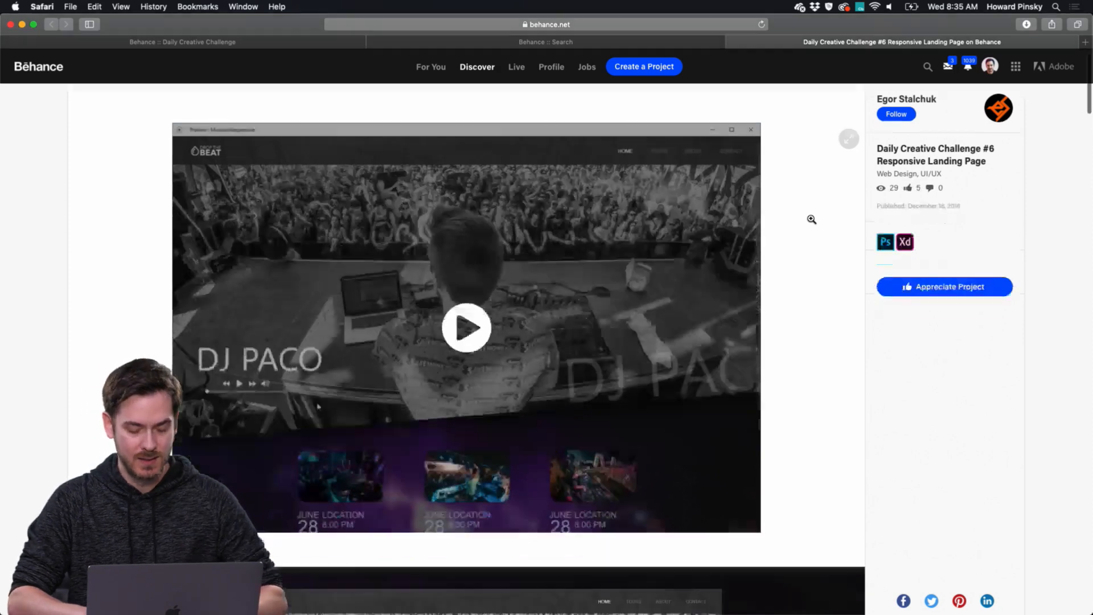
scroll(811, 219, "down", 5)
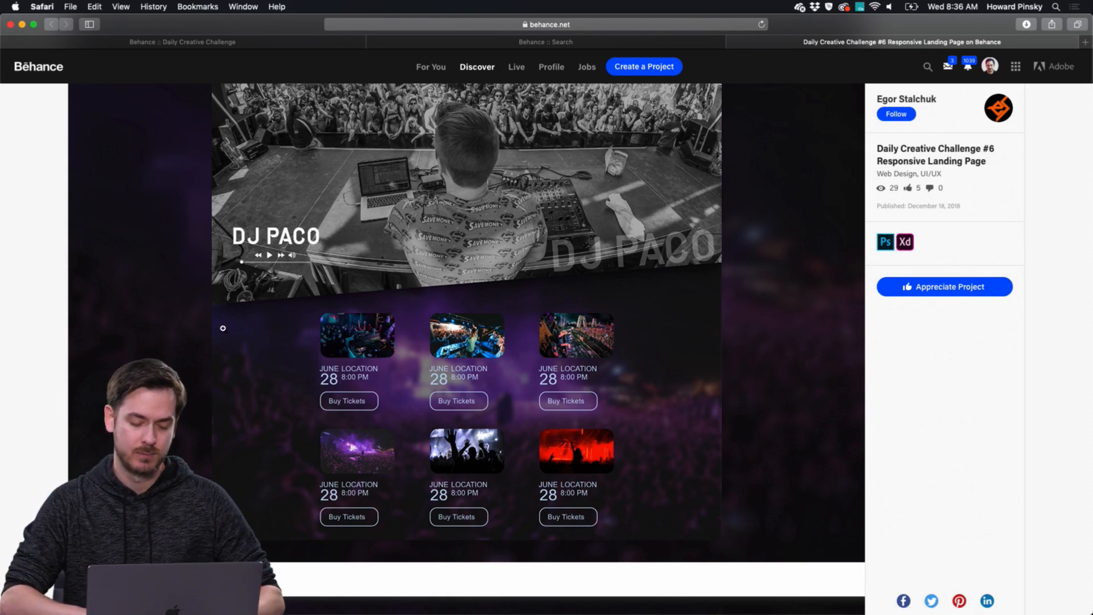
scroll(552, 299, "down", 10)
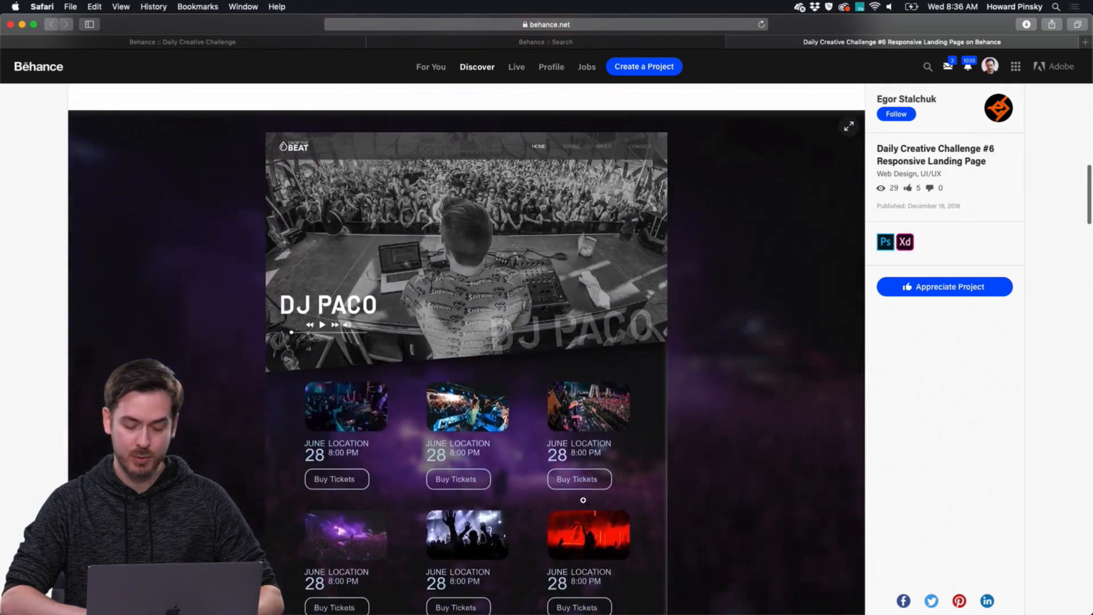
scroll(583, 499, "down", 6)
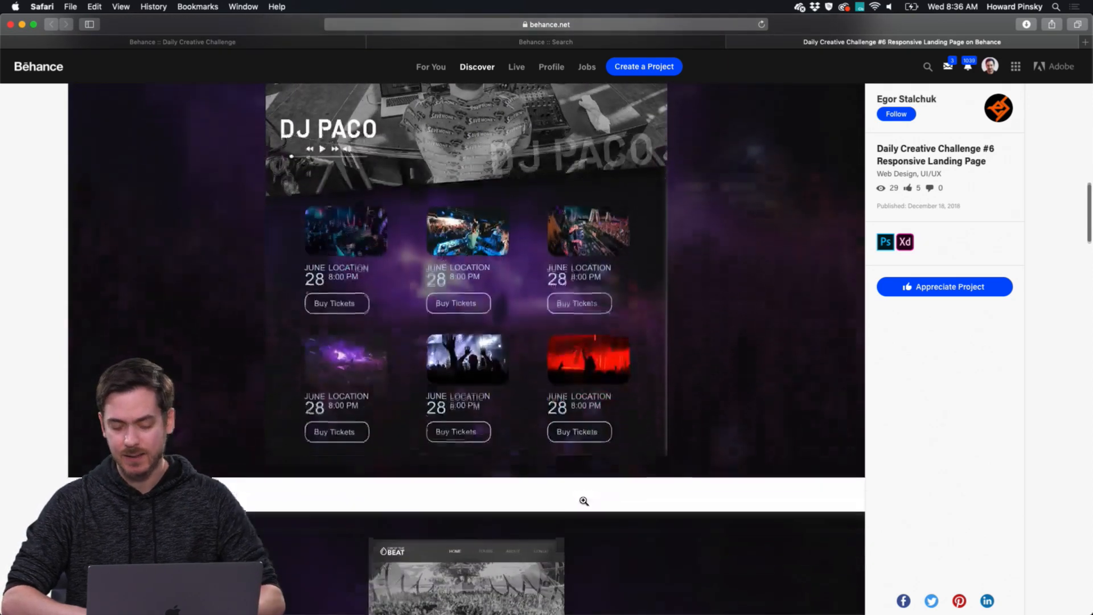
scroll(582, 499, "down", 1)
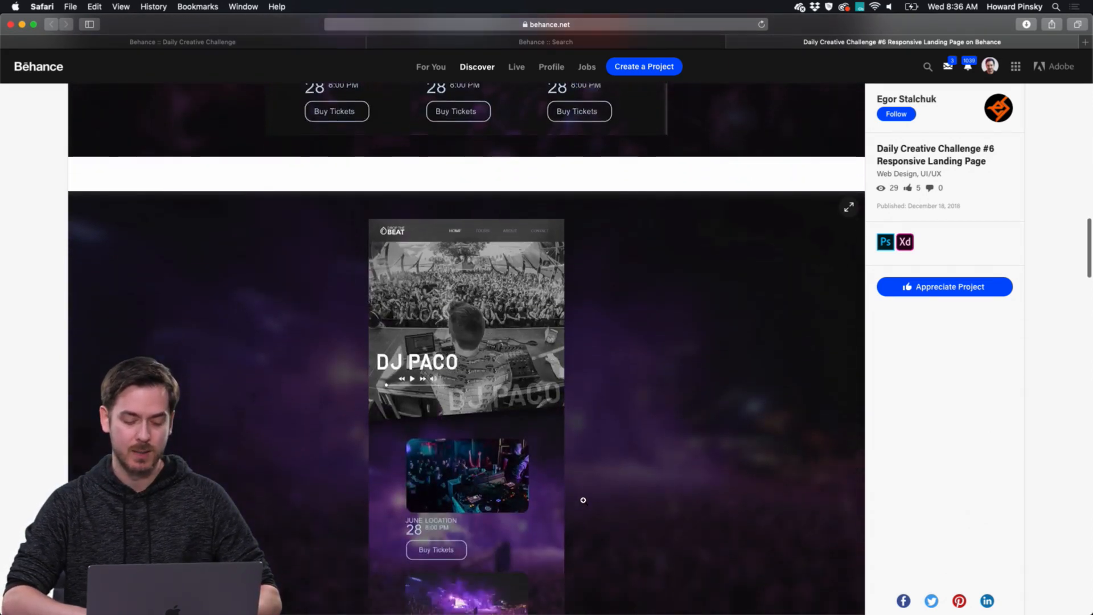
Examine the DJ PACO page variants with different concert backgrounds, return to the mobile layout, and close the project.
scroll(583, 500, "down", 20)
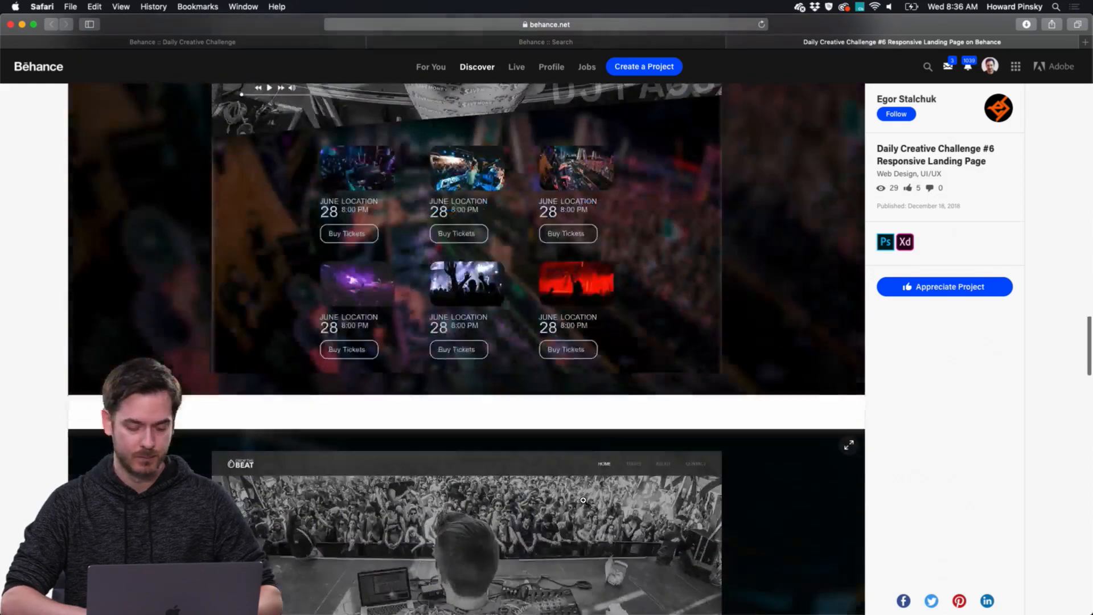
scroll(582, 500, "down", 20)
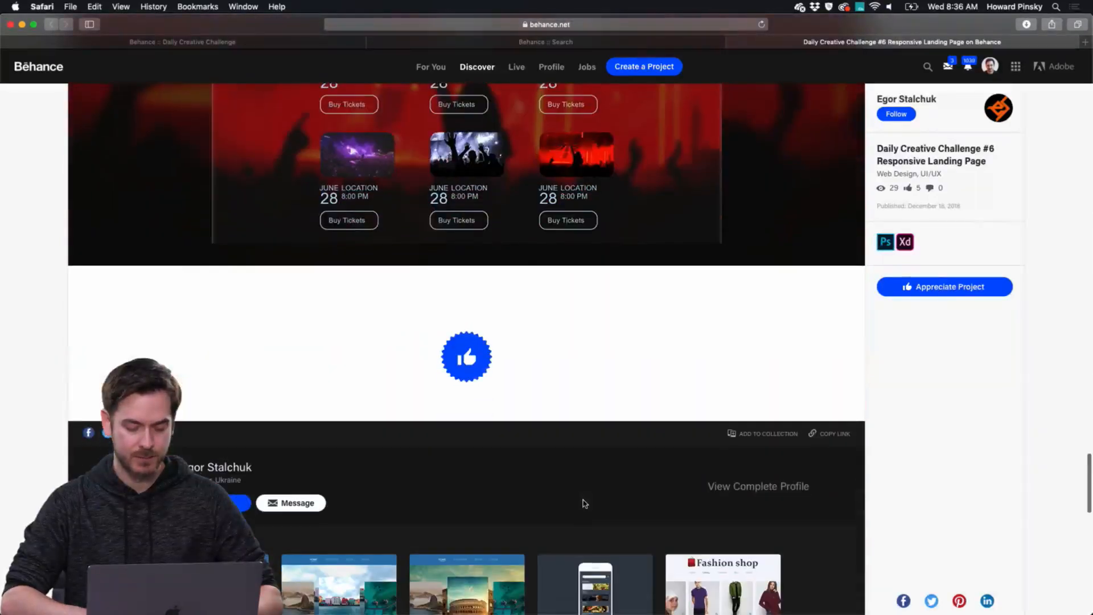
scroll(583, 500, "up", 20)
scroll(583, 503, "up", 7)
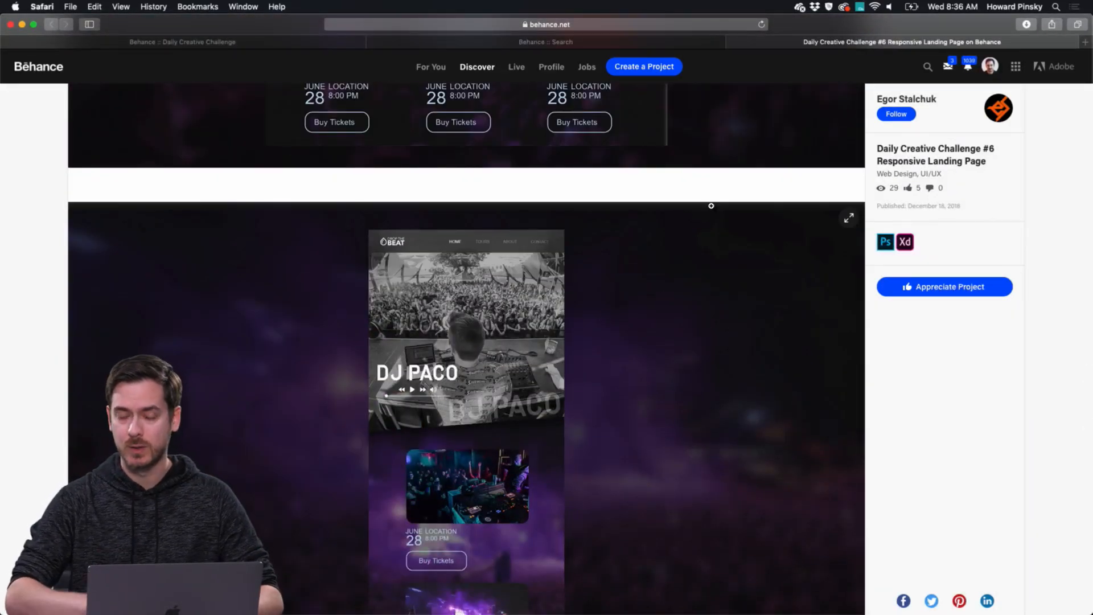
left_click(732, 43)
Switch to Finder and preview ScreenTime.psd in the Day 7 – Screen Time folder, closing the preview after viewing.
key("super+Tab")
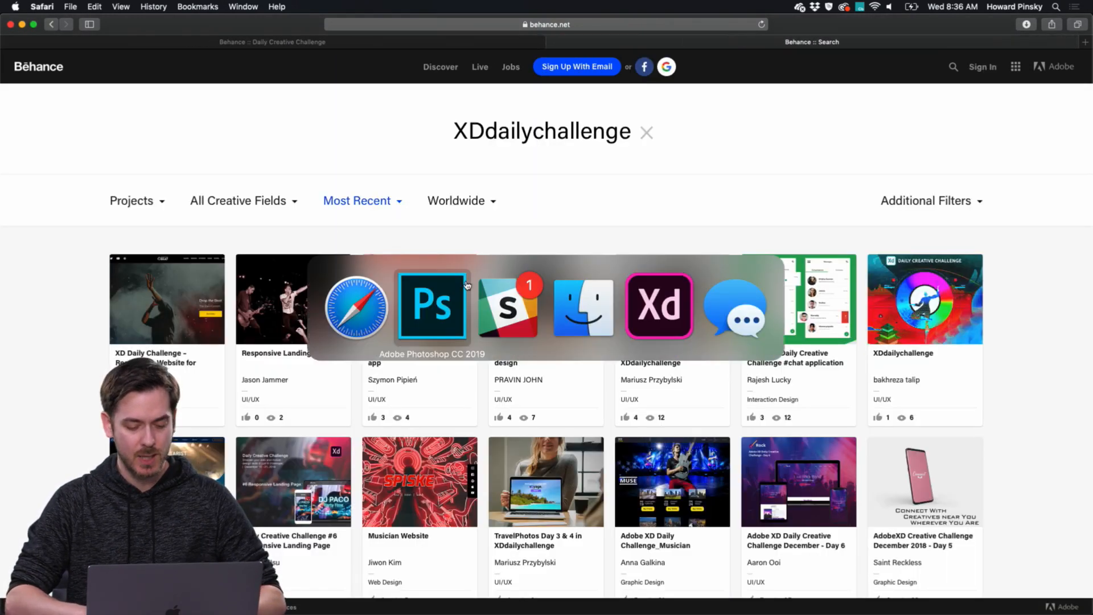
left_click(596, 293)
left_click(441, 234)
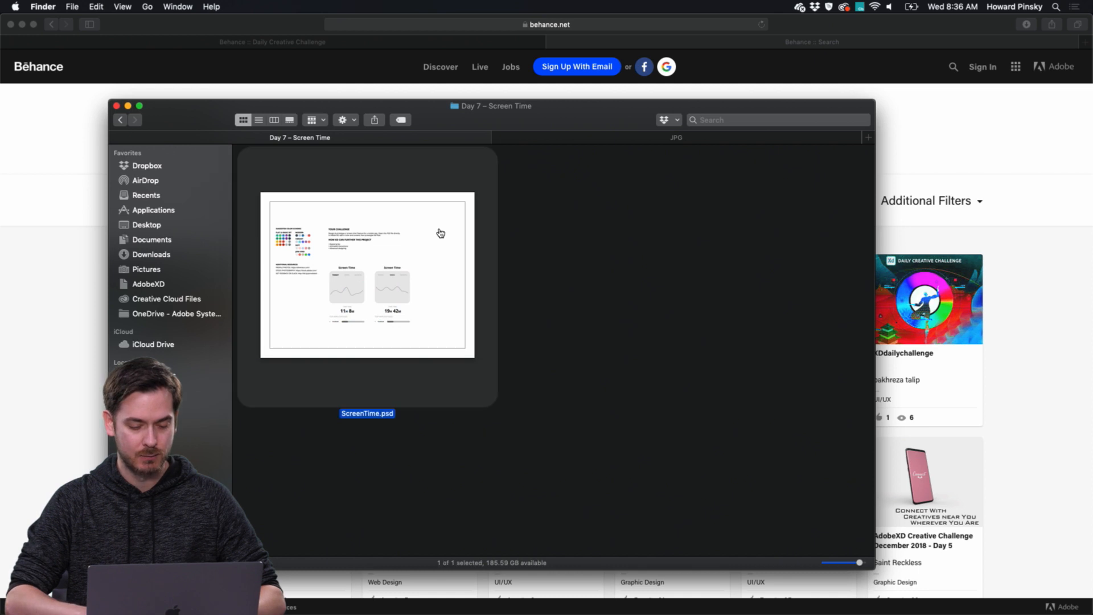
key("space")
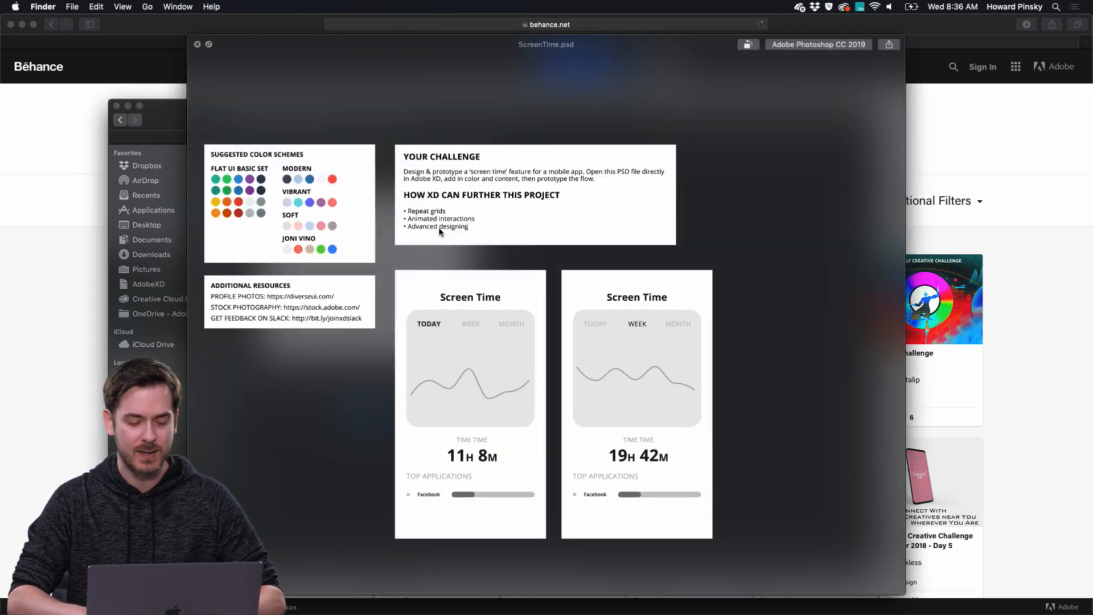
key("space")
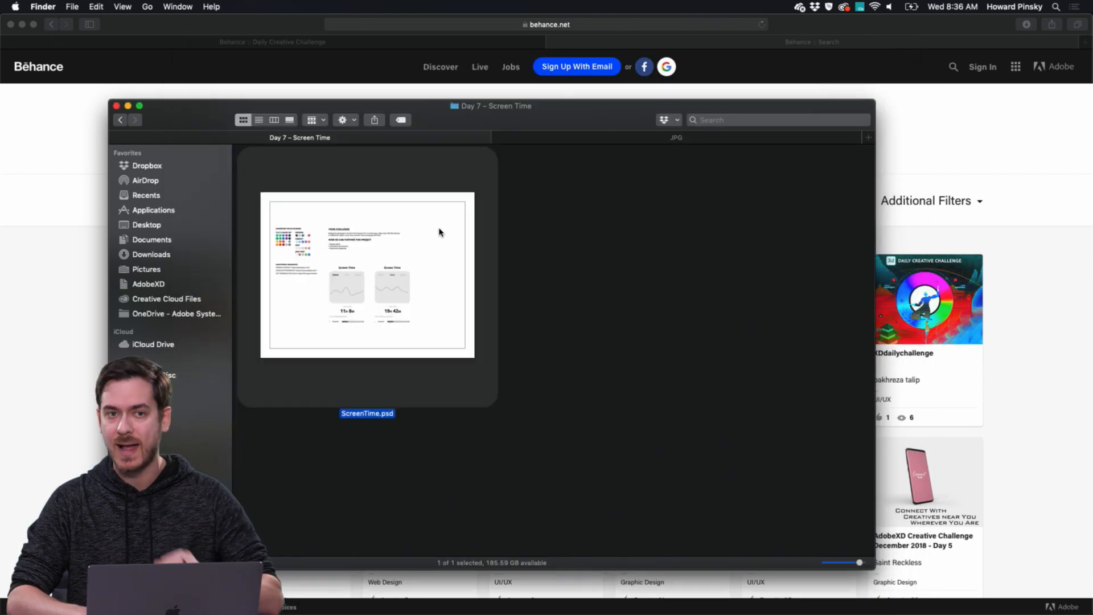
Open ScreenTime.psd in Adobe XD, expand its window to fill the screen, and show the command for opening files.
left_click_drag(342, 239, 486, 604)
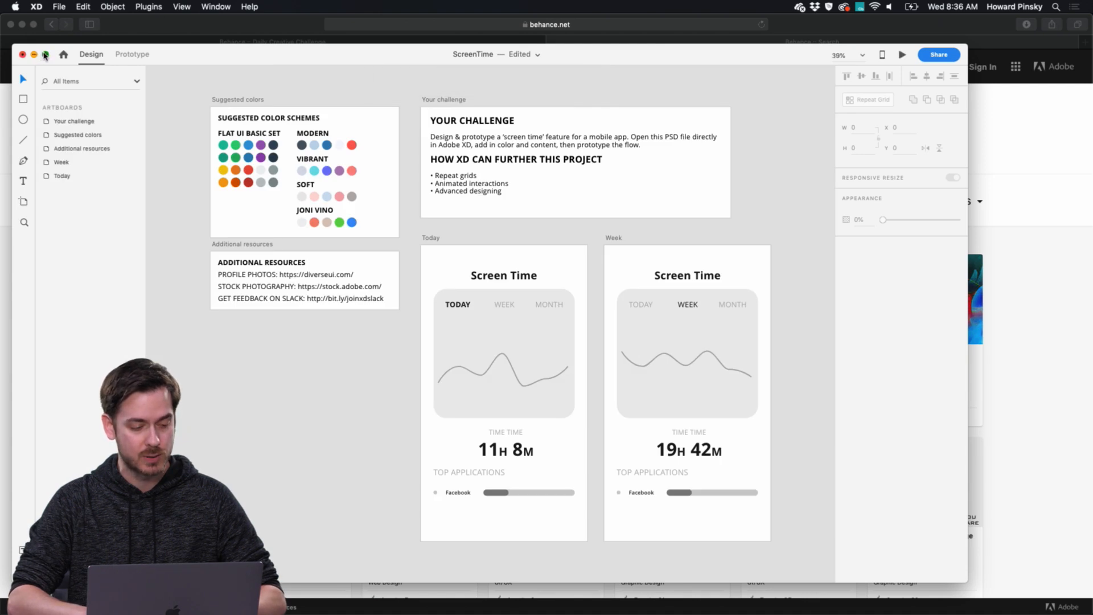
left_click(45, 55)
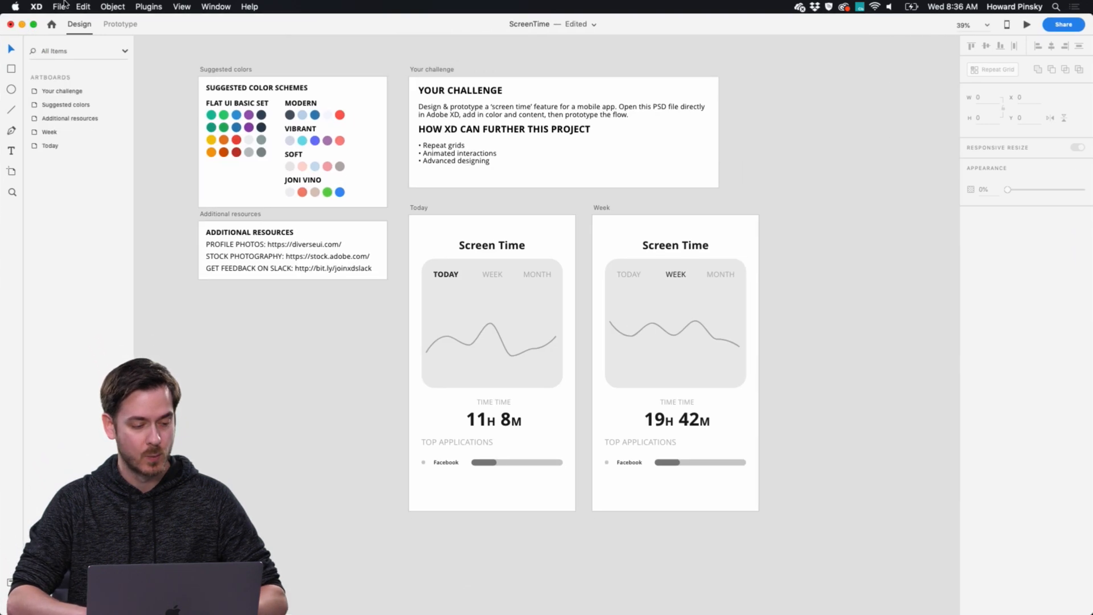
left_click(60, 6)
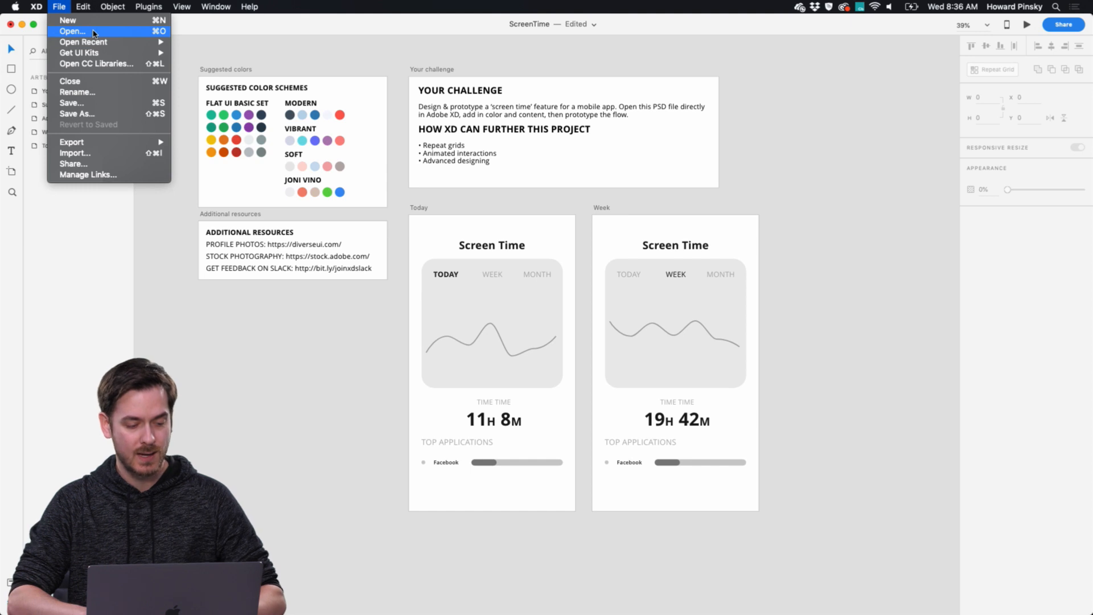
left_click(311, 28)
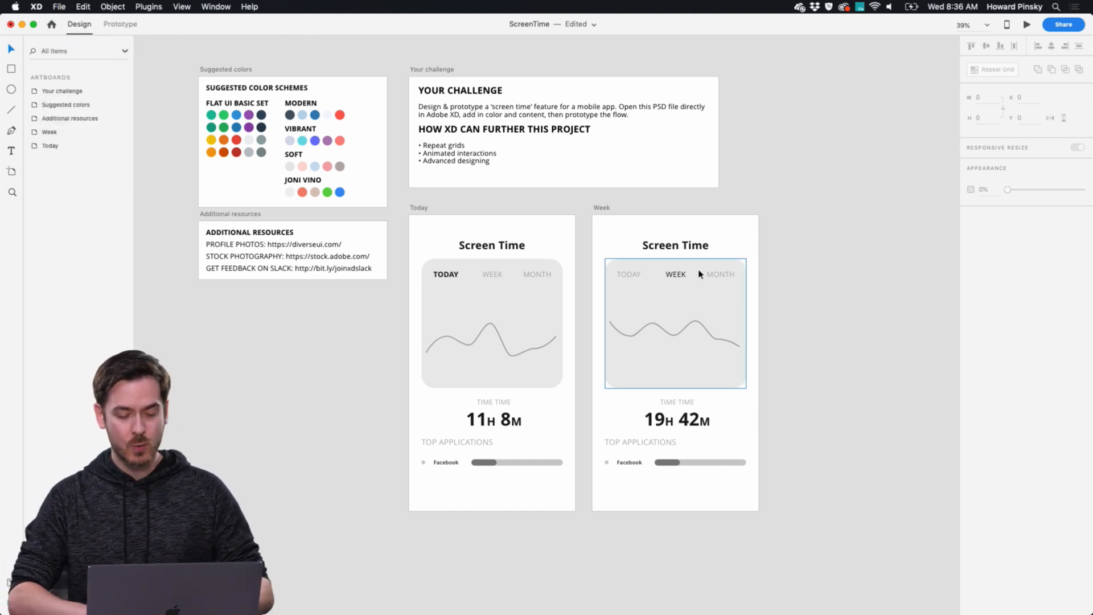
Delete the Week artboard.
left_click(600, 209)
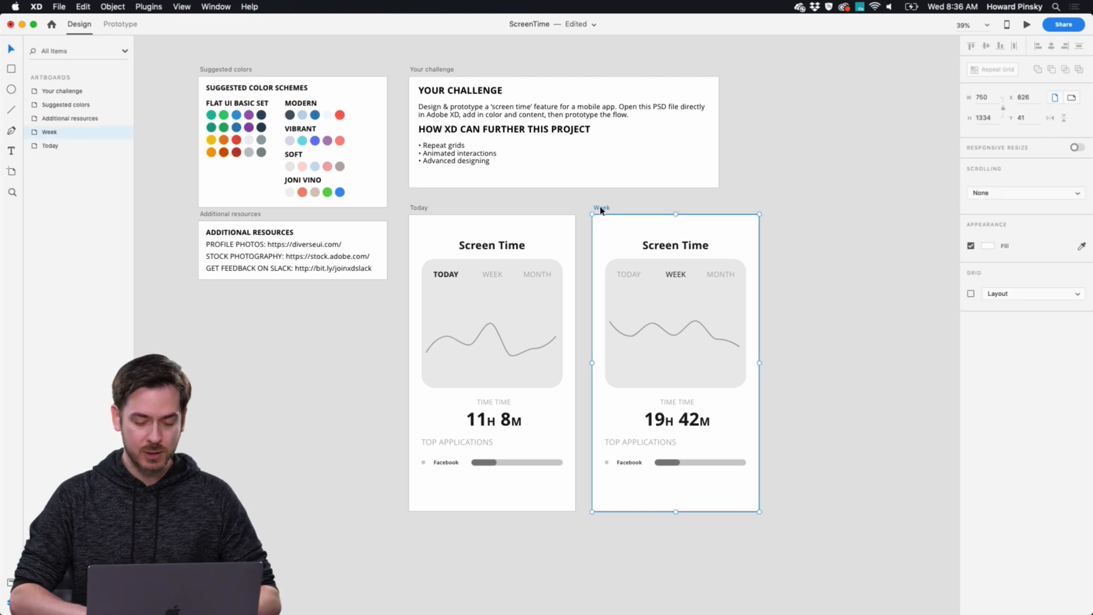
key("Delete")
scroll(593, 213, "right", 2)
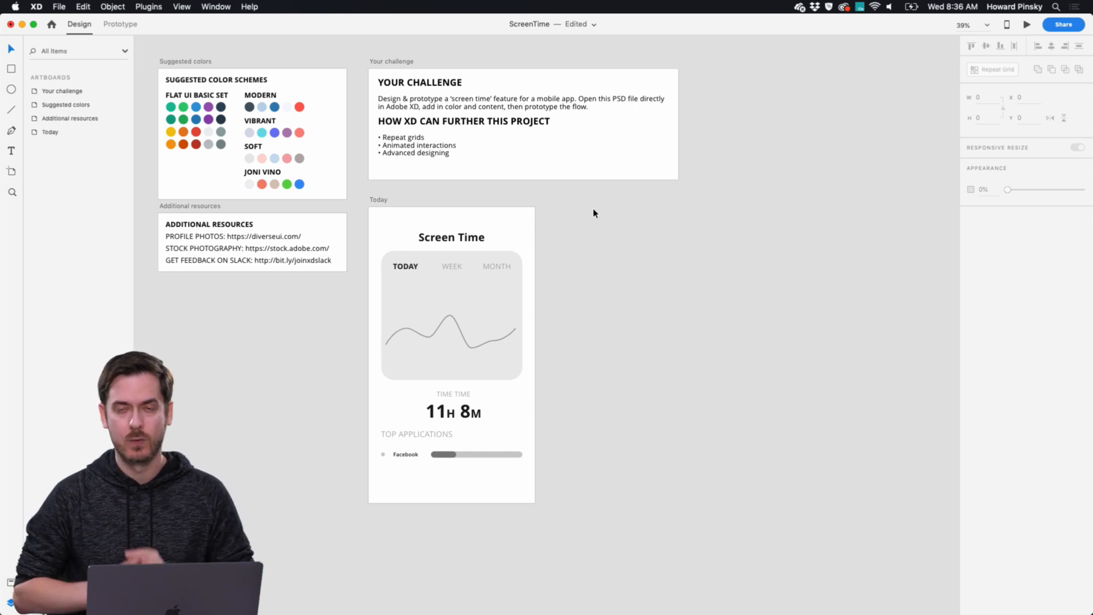
Draw a rectangle about 757 by 490 across the upper part of the Today artboard.
scroll(518, 265, "down", 1)
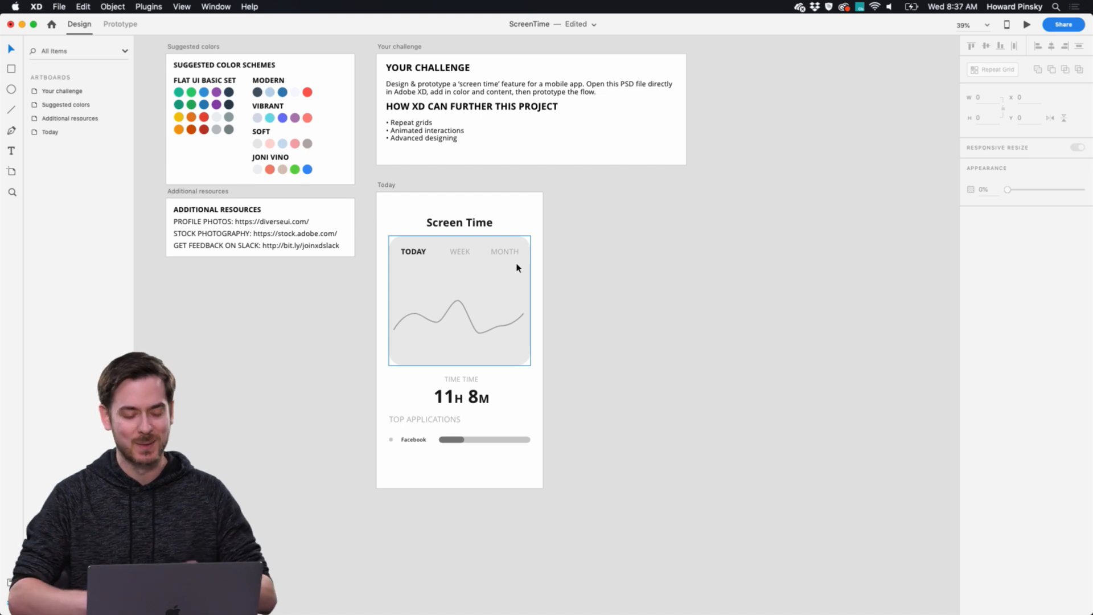
scroll(518, 267, "down", 1)
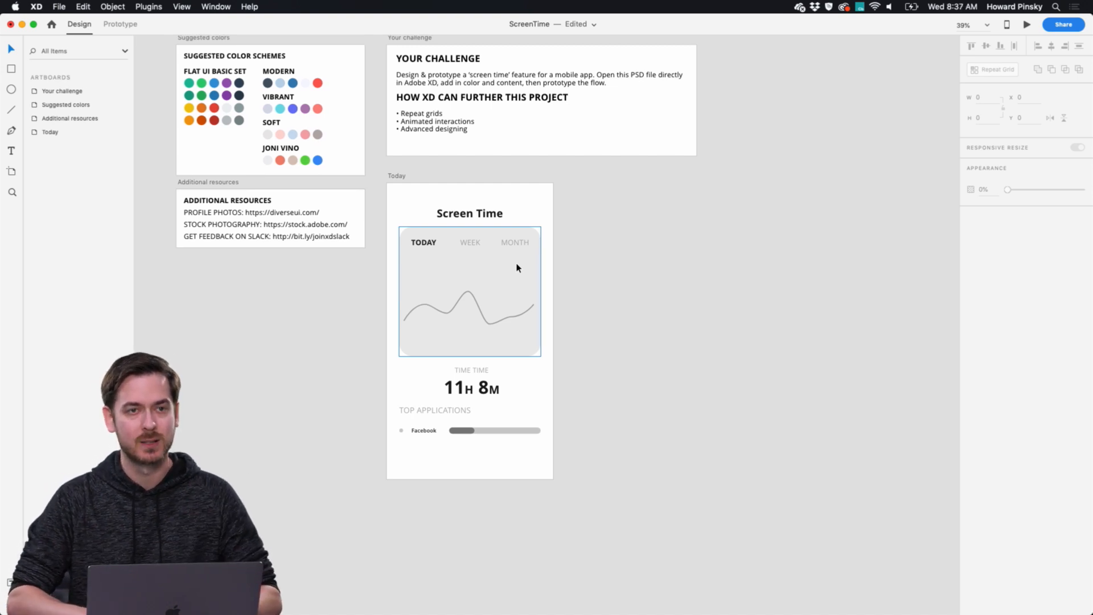
scroll(517, 267, "up", 3)
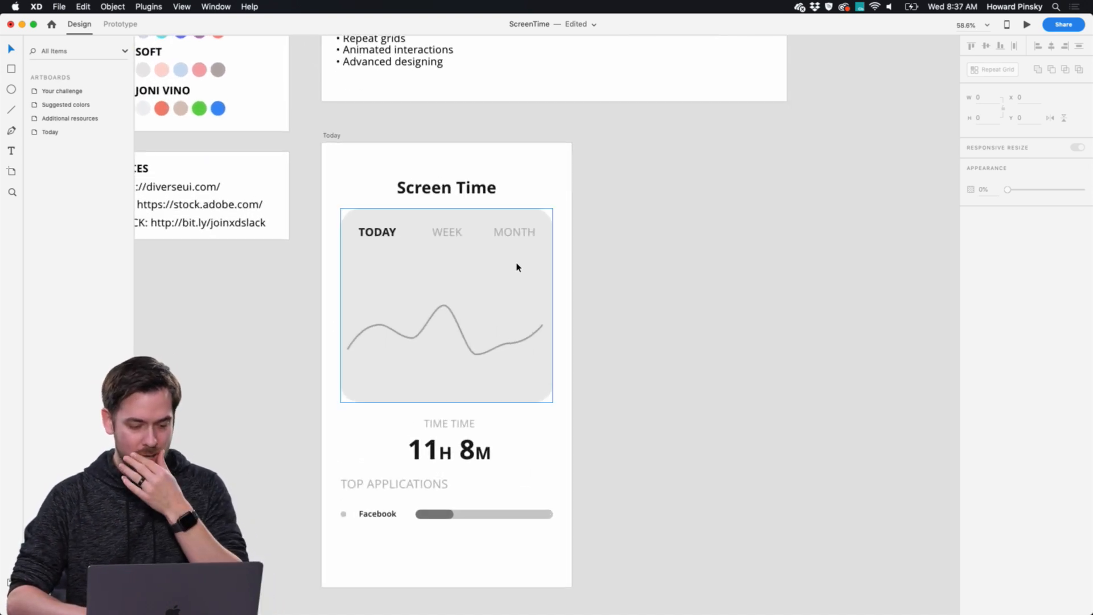
scroll(518, 267, "up", 3)
scroll(518, 268, "down", 1)
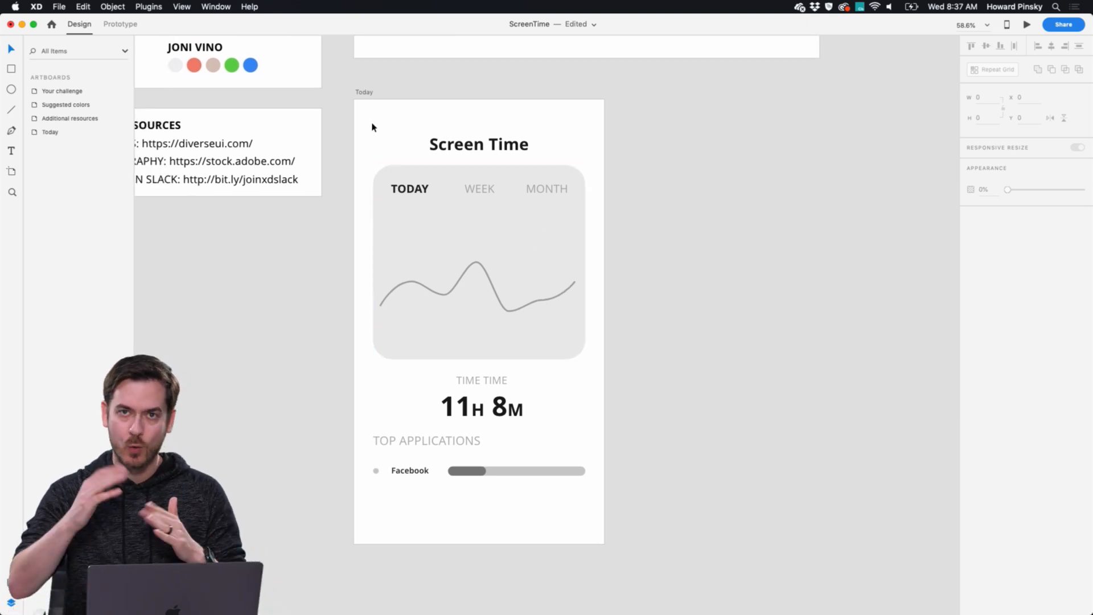
key("r")
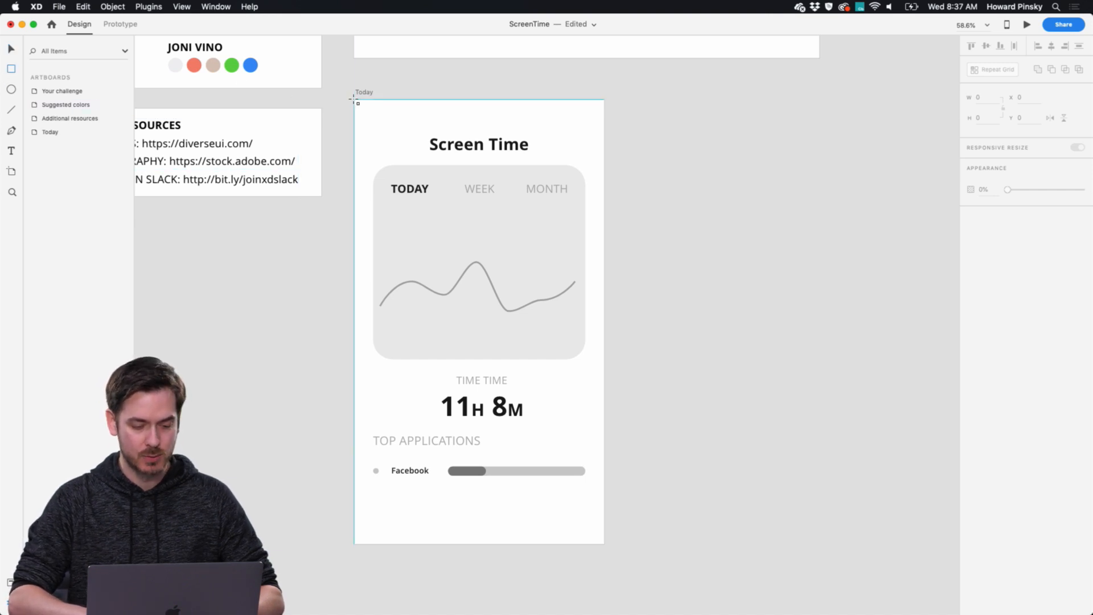
mouse_move(352, 100)
left_mouse_down()
mouse_move(447, 209)
mouse_move(578, 263)
mouse_move(607, 264)
mouse_move(607, 254)
mouse_move(605, 262)
left_mouse_up()
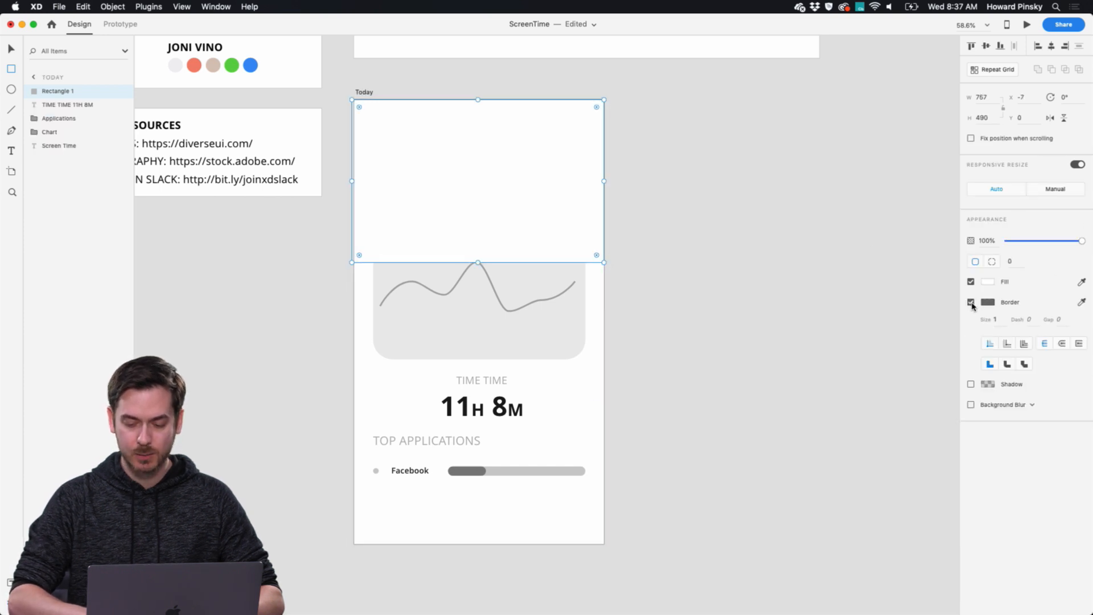
Fill the new rectangle with solid gray #7C7C7C and remove its border.
left_click(988, 283)
left_click(846, 272)
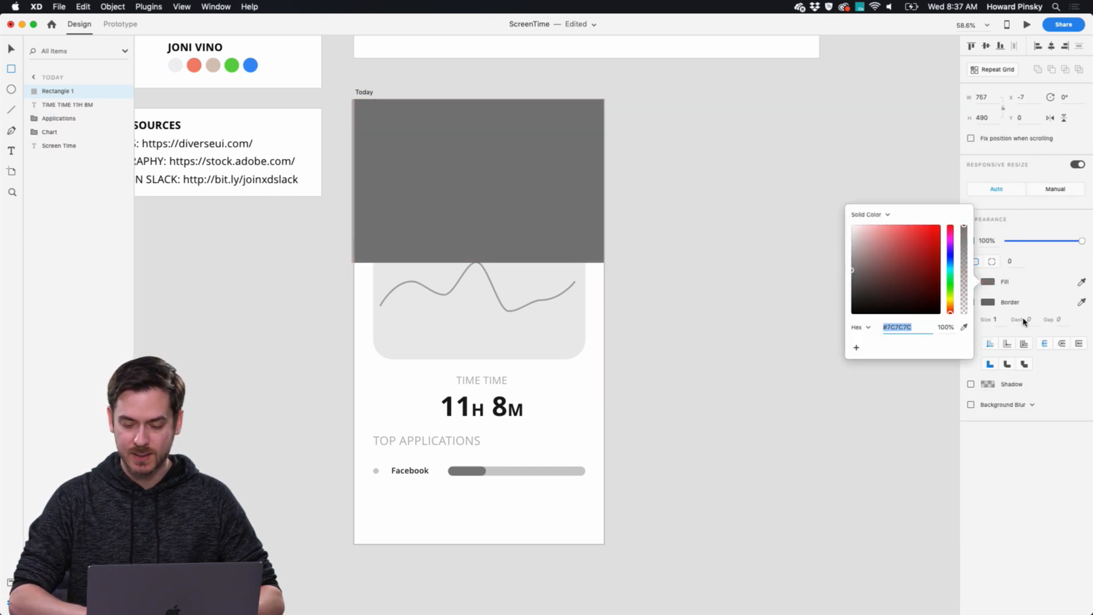
left_click(1038, 446)
left_click(971, 302)
Add a smooth anchor point midway along the gray rectangle's lower edge and bend that edge into a wave.
key("v")
scroll(468, 228, "up", 5)
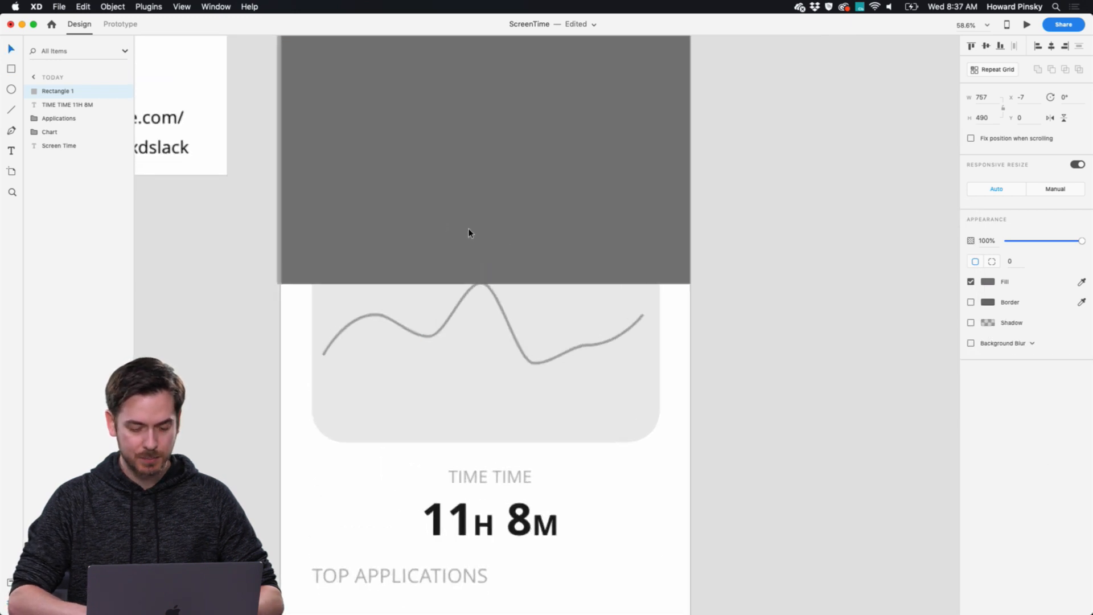
double_click(458, 286)
left_click_drag(459, 287, 486, 263)
key("super+z")
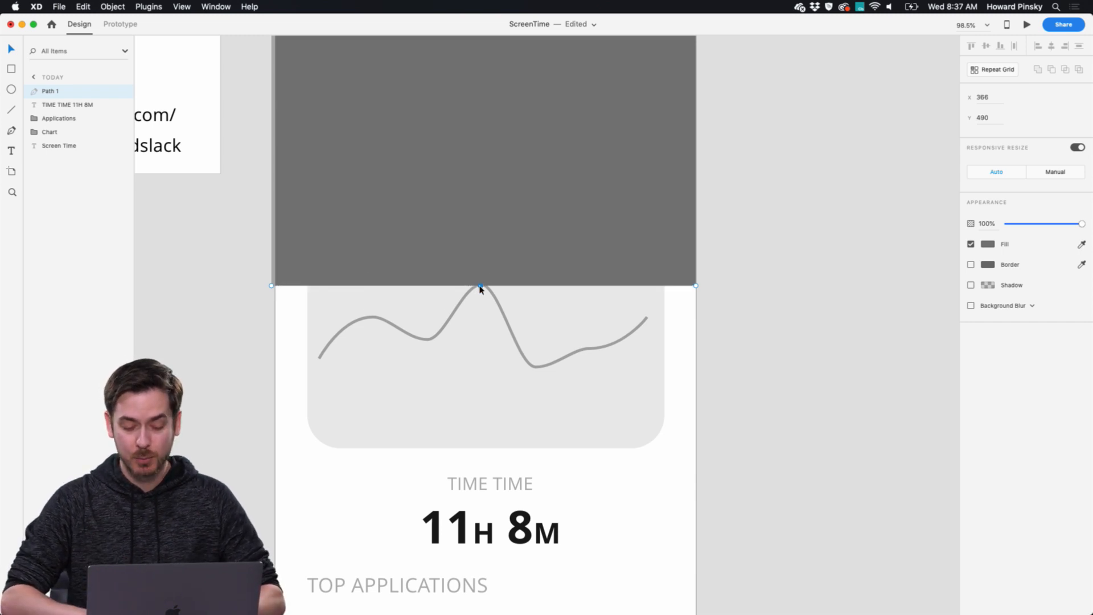
left_click(480, 286)
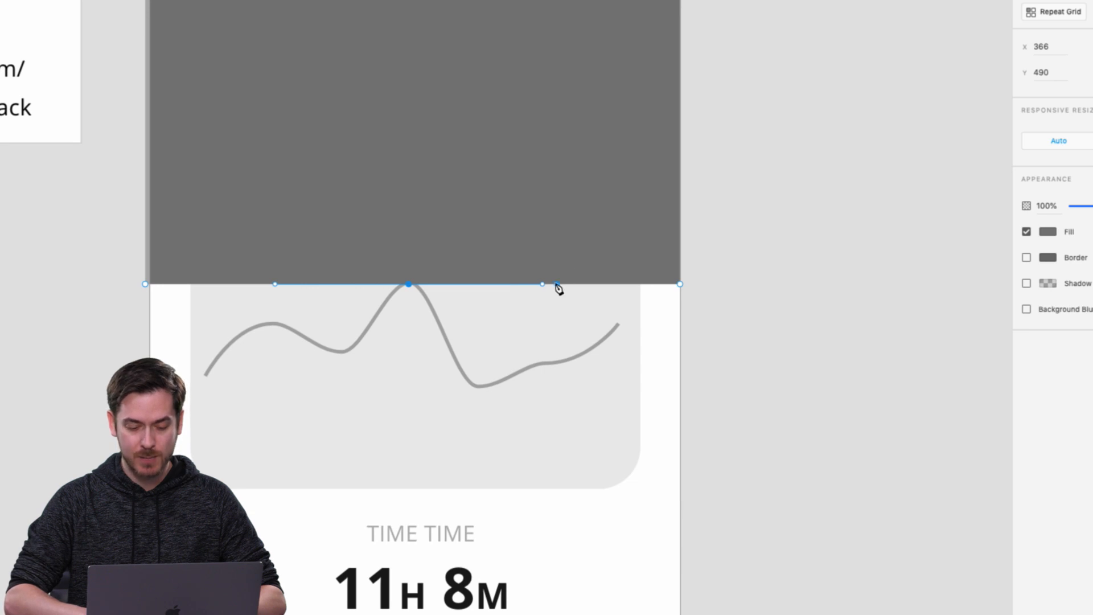
left_click_drag(543, 282, 593, 178)
scroll(595, 179, "down", 5)
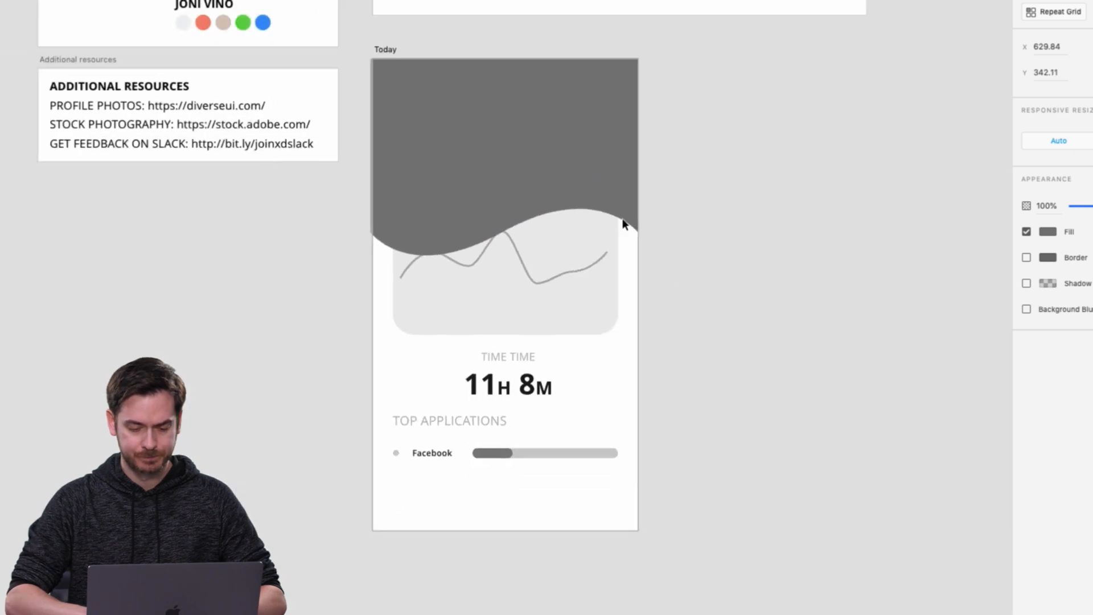
key("Escape")
Send the wave shape behind all other layers of the Today artboard and move it up to Y -144.
left_click(487, 164)
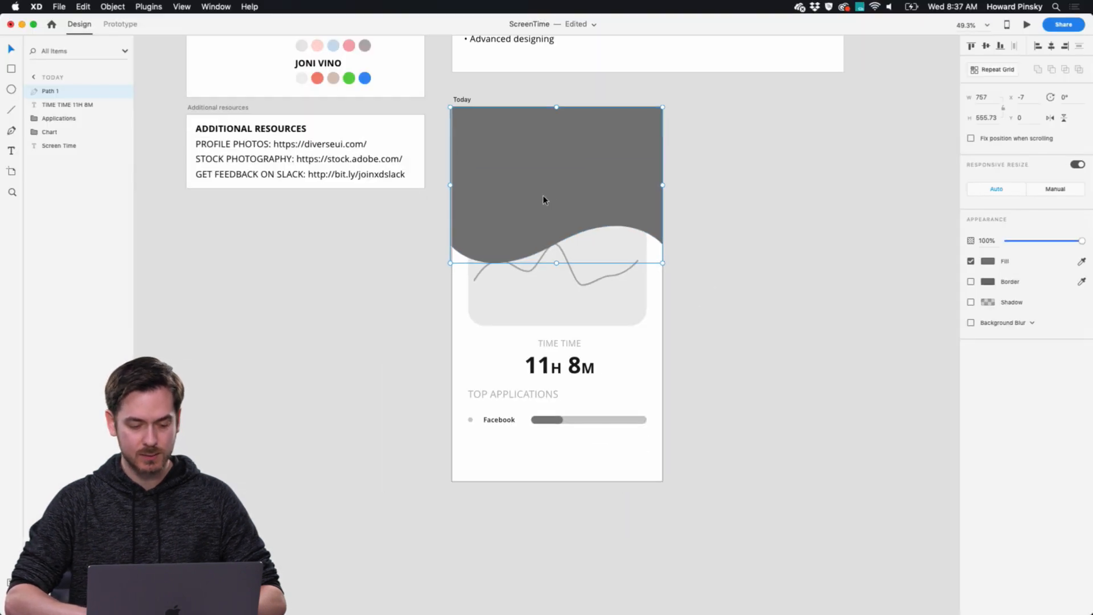
scroll(543, 199, "up", 4)
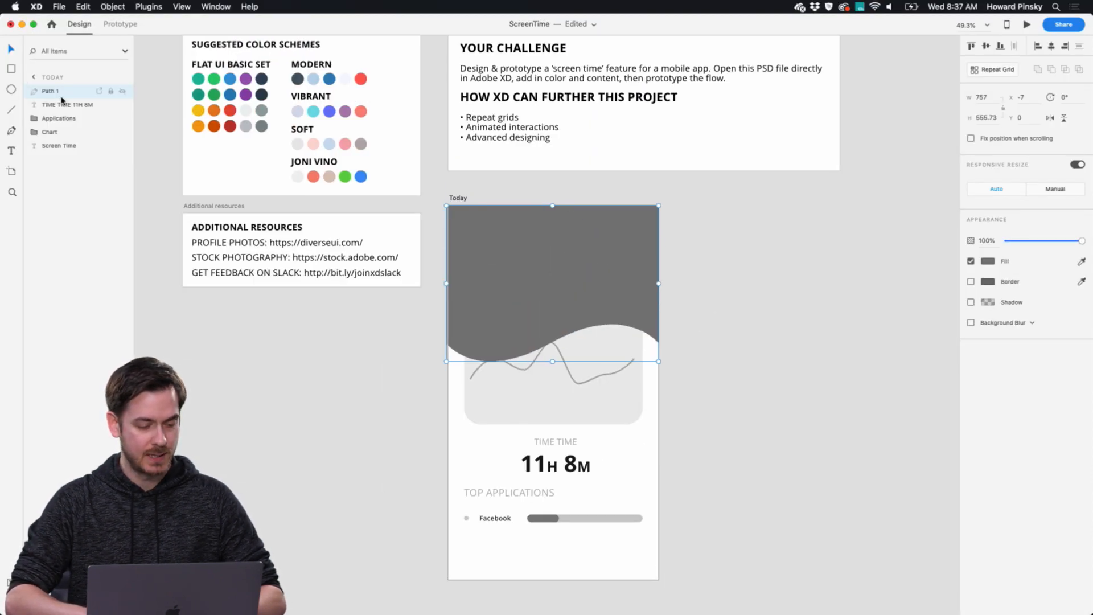
left_click_drag(58, 91, 54, 153)
left_click_drag(633, 224, 635, 194)
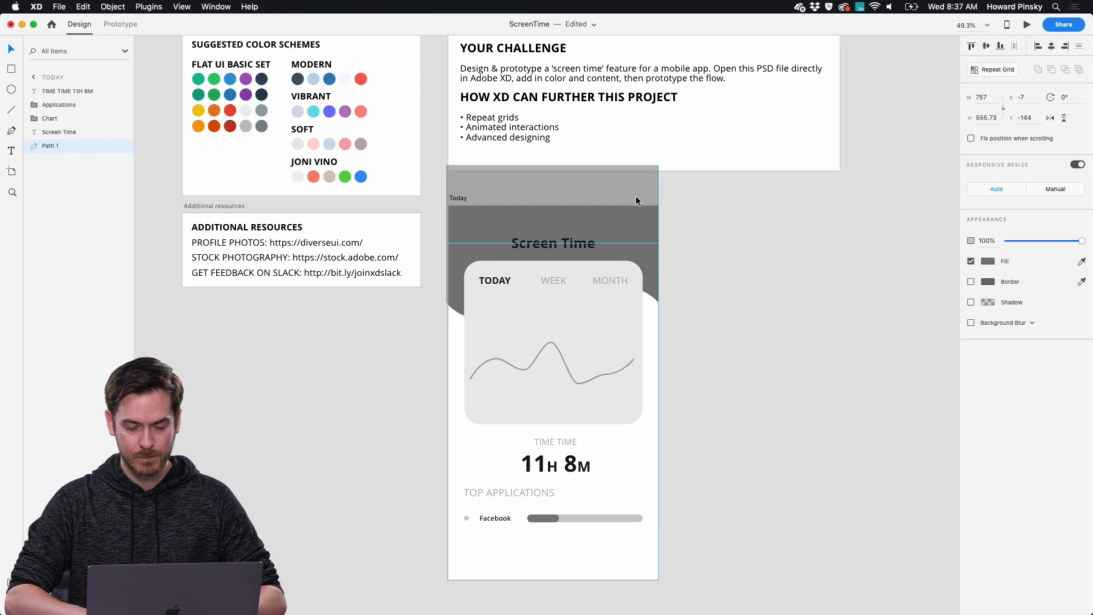
left_click(637, 199)
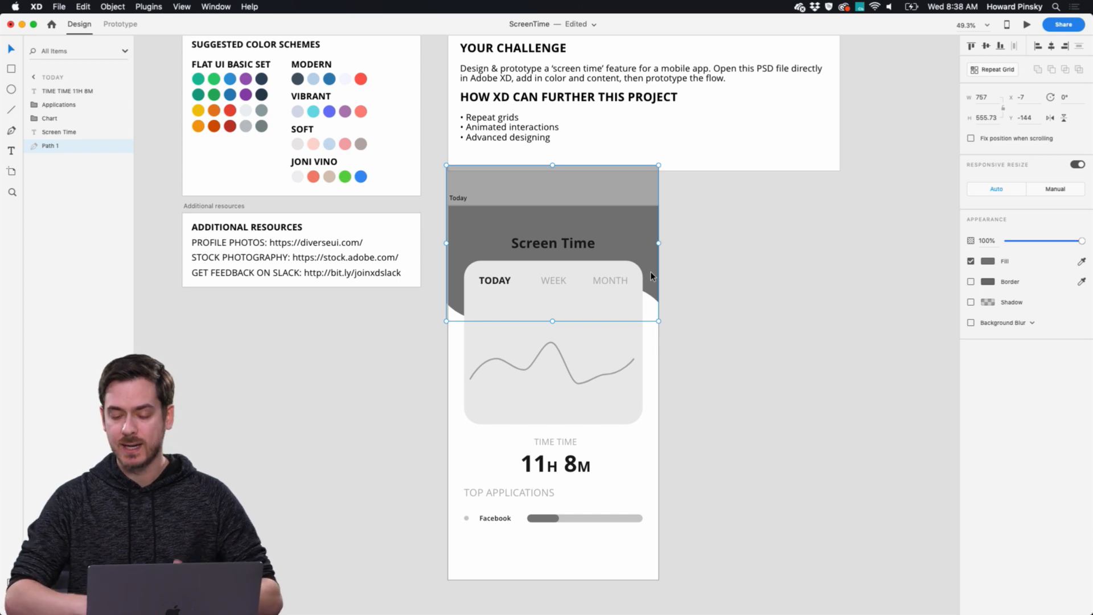
left_click(988, 262)
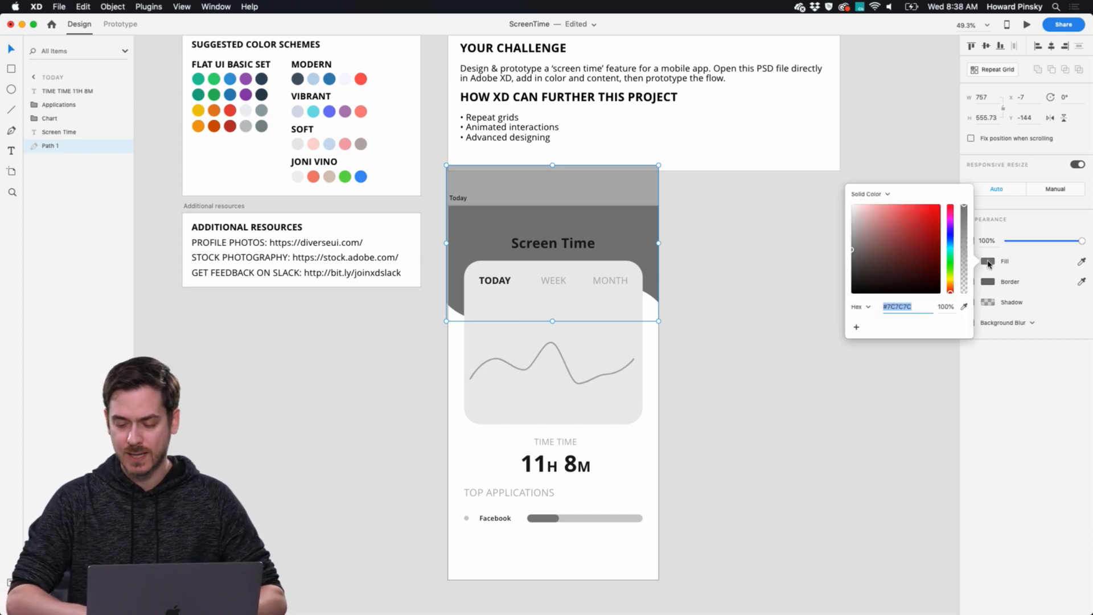
left_click(867, 194)
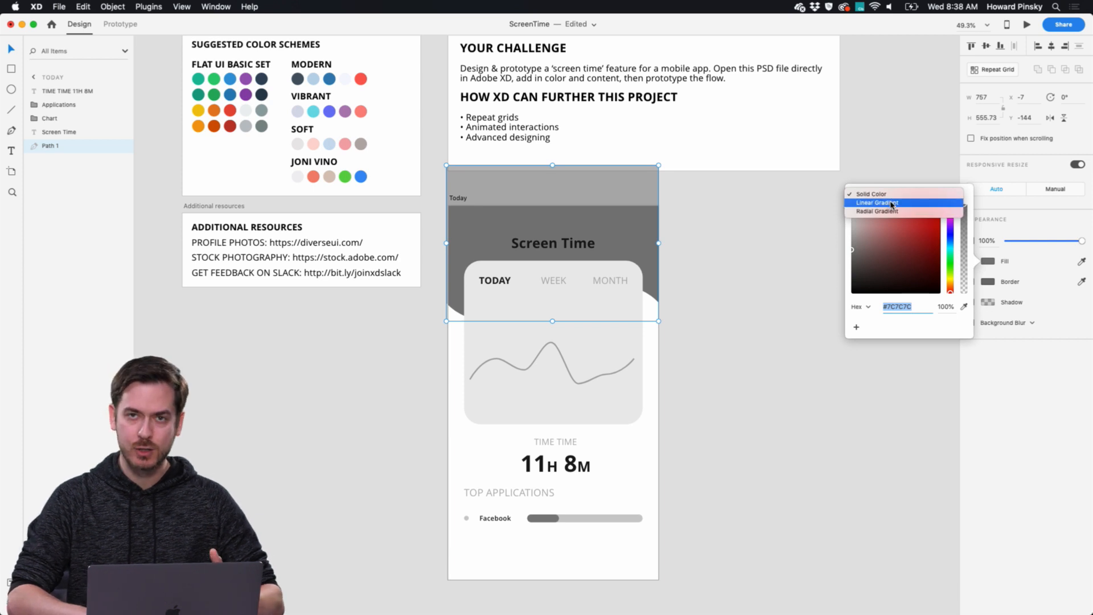
left_click(871, 194)
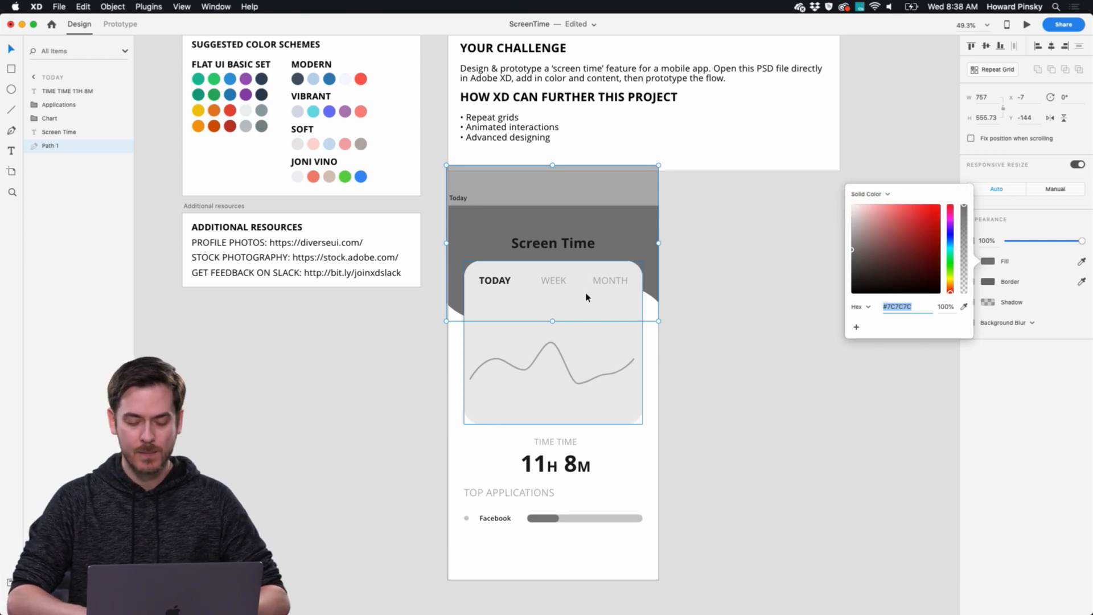
left_click(654, 265)
Switch to Finder and place 20. Melanie.jpg from the JPG folder into the wave shape as its image fill.
key("super+Tab")
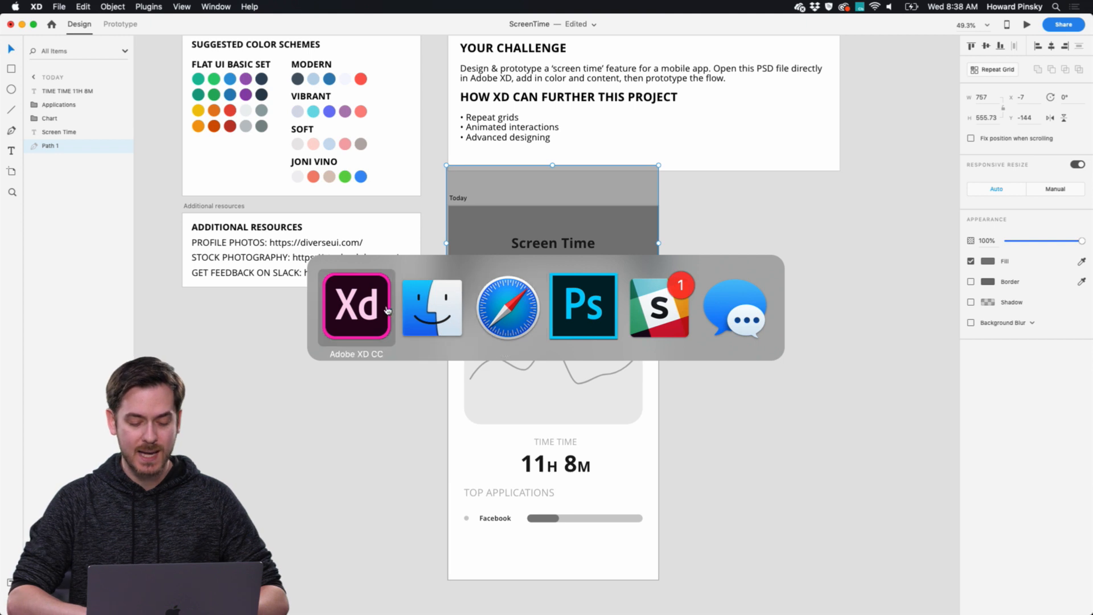
key("super+Tab")
left_click(585, 140)
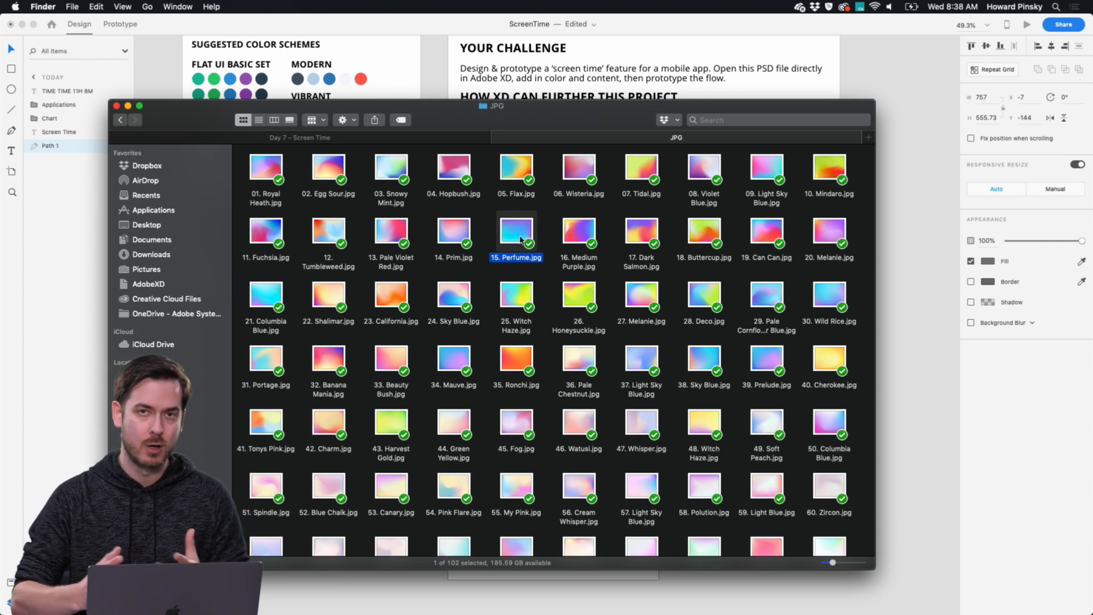
left_click(795, 268)
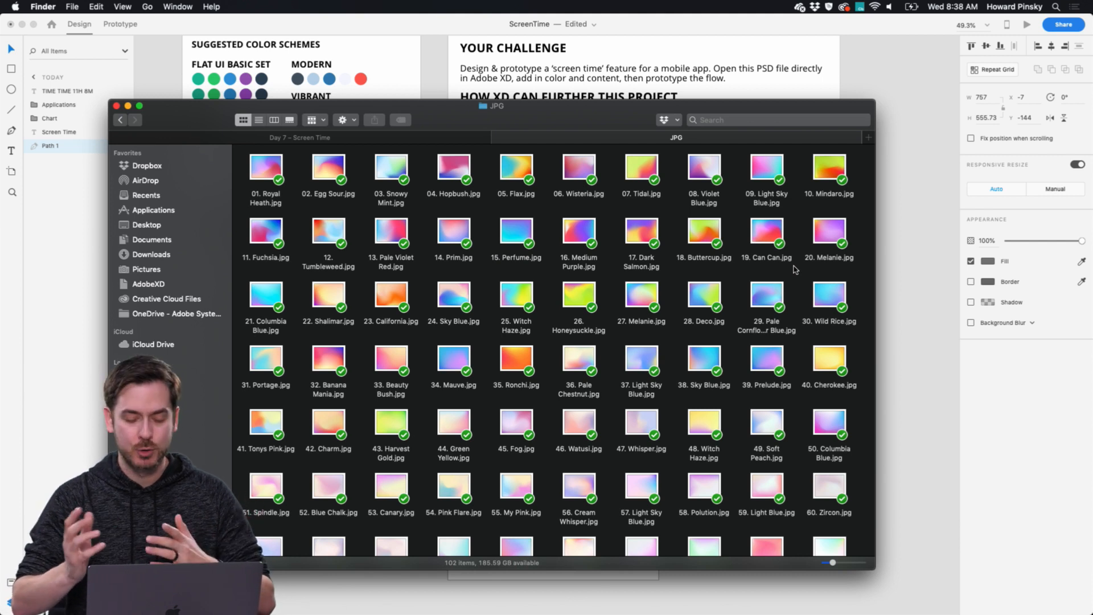
left_click(830, 230)
key("super+Tab")
left_click_drag(830, 229, 647, 243)
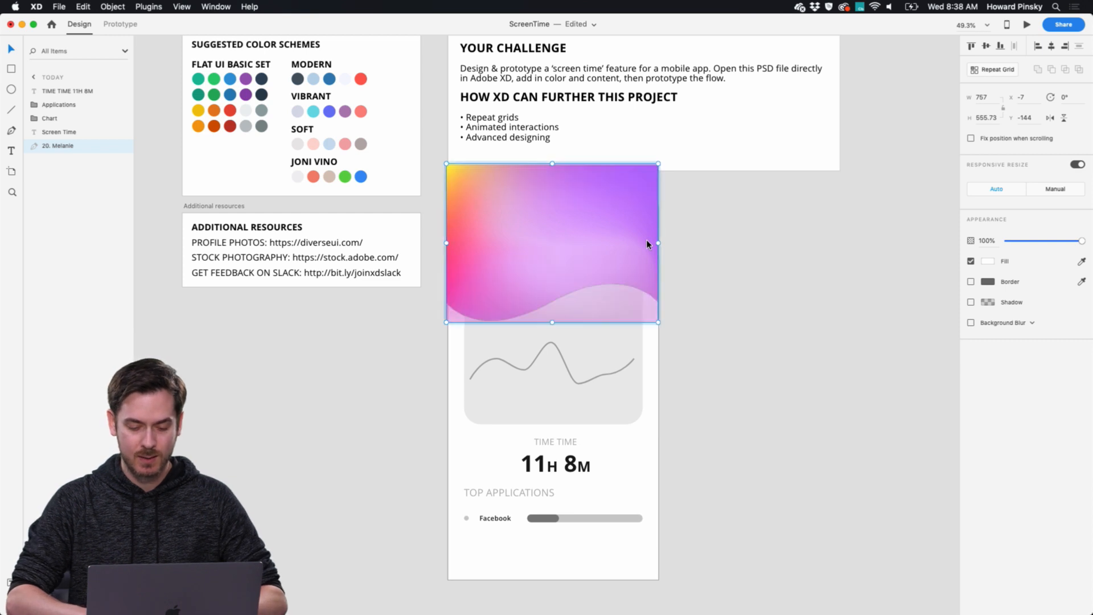
Enlarge the gradient image inside the wave shape beyond the shape's edges and shift it slightly upward.
left_click_drag(666, 326, 711, 358)
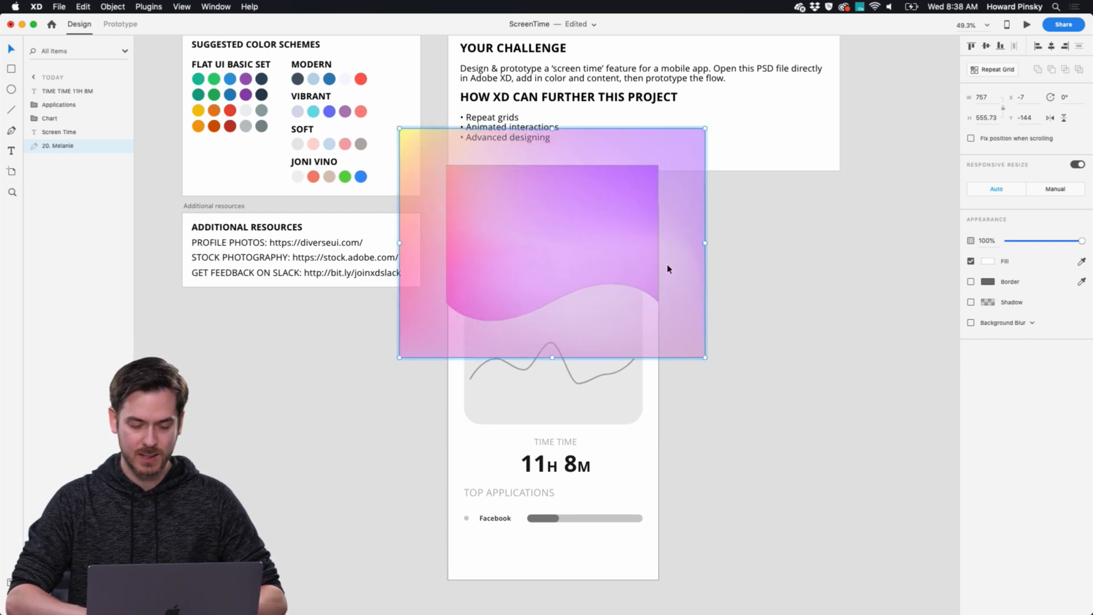
left_click_drag(645, 255, 646, 238)
left_click(796, 276)
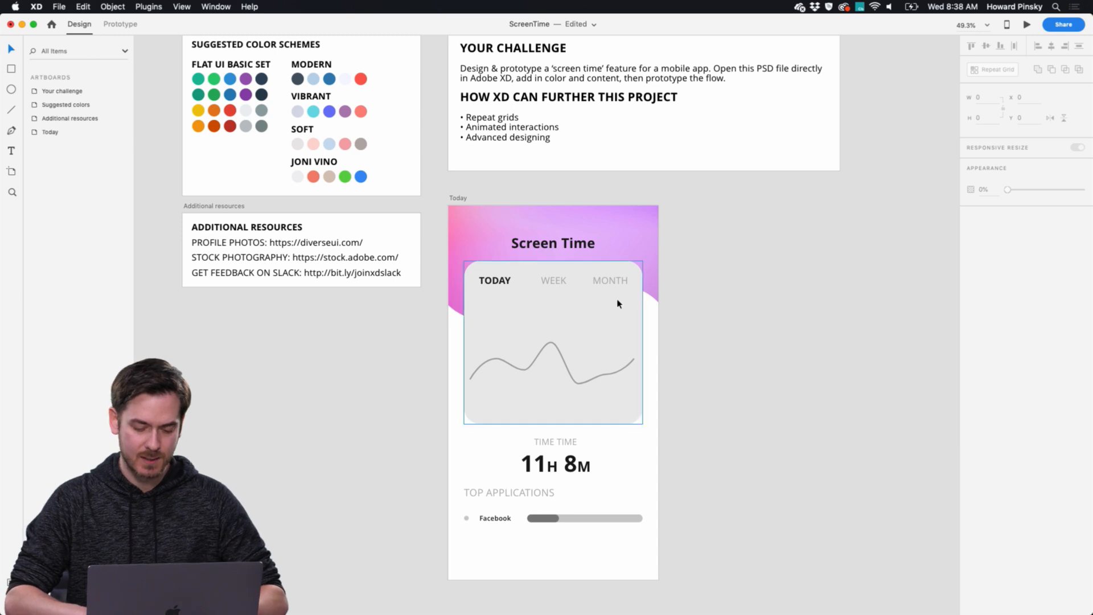
Set the Screen Time title's fill to white #FFFFFF and its font weight to Light.
scroll(618, 302, "up", 2)
scroll(618, 303, "up", 3)
left_click(547, 208)
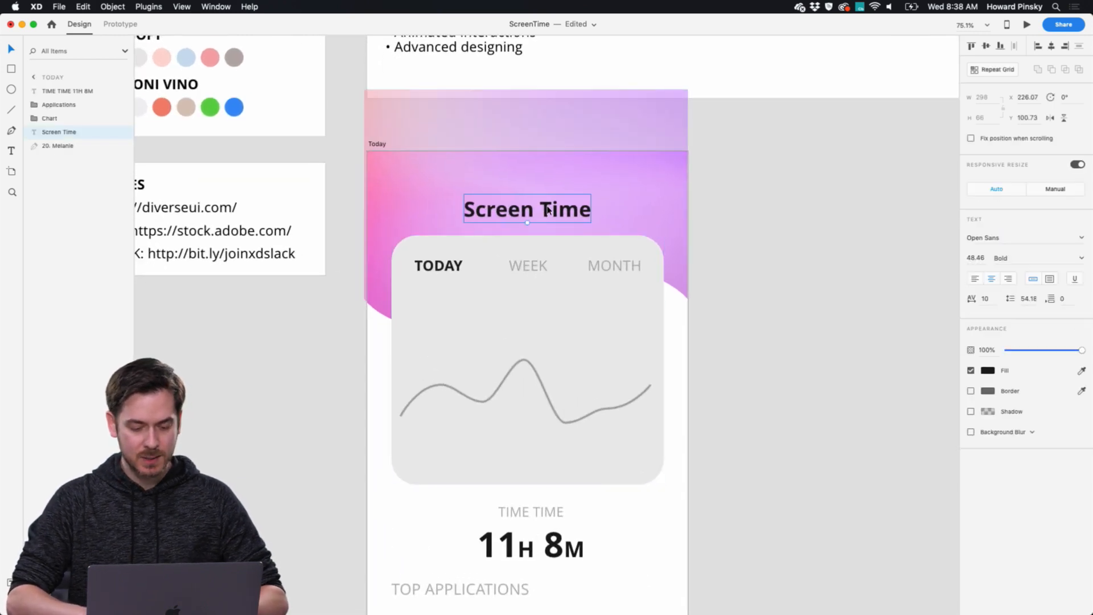
left_click(990, 376)
left_click_drag(897, 358, 841, 300)
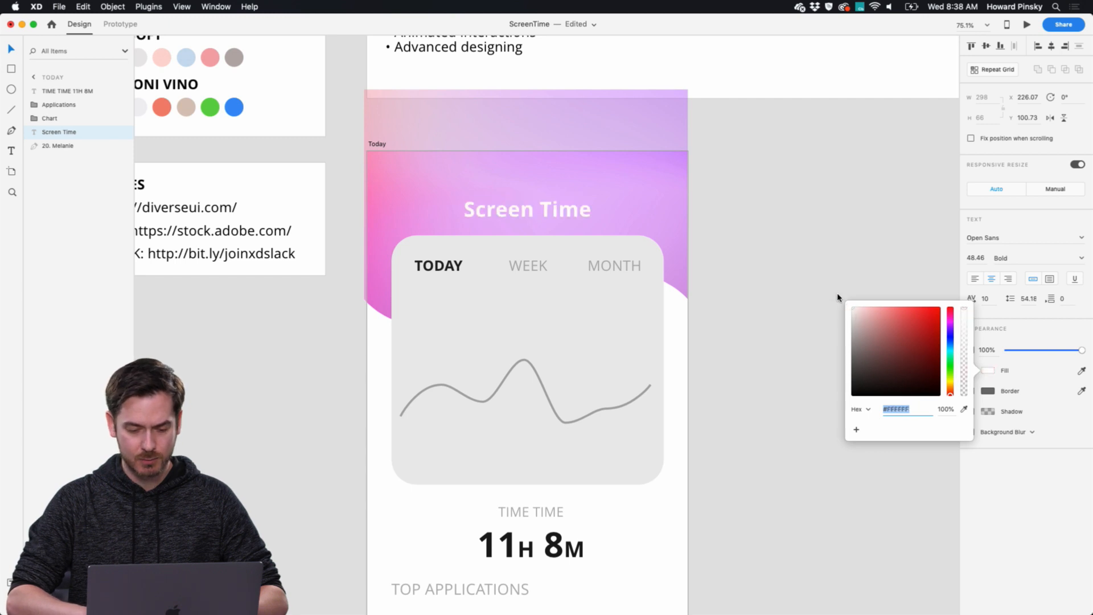
left_click(987, 498)
left_click(1082, 260)
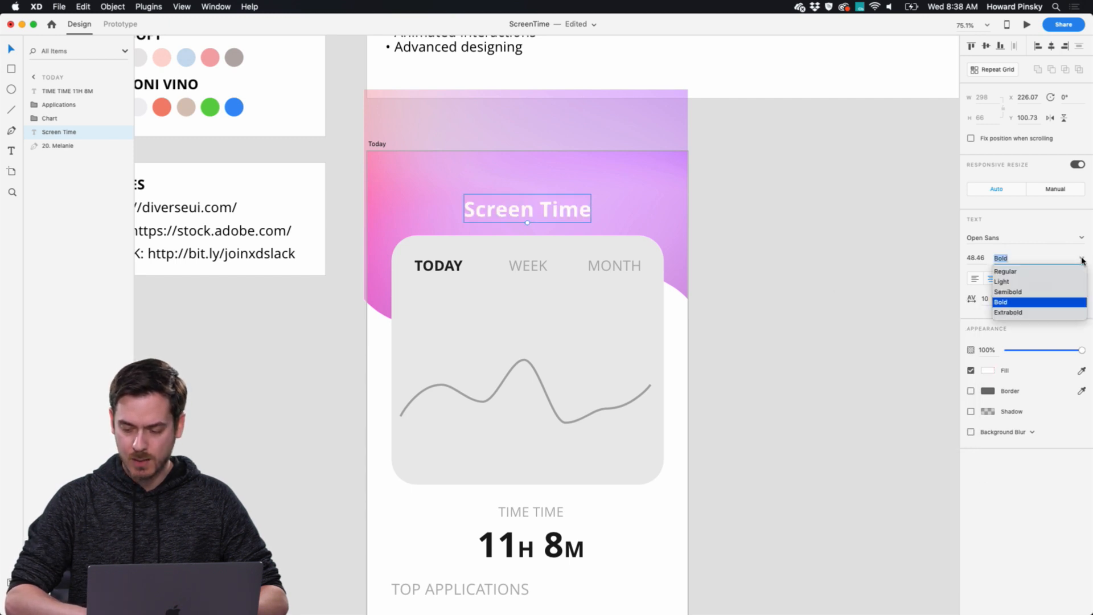
left_click(1022, 282)
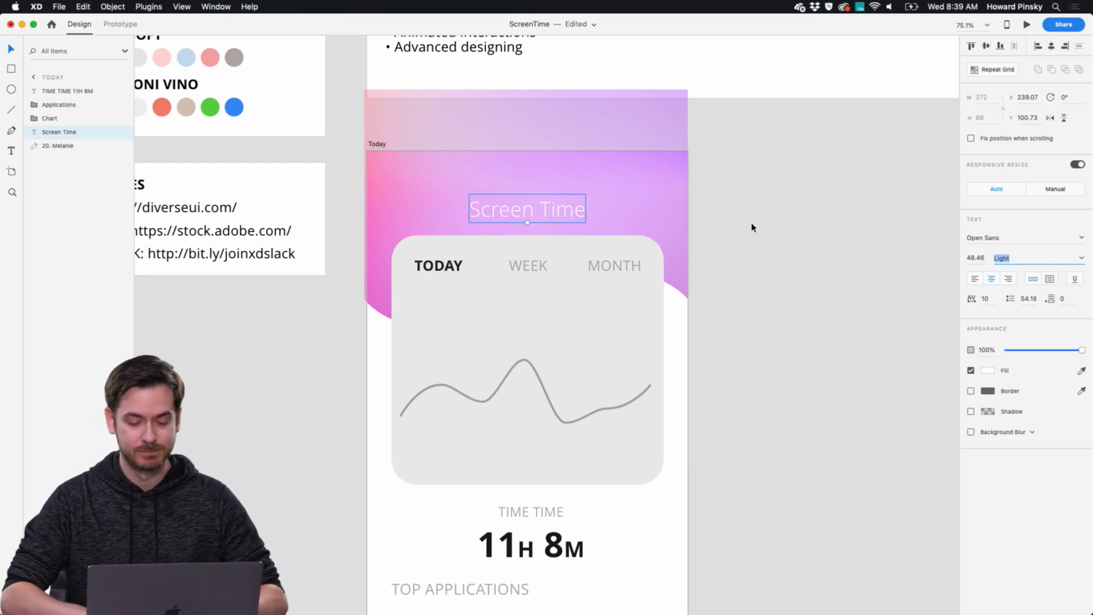
Change the Screen Time title's font to Avenir Next Condensed in the Regular weight.
left_click(1023, 237)
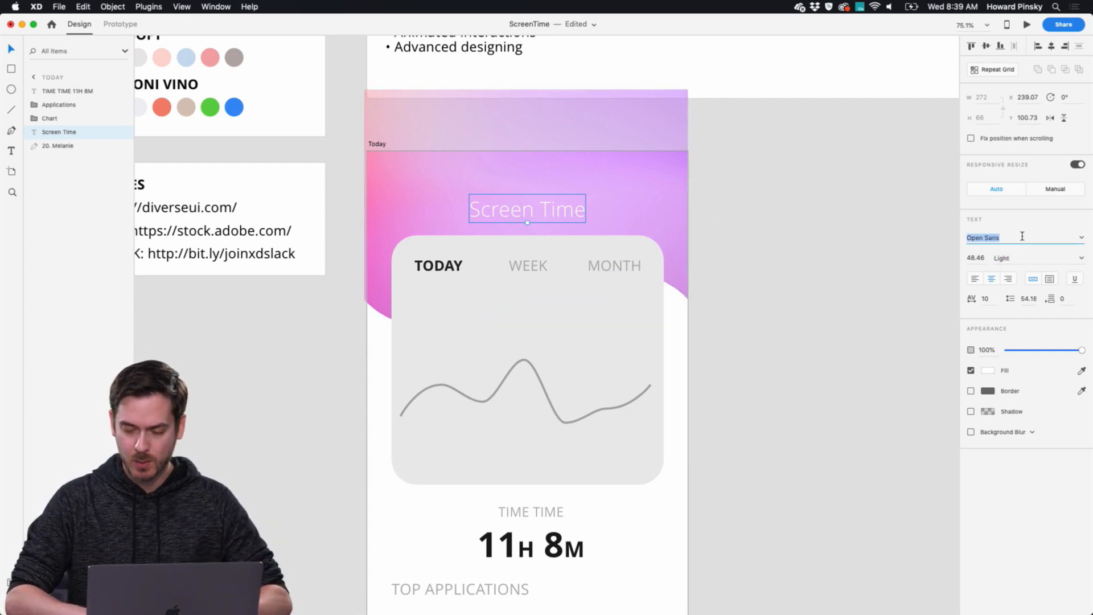
type("Ave")
key("Down")
key("Down")
key("Return")
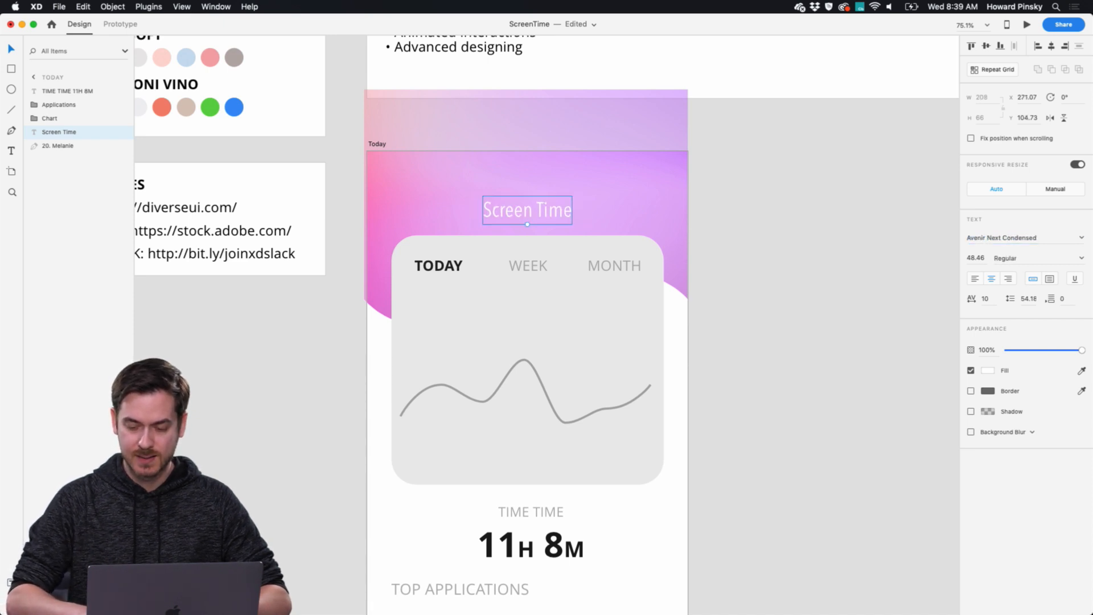
left_click(1081, 257)
left_click(1044, 272)
Set the Screen Time title's character spacing to 100 and nudge the title up to Y 100.73.
left_click(992, 300)
key("shift+Up")
key("shift+Up")
key("shift+Up")
key("shift+Up")
key("shift+Up")
key("shift+Up")
key("shift+Up")
key("shift+Up")
key("shift+Up")
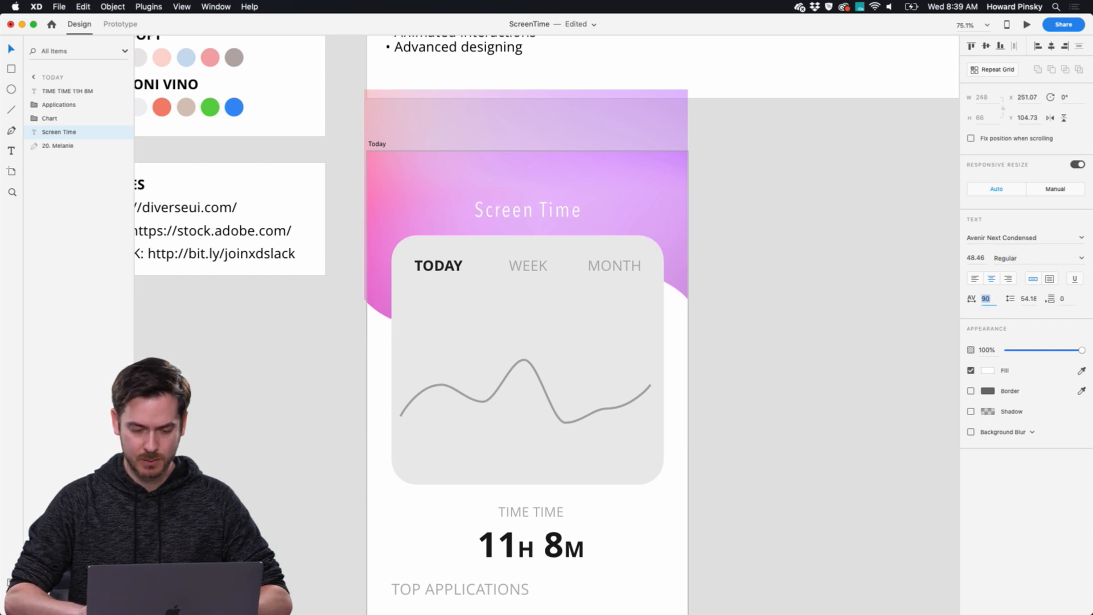
left_click(542, 213)
key("Up")
key("Up")
key("Up")
key("Up")
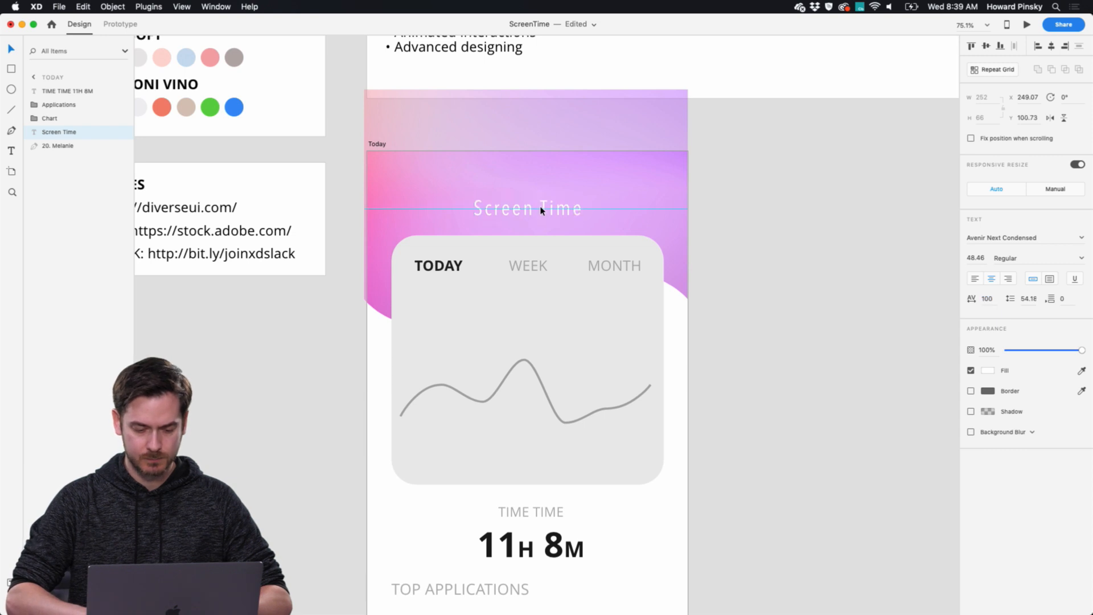
Set the chart card background's fill to white #FFFFFF and lower its opacity to 92%.
scroll(586, 257, "down", 3)
left_click(628, 234)
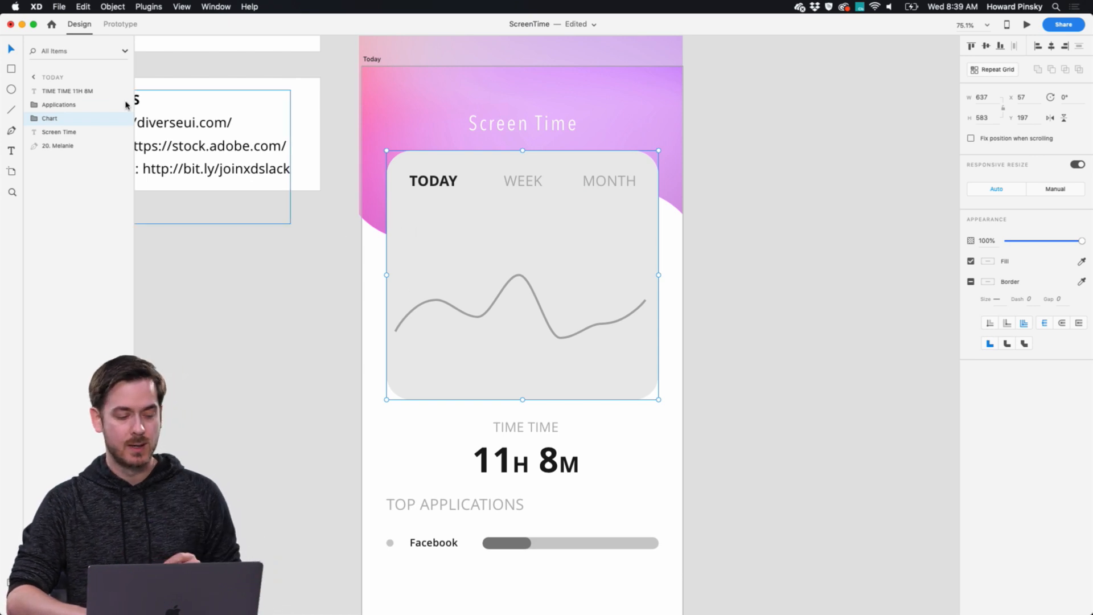
left_click(563, 118)
left_click(411, 253)
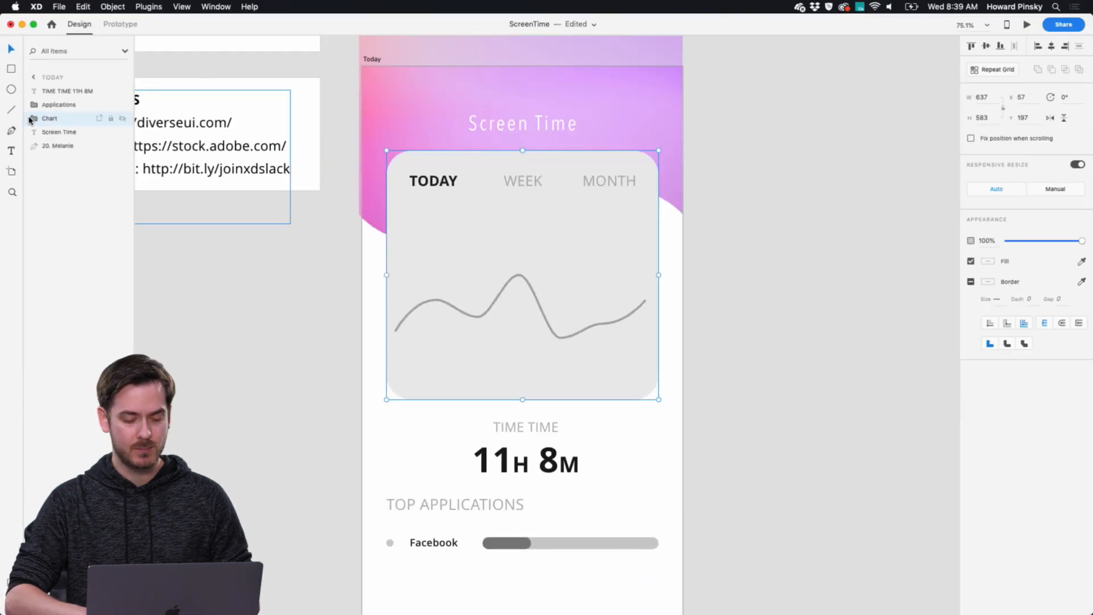
double_click(431, 261)
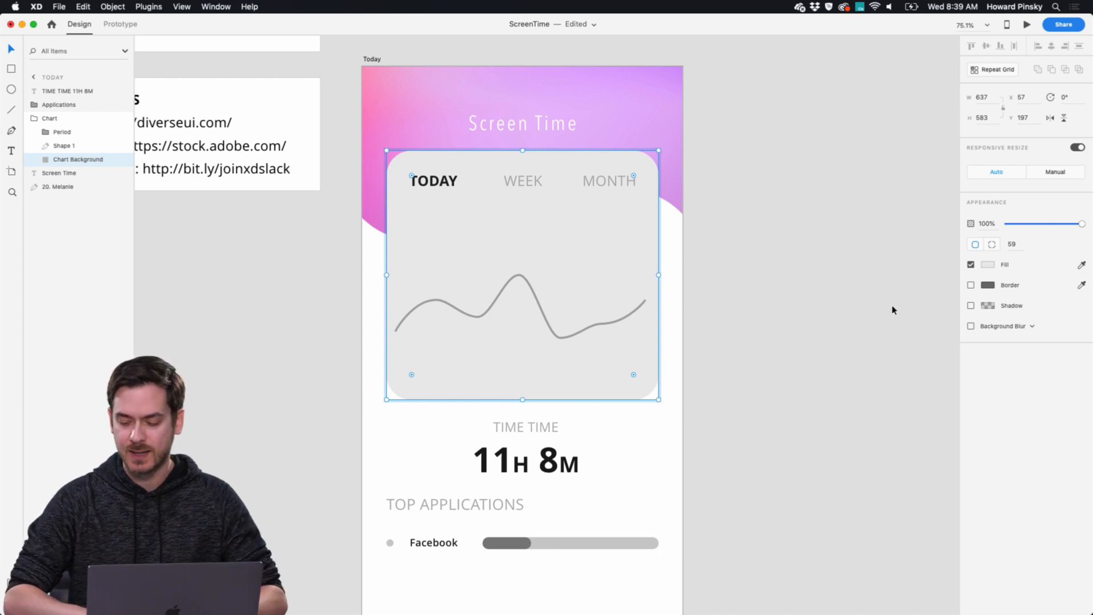
left_click(987, 265)
type("ffffff")
key("Return")
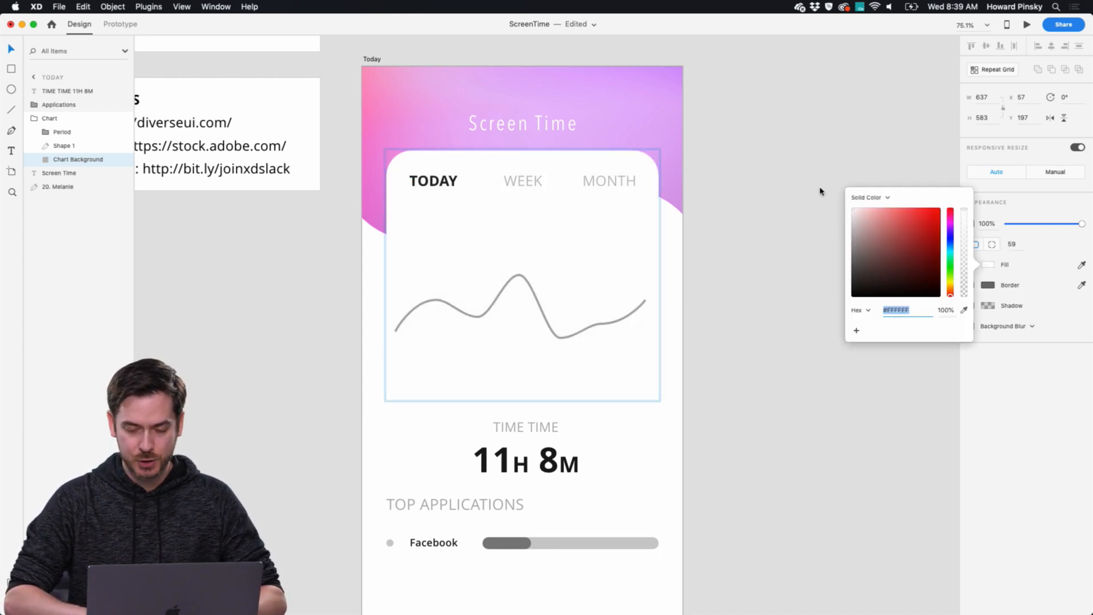
left_click(1013, 402)
left_click_drag(1083, 226, 1080, 227)
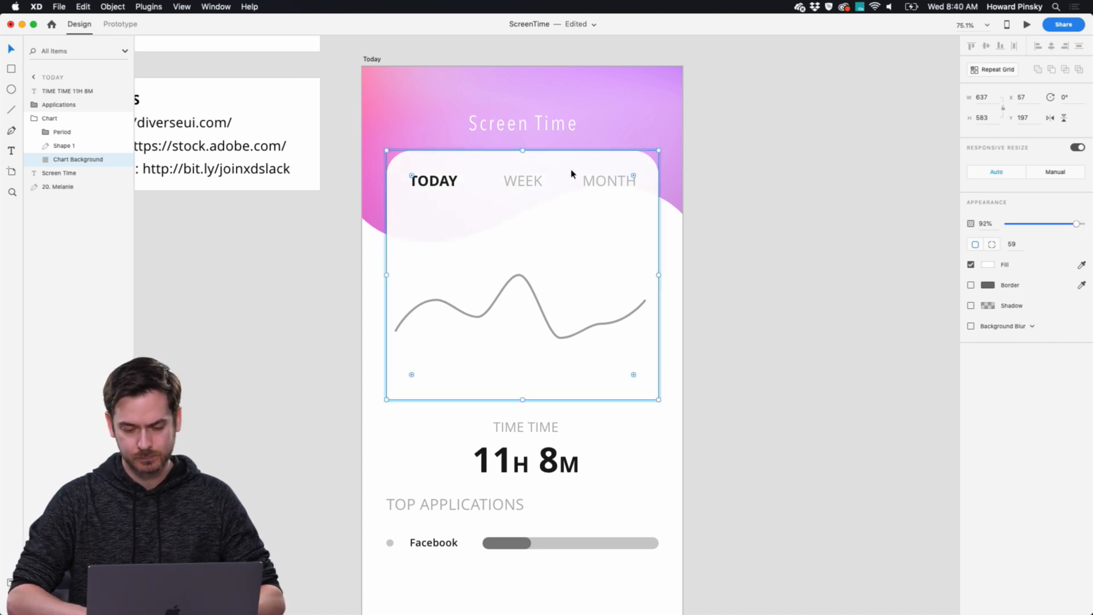
Recolor the TODAY, WEEK and MONTH labels with a pink sampled from the lower edge of the gradient wave.
left_click(439, 182)
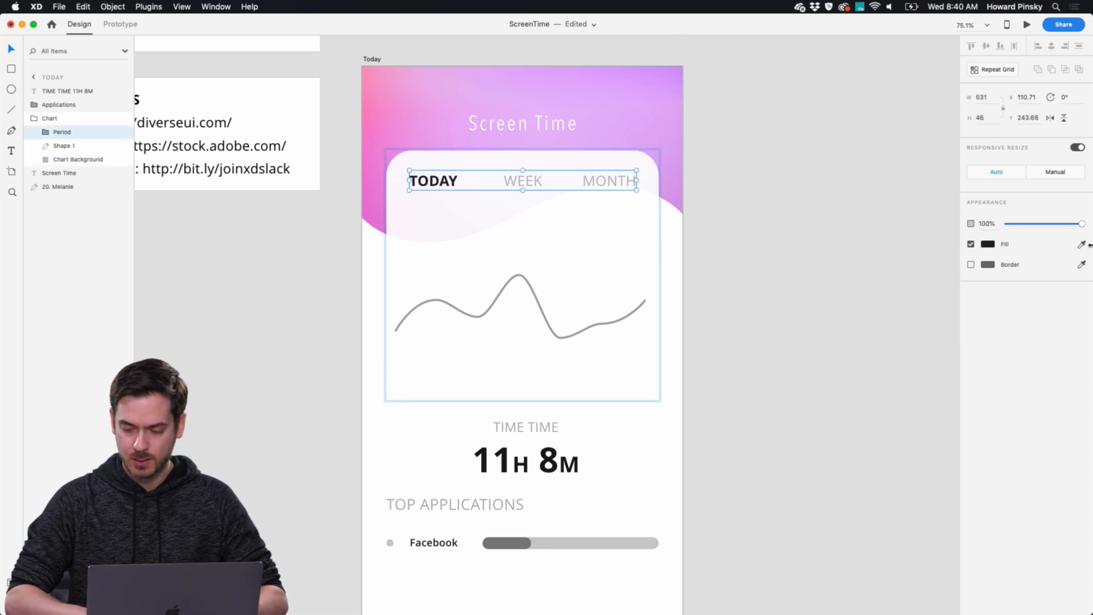
left_click(1081, 244)
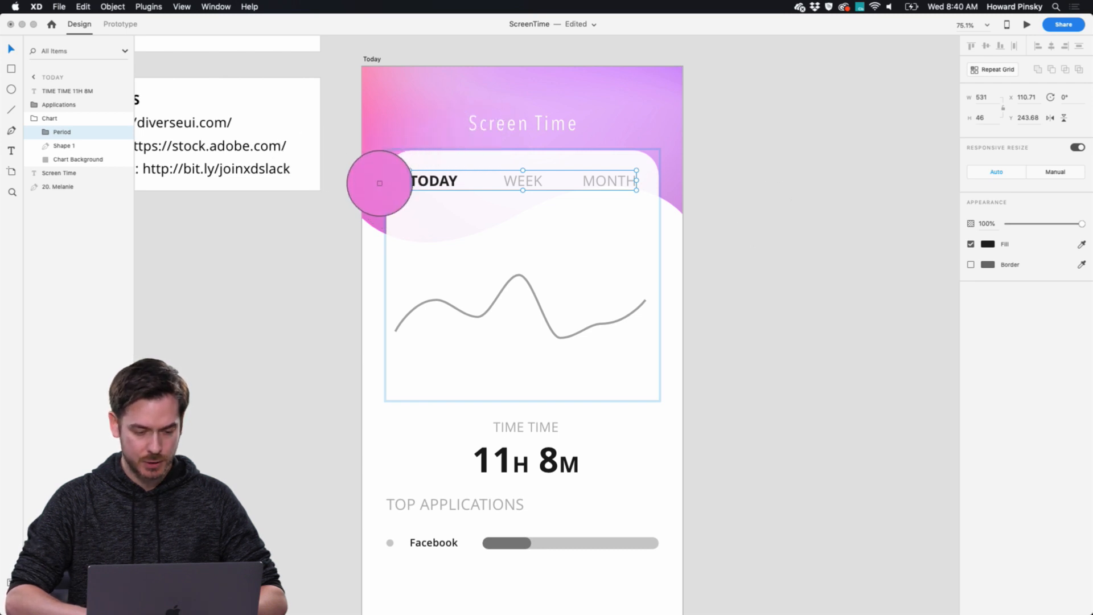
left_click(379, 185)
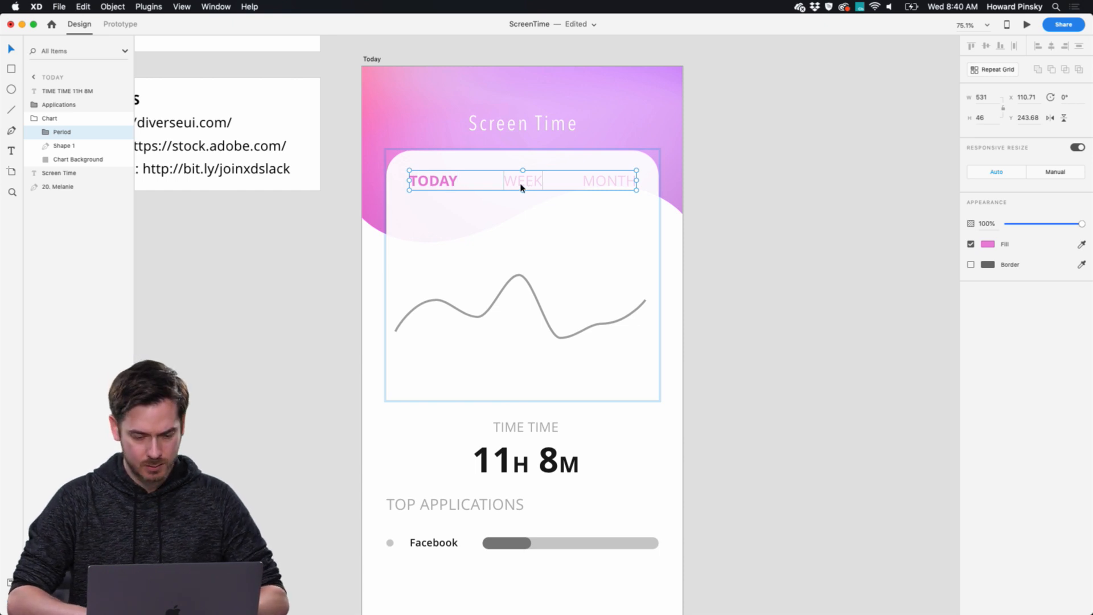
left_click(468, 184)
left_click(447, 182)
left_click(1081, 245)
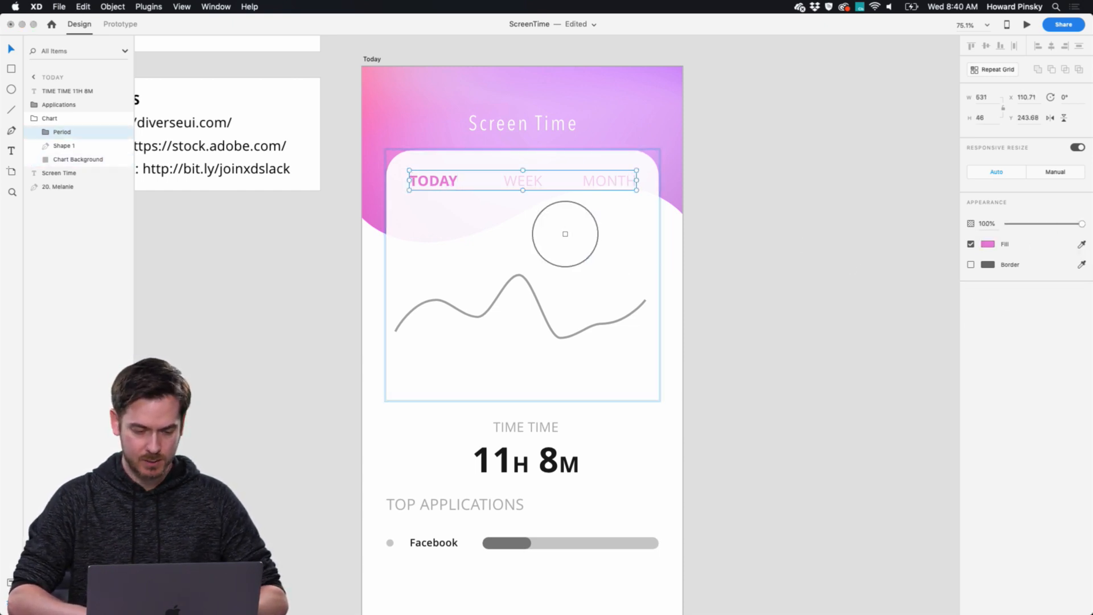
left_click(370, 215)
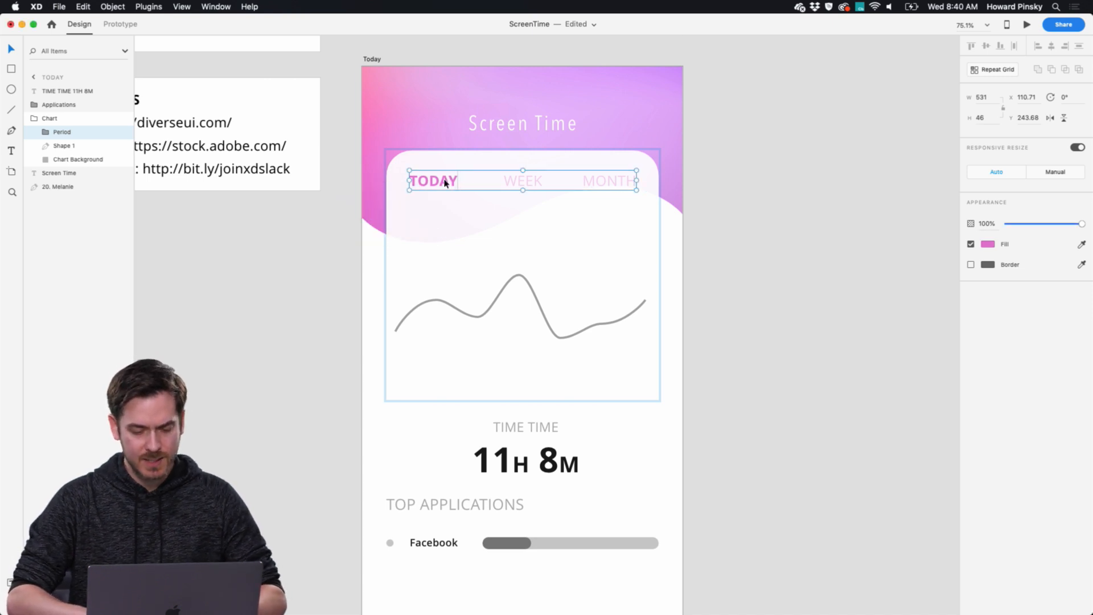
Set the TODAY label's font weight to Extrabold.
double_click(445, 182)
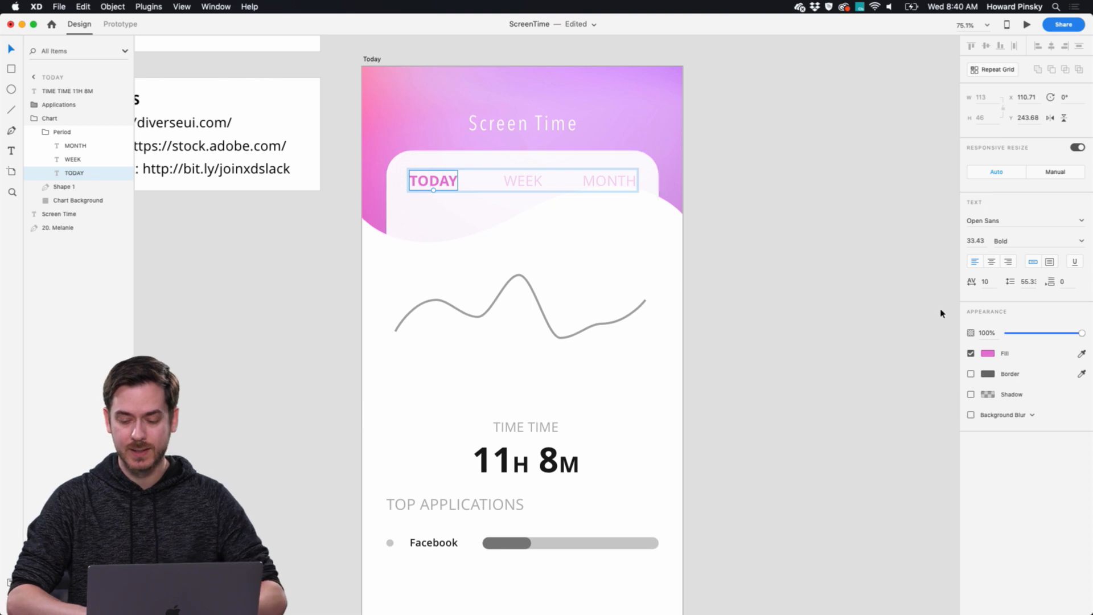
left_click(1082, 245)
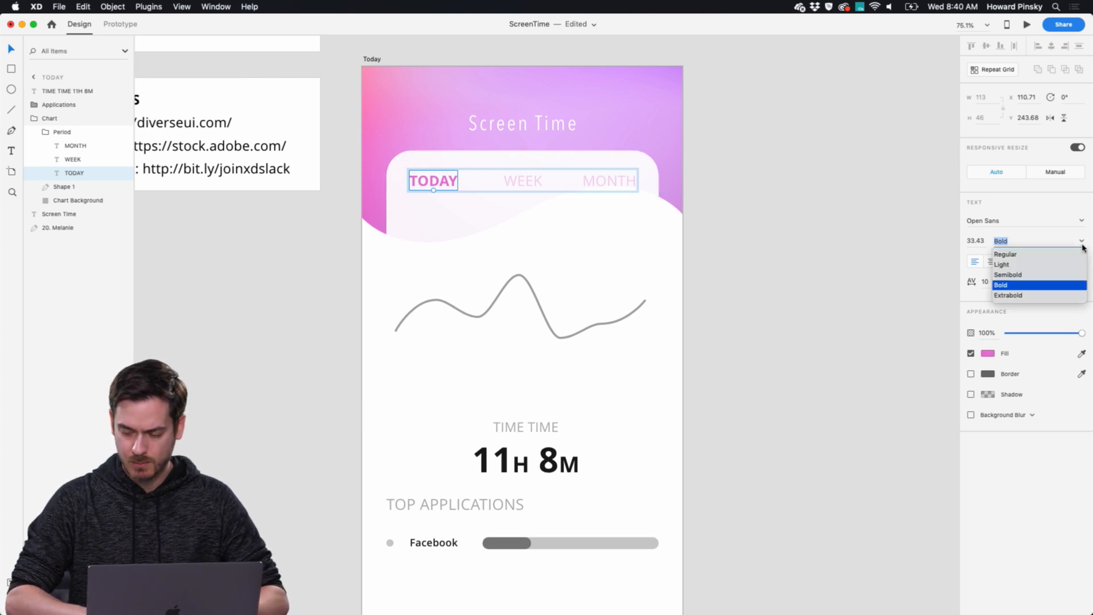
left_click(1017, 296)
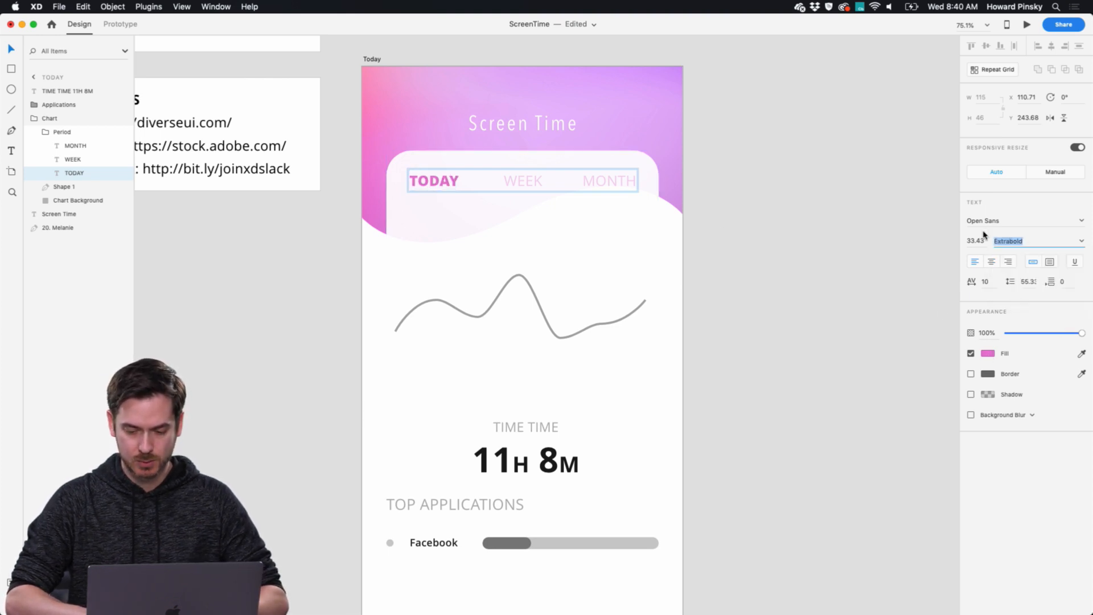
Set the WEEK and MONTH labels to the Semibold weight and raise their opacity to 36%.
left_click(527, 182)
left_click(608, 180, "shift")
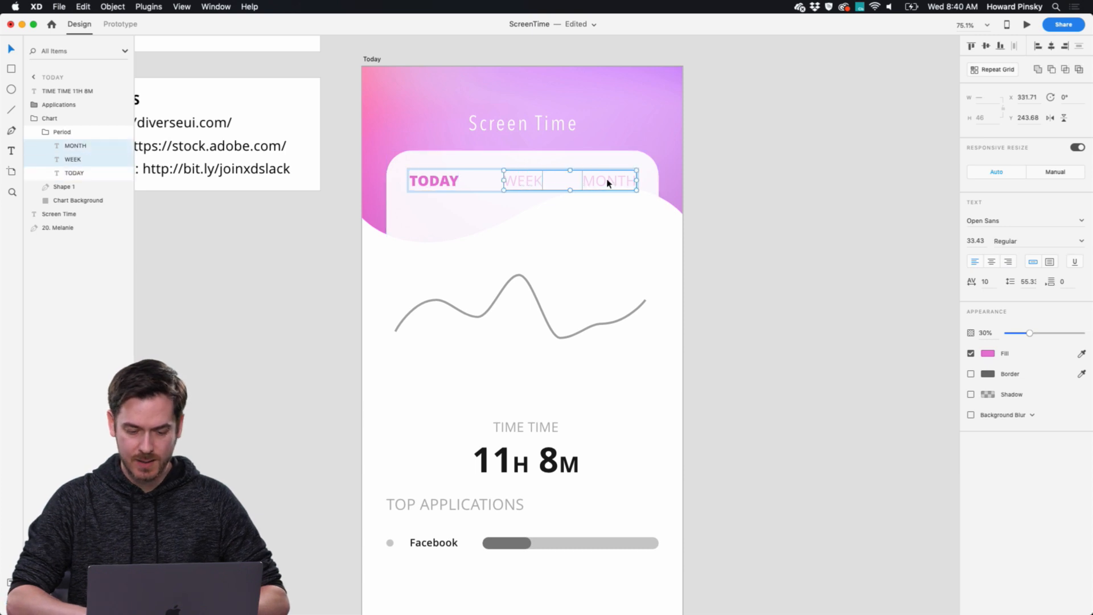
left_click(1082, 243)
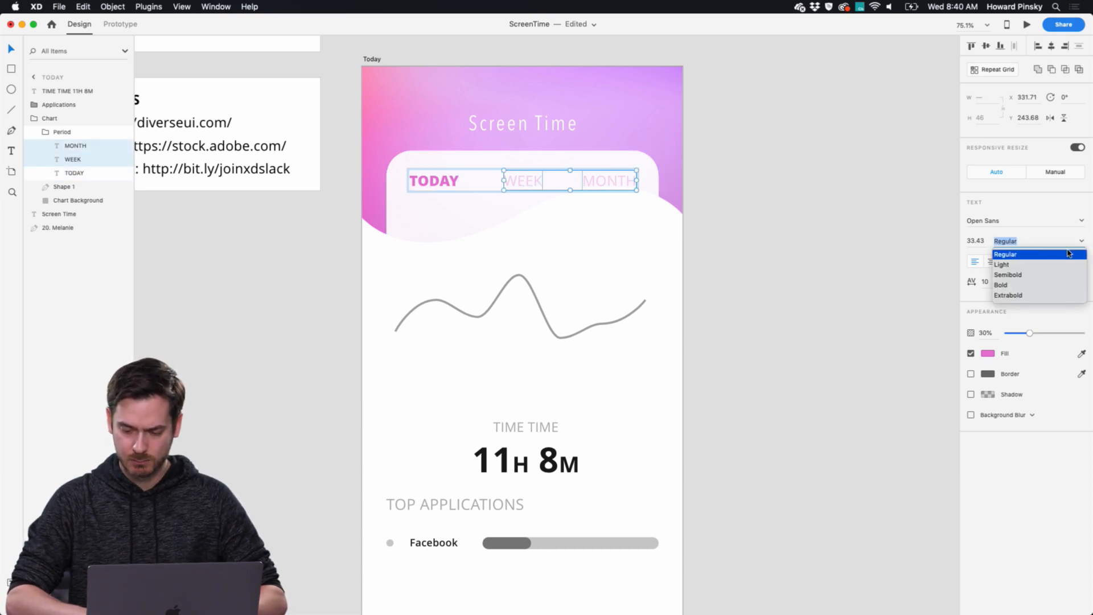
left_click(1019, 275)
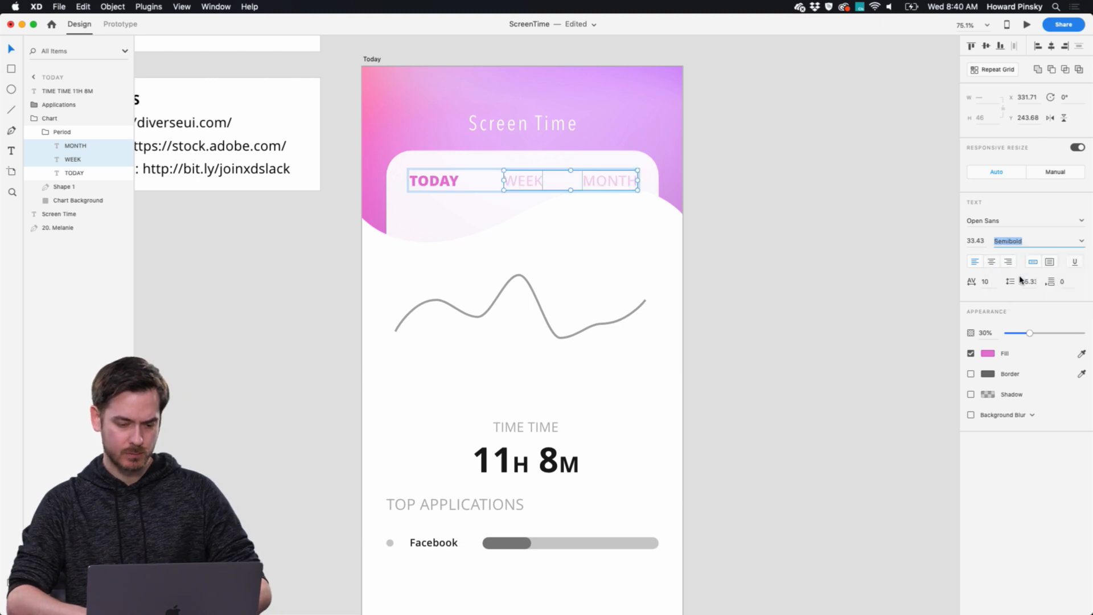
mouse_move(1029, 336)
left_mouse_down()
mouse_move(1046, 337)
mouse_move(1036, 337)
left_mouse_up()
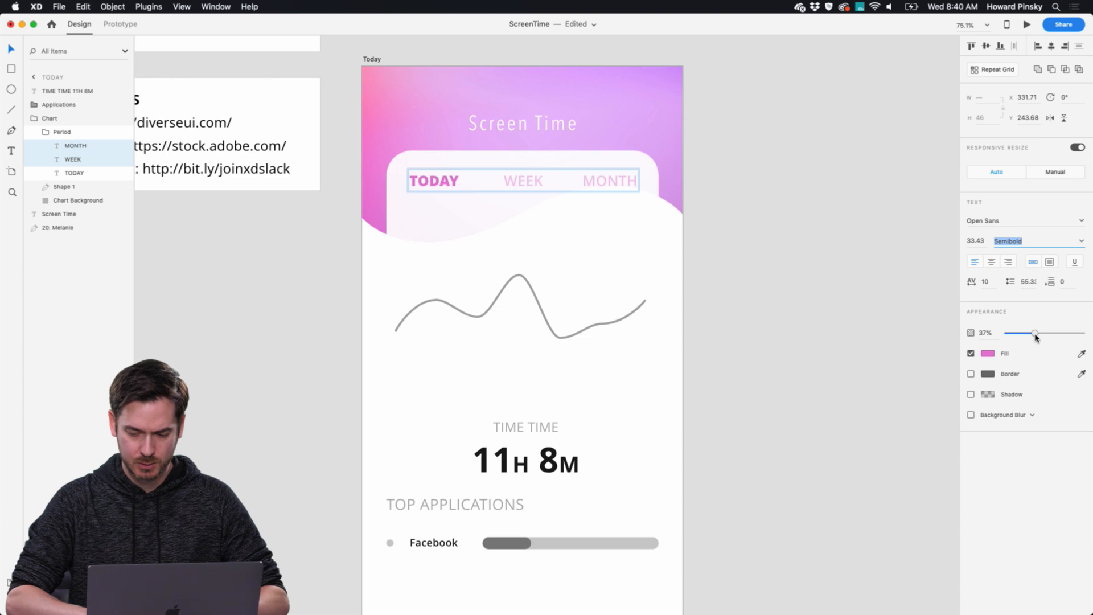
key("Escape")
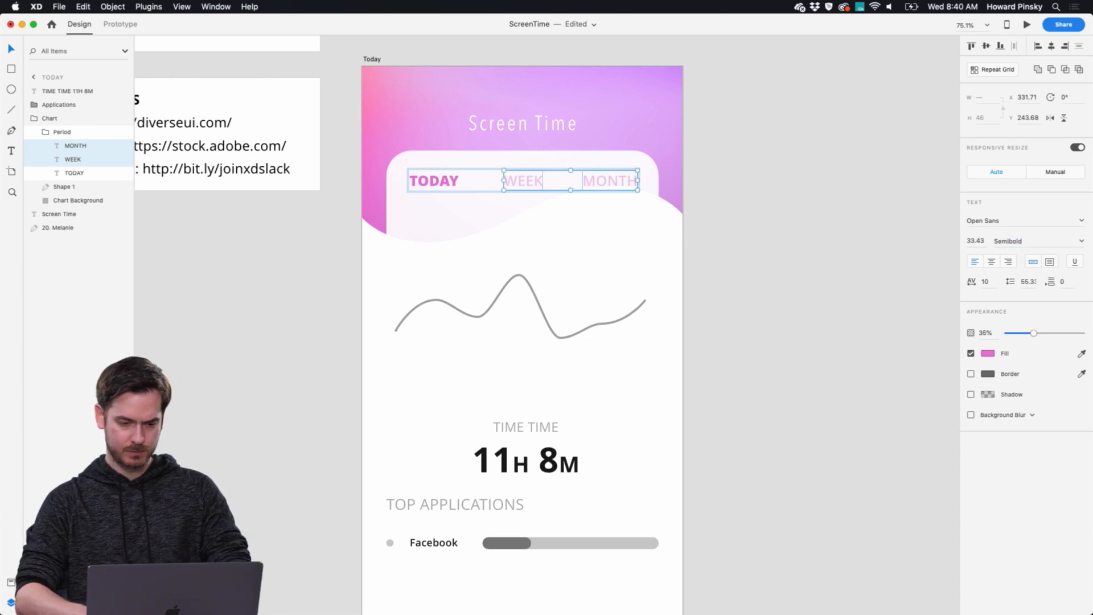
Save the TODAY label's pink fill #E87AD6 as a color asset of the document.
left_click(537, 299)
scroll(535, 299, "down", 2)
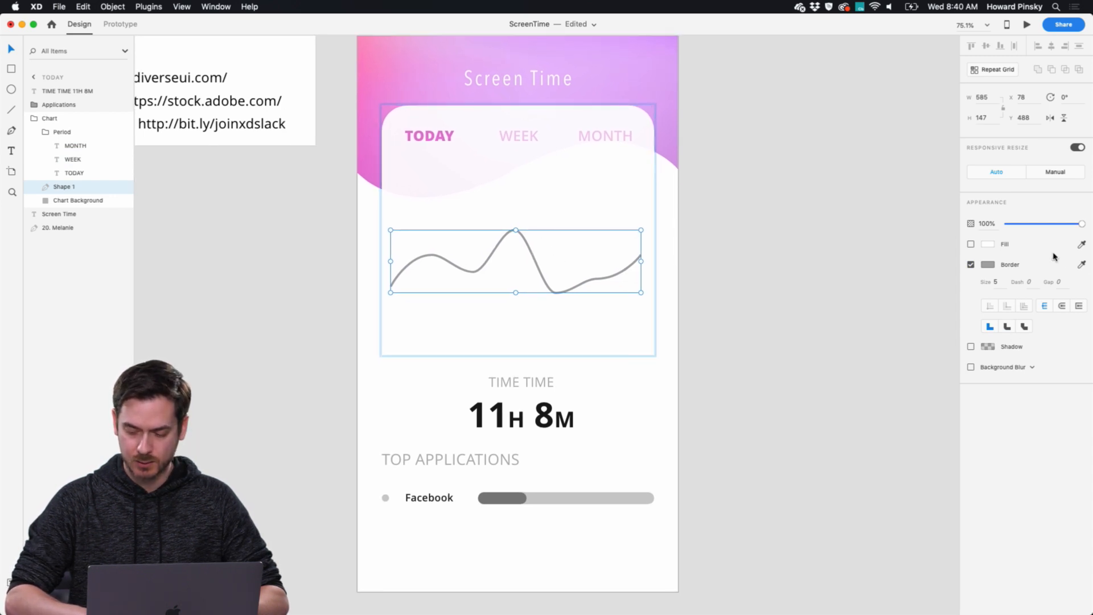
left_click(433, 136)
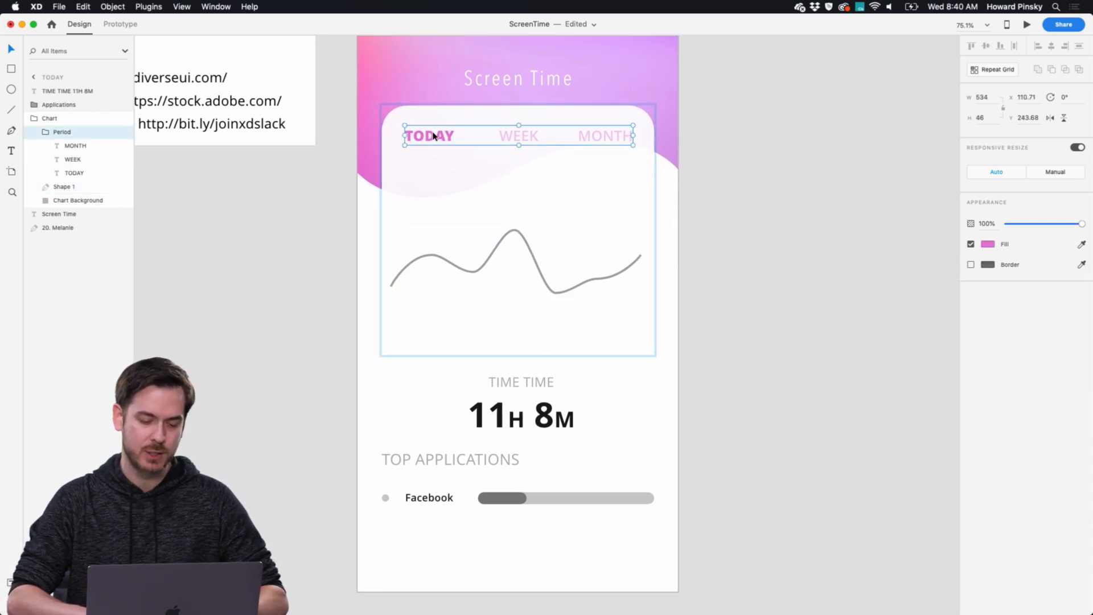
double_click(433, 136)
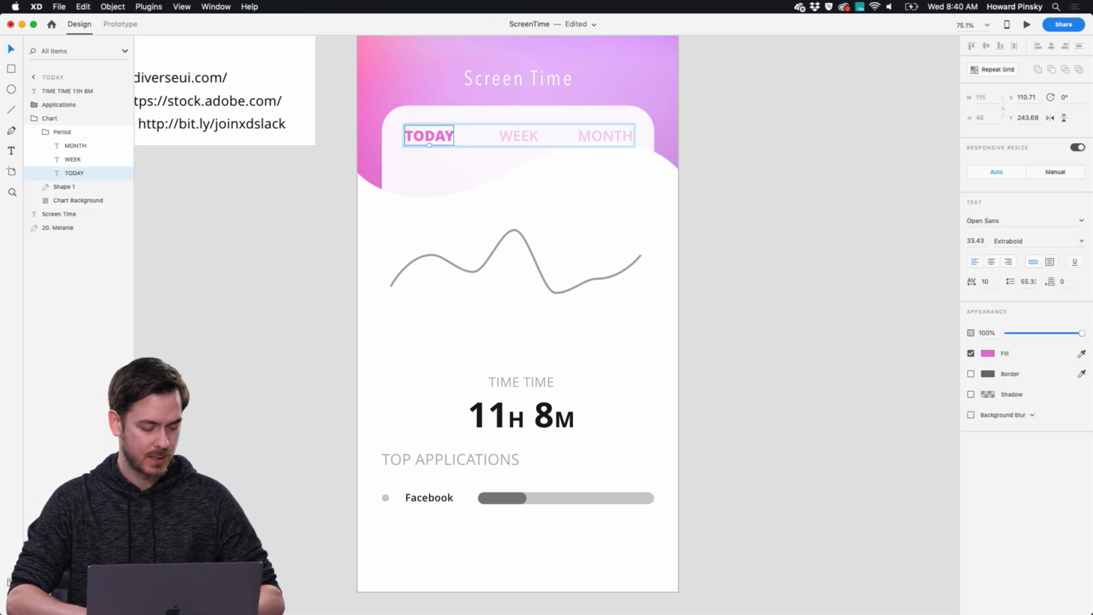
key("super+shift+y")
left_click(125, 165)
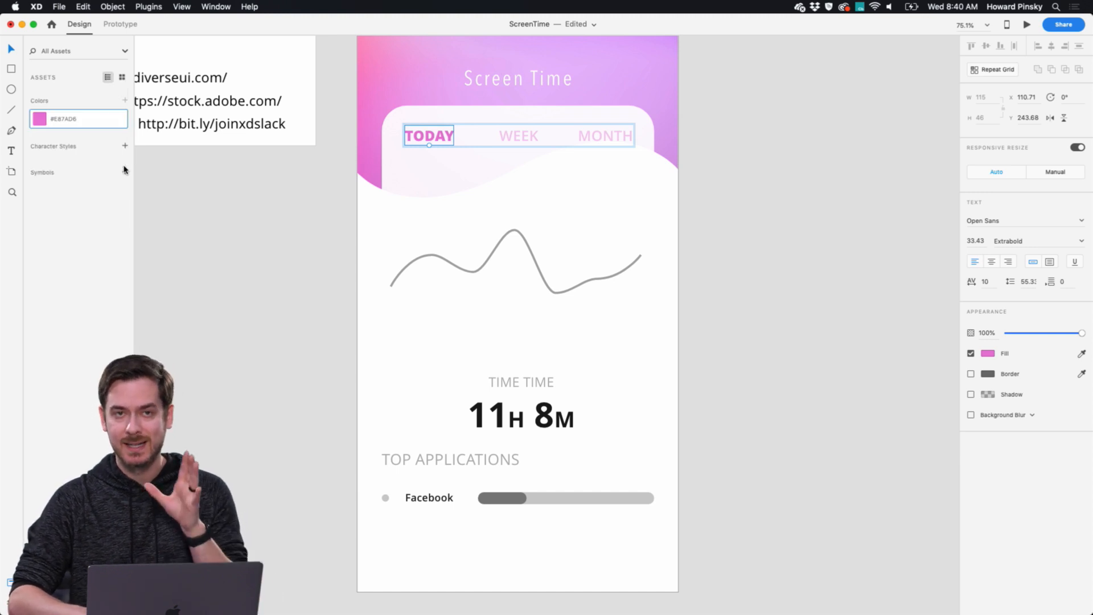
Apply the saved pink #E87AD6 to the chart curve as its border color, leaving it without a fill.
left_click(518, 233)
left_click(518, 233)
left_click(40, 121)
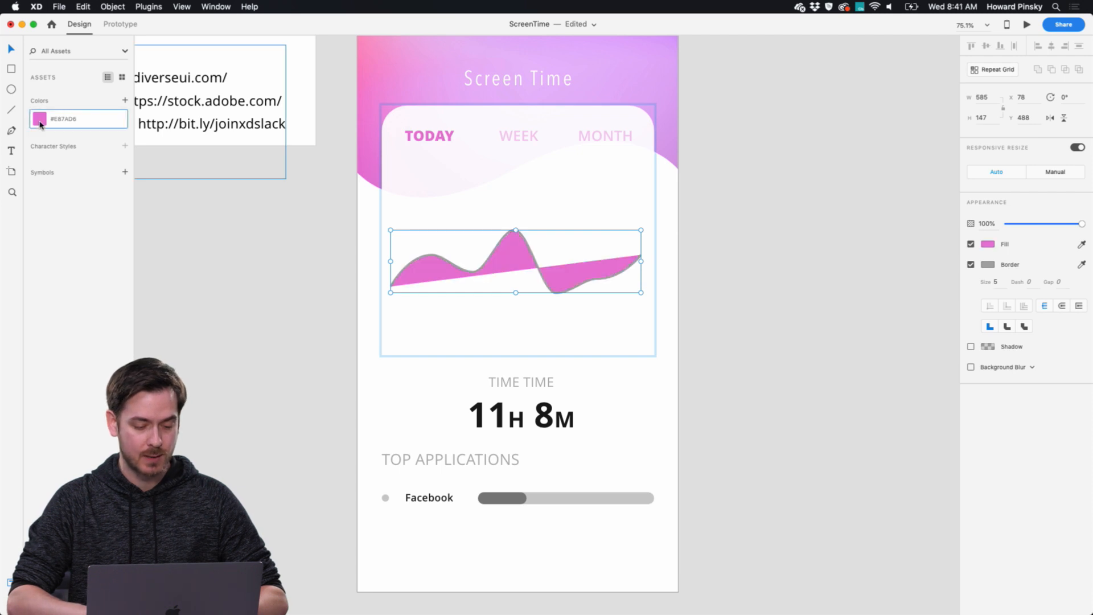
key("super+z")
right_click(42, 122)
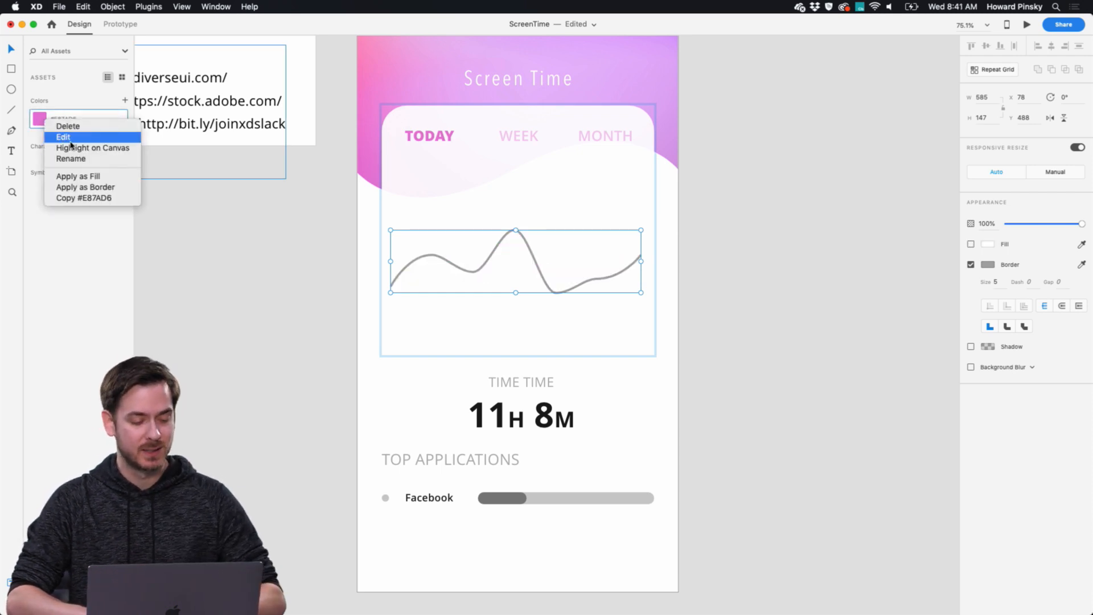
left_click(95, 187)
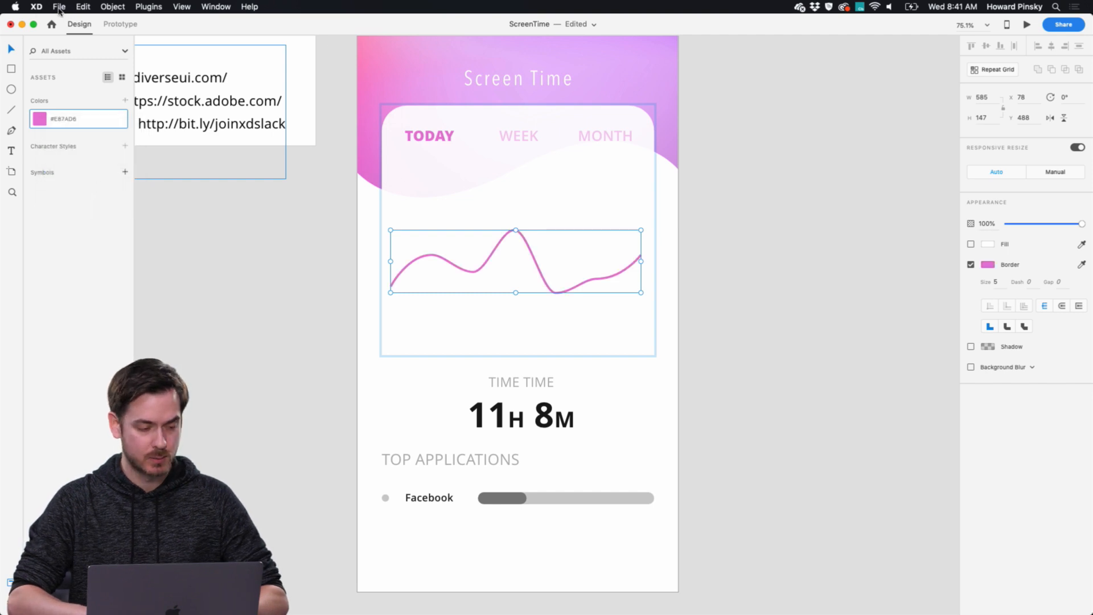
Add a black shadow to the chart card background with Y offset 10, blur 10 and 4% opacity.
left_click(621, 349)
key("super+y")
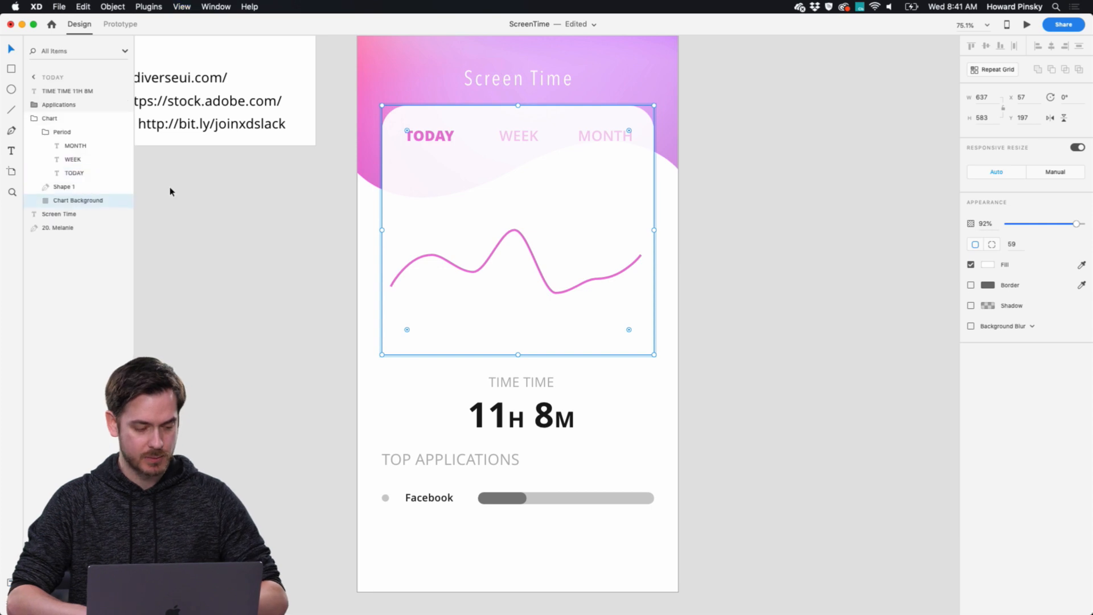
left_click(971, 306)
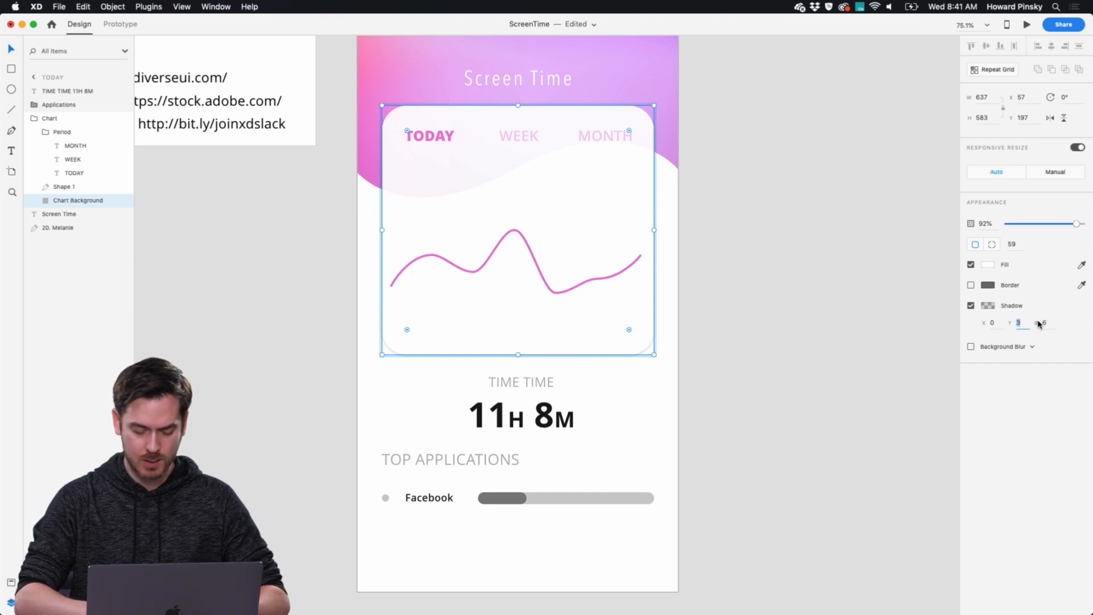
type("10")
key("Tab")
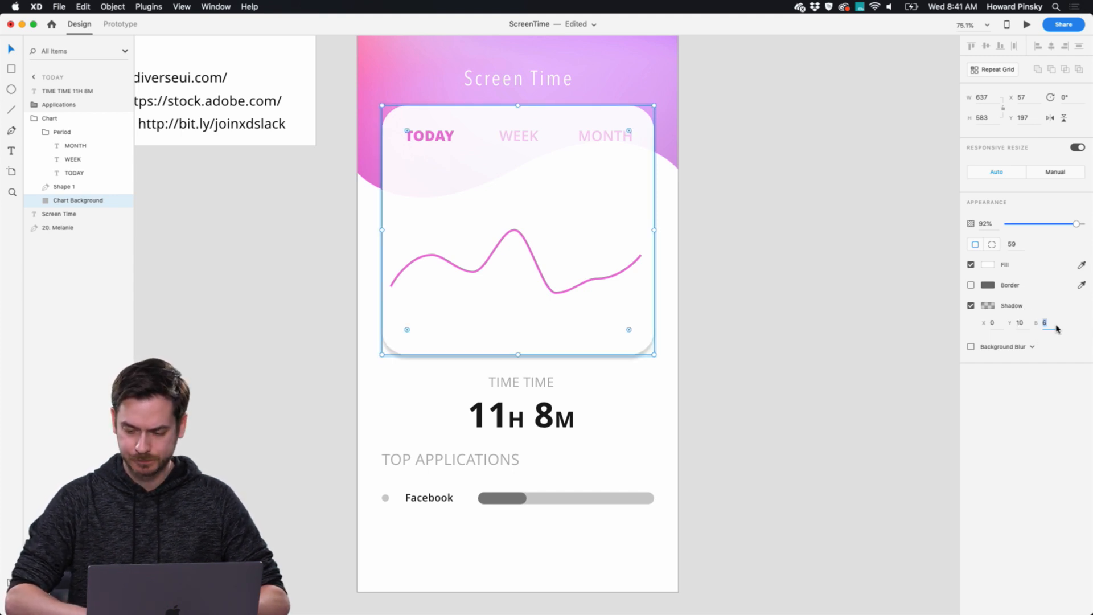
left_click(986, 306)
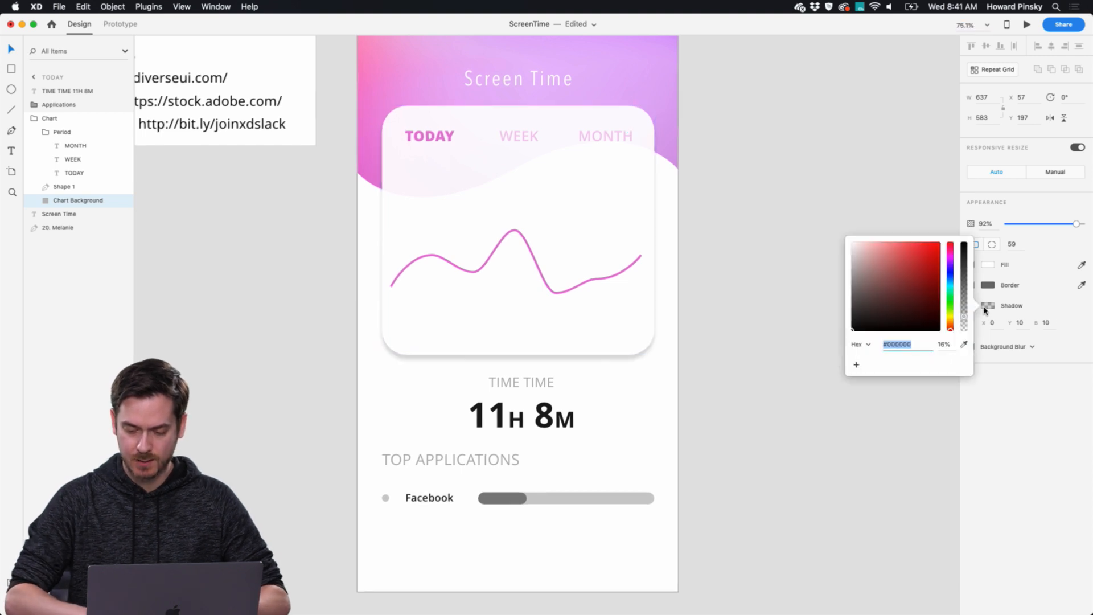
left_click_drag(961, 279, 963, 334)
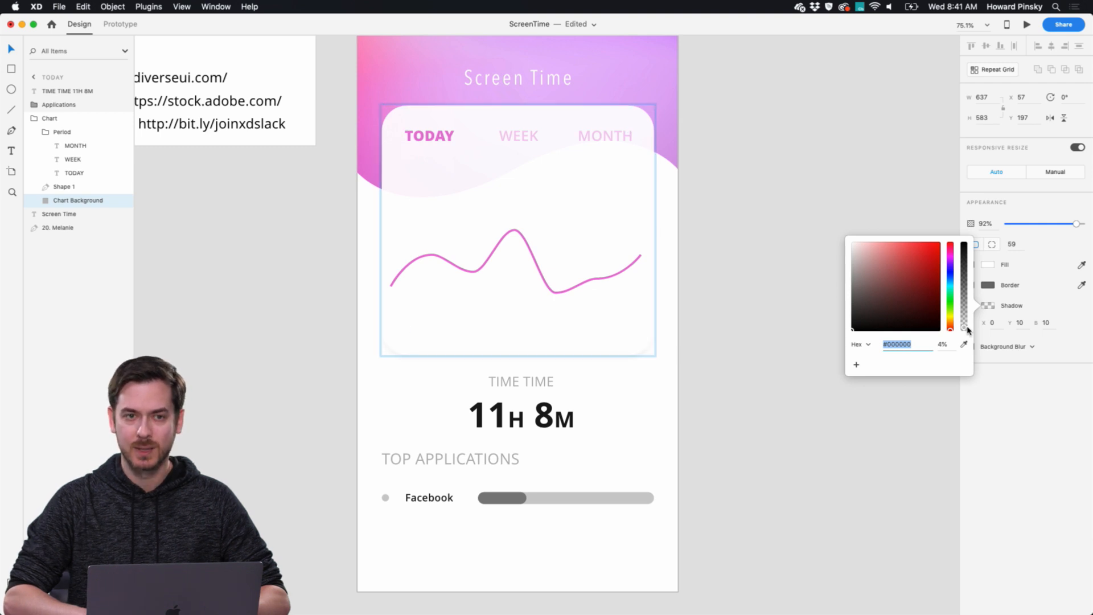
left_click(774, 302)
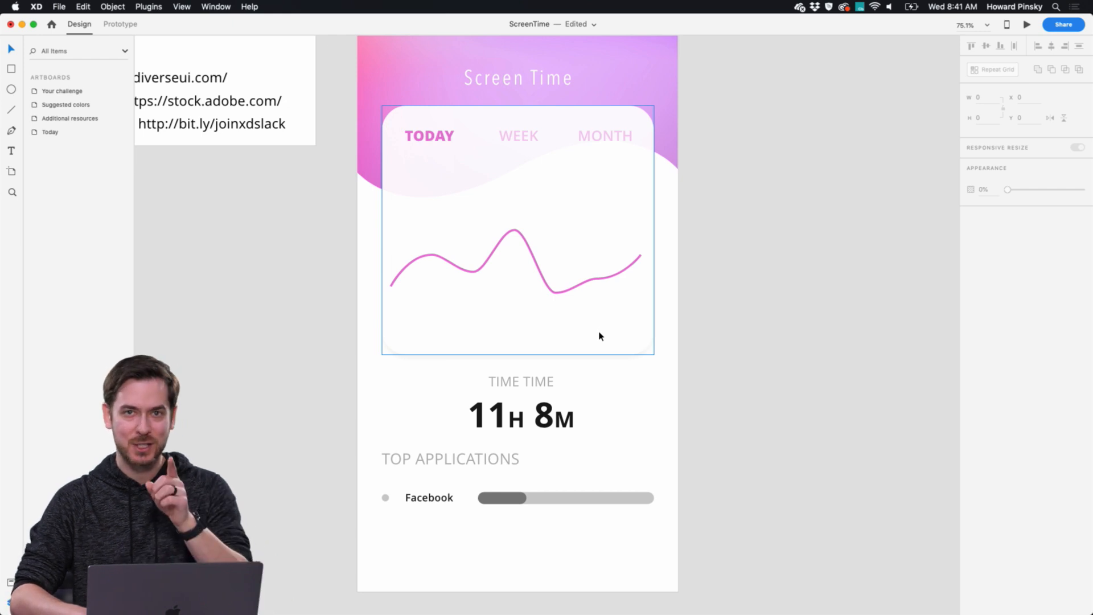
Apply the saved pink #E87AD6 to the whole TIME TIME 11H 8M text.
scroll(597, 339, "down", 2)
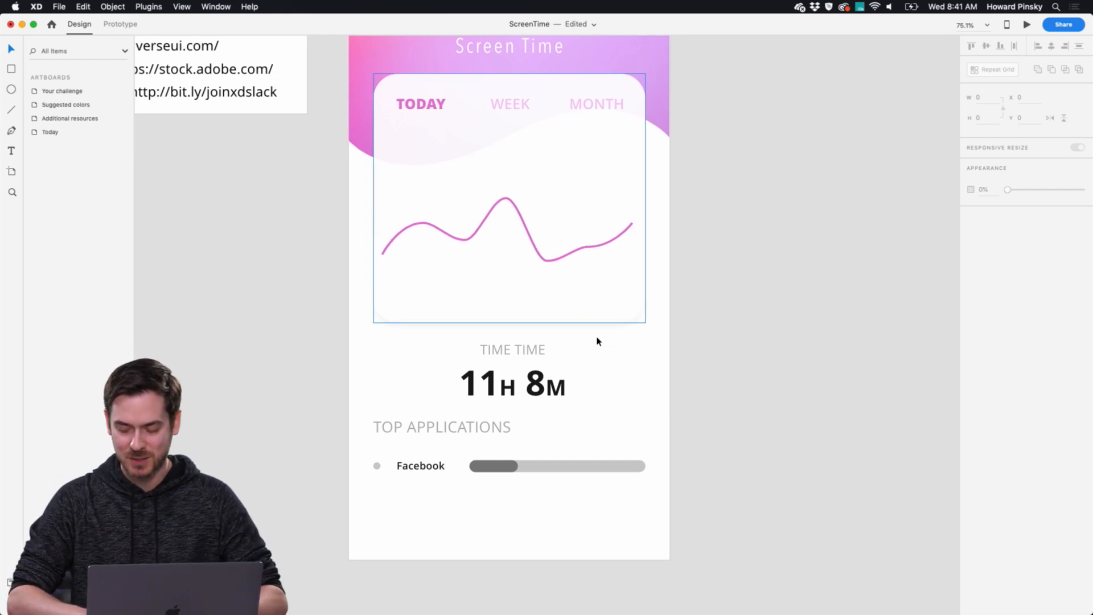
double_click(514, 348)
key("Escape")
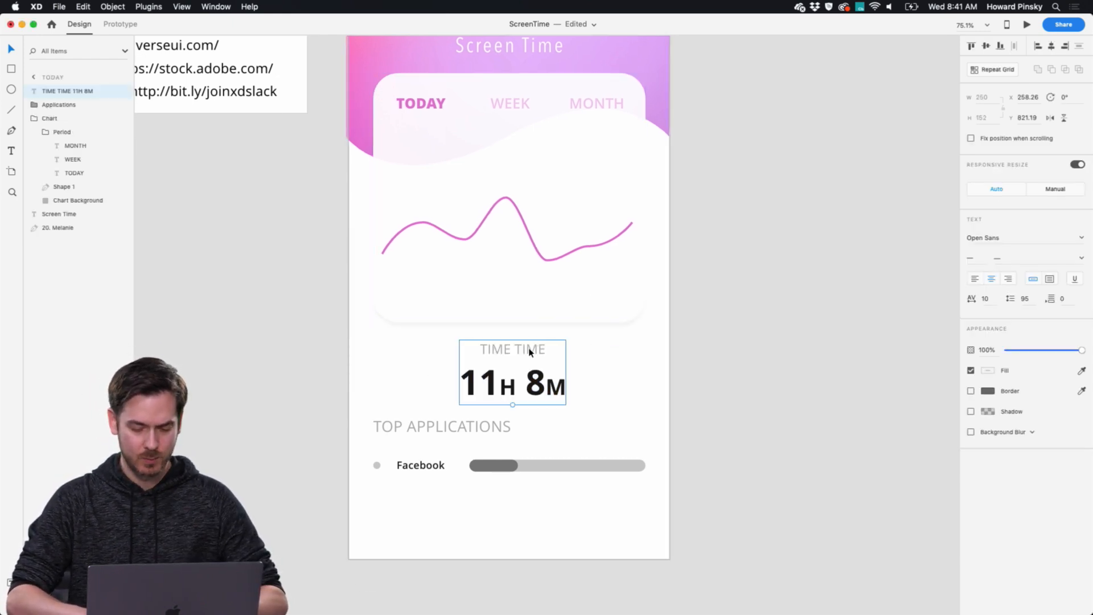
double_click(493, 382)
left_click_drag(461, 382, 569, 390)
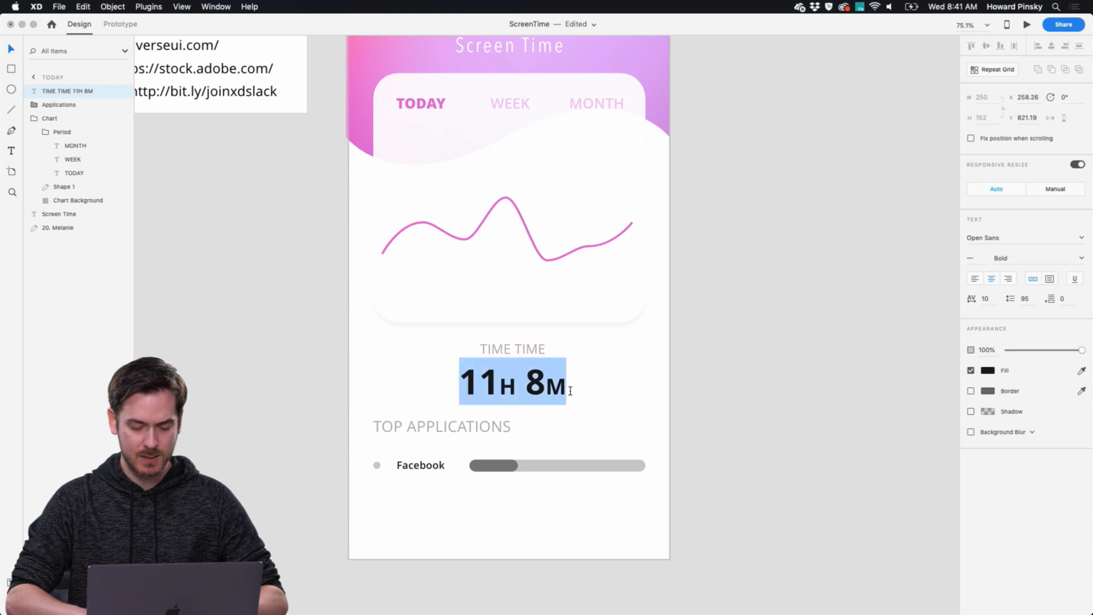
key("super+shift+y")
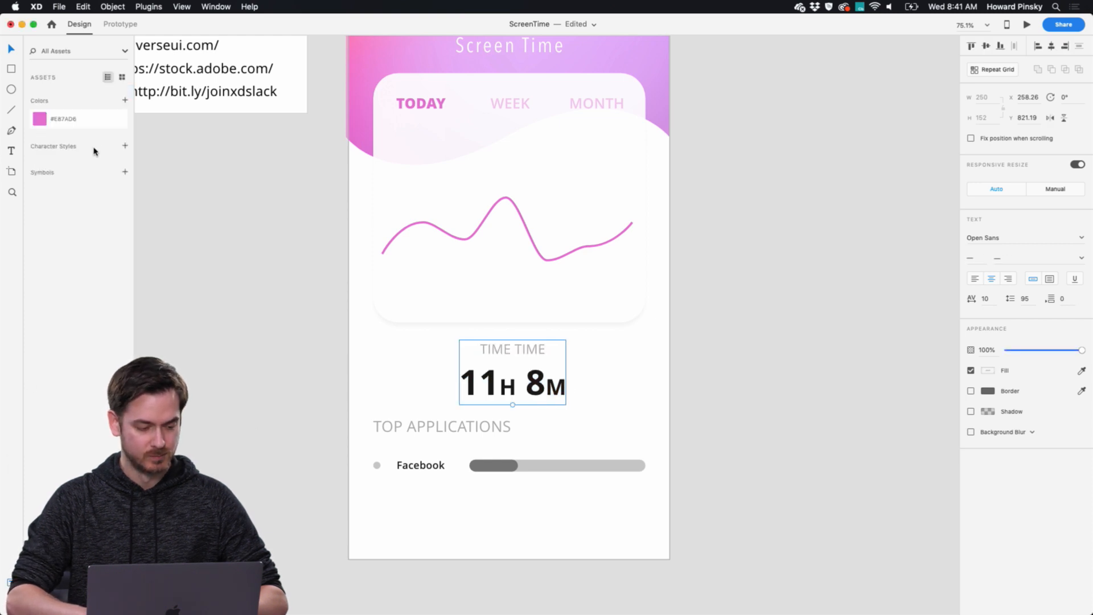
left_click(39, 119)
left_click(635, 361)
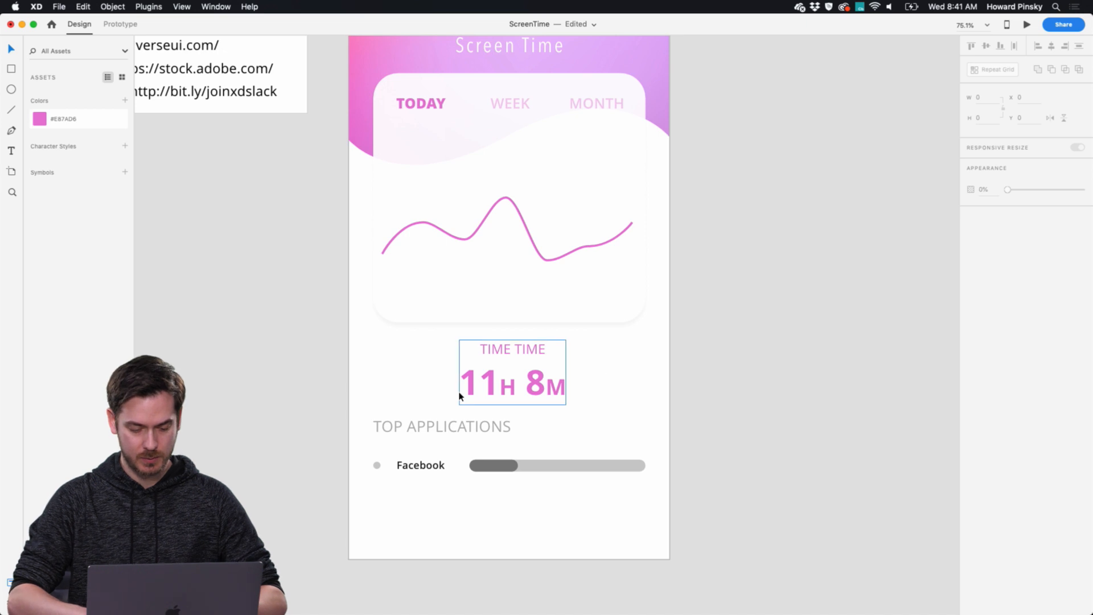
Give the dark portion of the Facebook usage bar a linear gradient fill running horizontally along its length.
scroll(459, 390, "down", 2)
left_click(433, 395)
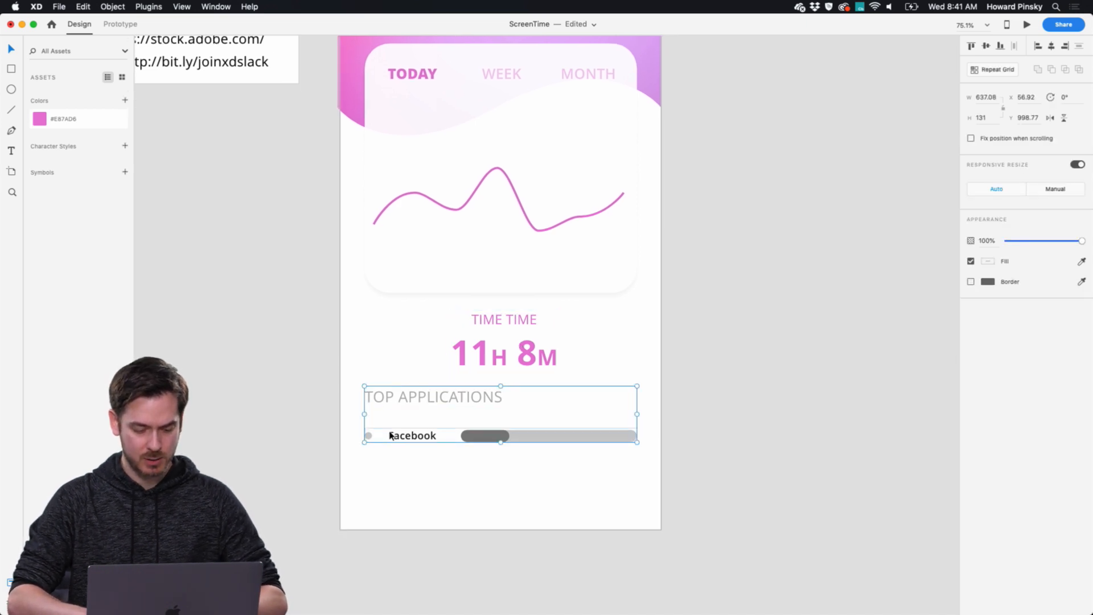
scroll(415, 446, "down", 3)
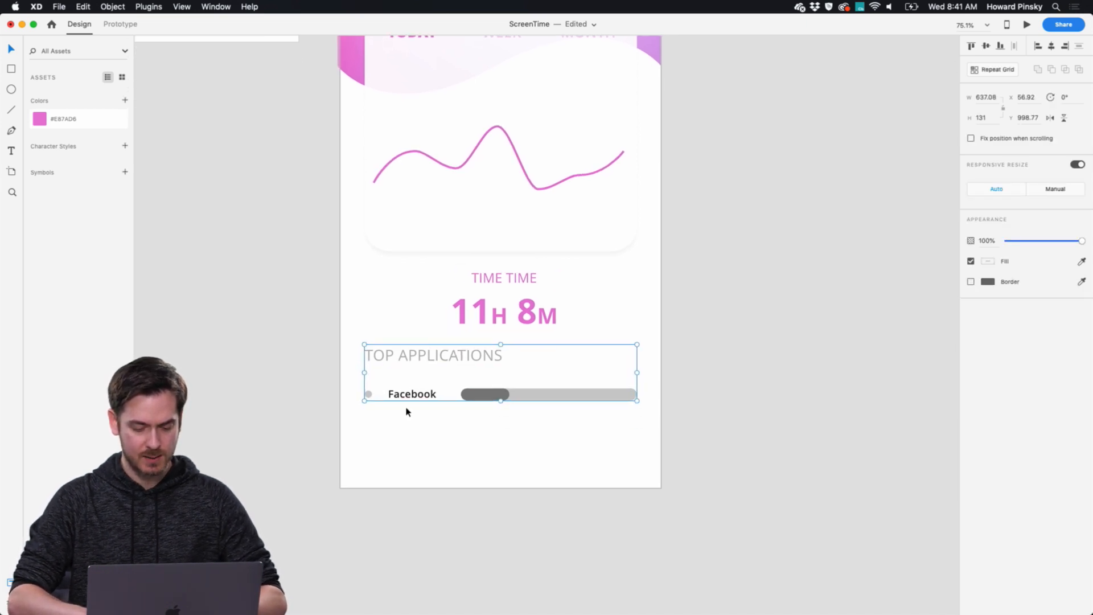
double_click(487, 396)
double_click(493, 397)
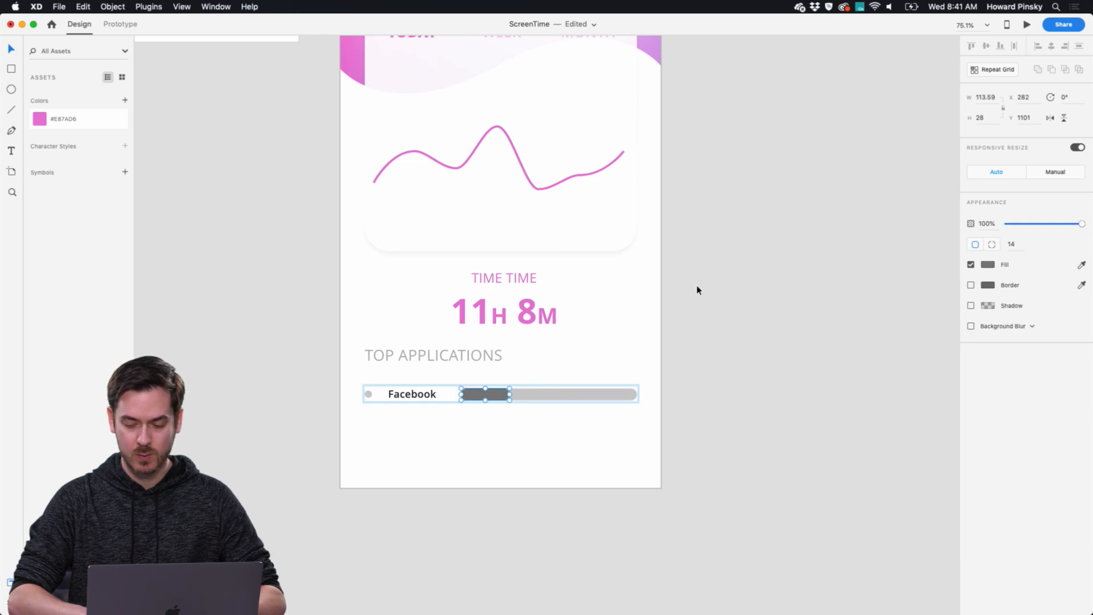
scroll(698, 289, "up", 2)
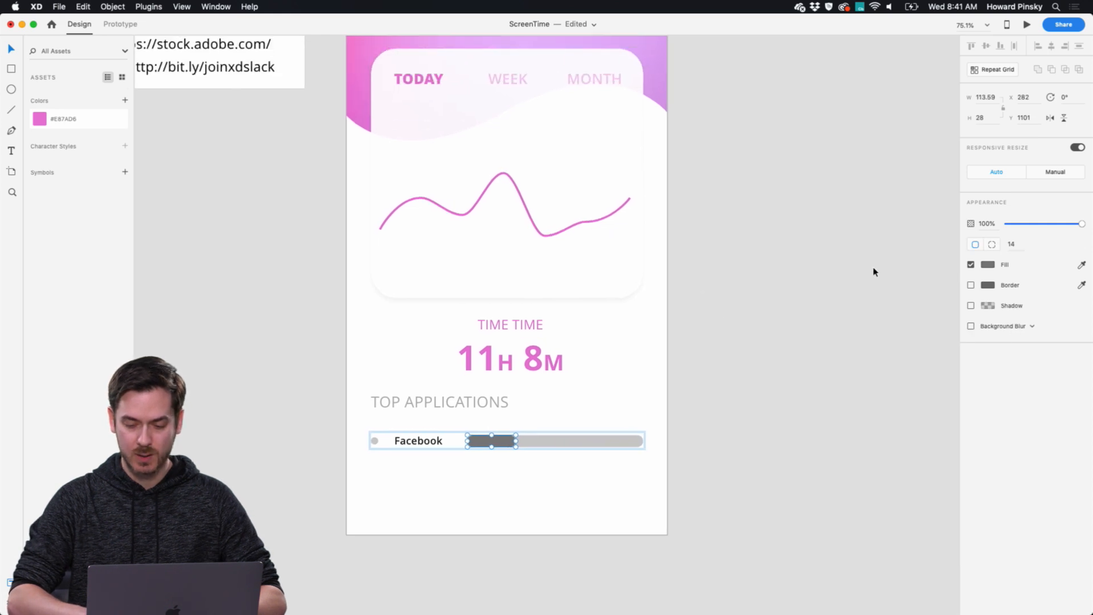
left_click(987, 265)
left_click(871, 198)
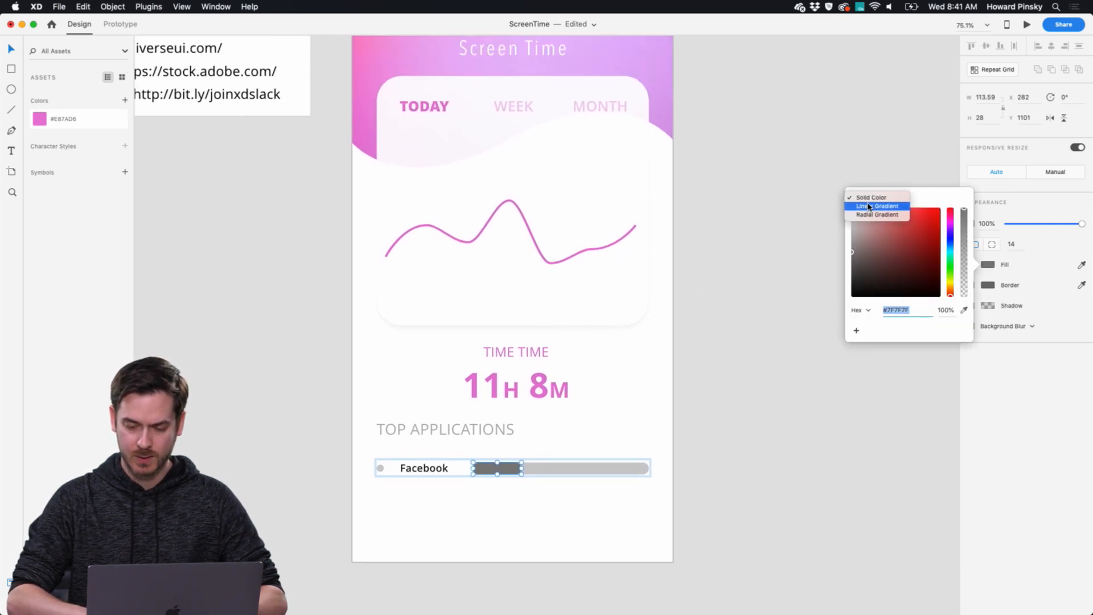
left_click(873, 214)
left_click_drag(498, 464, 522, 469)
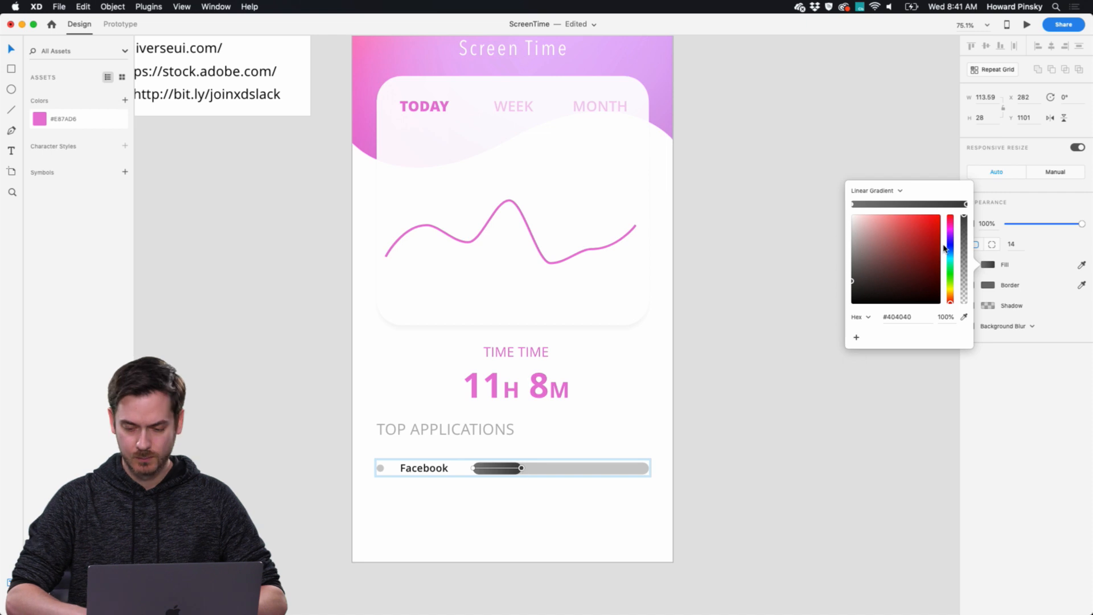
Sample the header's pink for the gradient's end color and the header's light purple for its start color.
left_click(964, 316)
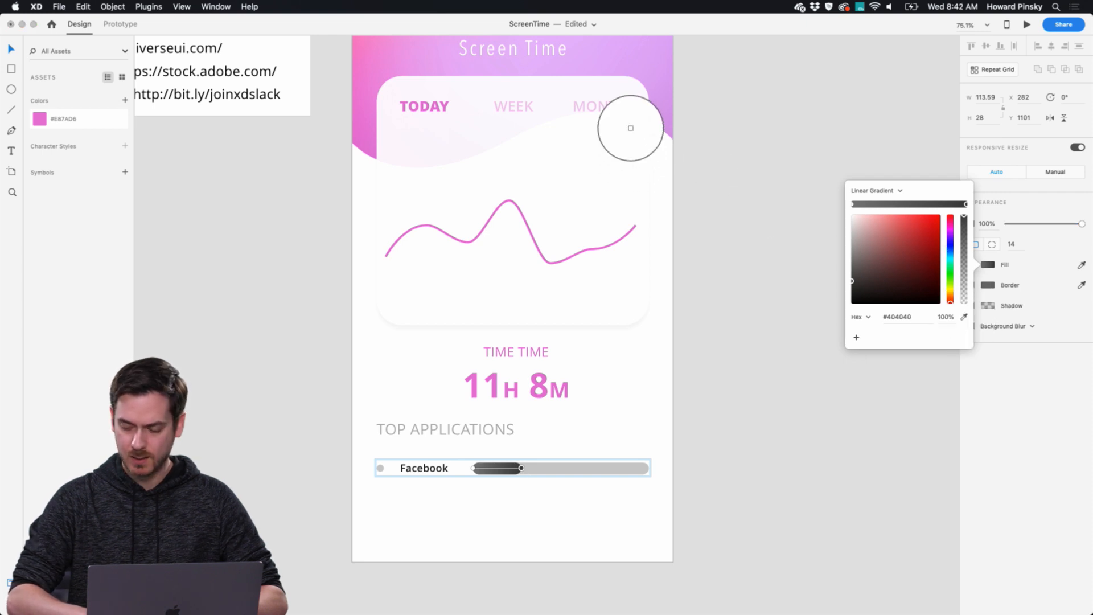
left_click(362, 136)
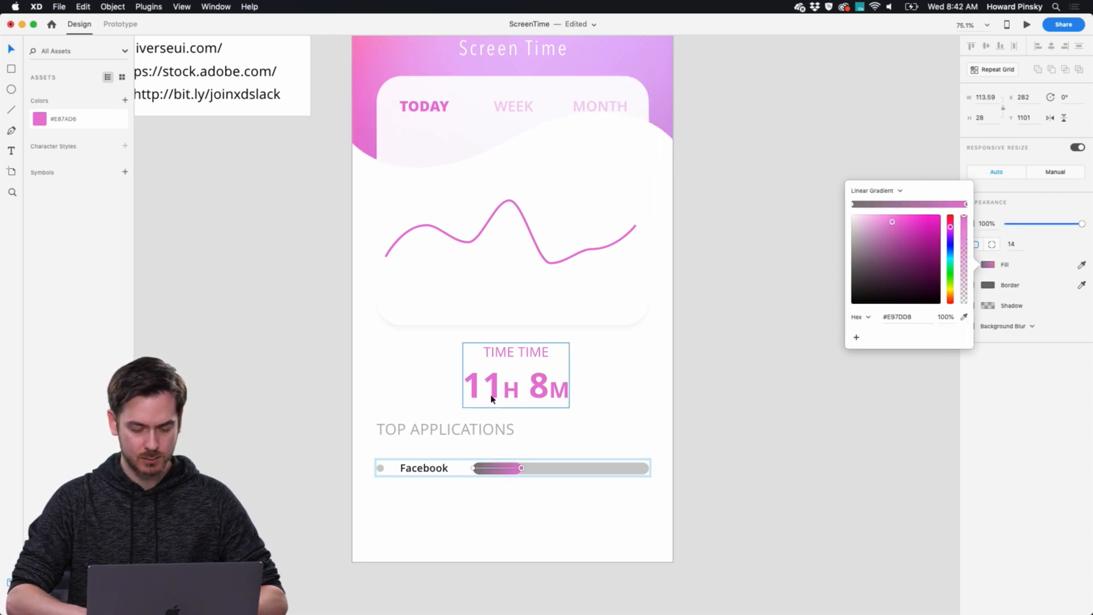
left_click(472, 468)
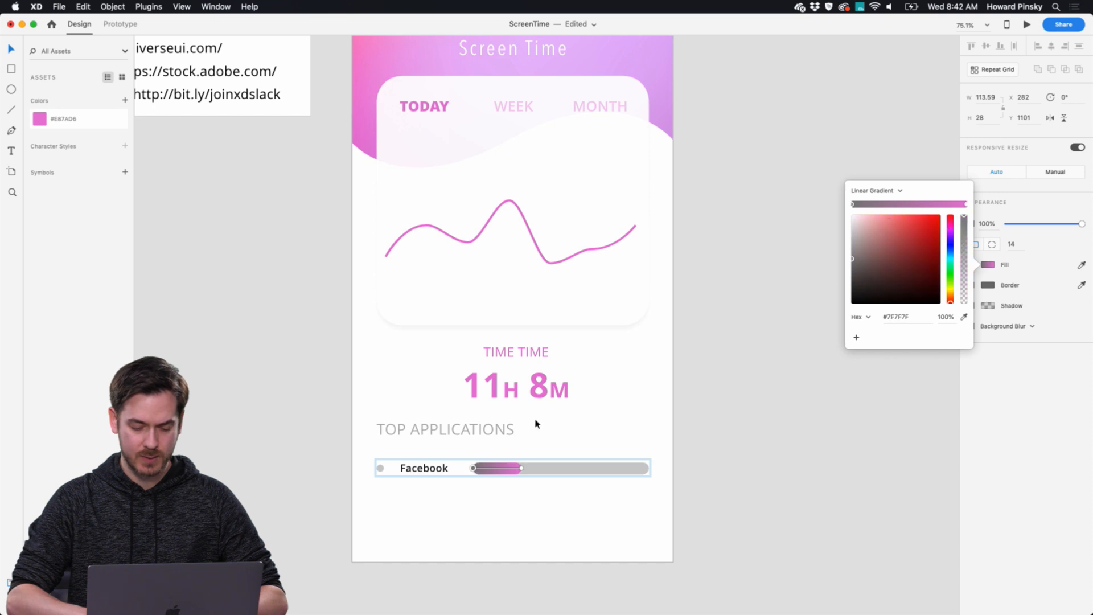
left_click(963, 317)
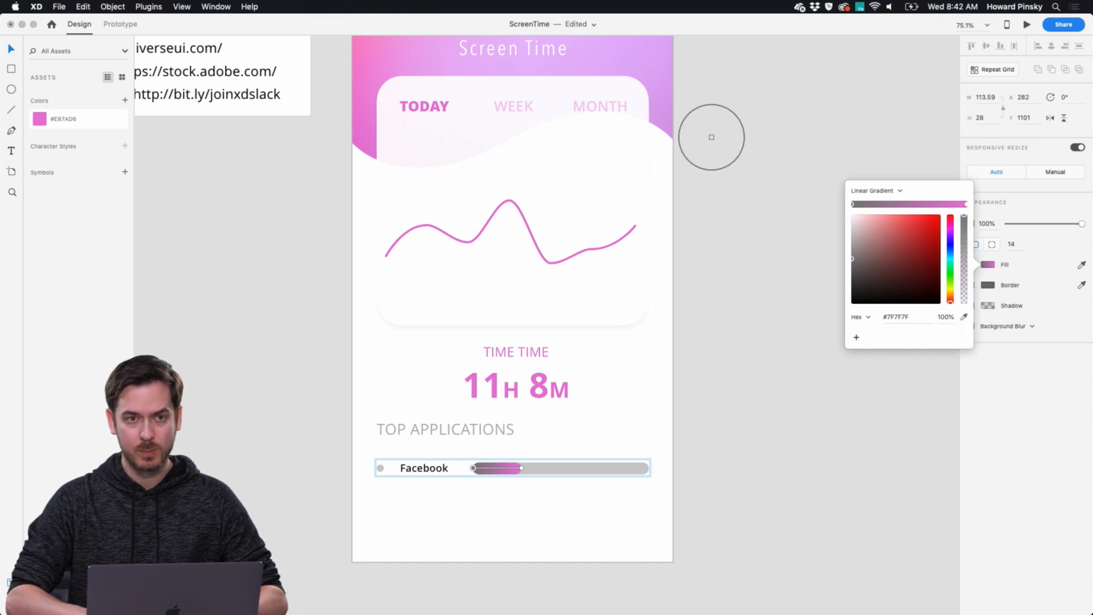
left_click(656, 46)
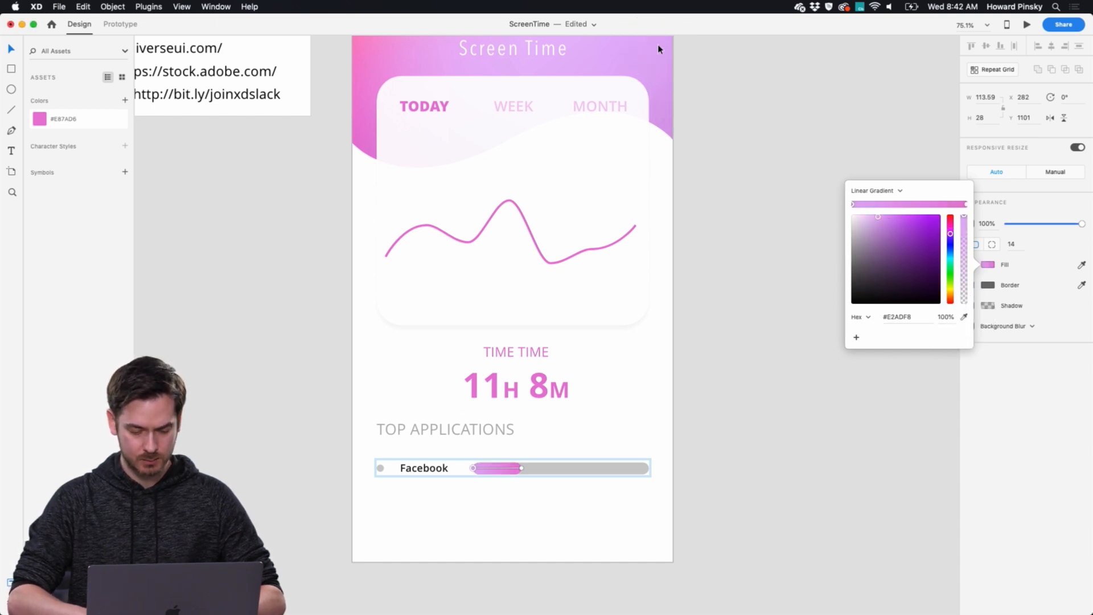
Adjust the Facebook bar's gradient to start at pink #FD8CF0 and end at #E57DE9.
left_click_drag(951, 239, 892, 219)
left_click(888, 217)
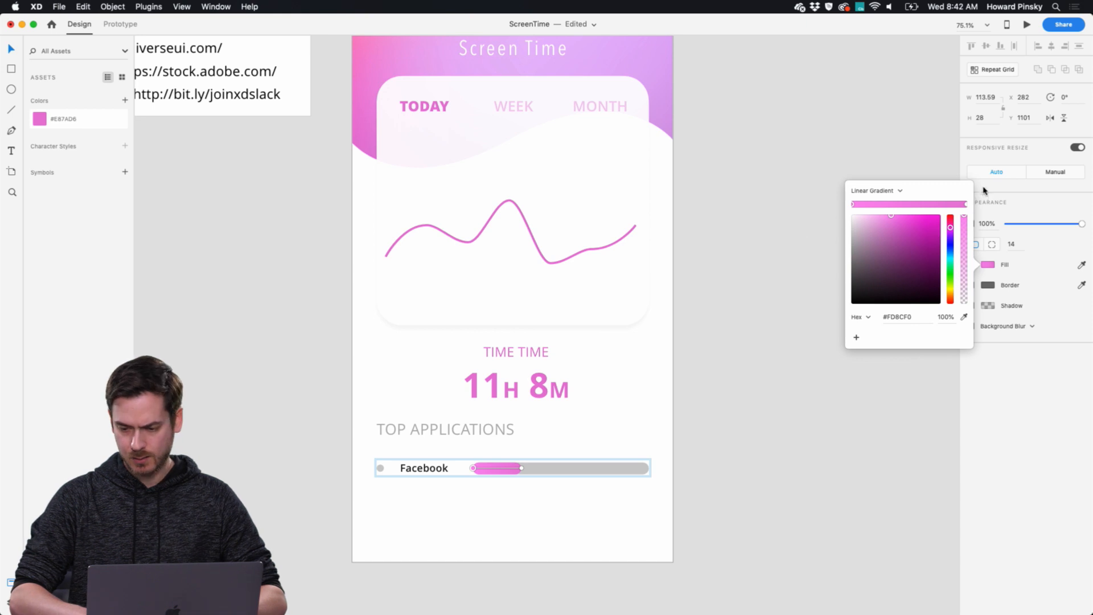
left_click(965, 206)
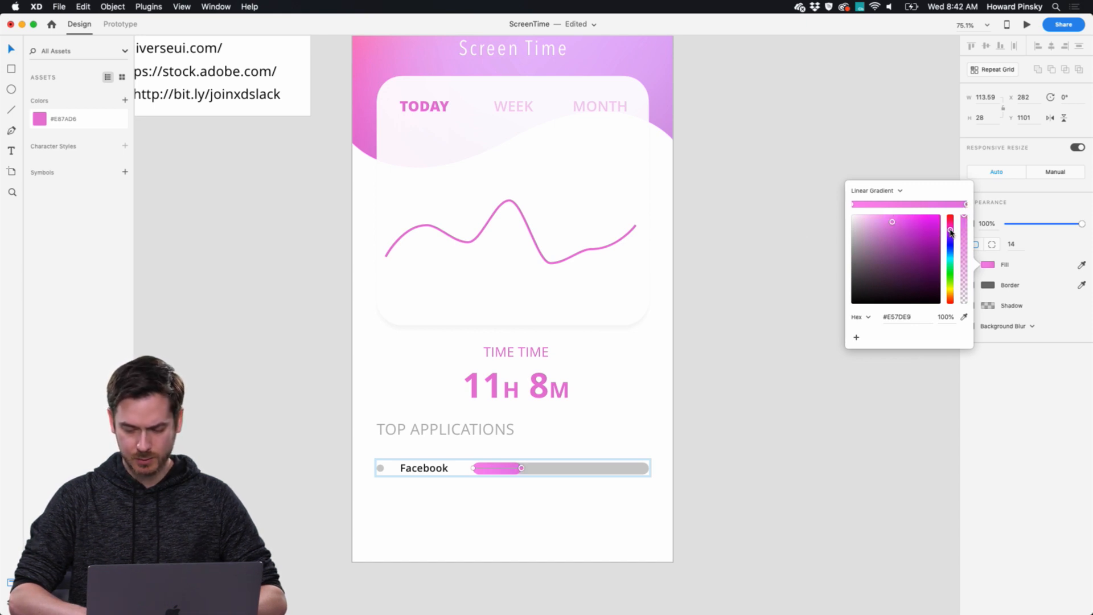
Lighten the fill of the Facebook bar's background track to a very light grey.
left_click(625, 475)
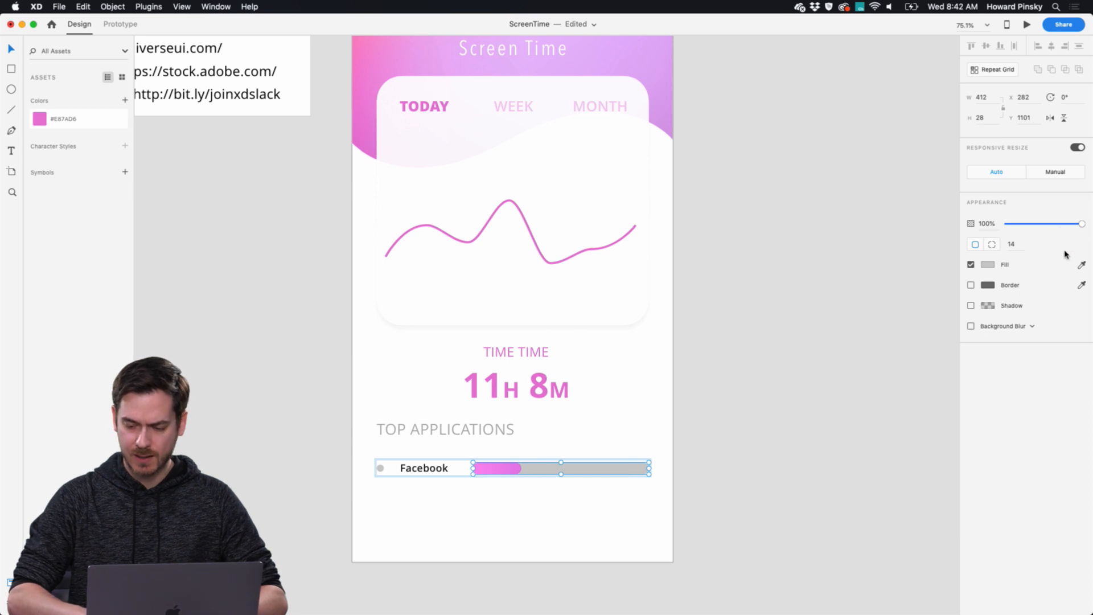
left_click(988, 265)
left_click(849, 218)
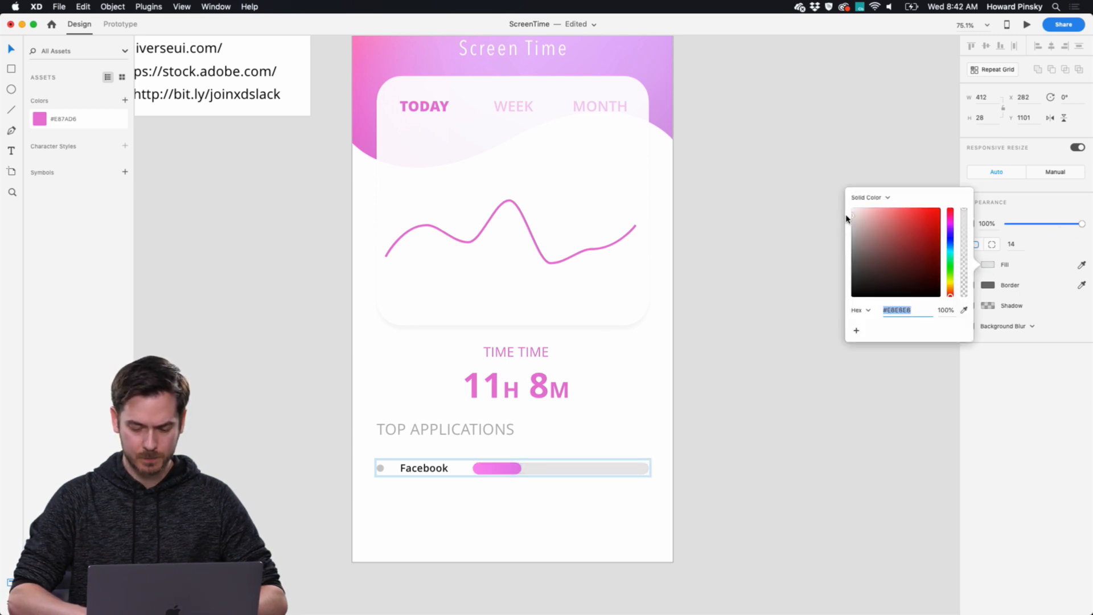
left_click(380, 470)
left_click(782, 416)
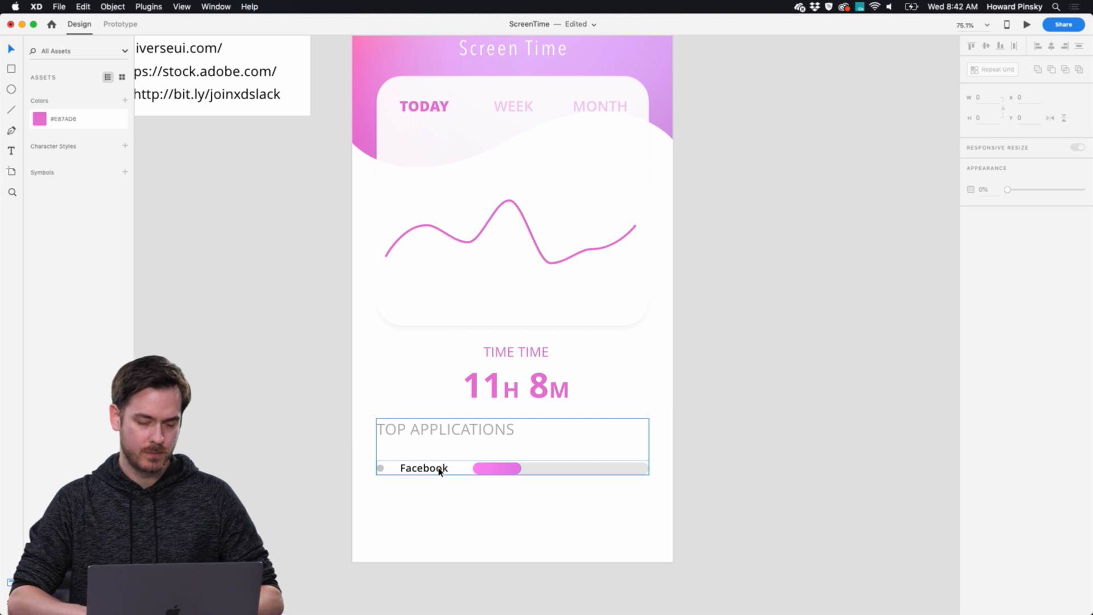
Turn the Facebook application row into a repeat grid and extend it downward to three rows.
left_click(472, 470)
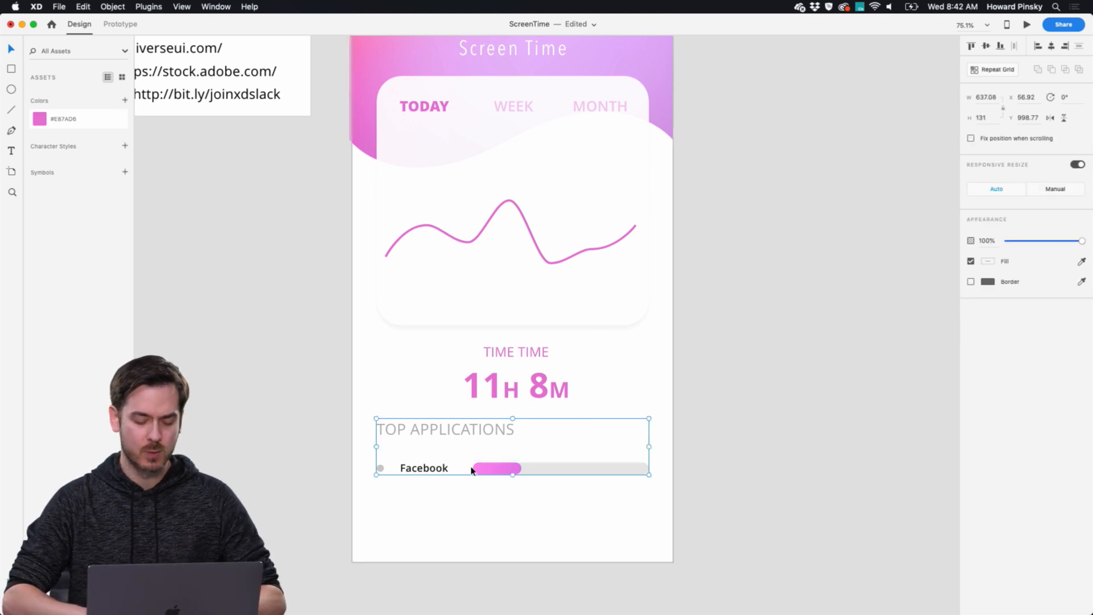
double_click(427, 468)
key("super+y")
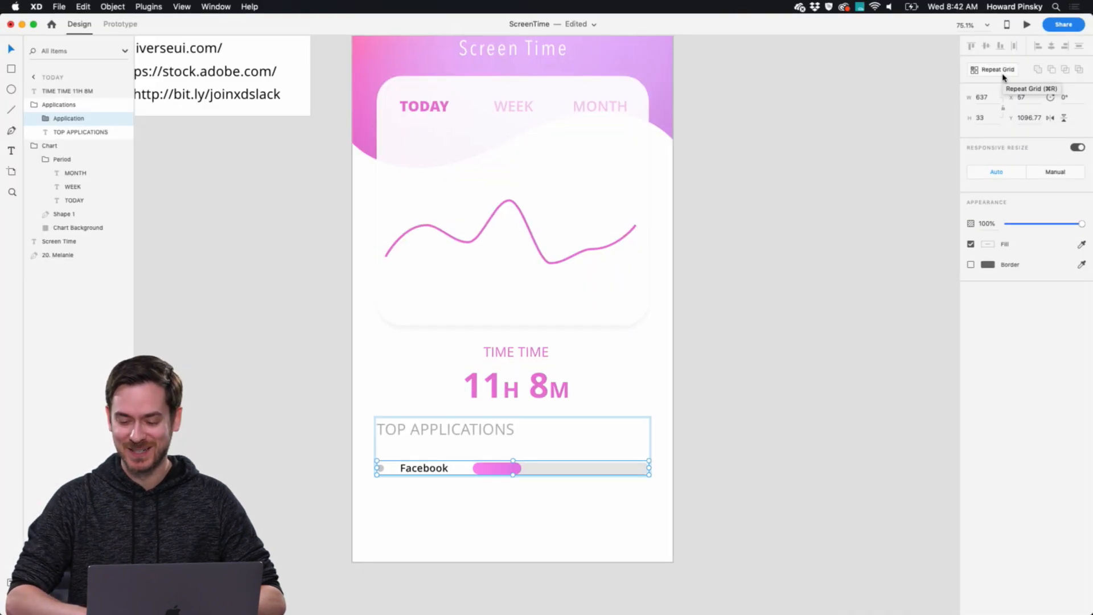
left_click(930, 111)
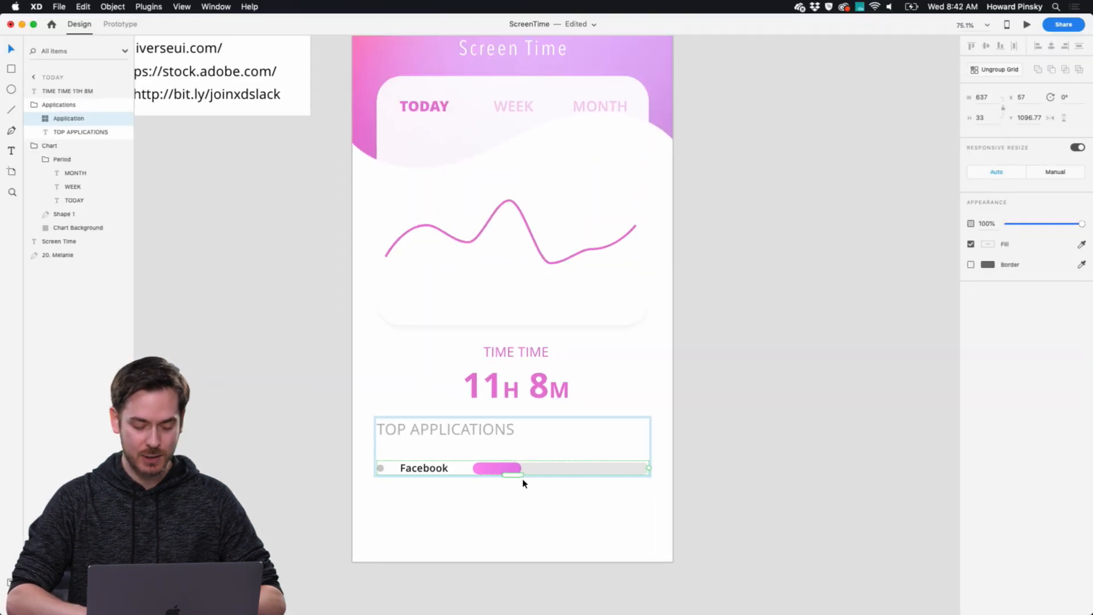
left_click_drag(513, 475, 508, 522)
Rename the second row's application to Instagram and the third row's to Twitter.
double_click(419, 500)
double_click(420, 502)
type("Instagram")
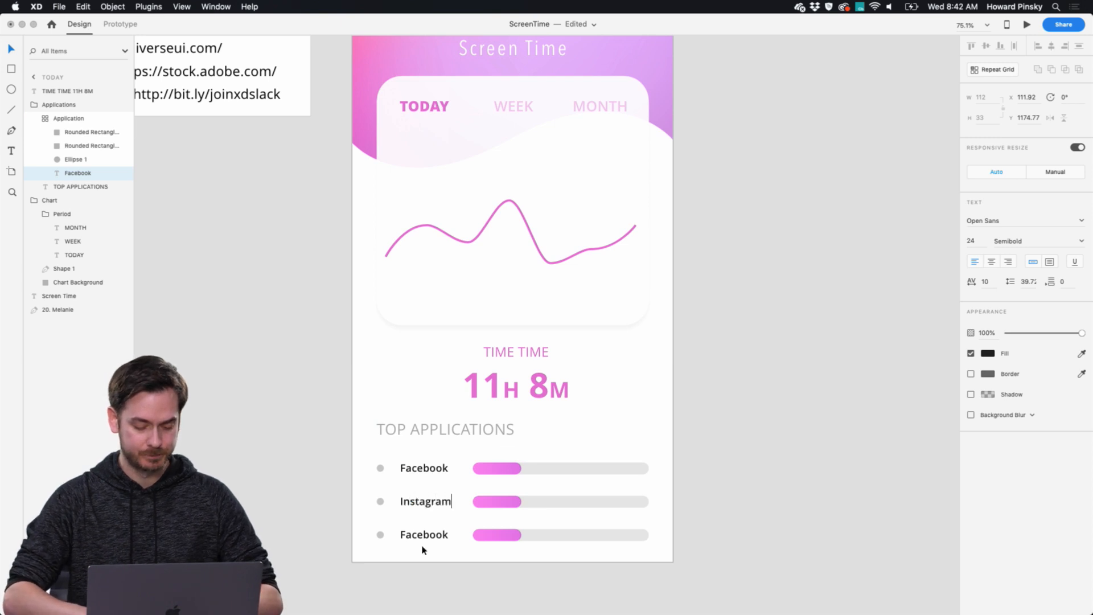
double_click(424, 535)
type("Twitter")
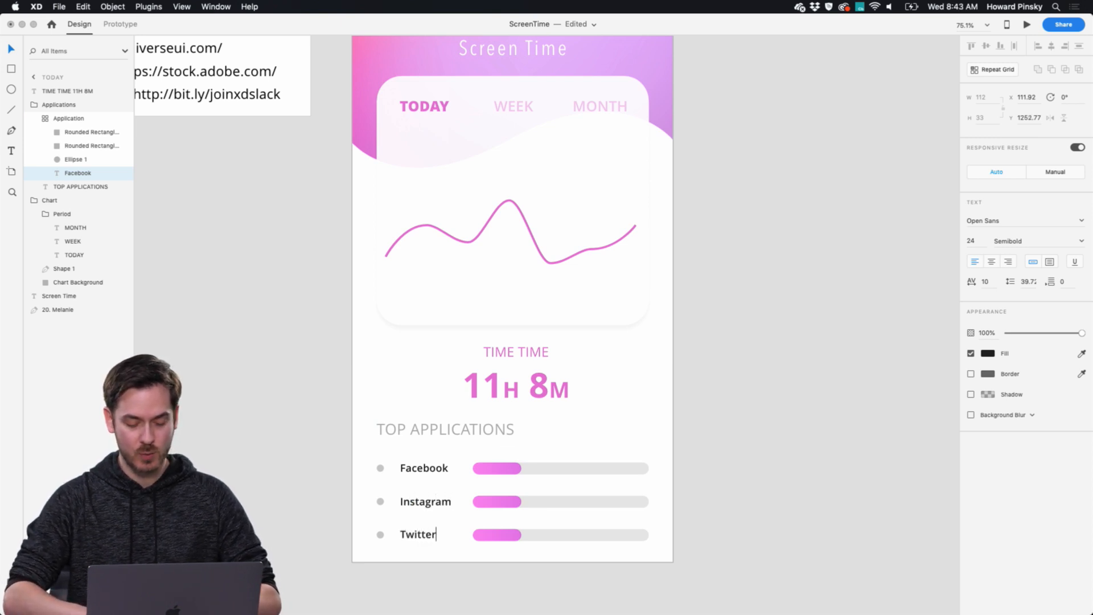
key("Escape")
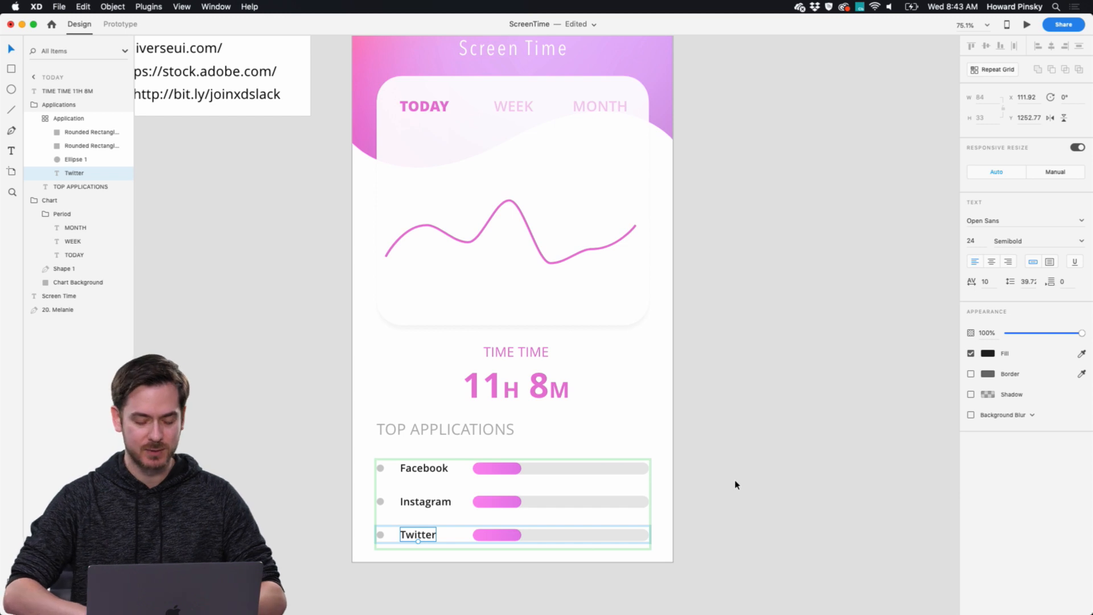
key("Escape")
Try to widen the Instagram row's pink bar to about 283 within the repeat grid, and undo the resize.
left_click(505, 508)
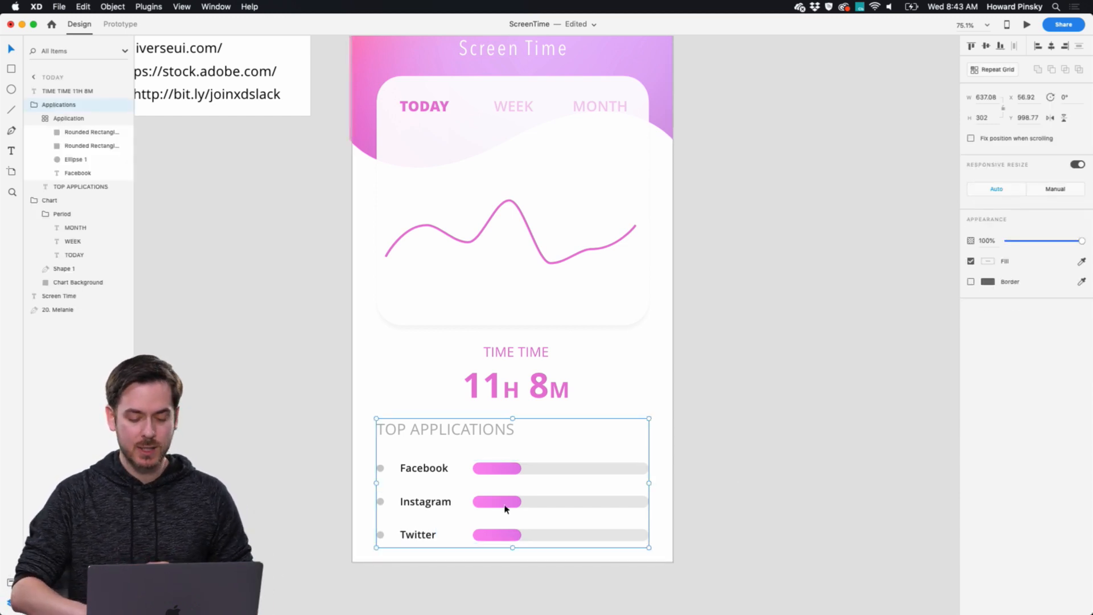
double_click(504, 507)
double_click(504, 508)
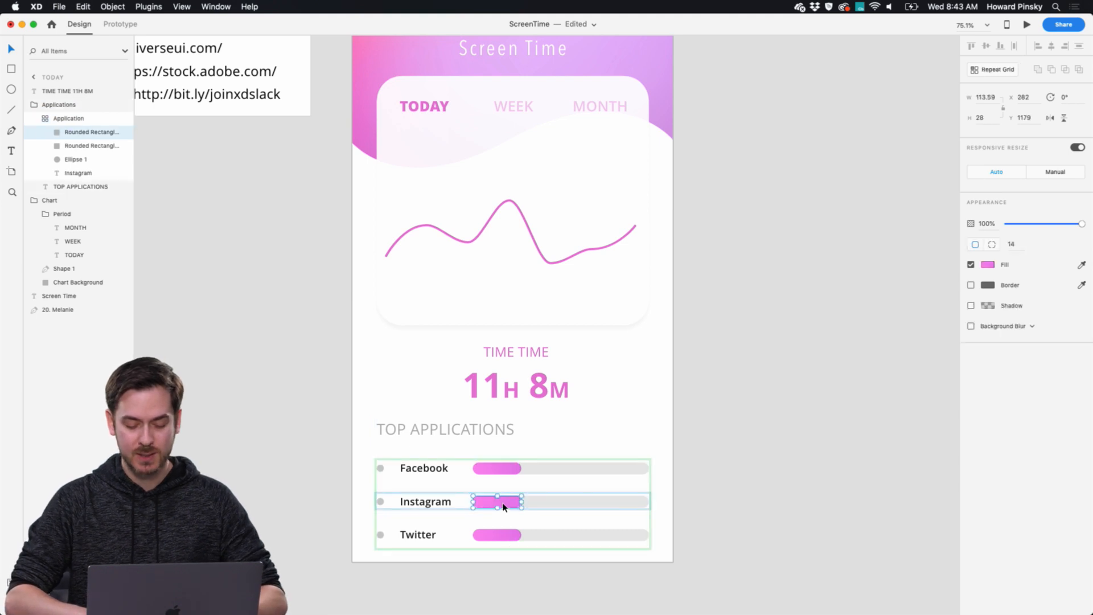
left_click_drag(521, 500, 593, 502)
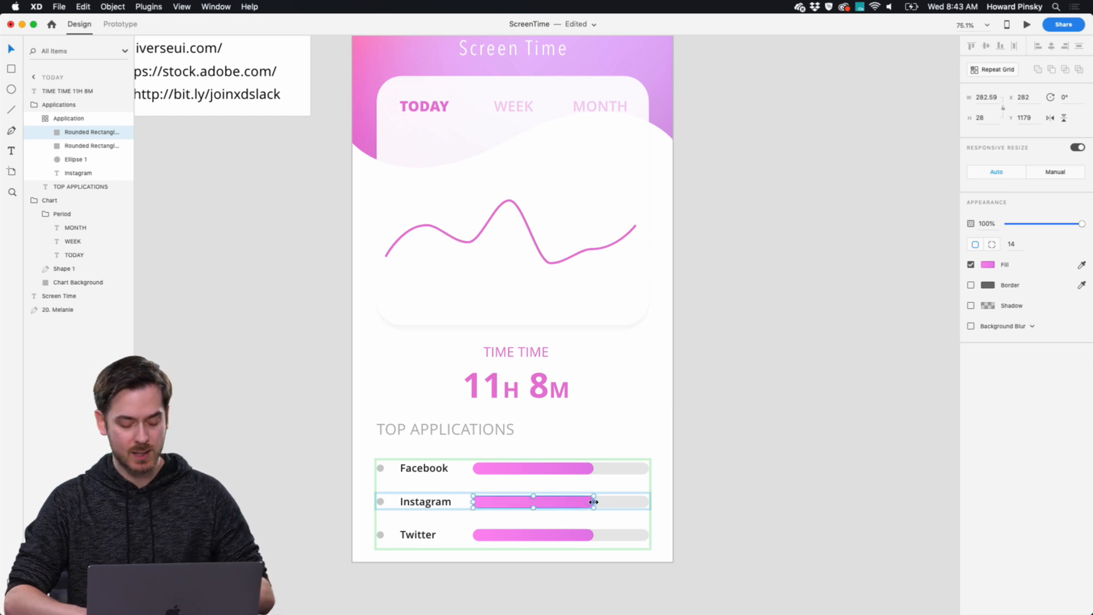
key("super+z")
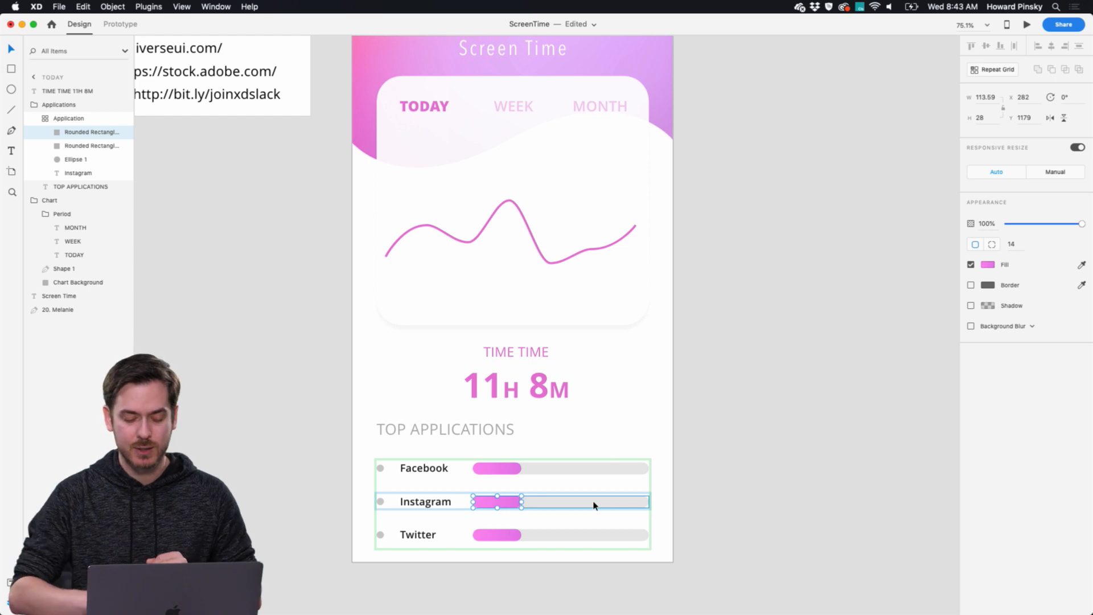
Ungroup the repeat grid of application rows into separate rows.
left_click(724, 473)
left_click(483, 471)
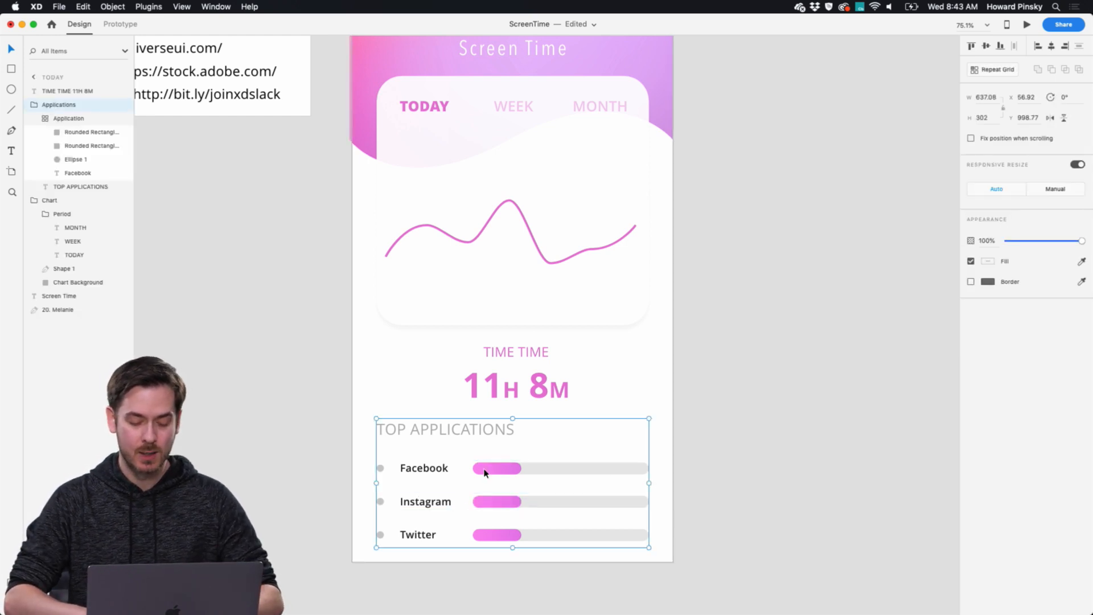
double_click(484, 472)
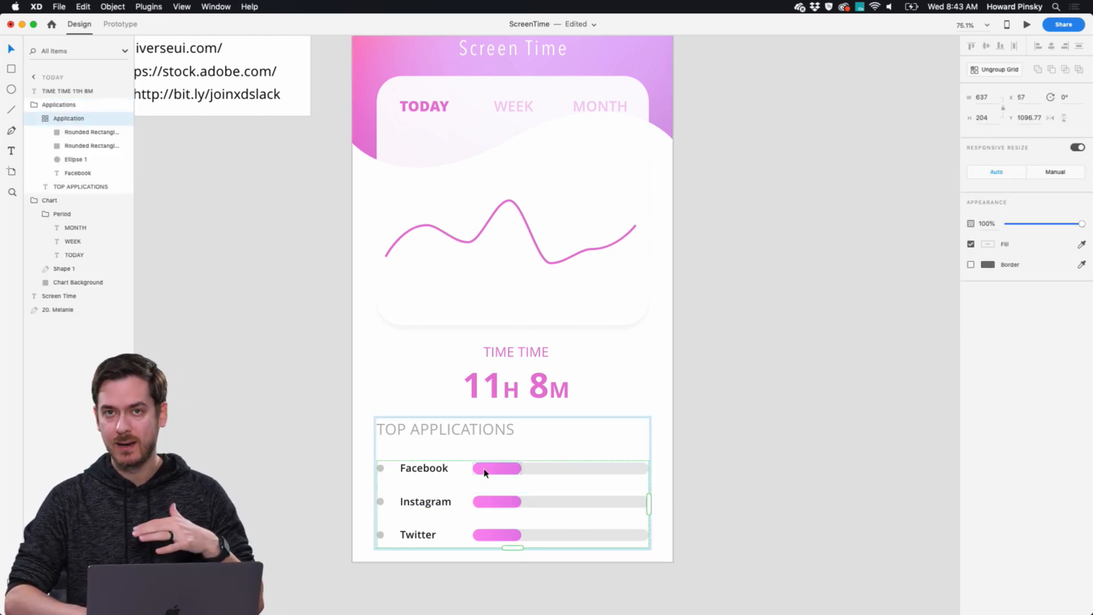
right_click(484, 472)
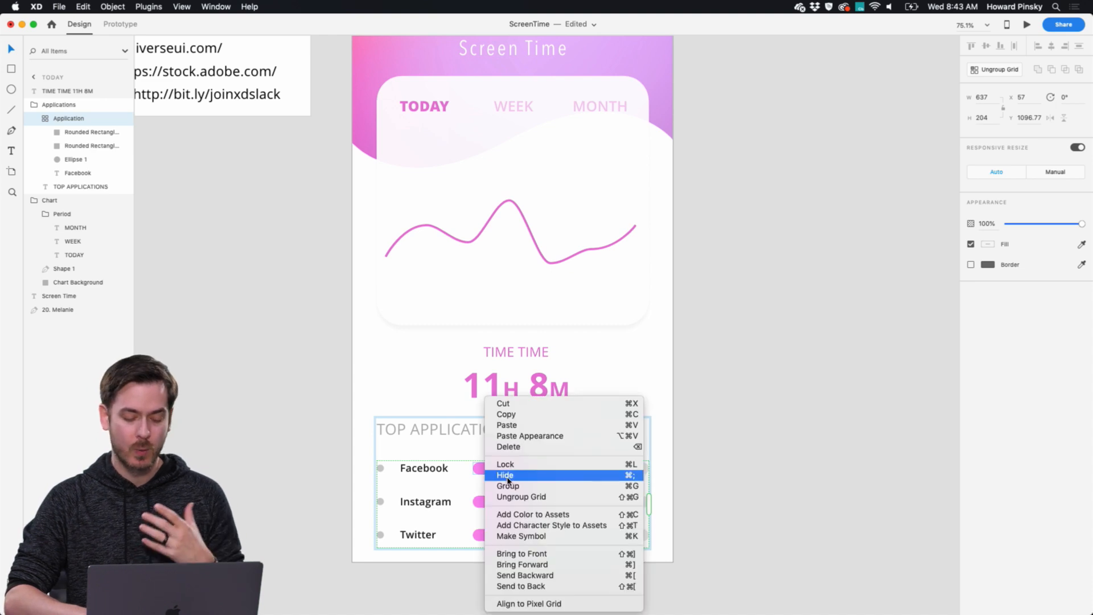
left_click(528, 499)
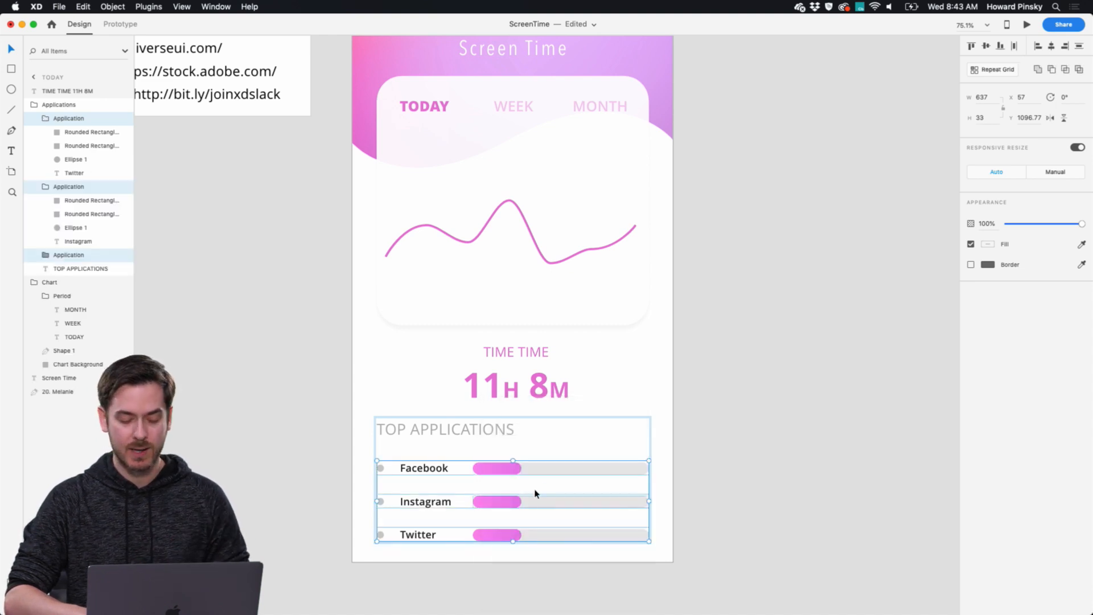
Widen the pink bar in the Instagram row to just over half the grey track and the Twitter row's bar to almost full length.
double_click(504, 503)
left_click_drag(522, 501, 570, 501)
left_click(498, 539)
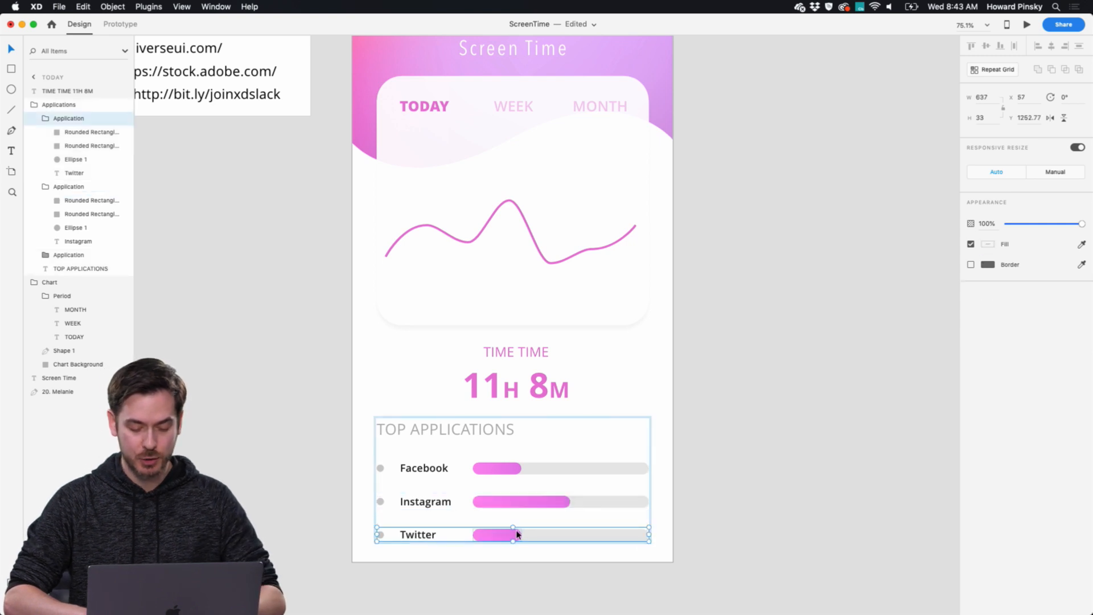
double_click(514, 533)
left_click_drag(526, 533, 628, 533)
left_click(754, 391)
Duplicate the Today artboard and place the copy beside the original, leaving a small gap.
scroll(754, 391, "up", 2)
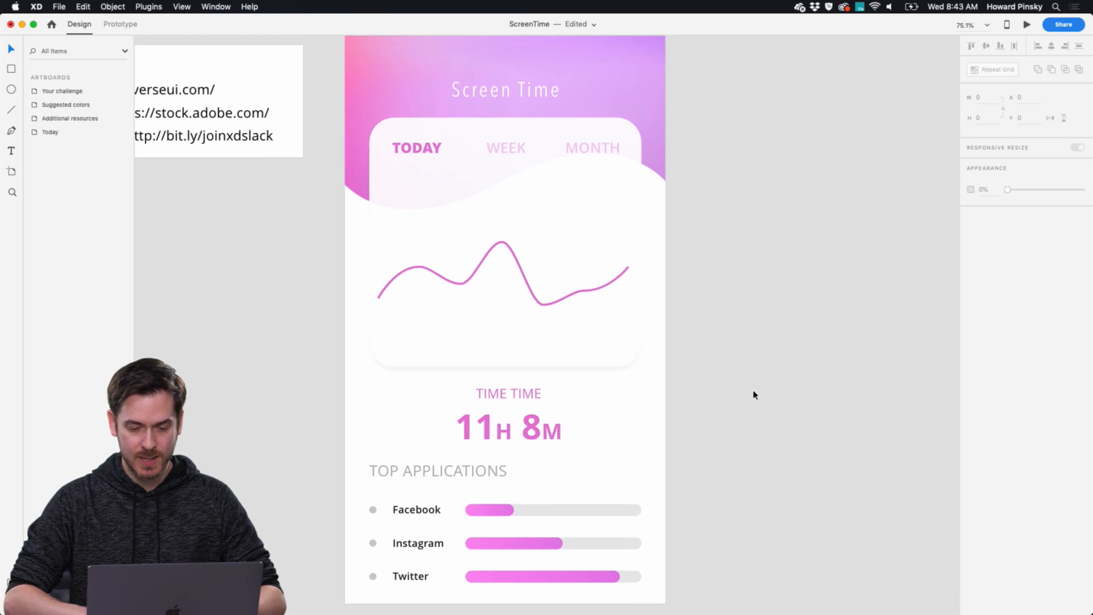
scroll(754, 391, "down", 3)
scroll(751, 402, "down", 1)
scroll(751, 402, "right", 1)
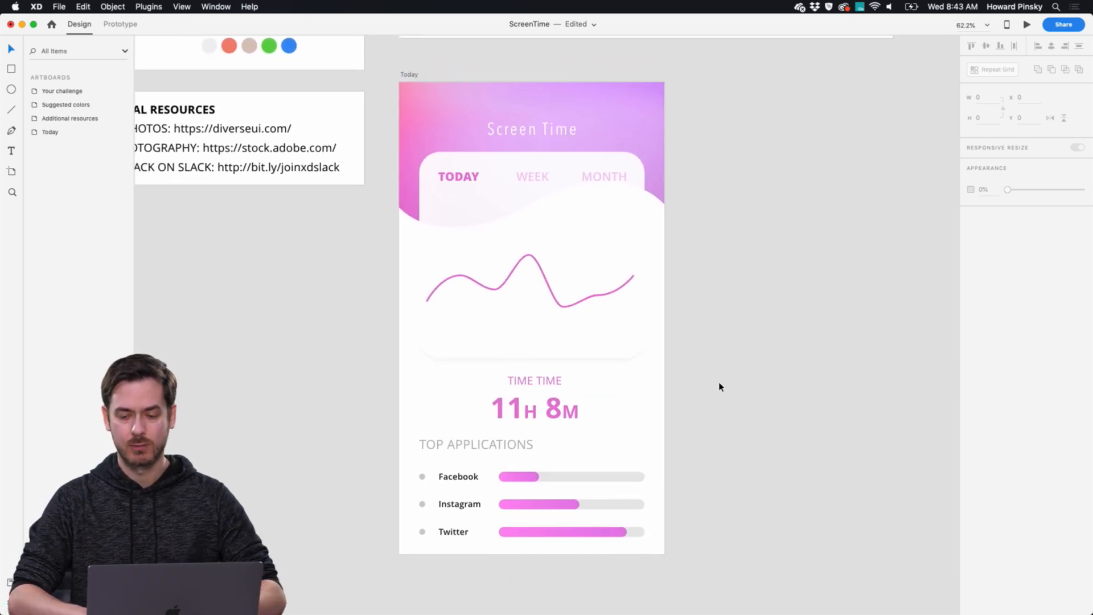
scroll(639, 283, "down", 1)
scroll(639, 283, "right", 1)
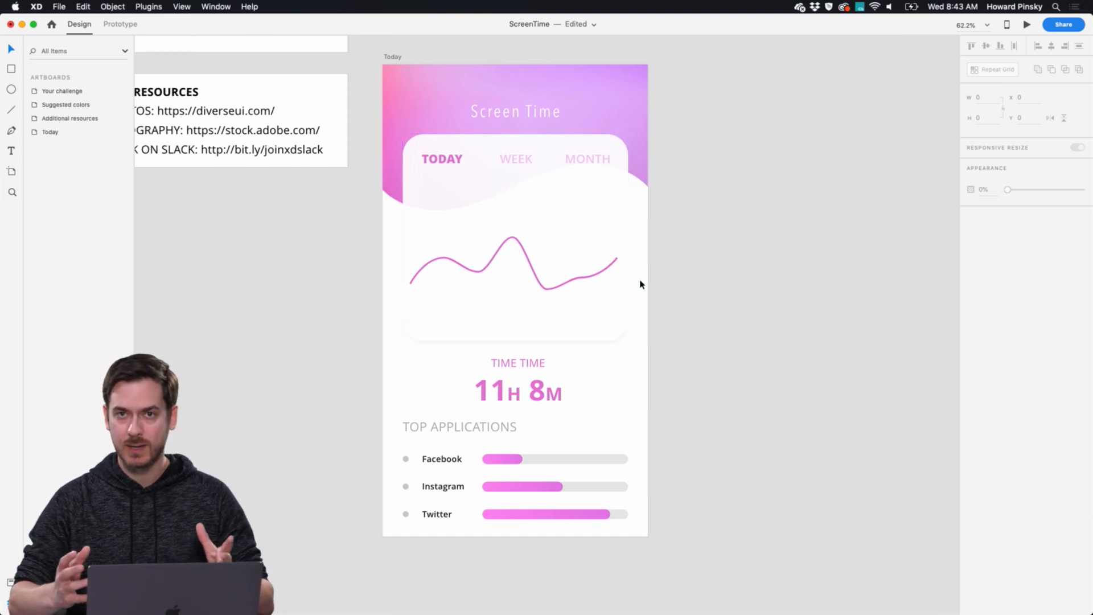
left_click(392, 58)
left_click_drag(392, 58, 710, 64)
key("super+z")
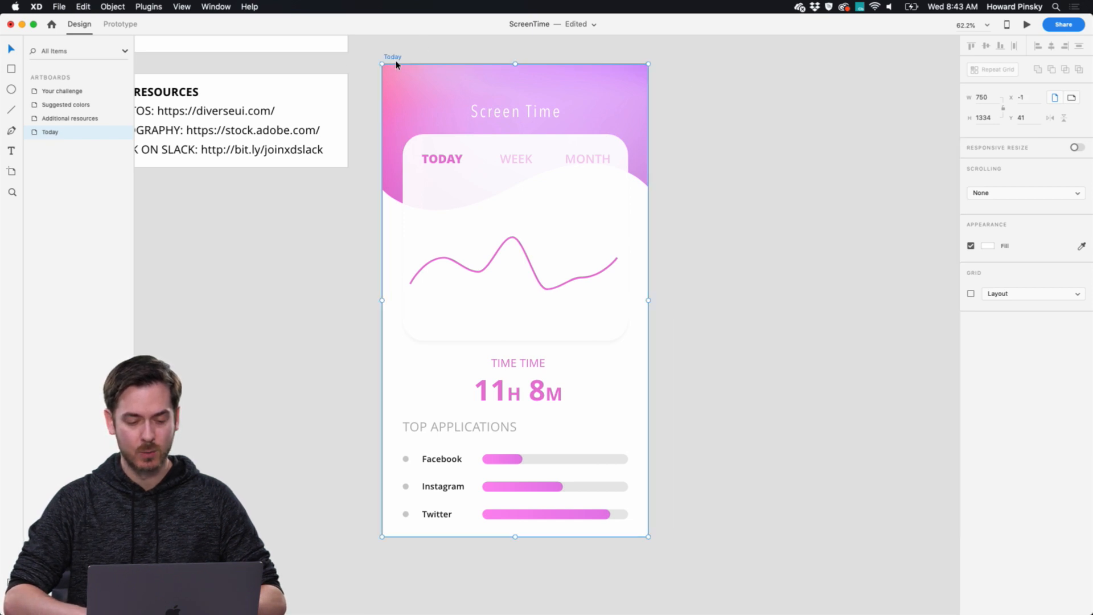
left_click_drag(395, 64, 678, 64)
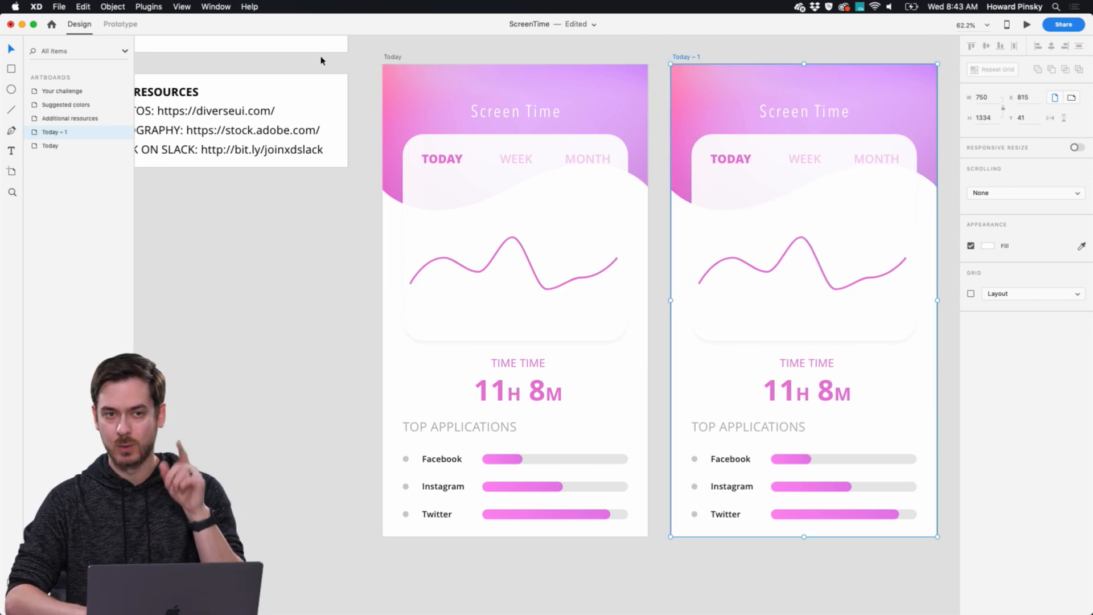
On the duplicated artboard, set the TODAY label to 35% opacity and Semibold weight.
scroll(463, 78, "right", 5)
scroll(463, 77, "down", 1)
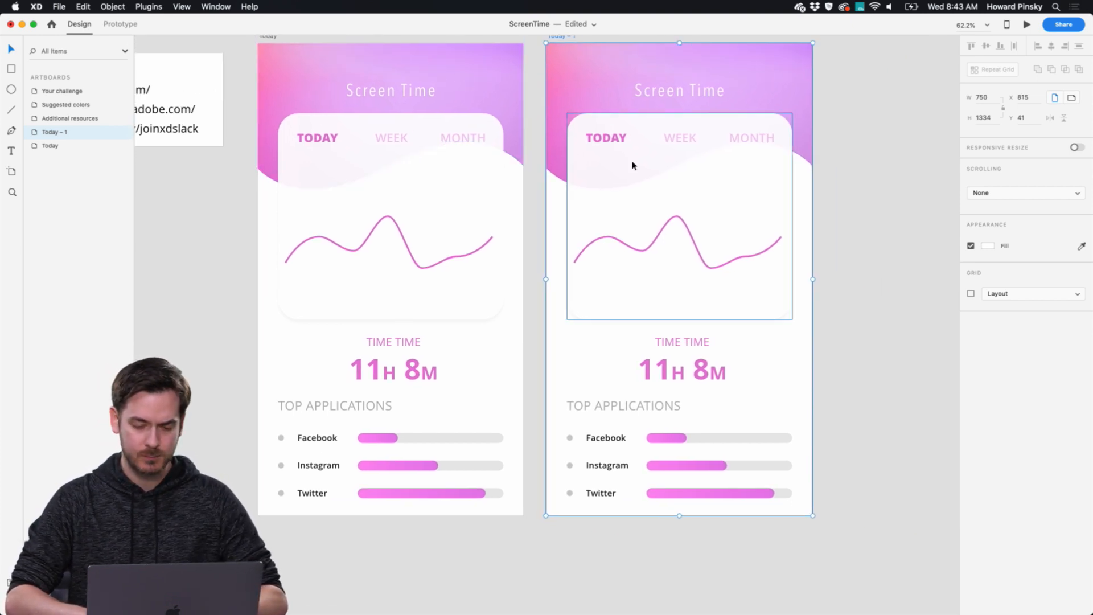
left_click(709, 160)
scroll(709, 160, "up", 3)
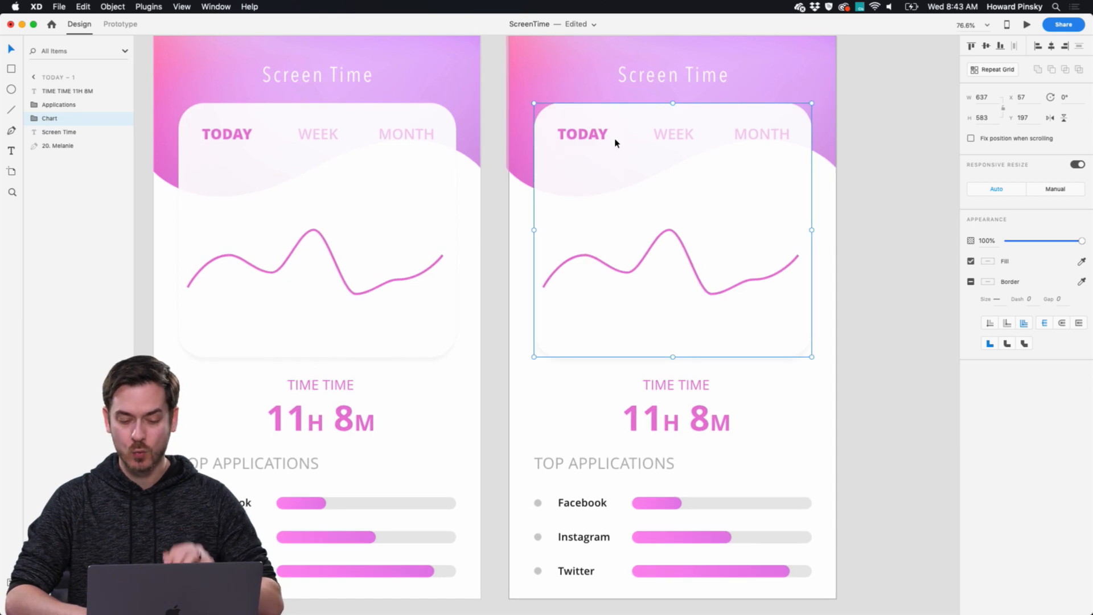
double_click(593, 135)
double_click(593, 135)
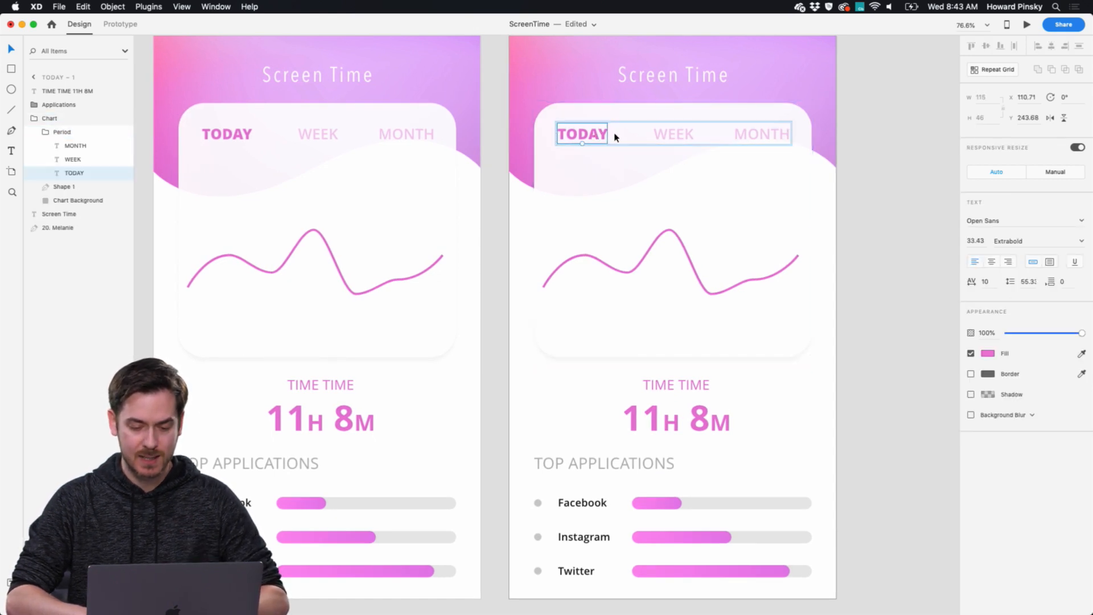
left_click(677, 138)
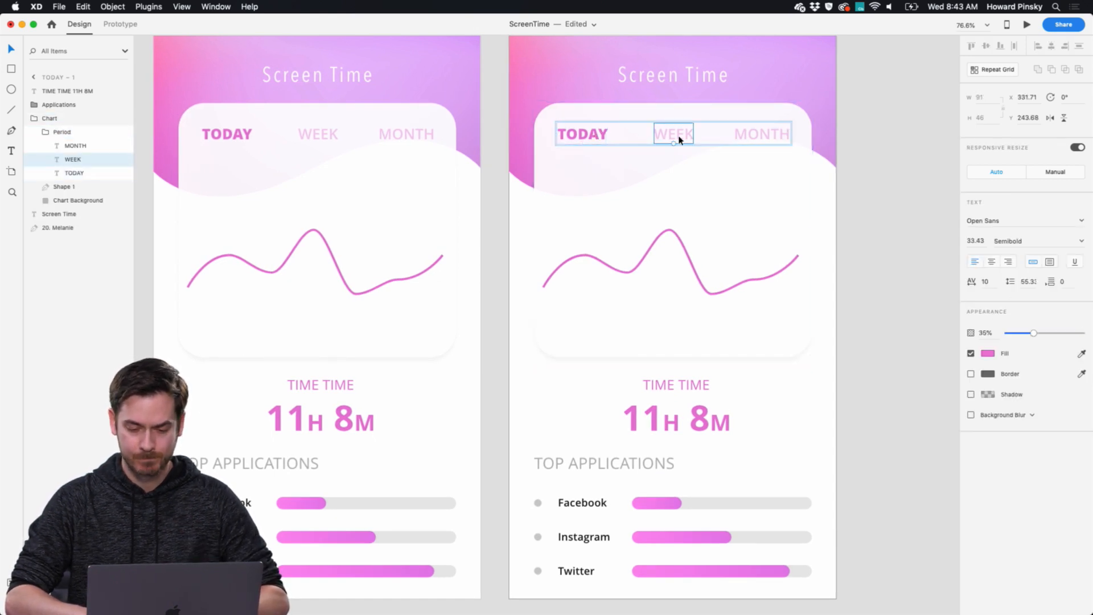
left_click(586, 135)
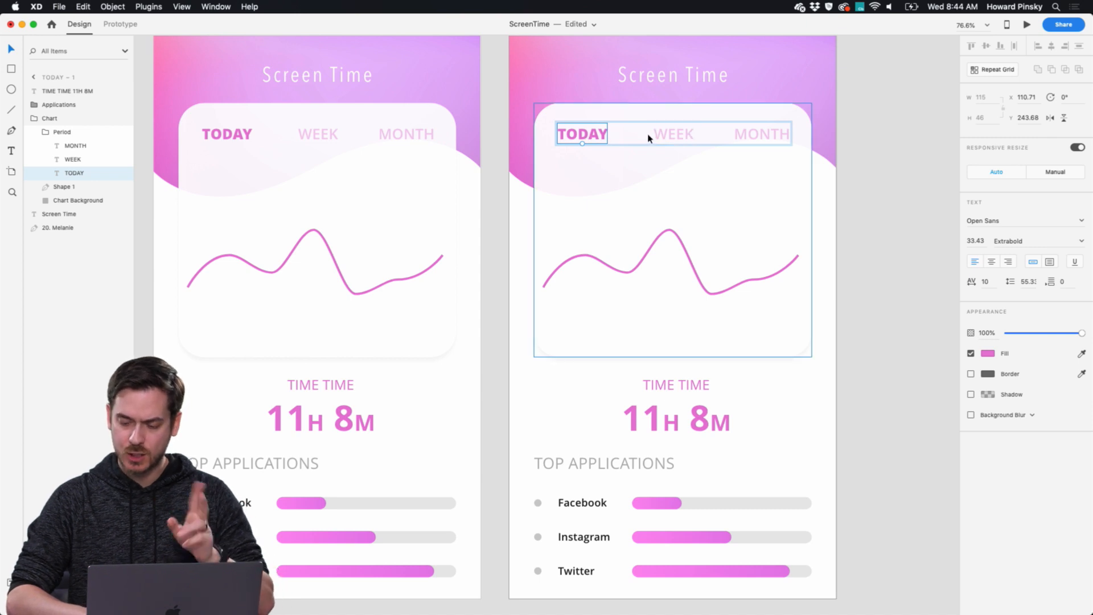
left_click(667, 137)
left_click(561, 138)
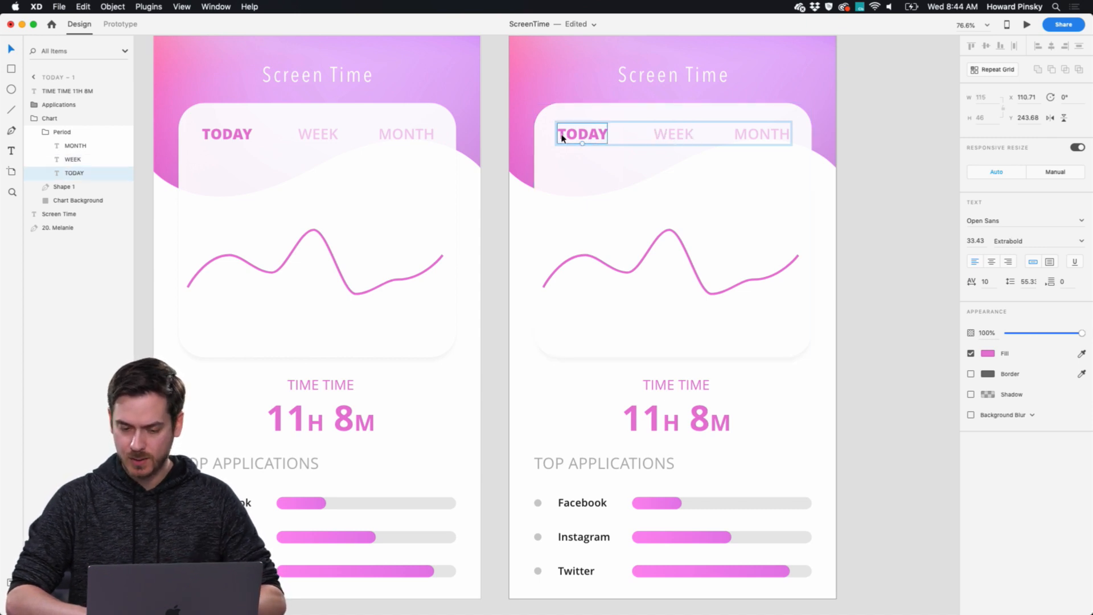
type("35")
key("Return")
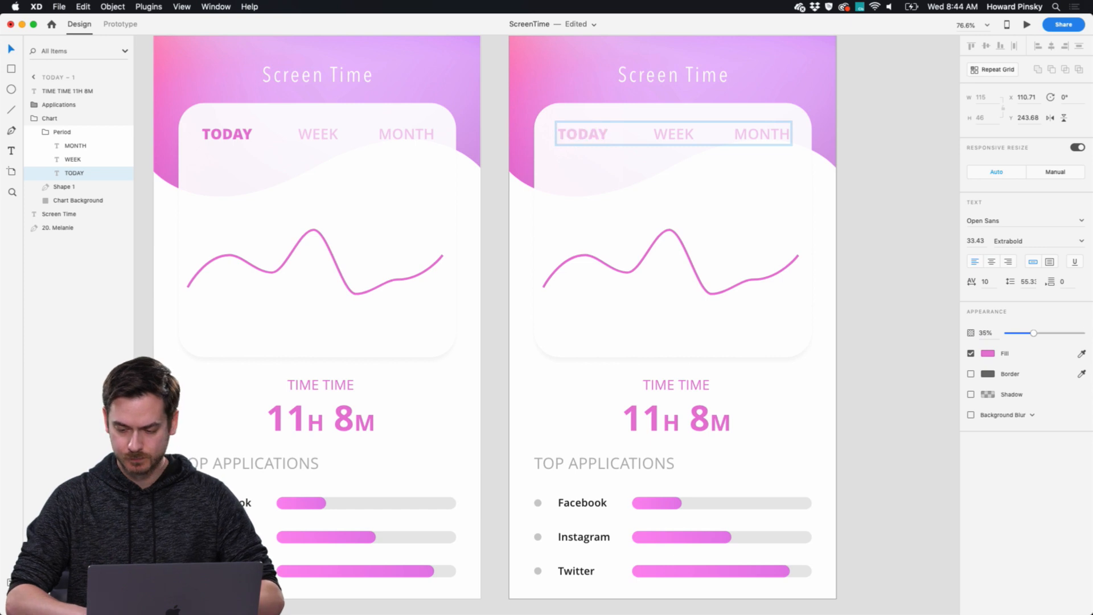
left_click(1081, 241)
left_click(1007, 275)
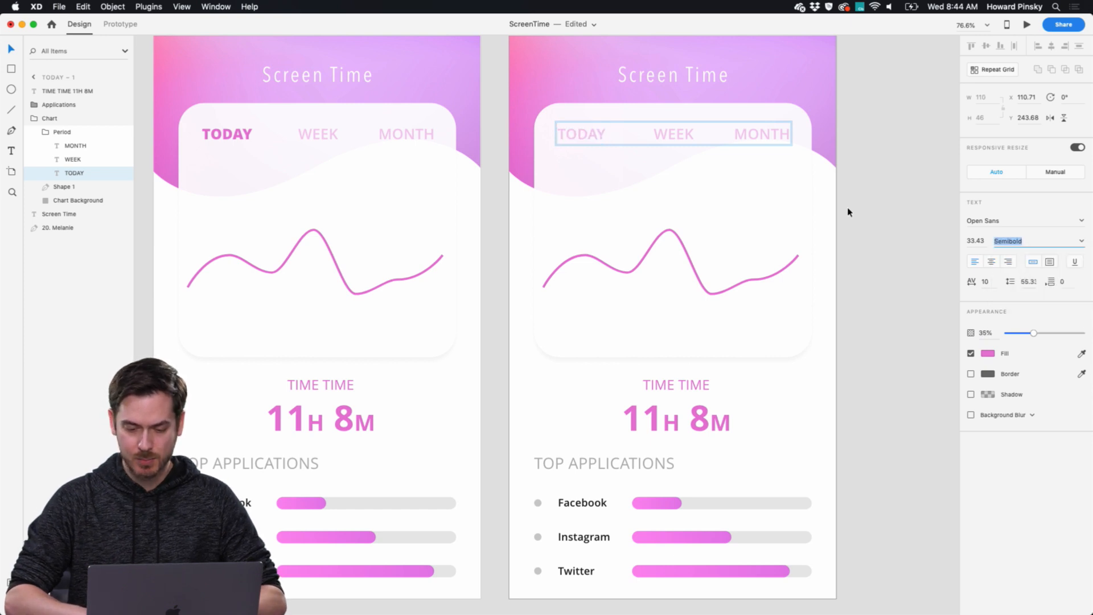
Make WEEK the active period on the duplicate by setting its label to Extrabold weight and 100% opacity.
left_click(678, 135)
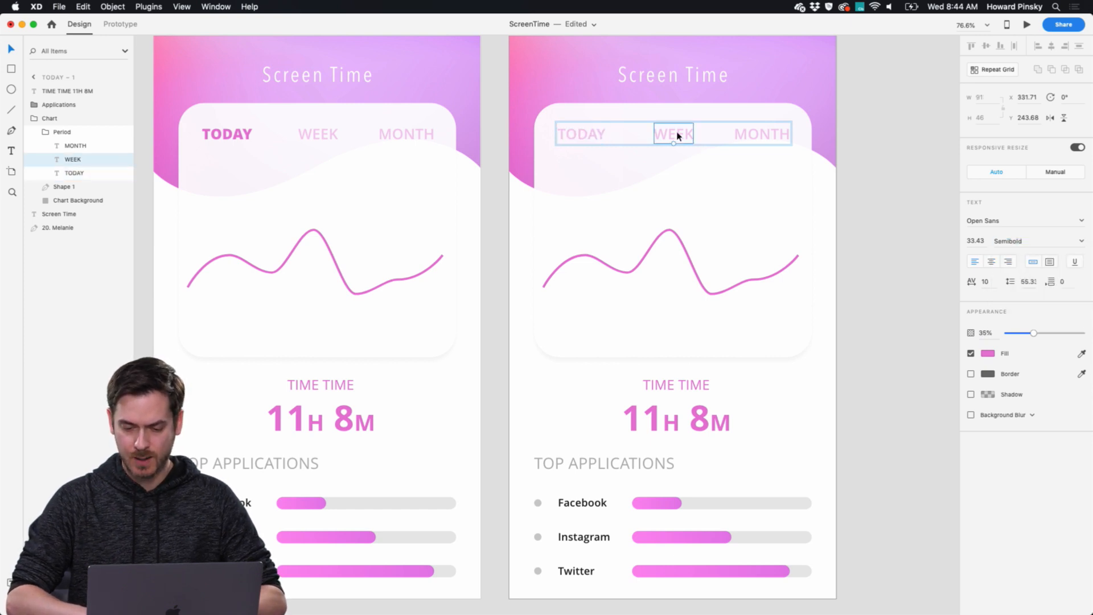
left_click(1081, 242)
left_click(1017, 286)
left_click(1081, 242)
left_click(1033, 299)
left_click_drag(1036, 334, 1082, 333)
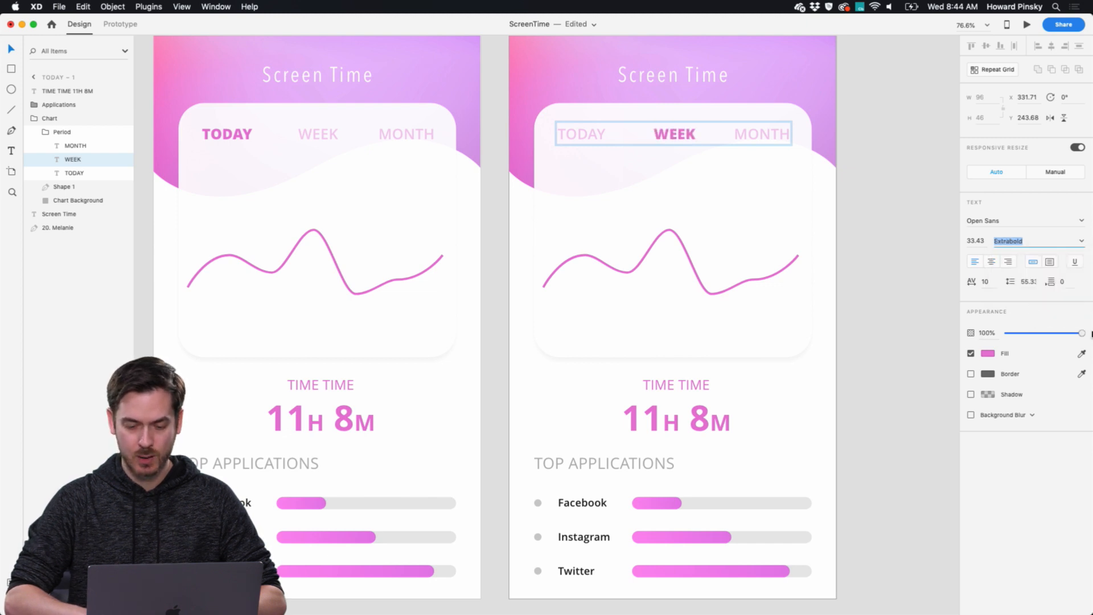
On the duplicate, widen Facebook's pink bar to about 70% of its track, shorten Instagram's slightly, and shrink Twitter's to about 93 wide.
scroll(868, 290, "down", 2)
scroll(868, 290, "right", 1)
scroll(868, 293, "down", 2)
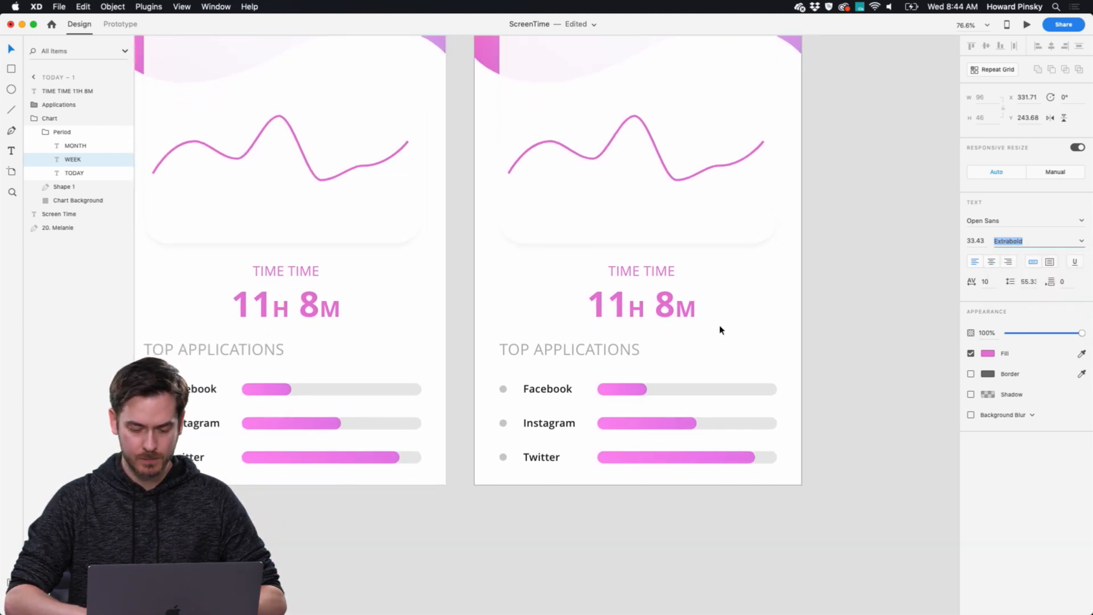
double_click(625, 391)
double_click(626, 393)
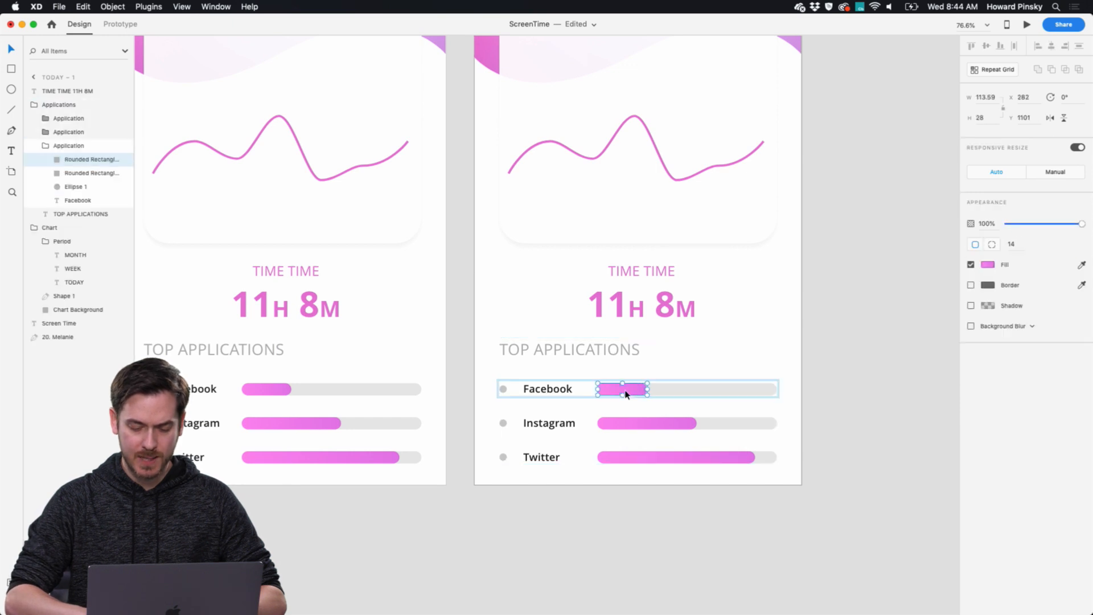
left_click_drag(647, 388, 676, 423)
left_click(677, 422)
double_click(677, 423)
double_click(722, 460)
left_click_drag(756, 456, 638, 452)
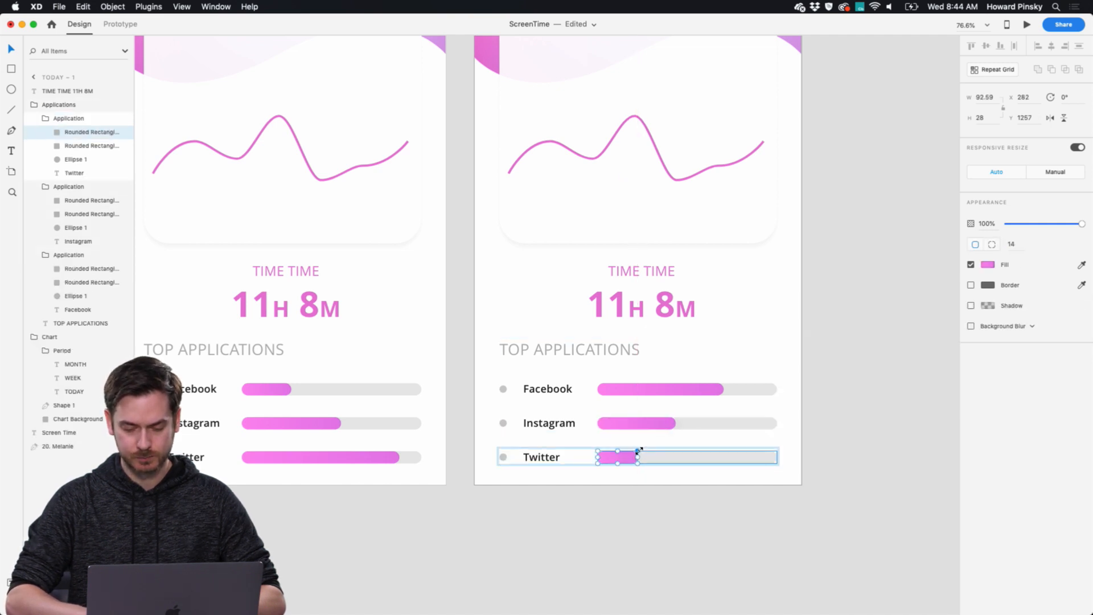
Change the total time on the duplicated artboard to 21H 34M.
double_click(602, 296)
double_click(621, 301)
left_click(624, 302)
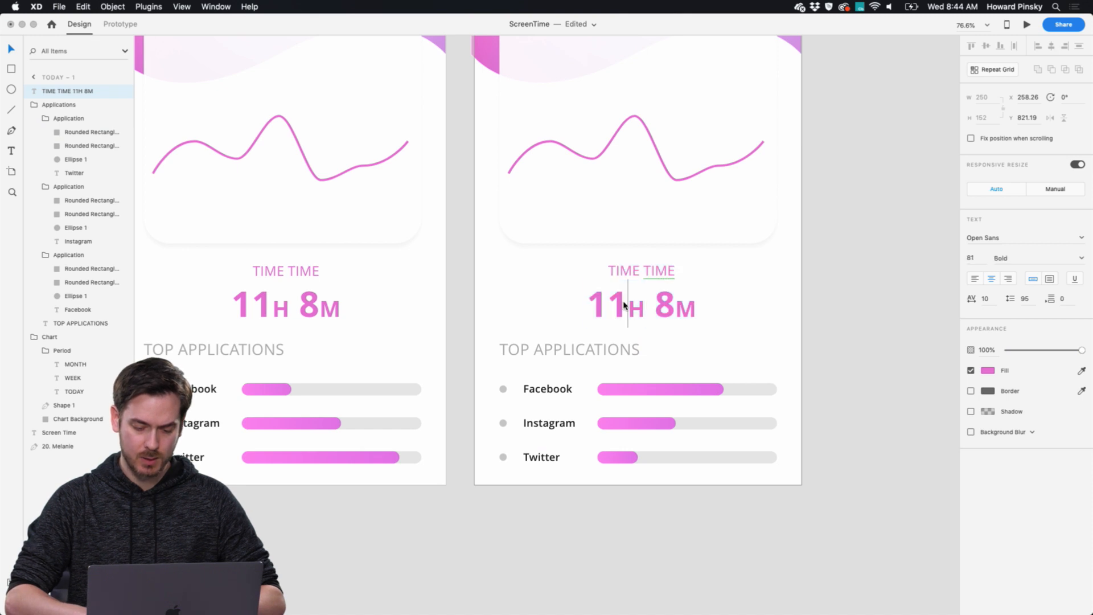
key("BackSpace")
key("BackSpace")
type("21")
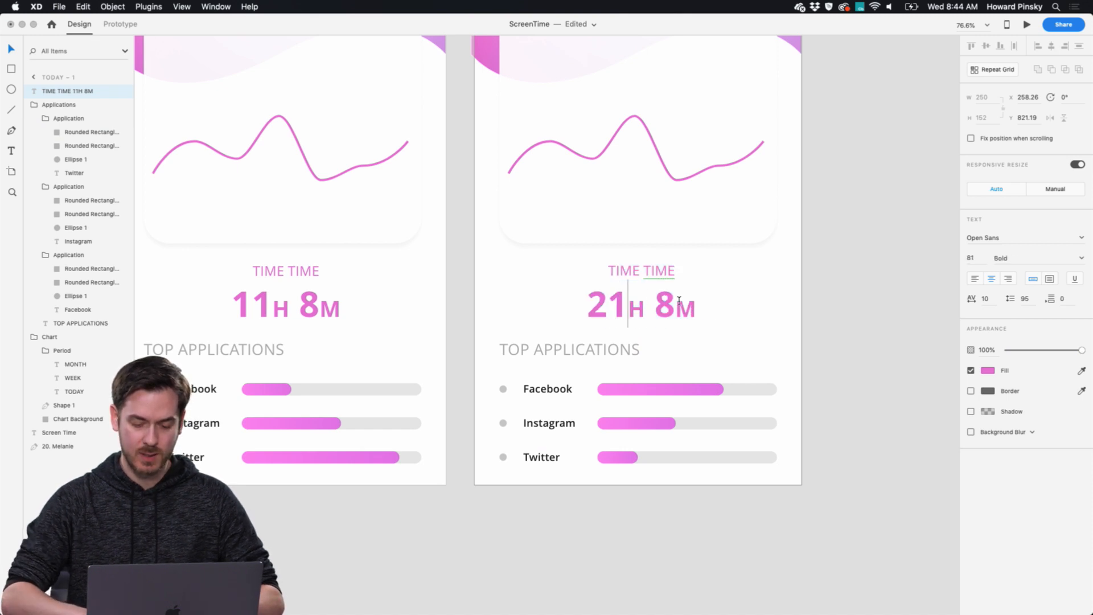
left_click(679, 306)
key("BackSpace")
type("34")
key("Escape")
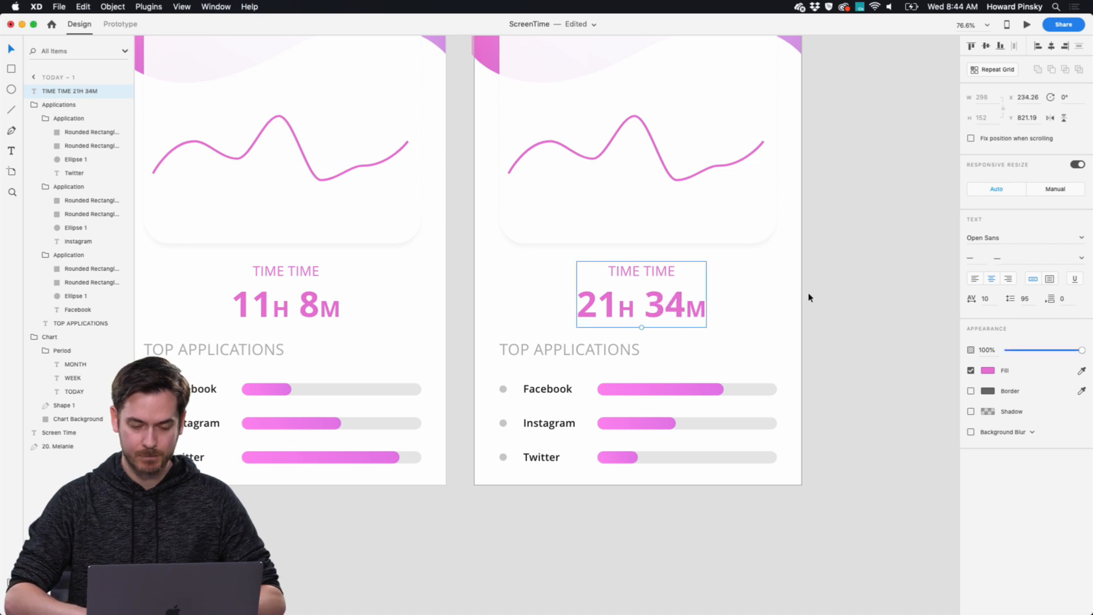
Edit the duplicate's chart line by lowering its second anchor point and raising the third to a peak at about Y 425.
scroll(809, 296, "up", 3)
scroll(663, 154, "up", 5)
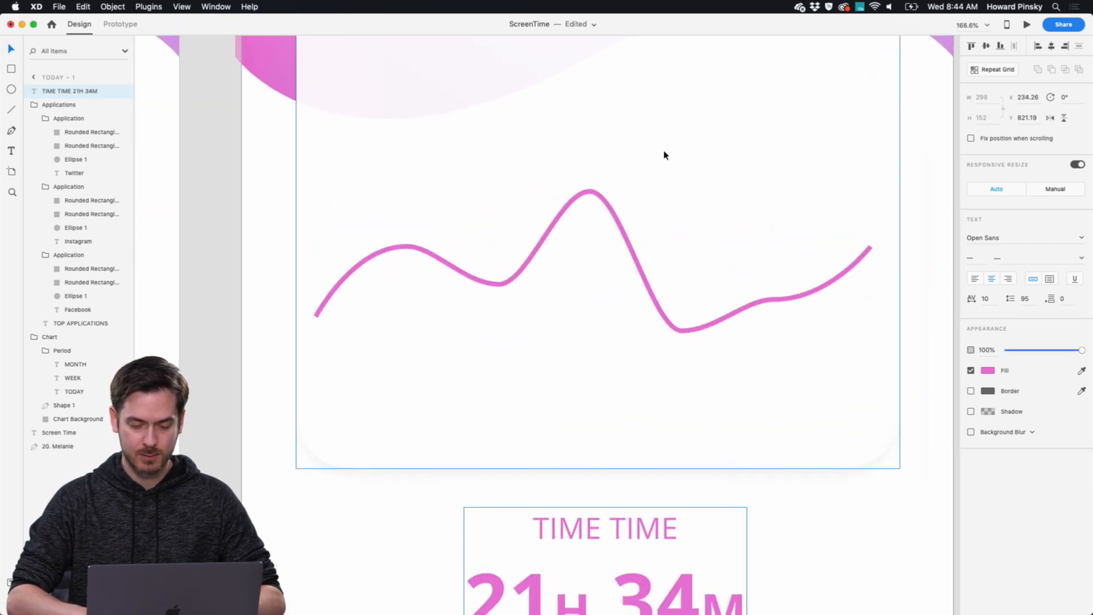
left_click(607, 208)
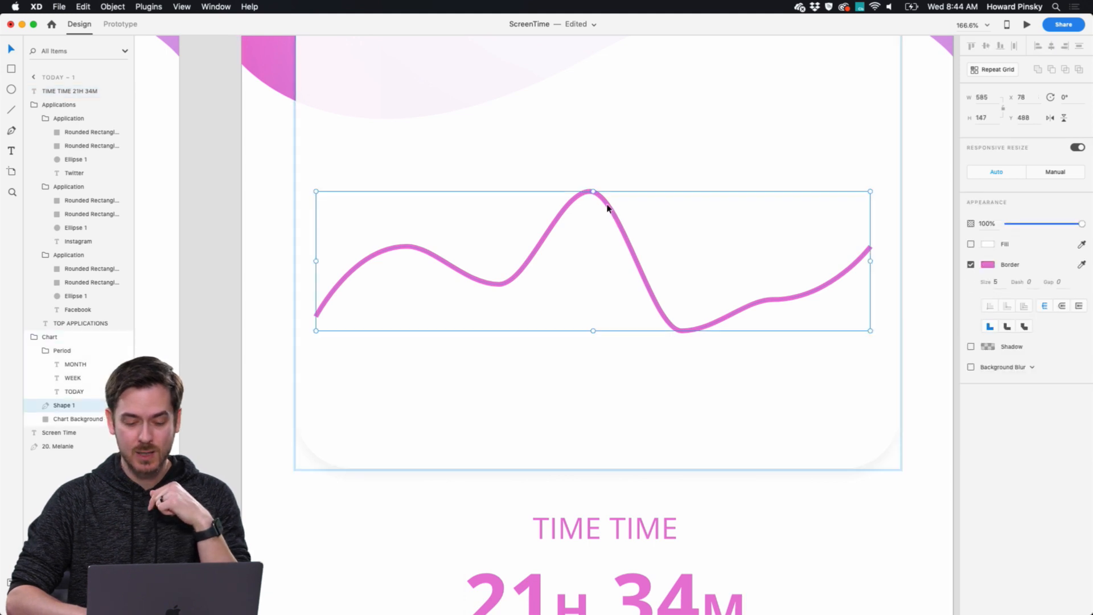
double_click(606, 209)
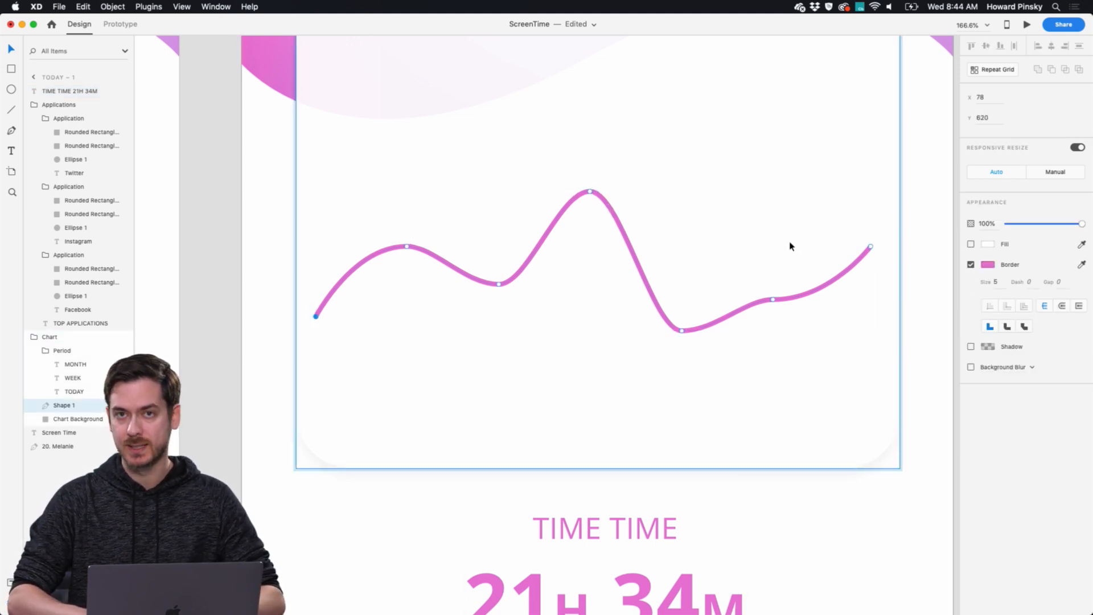
left_click_drag(407, 247, 405, 300)
left_click(422, 191)
left_click(411, 219)
left_click_drag(499, 284, 502, 130)
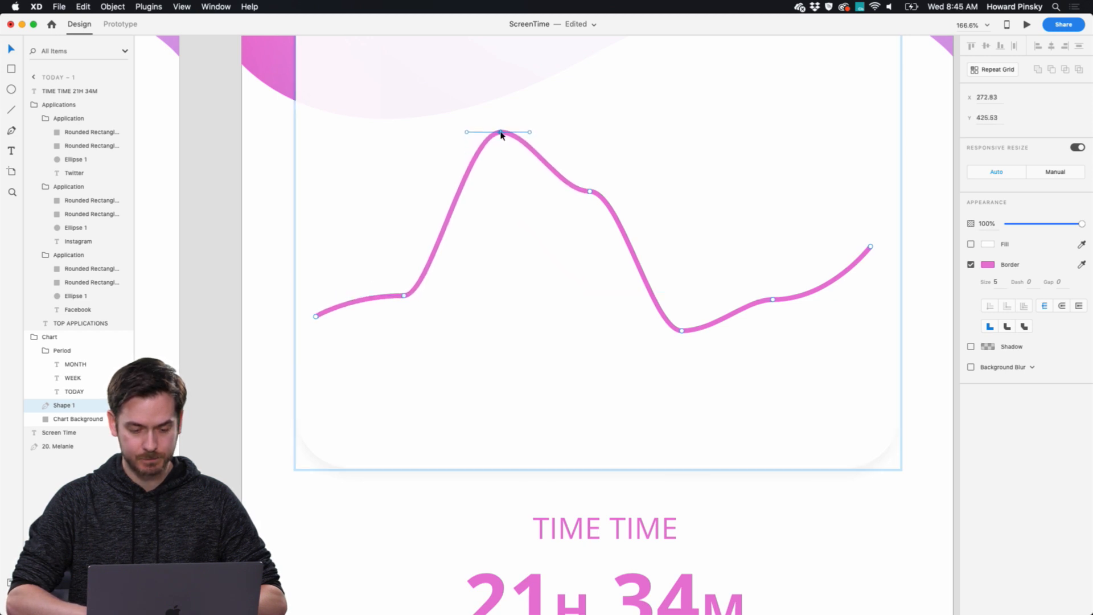
Raise the chart line's fourth and fifth anchor points, and lower the sixth point and the end point.
left_click_drag(589, 195, 587, 147)
left_click_drag(681, 332, 676, 239)
left_click_drag(771, 303, 773, 365)
left_click_drag(870, 248, 868, 305)
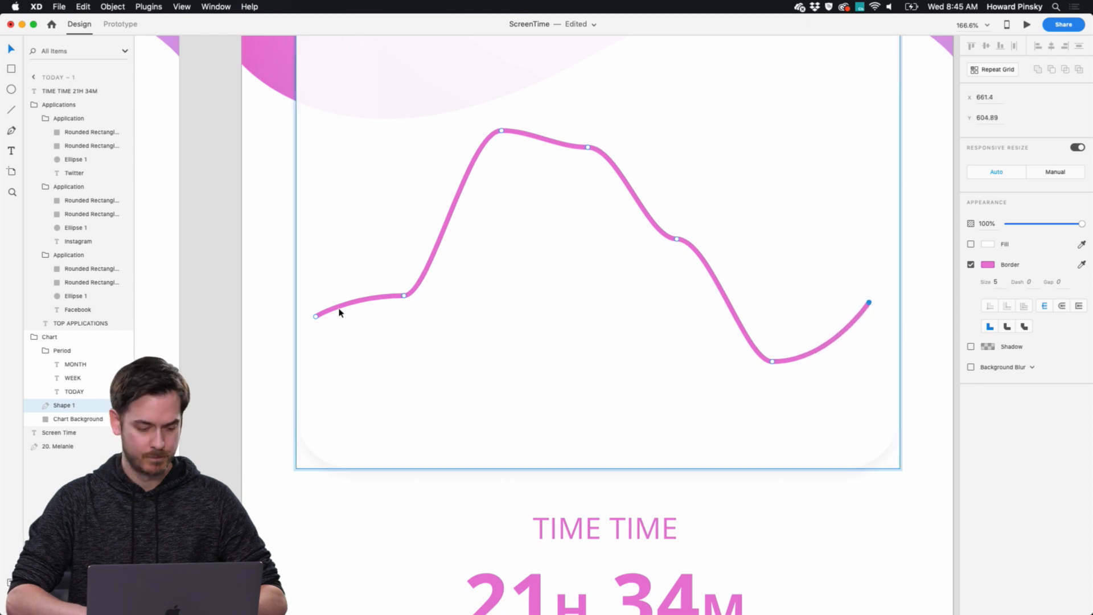
Raise the chart line's starting point to about Y 560 and lower its third anchor point to about Y 474.
left_click(315, 317)
left_click_drag(315, 317, 313, 260)
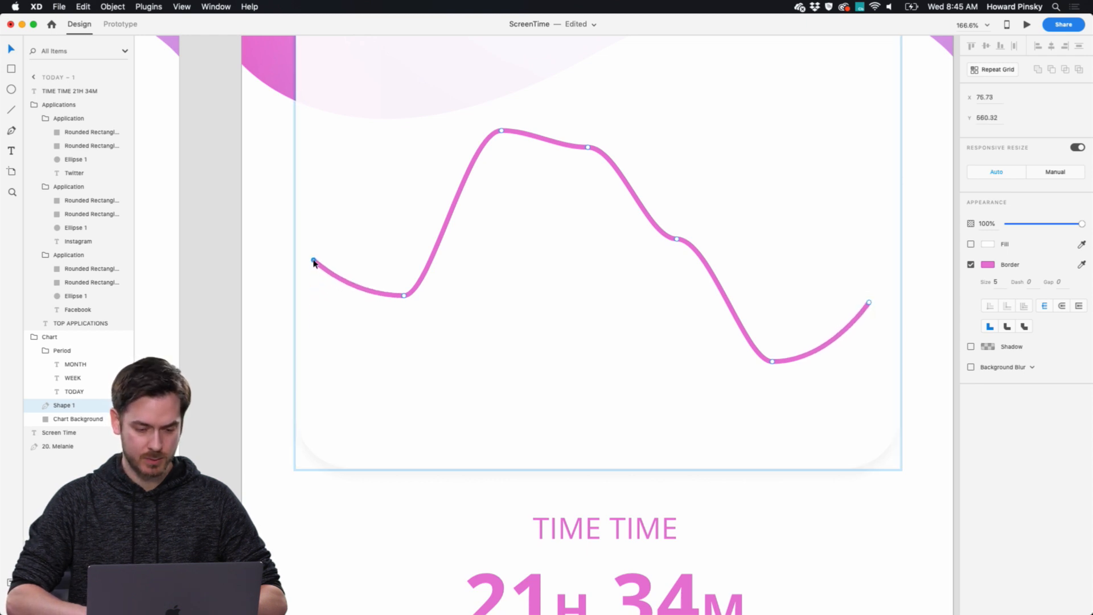
left_click(500, 132)
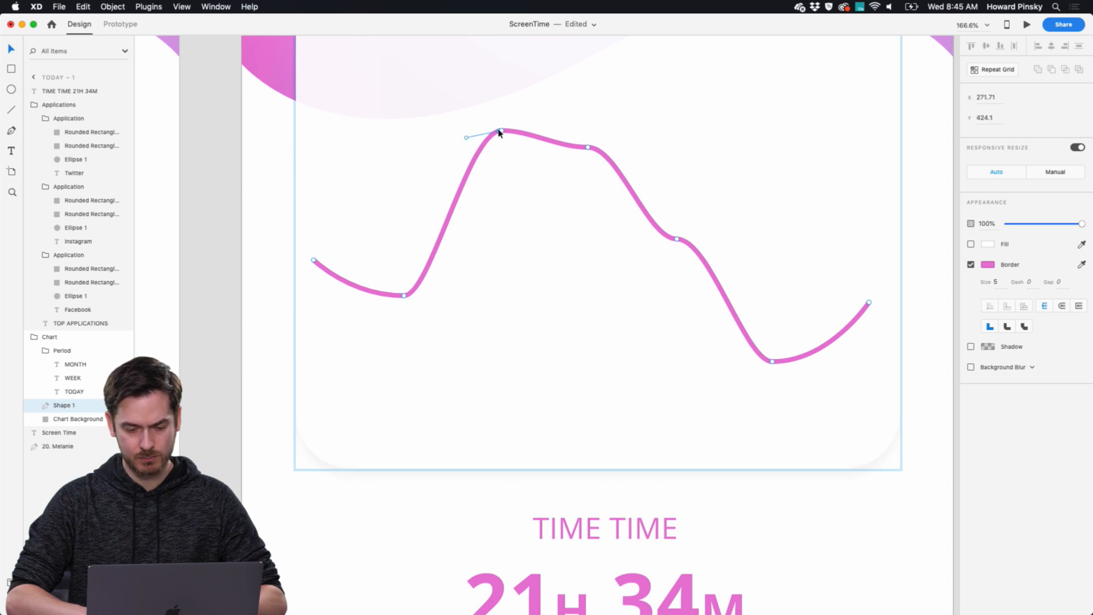
left_click_drag(500, 131, 502, 178)
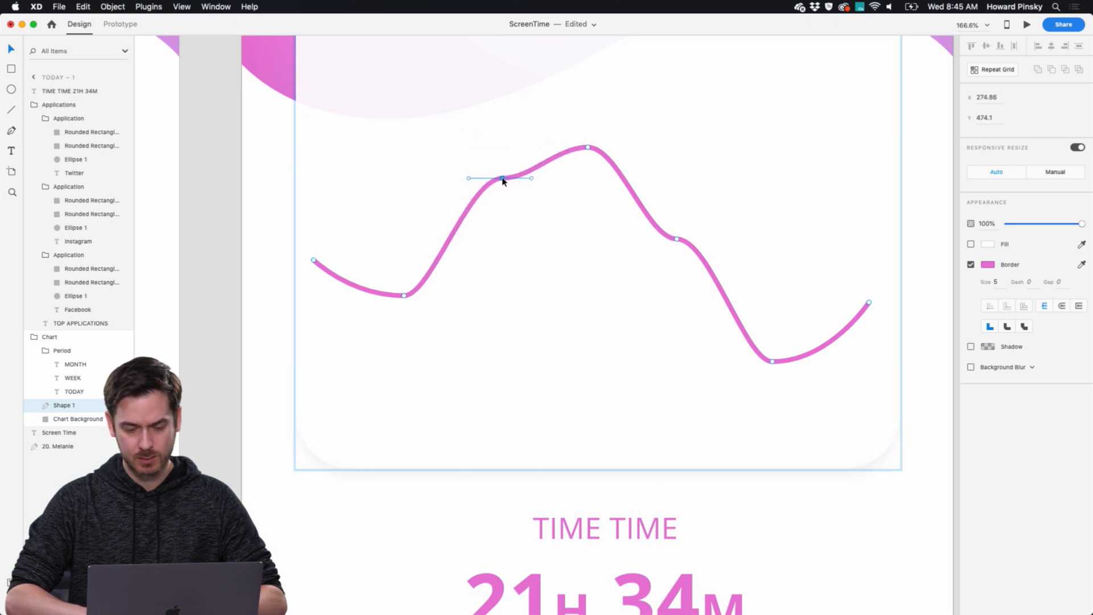
Duplicate the week artboard and place the copy beside it as a third screen.
key("super+0")
scroll(501, 182, "up", 2)
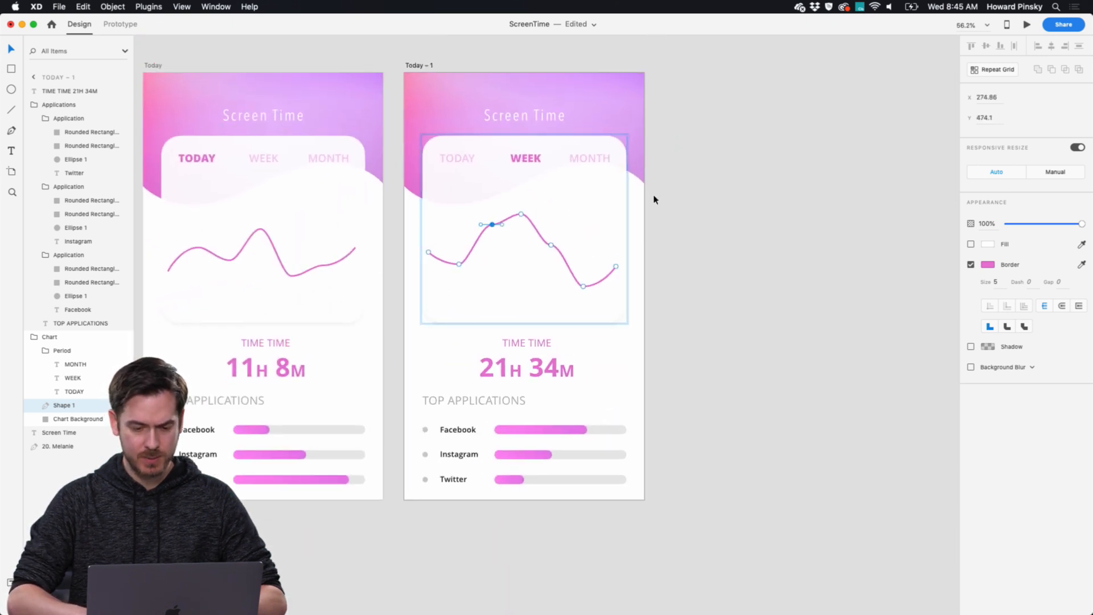
left_click(456, 42)
left_click_drag(424, 65, 679, 70)
Restyle the third artboard's WEEK label as inactive, with Semibold weight and 35% opacity.
scroll(841, 177, "up", 6)
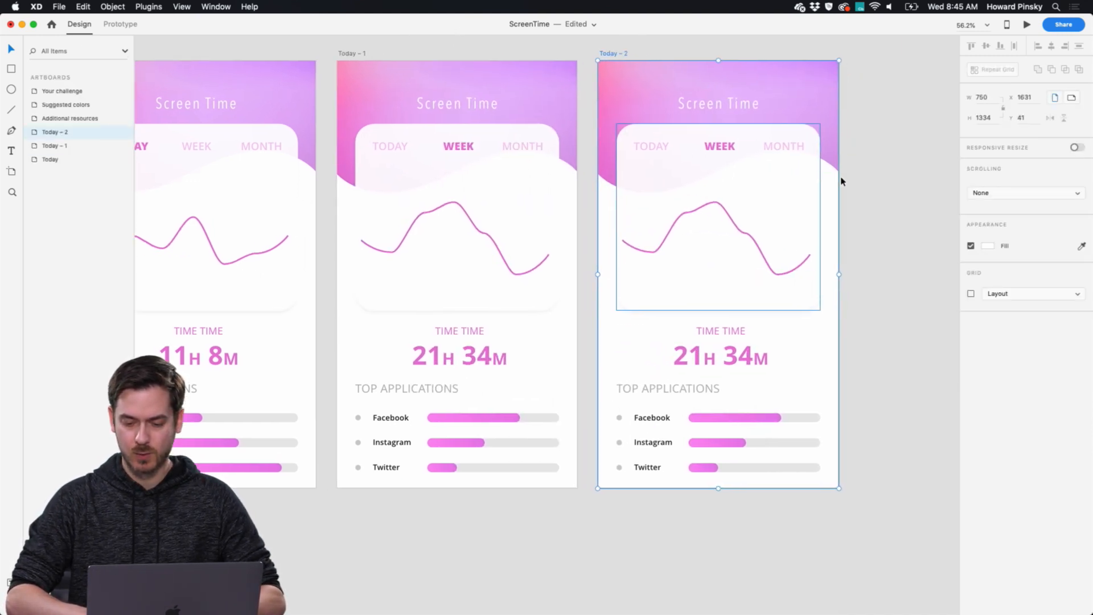
scroll(574, 97, "left", 3)
double_click(572, 119)
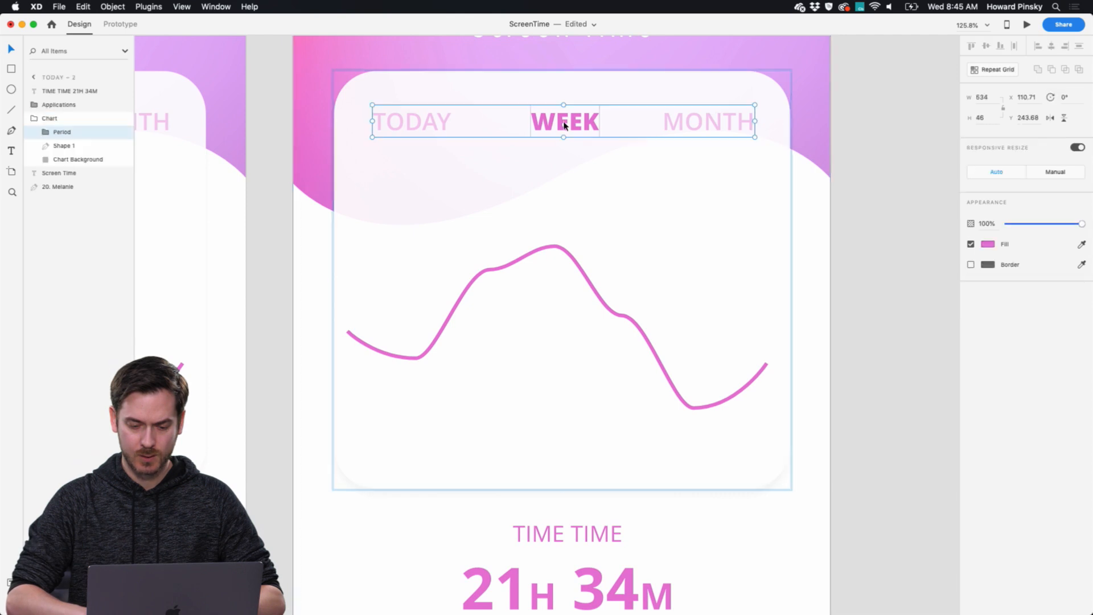
double_click(578, 127)
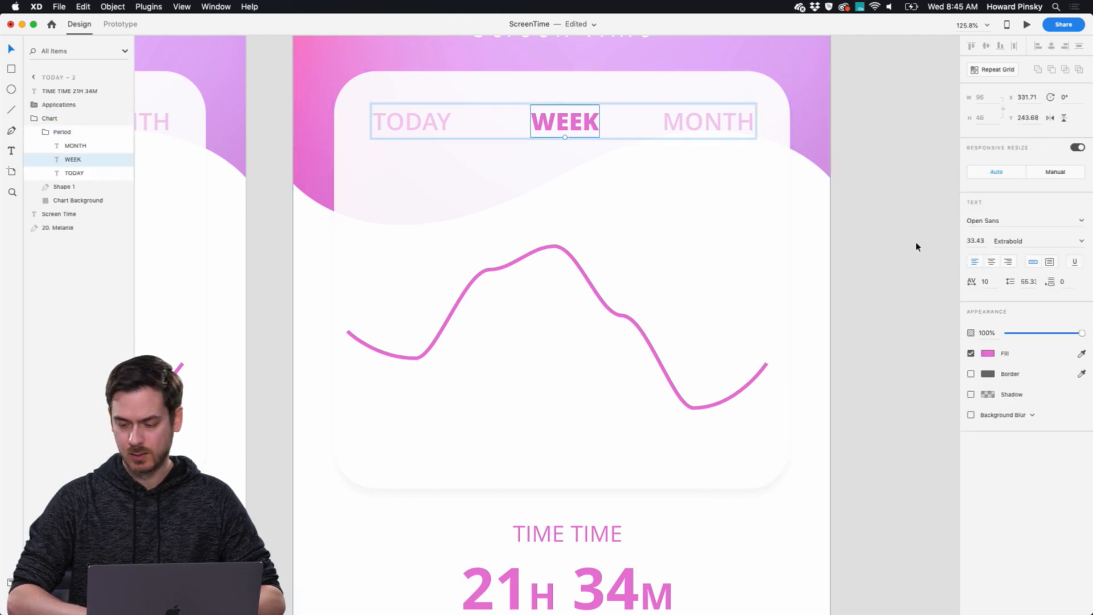
left_click(1080, 242)
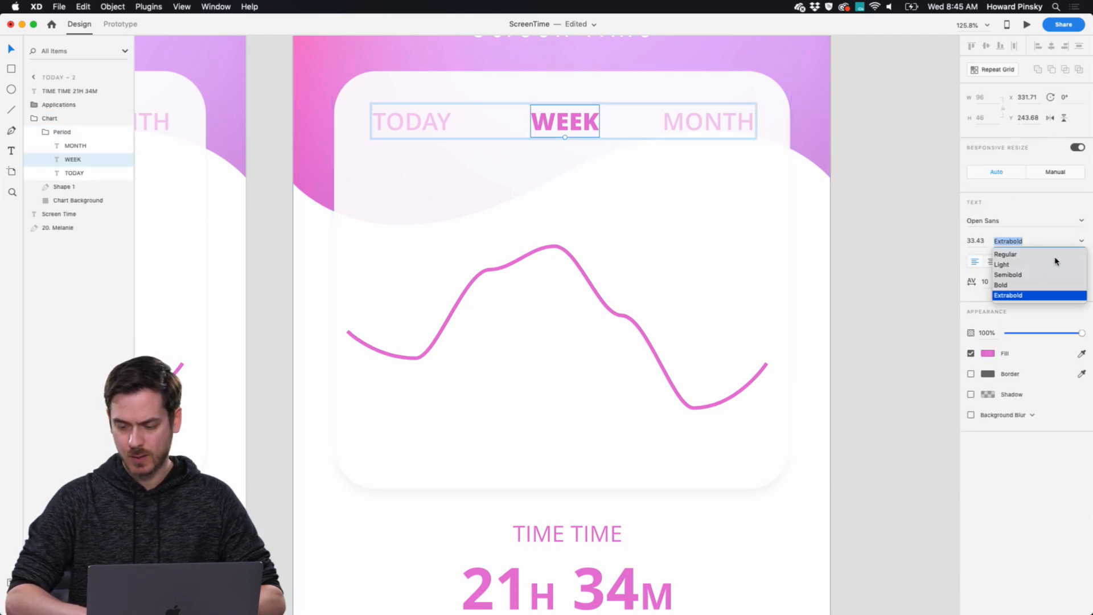
left_click(1029, 255)
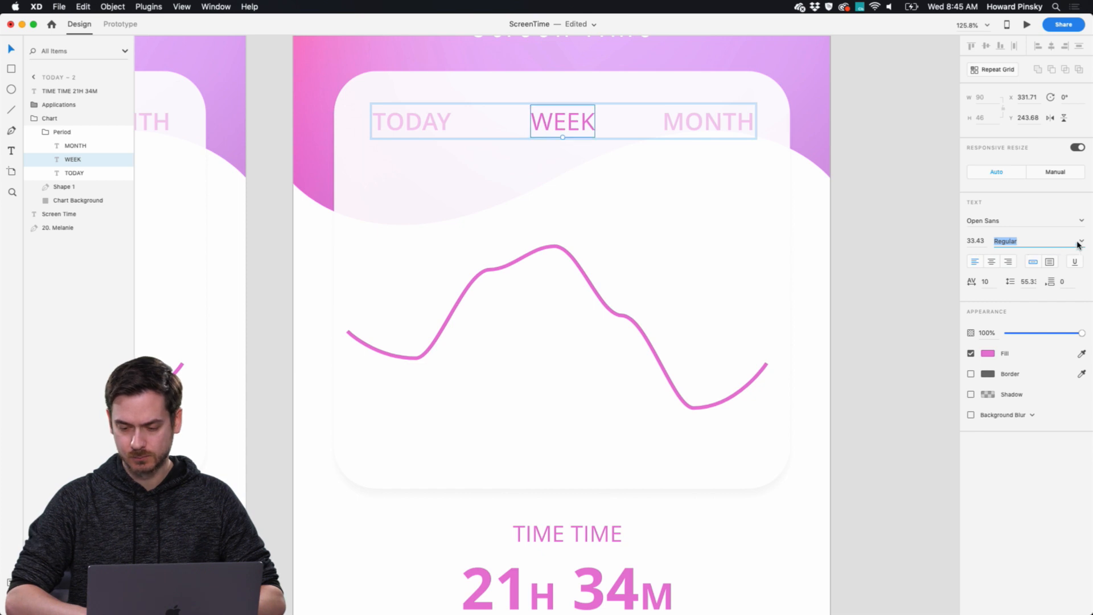
left_click(1081, 241)
left_click(1029, 275)
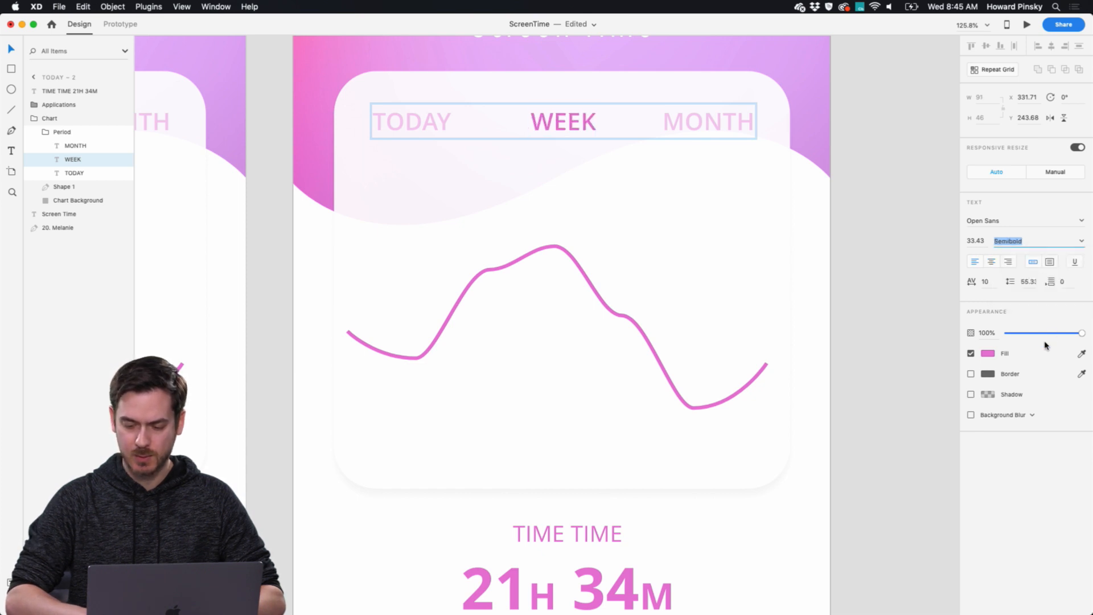
left_click(984, 332)
type("35")
key("Return")
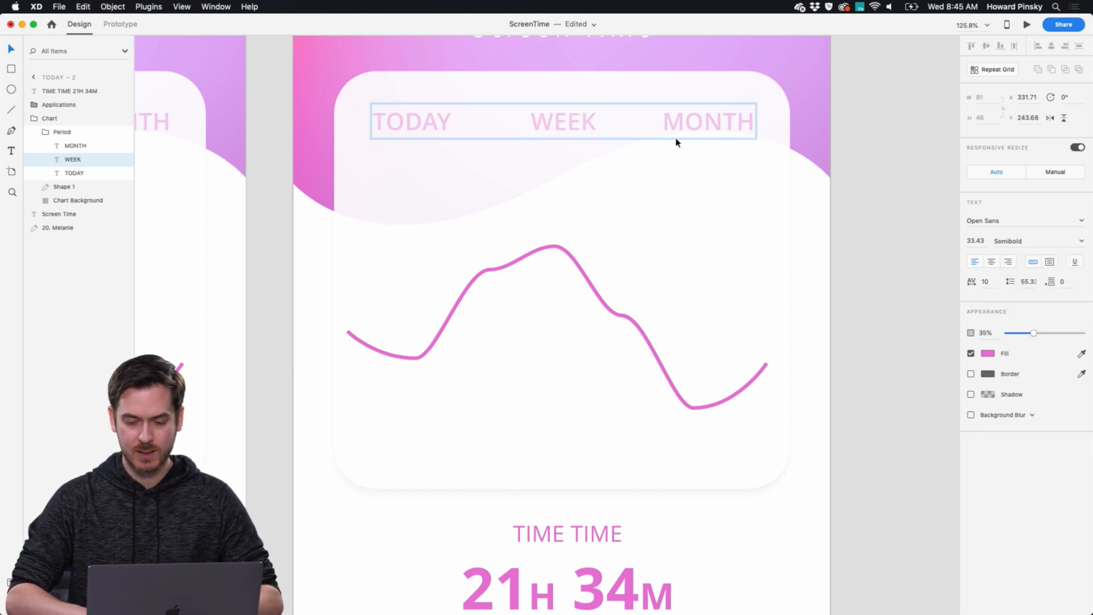
Make the third artboard's MONTH label active with 100% opacity and Extrabold weight, and check it in the preview.
double_click(701, 117)
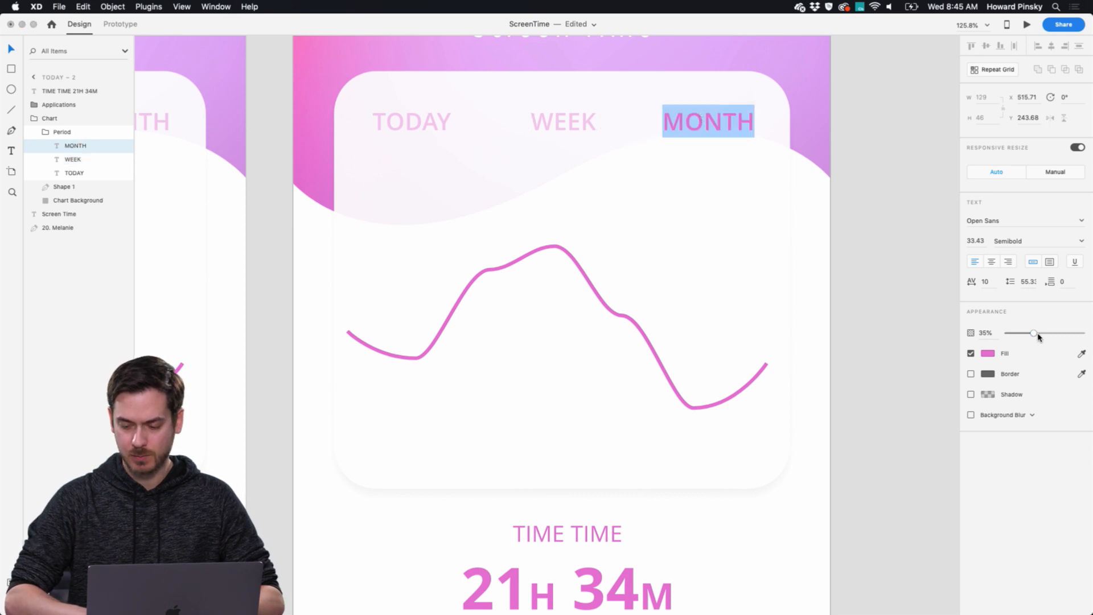
left_click_drag(1037, 337, 1089, 337)
left_click(1077, 239)
left_click(1029, 296)
key("super+Return")
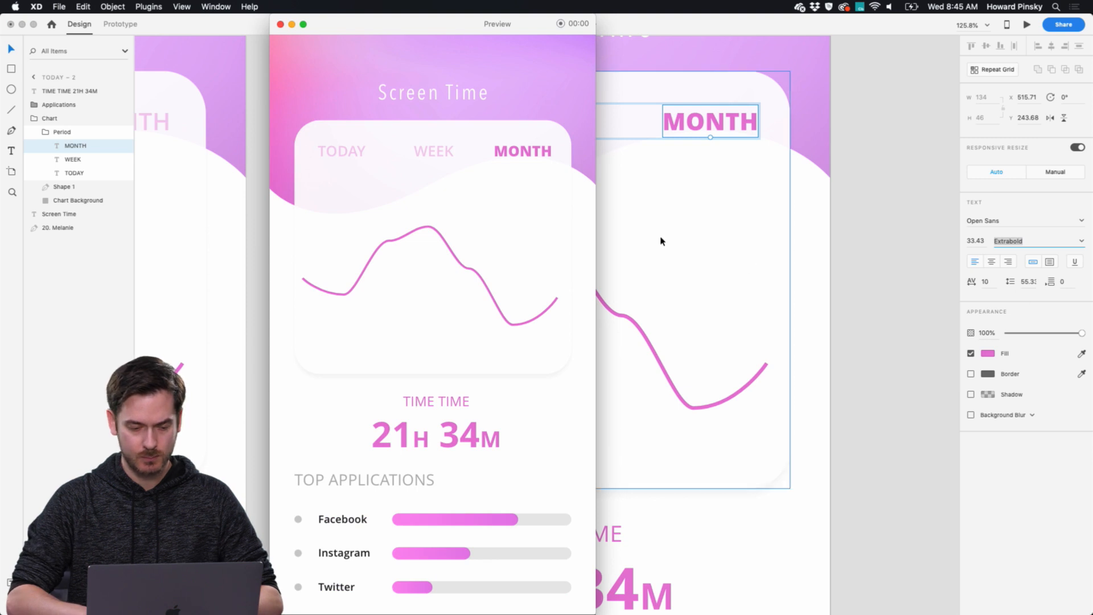
key("super+w")
Lower the month chart line's fourth anchor point, its third to about Y 551 and its starting point to about Y 621.
scroll(776, 244, "down", 2)
left_click(549, 211)
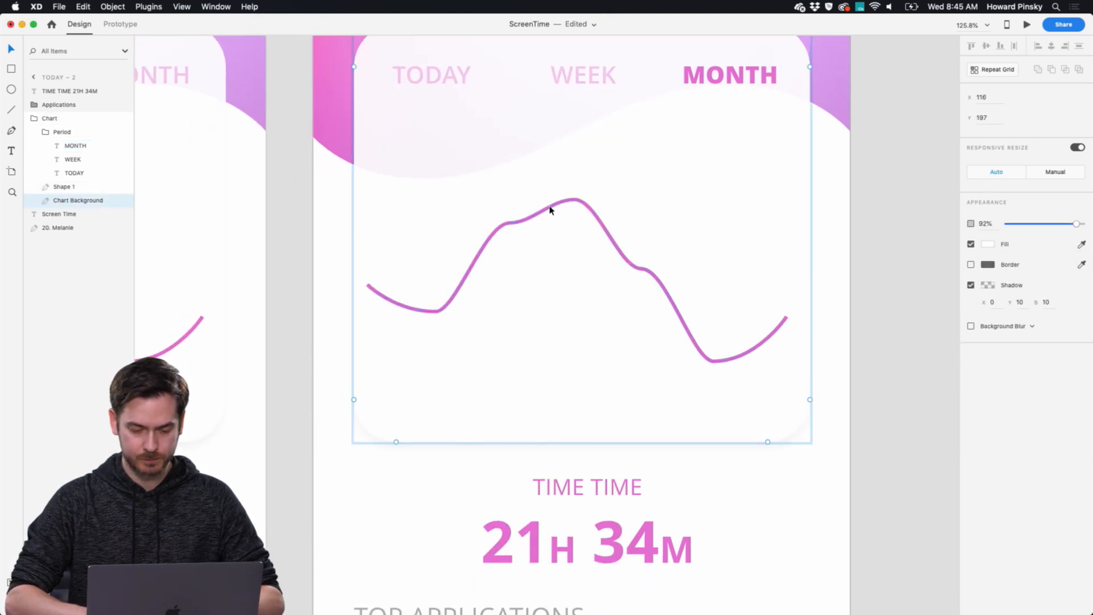
double_click(549, 210)
left_click_drag(574, 200, 573, 314)
left_click_drag(510, 225, 509, 280)
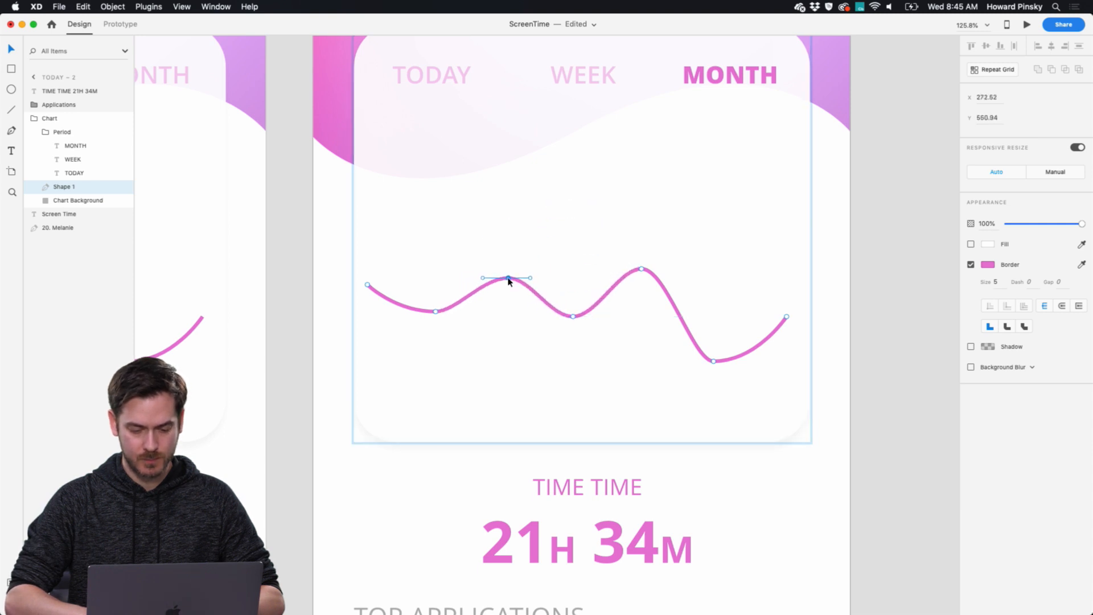
left_click_drag(367, 285, 368, 330)
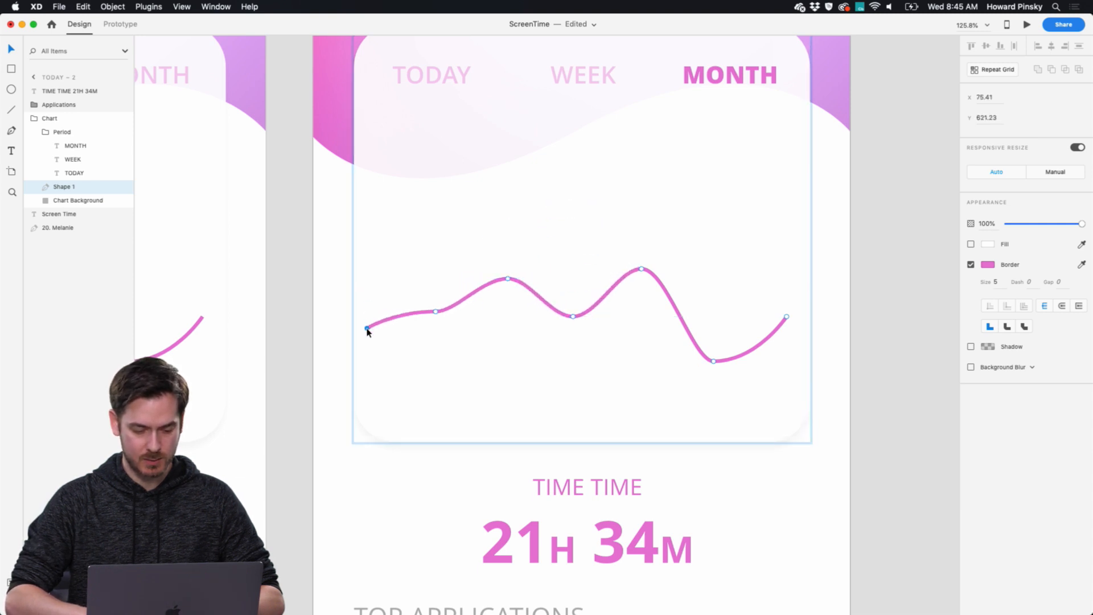
Raise the month chart line's fifth anchor point, its sixth to about Y 605 and its end point to about Y 539.
left_click_drag(642, 269, 639, 232)
left_click(713, 362)
double_click(714, 361)
left_click_drag(714, 361, 711, 317)
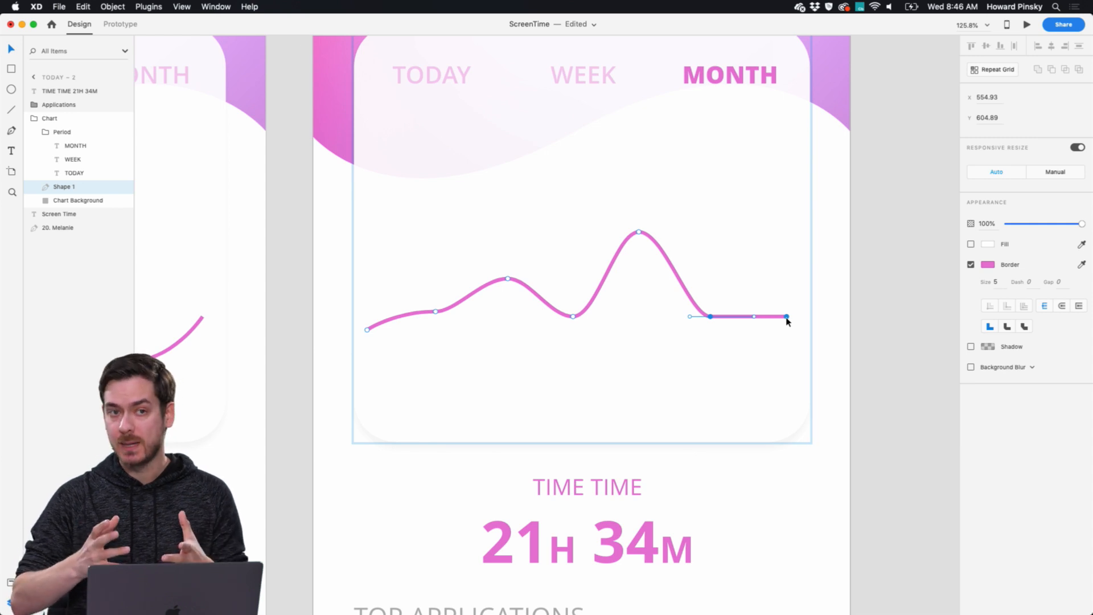
left_click_drag(786, 317, 784, 272)
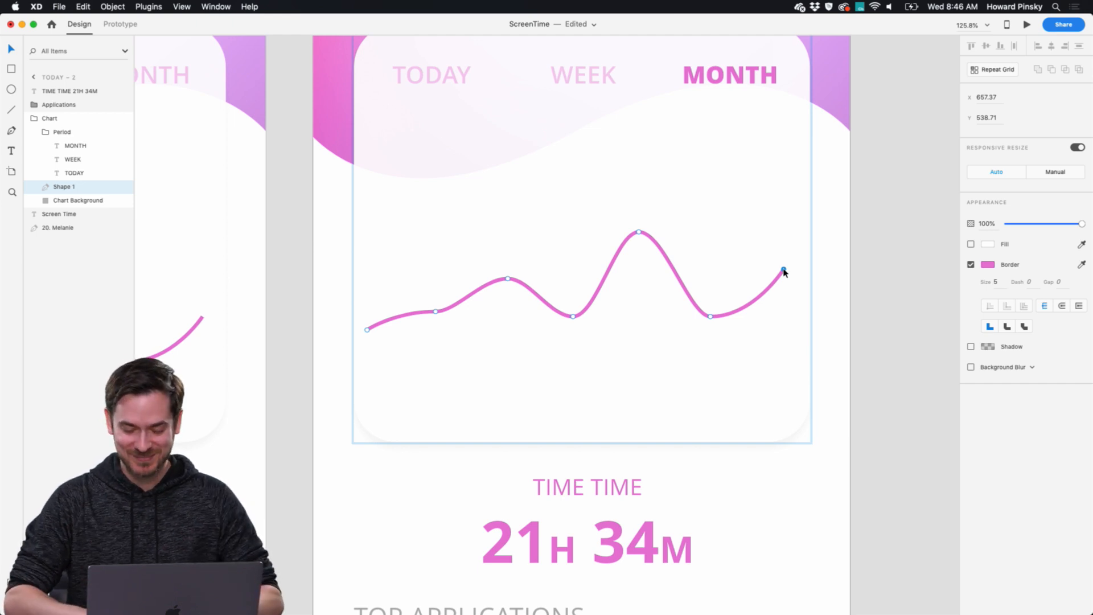
Change the hours in the month artboard's total time to 92.
scroll(783, 278, "down", 3)
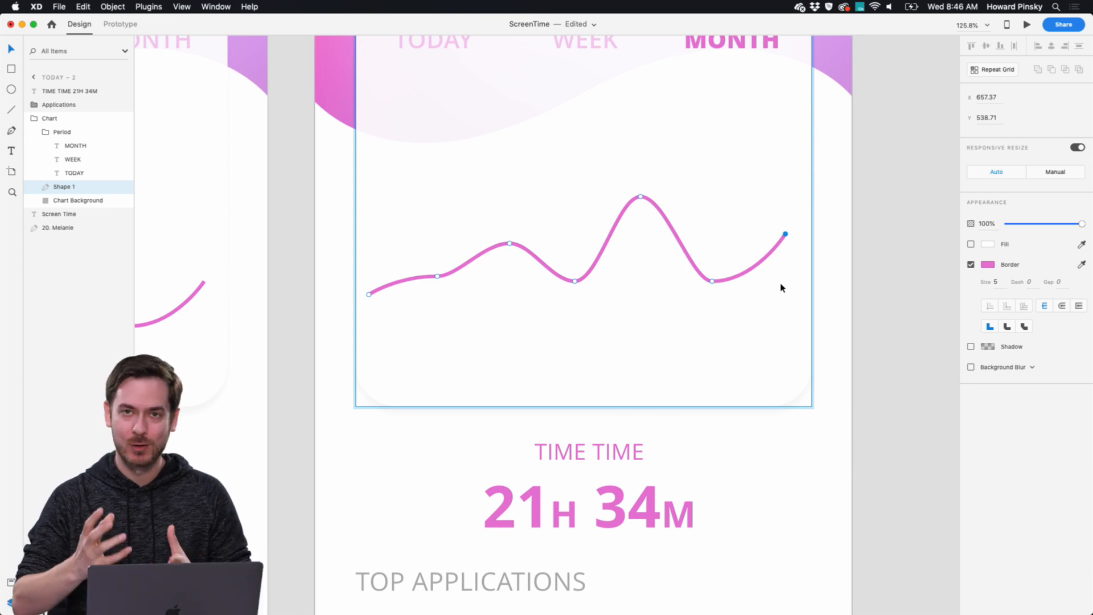
scroll(771, 275, "down", 10)
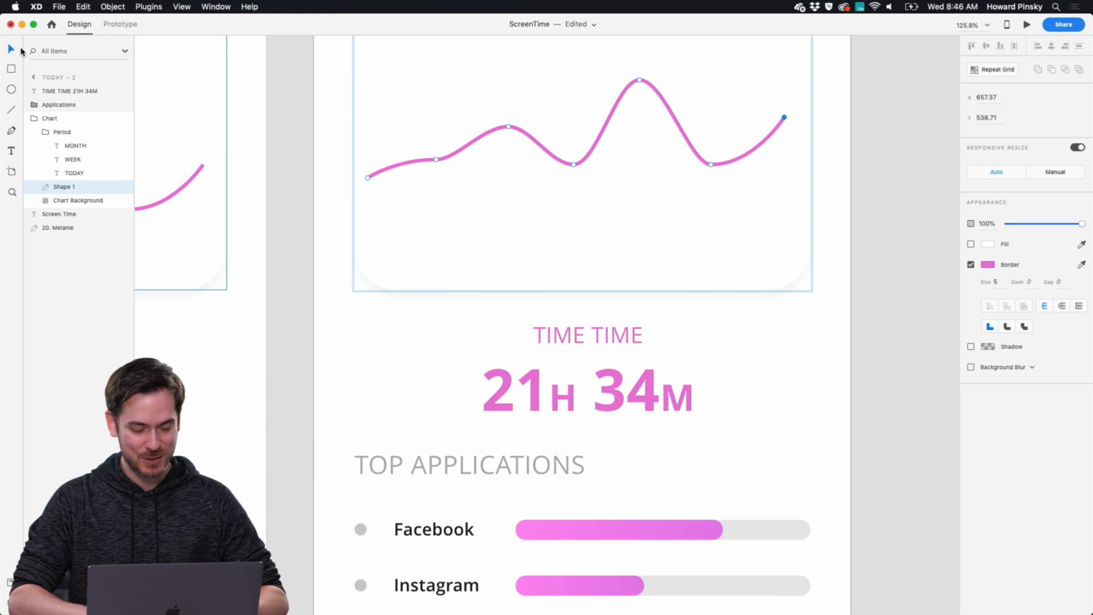
double_click(569, 393)
left_click(548, 390)
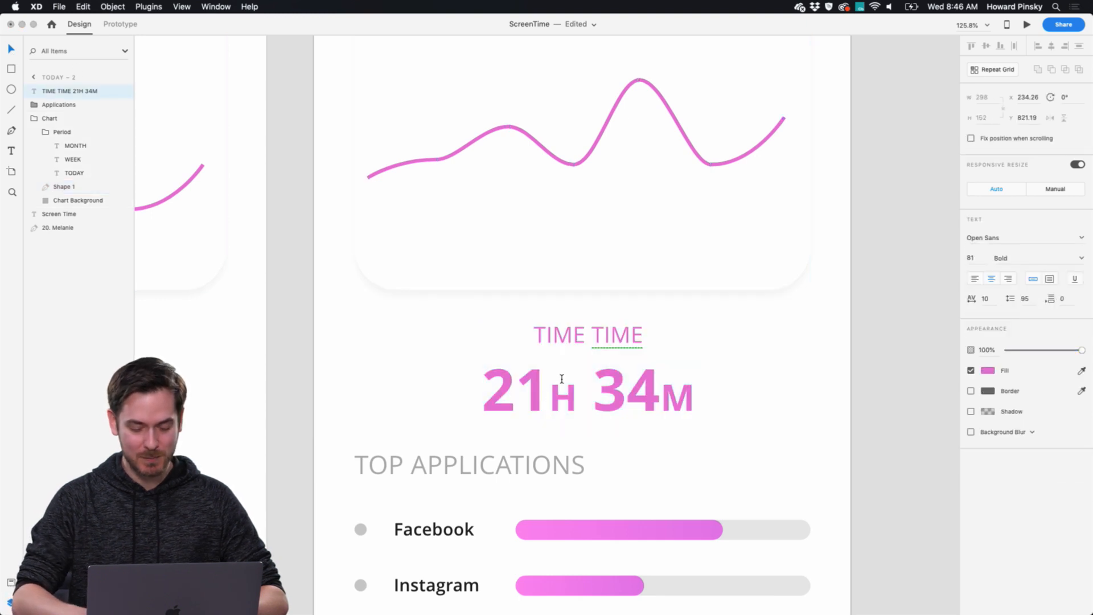
key("BackSpace")
key("BackSpace")
type("92")
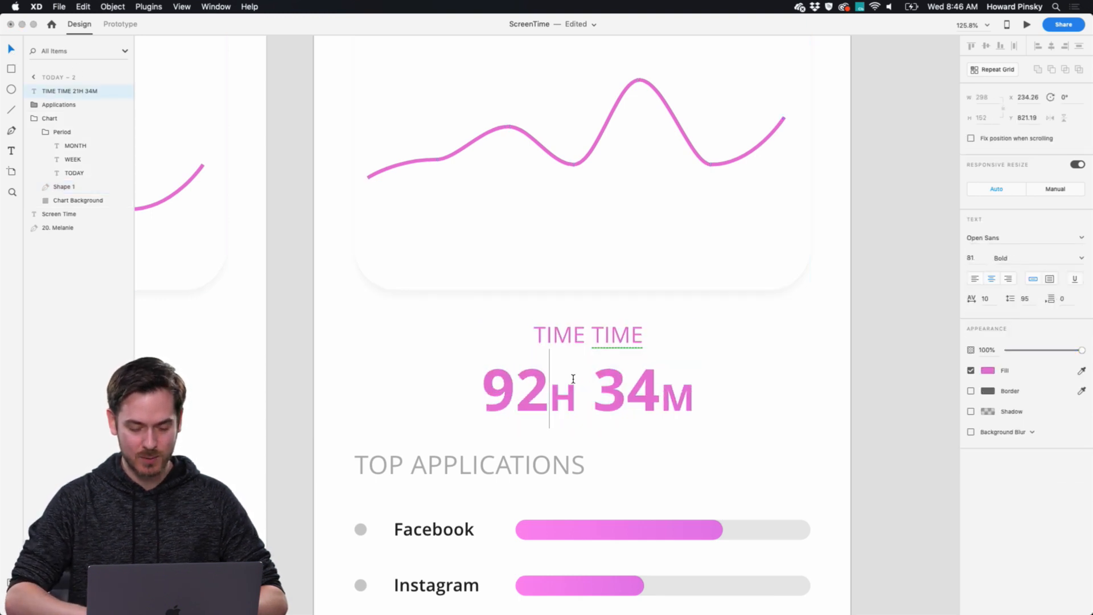
Replace the minutes in the month artboard's total time with 2.
left_click(620, 384)
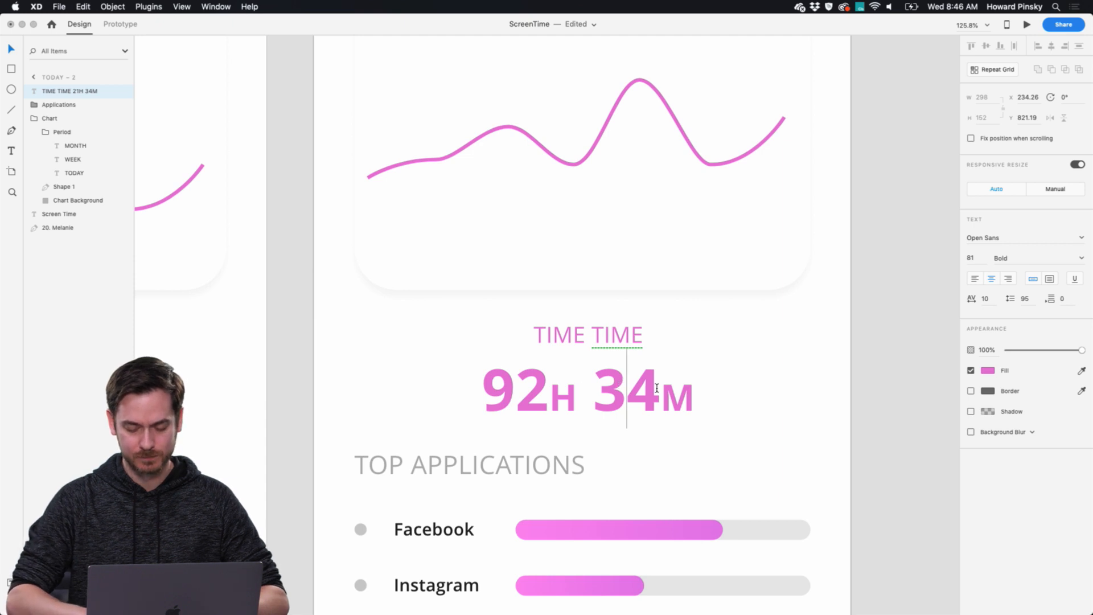
left_click_drag(658, 388, 620, 389)
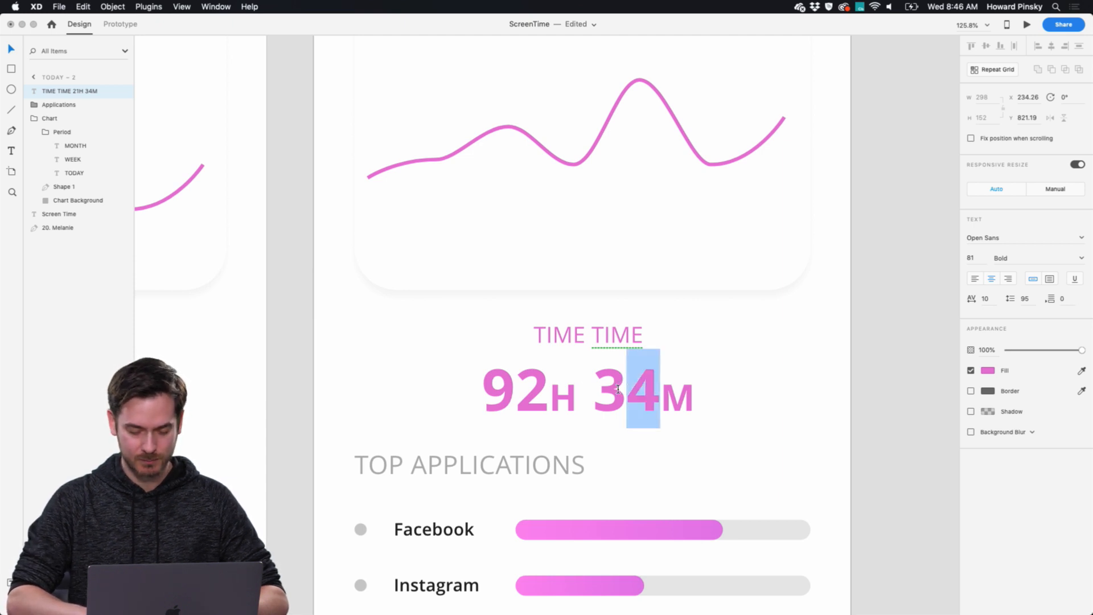
type("2")
key("BackSpace")
key("BackSpace")
type("2")
key("Escape")
Shorten the Facebook usage bar on the month artboard to about a quarter of its track.
scroll(844, 368, "down", 5)
left_click(673, 375)
double_click(673, 375)
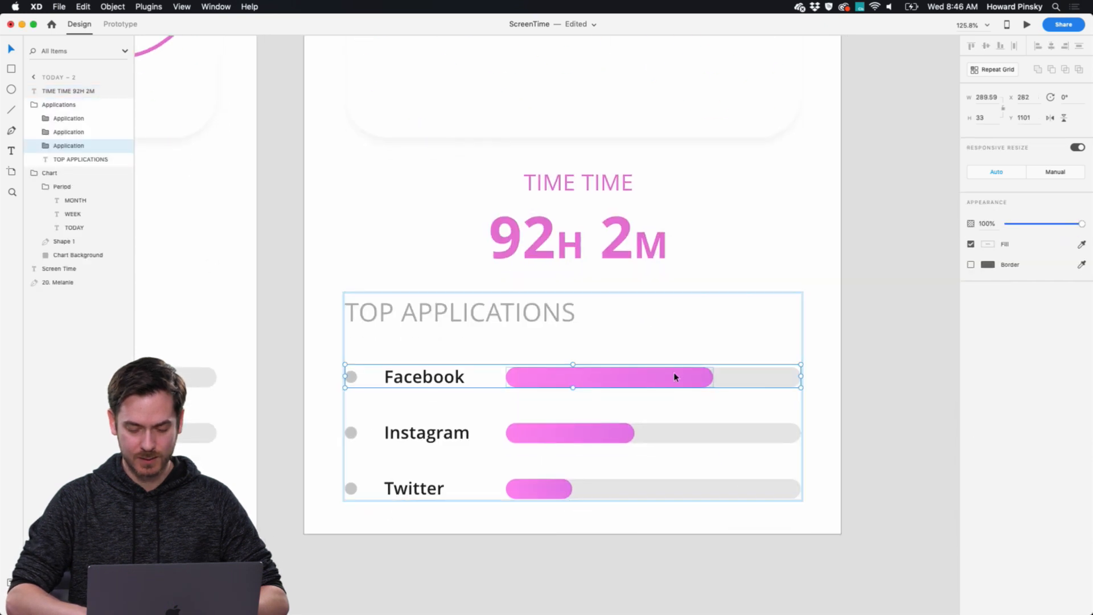
double_click(677, 376)
left_click_drag(713, 376, 574, 377)
Lengthen the month artboard's Instagram bar to almost its full track and the Twitter bar to slightly less.
left_click(597, 432)
double_click(597, 433)
left_click_drag(634, 433, 782, 433)
left_click(530, 488)
double_click(529, 488)
left_click_drag(571, 488, 765, 491)
left_click(705, 329)
Select the Today artboard and switch from design to prototype mode.
scroll(705, 328, "down", 5)
scroll(706, 331, "left", 5)
scroll(705, 331, "up", 2)
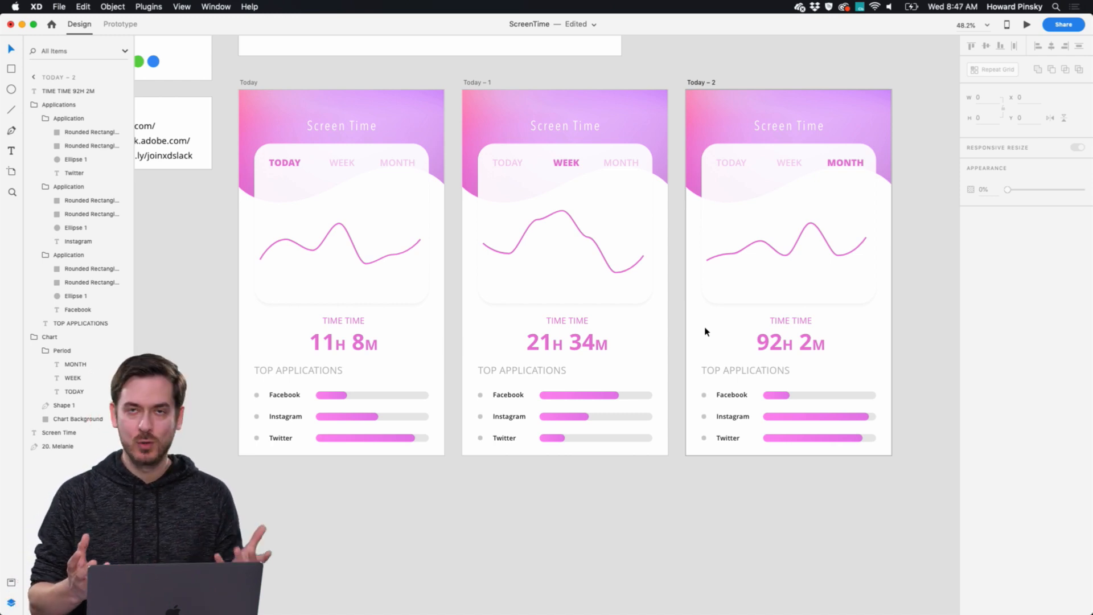
left_click(251, 83)
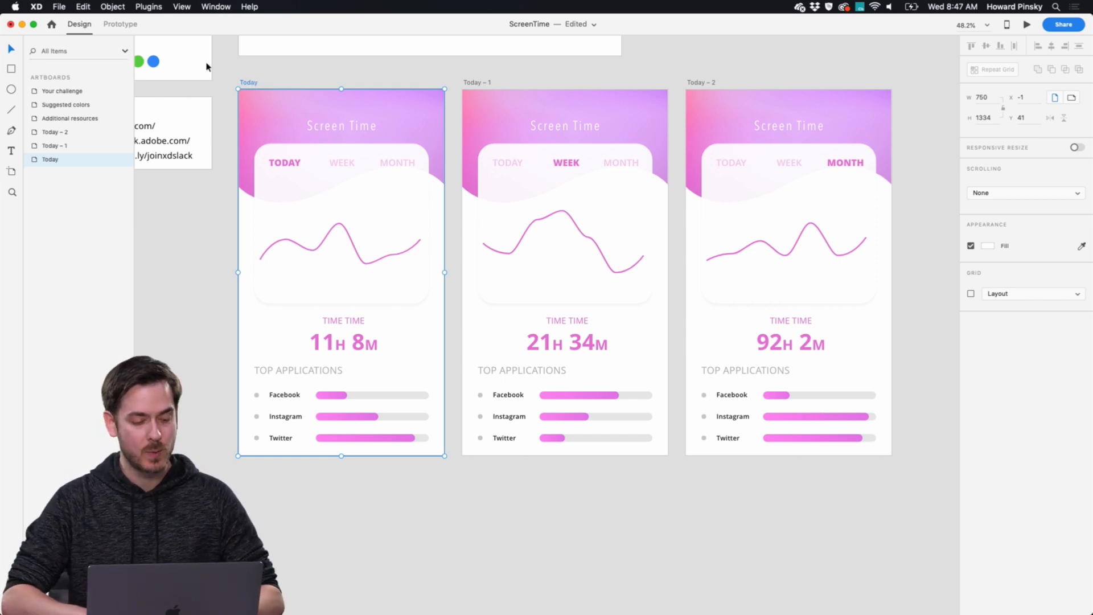
left_click(117, 26)
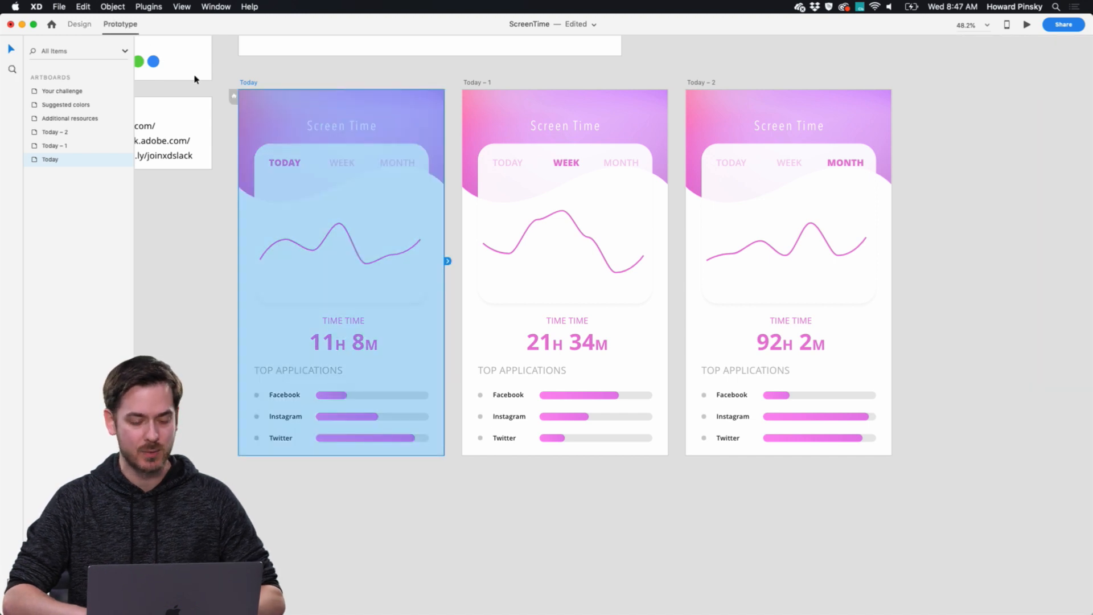
scroll(330, 184, "up", 5)
scroll(330, 184, "up", 1)
scroll(330, 184, "down", 1)
scroll(331, 184, "down", 5)
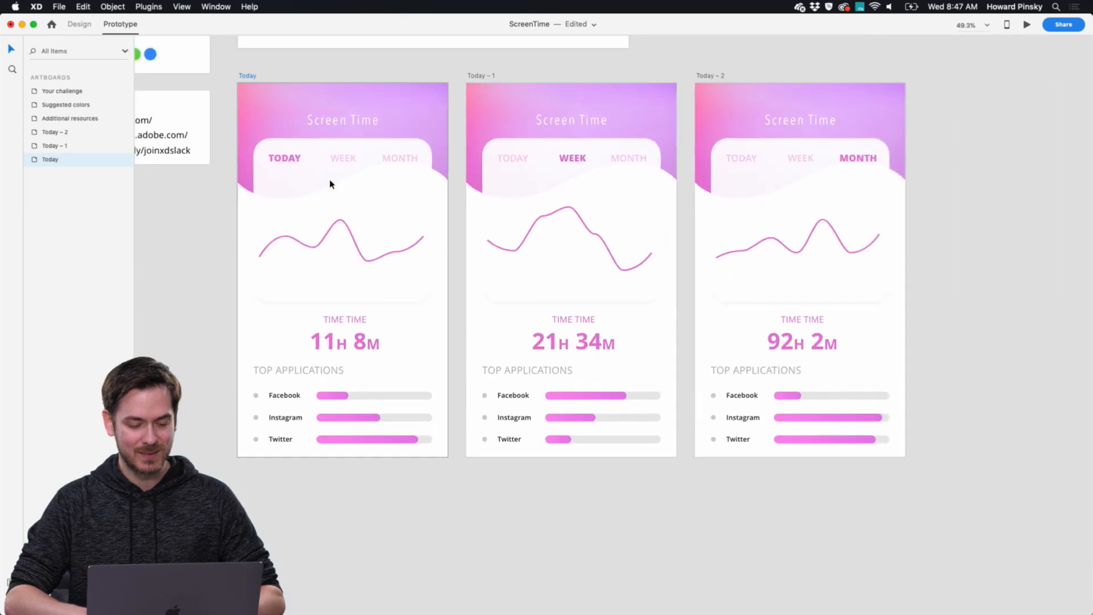
Link the WEEK label on the Today artboard to the Today – 1 artboard.
left_click(337, 157)
double_click(340, 161)
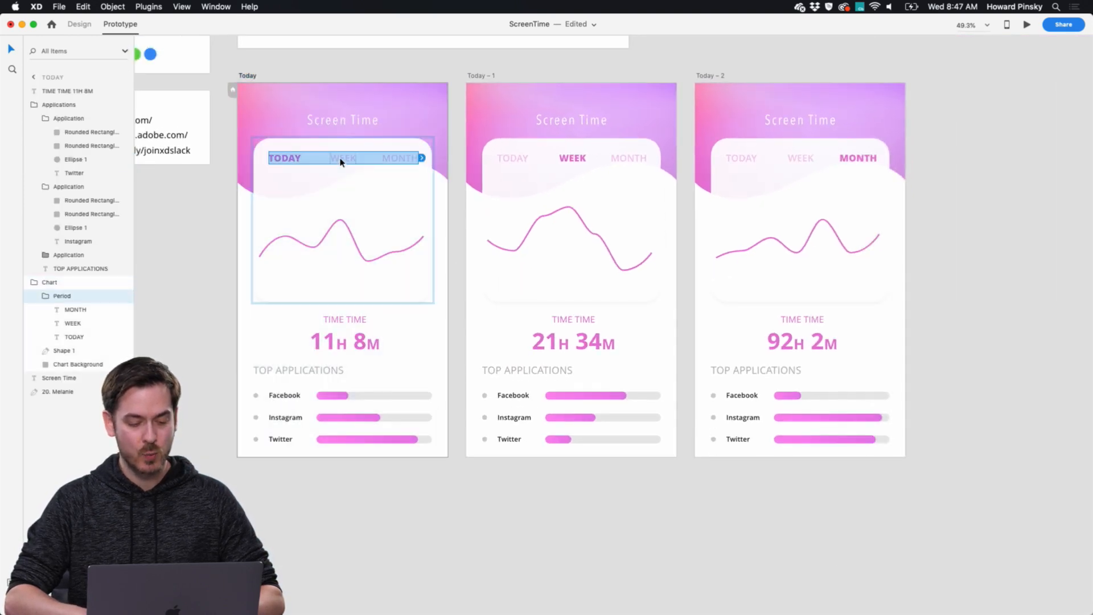
double_click(340, 162)
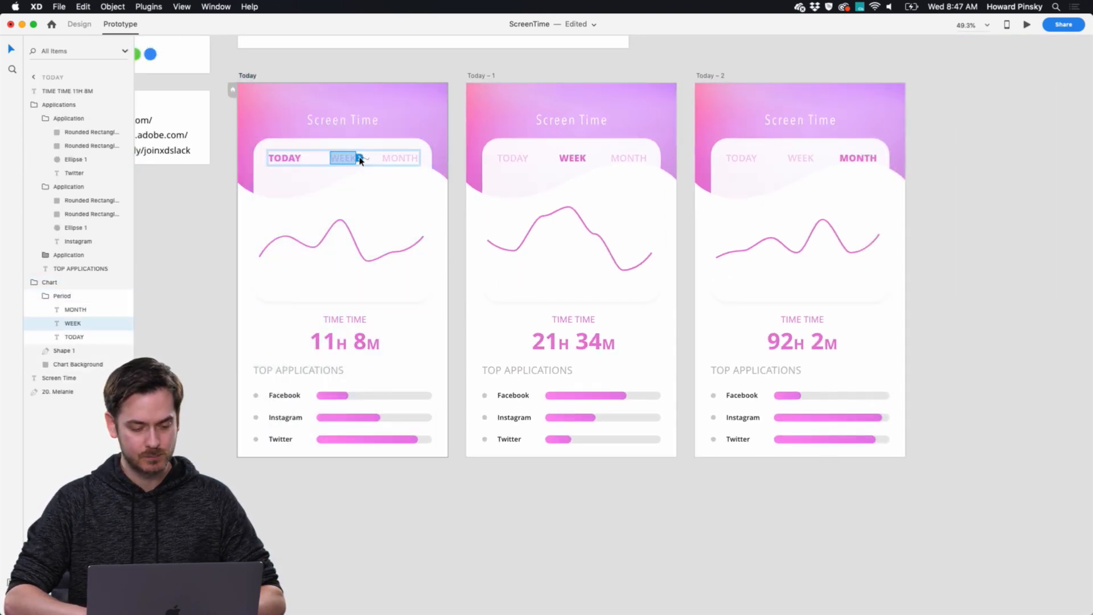
left_click_drag(359, 157, 573, 113)
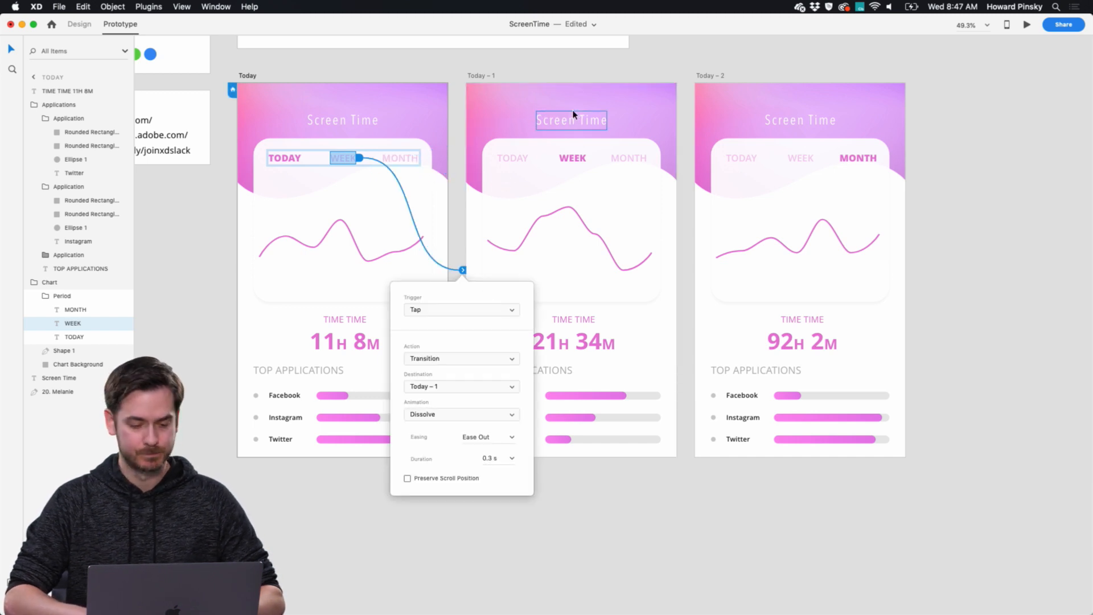
Keep the WEEK link's trigger as Tap and set its action to Auto-Animate.
left_click(458, 310)
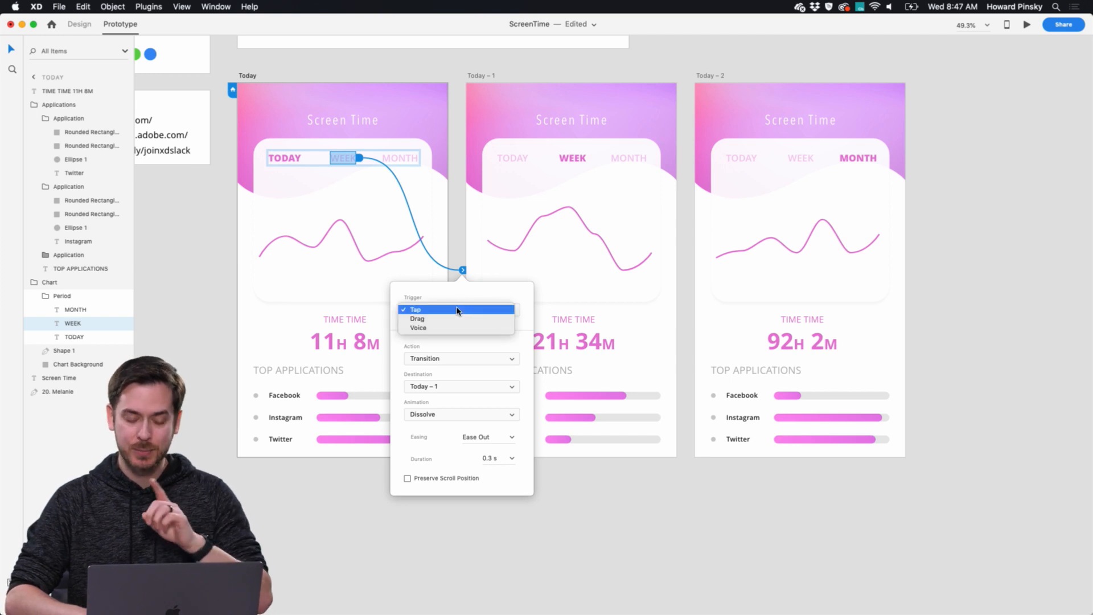
left_click(458, 310)
left_click(459, 363)
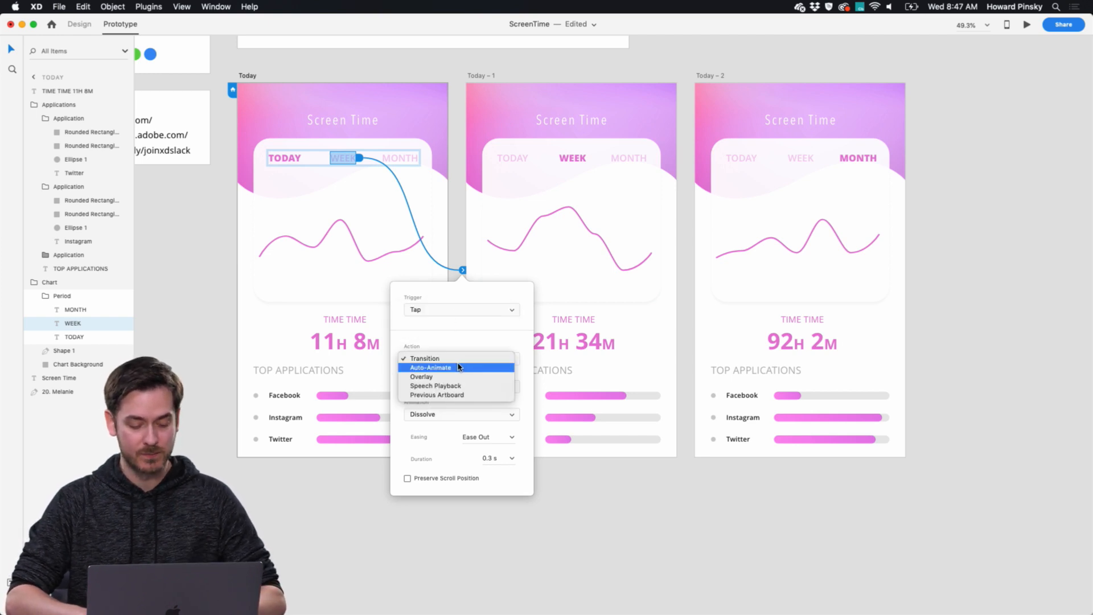
left_click(457, 367)
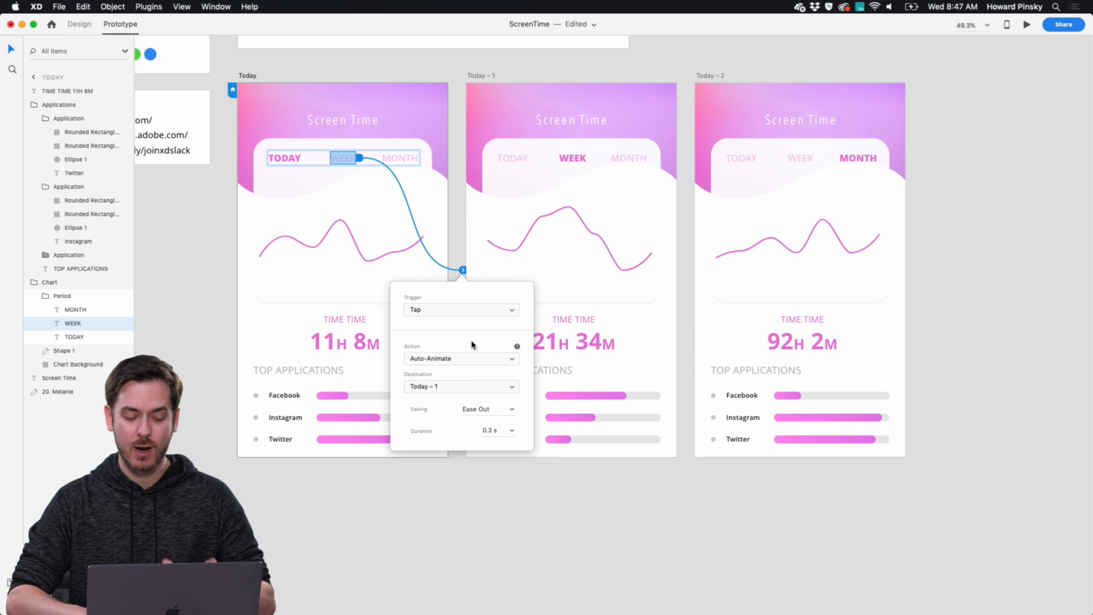
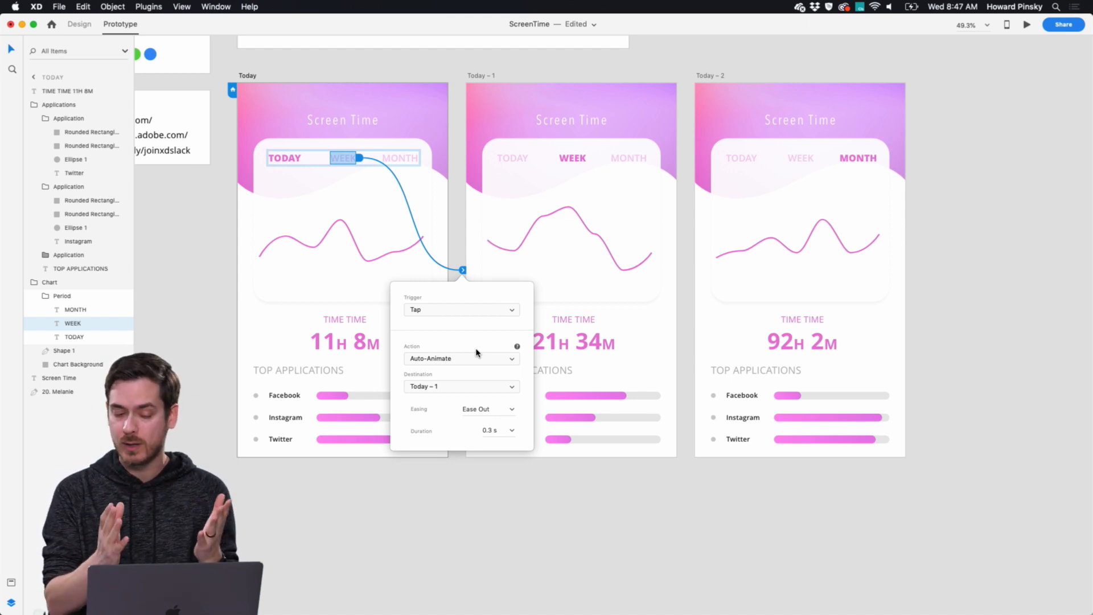
Set the WEEK link's easing to Ease In-Out and its duration to 0.8 s.
left_click(512, 409)
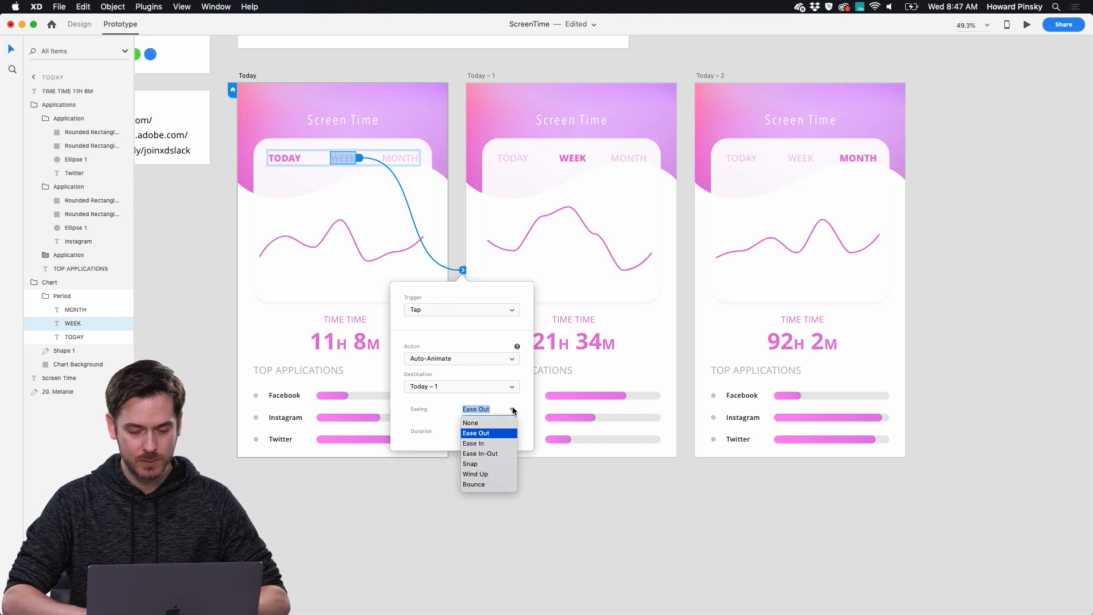
left_click(493, 453)
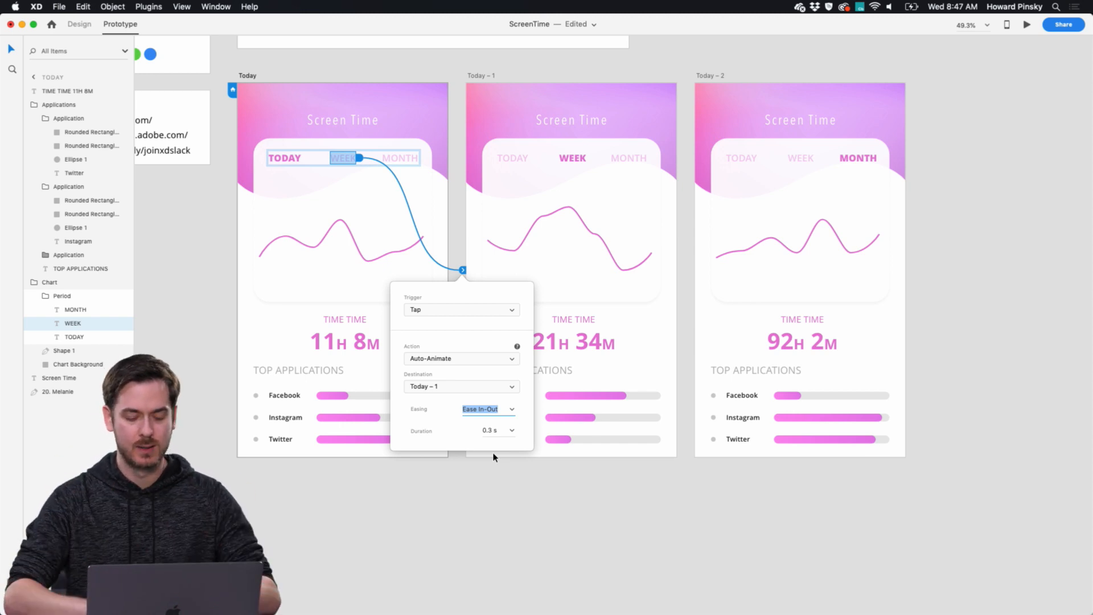
left_click(512, 431)
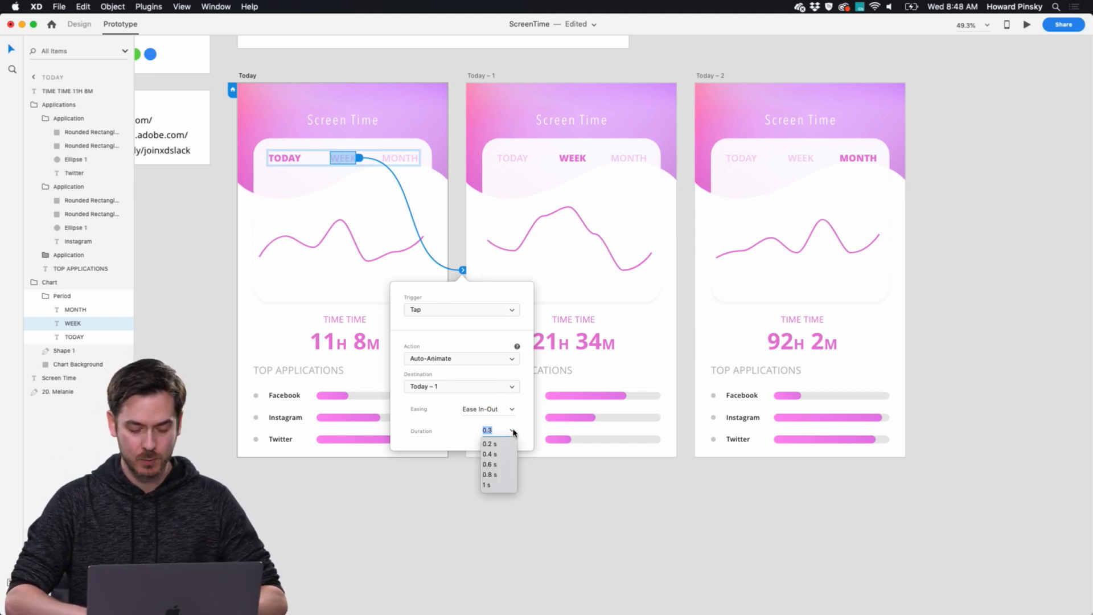
left_click(488, 474)
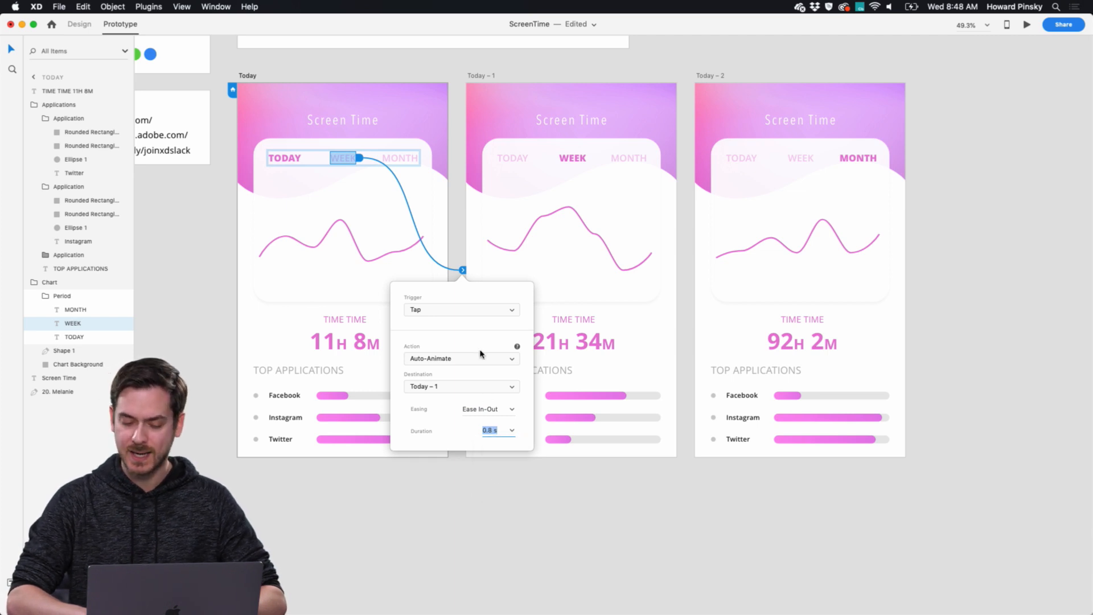
Preview the prototype from the Today artboard, test the WEEK transition, and close the preview.
left_click(248, 75)
left_click(1031, 26)
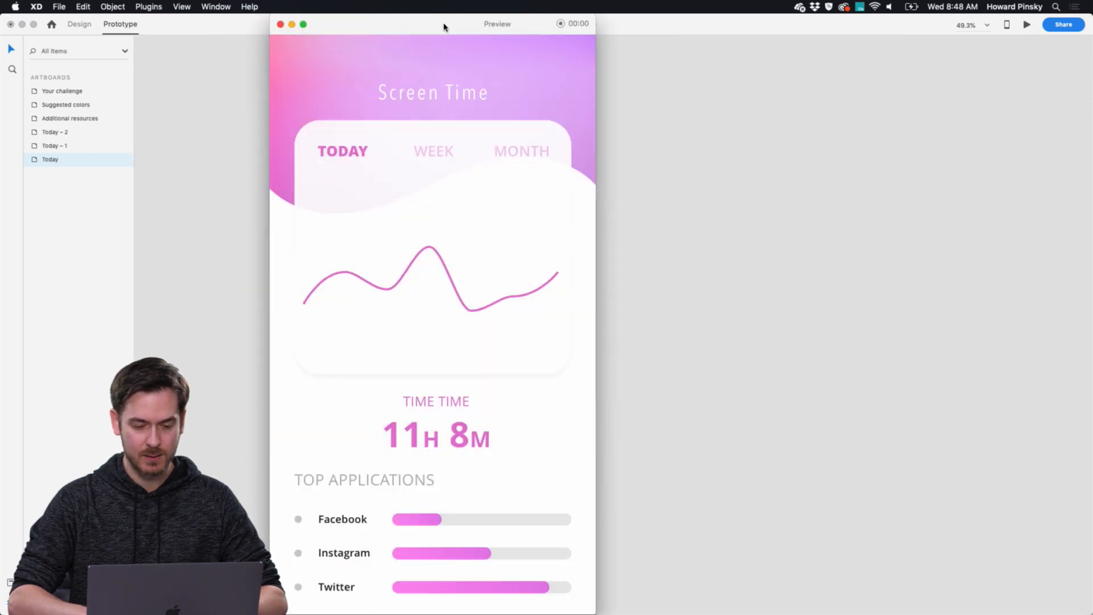
left_click_drag(443, 26, 547, 27)
left_click(529, 155)
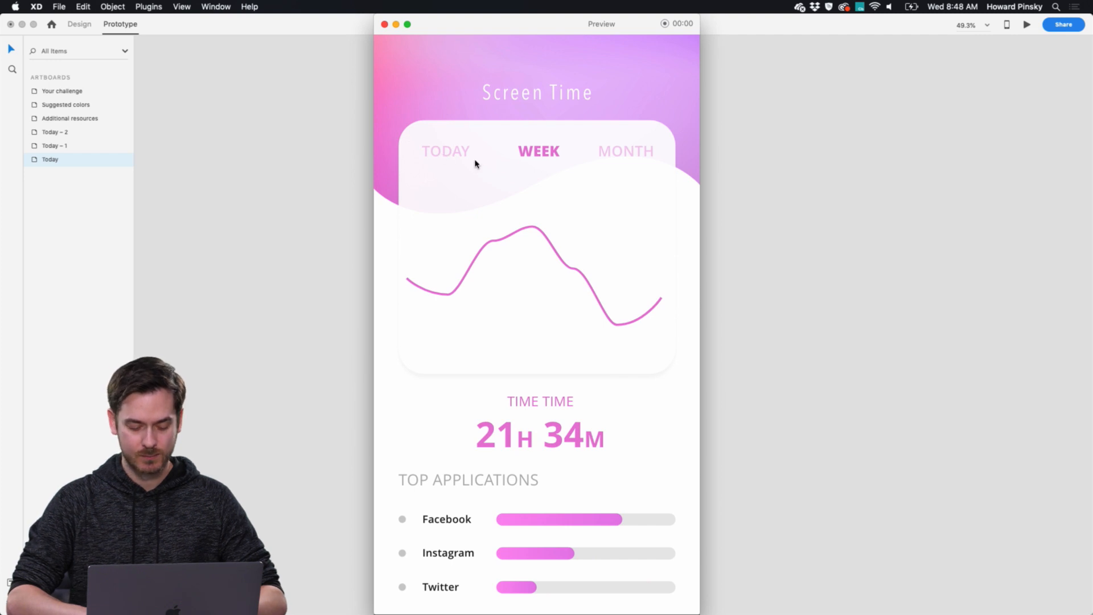
key("super+w")
Link the TODAY label on Today – 1 to the Today artboard, and the MONTH label on Today to Today – 2, with Auto-Animate.
scroll(475, 164, "up", 10)
double_click(559, 183)
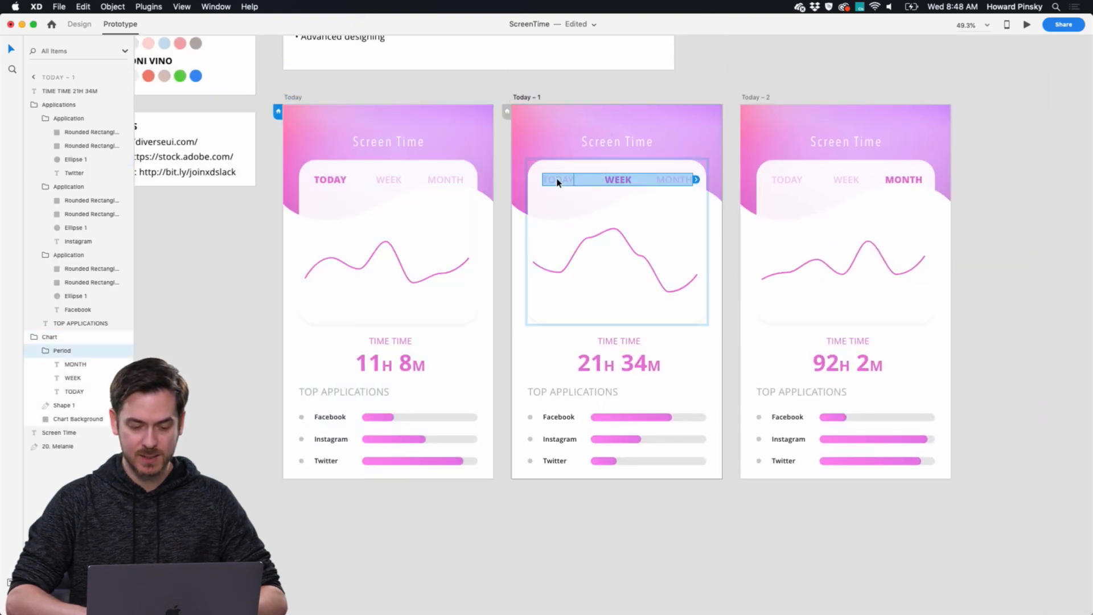
double_click(559, 182)
left_click_drag(576, 179, 837, 176)
double_click(434, 180)
double_click(445, 181)
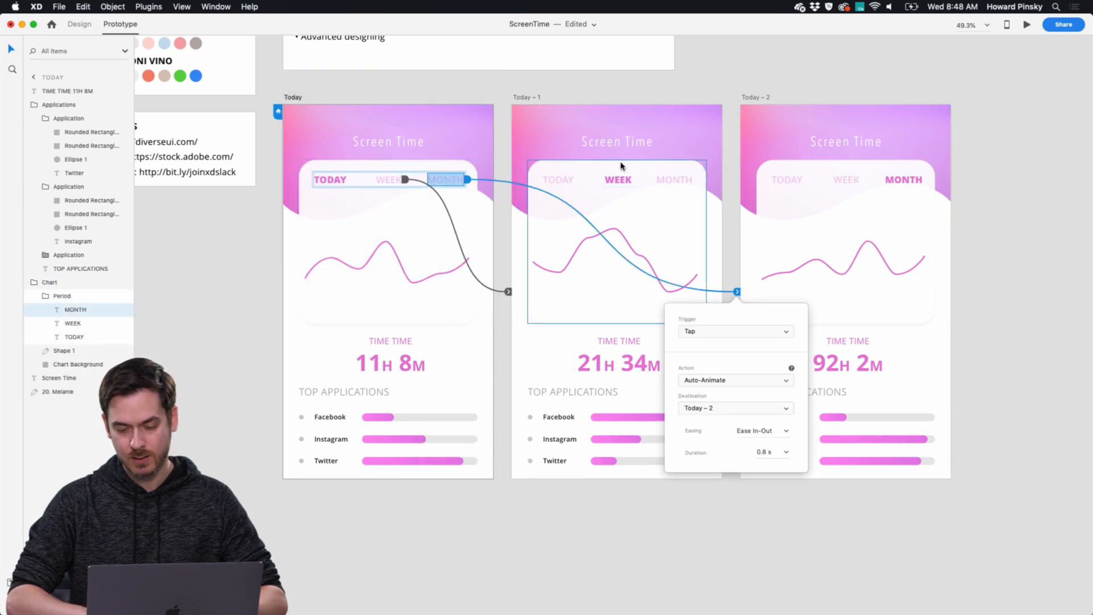
Link the MONTH label on Today – 1 to Today – 2, and the TODAY label on Today – 2 to the Today artboard.
left_click(677, 187)
double_click(681, 187)
left_click_drag(695, 180, 462, 227)
double_click(783, 183)
double_click(798, 180)
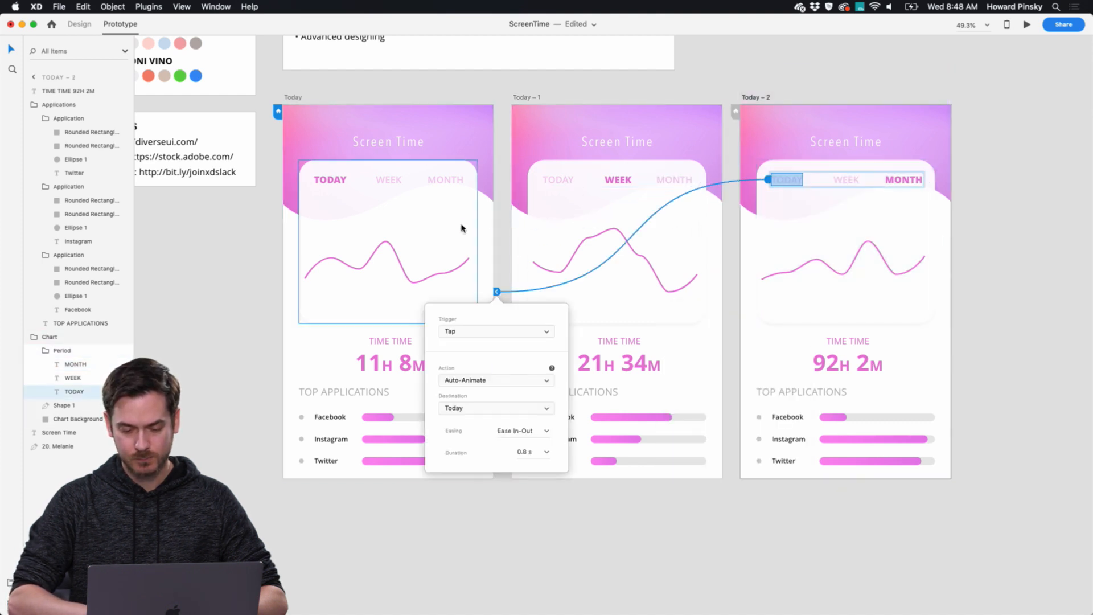
Link the WEEK label on the Today – 2 artboard to Today – 1 with the same Auto-Animate settings.
double_click(846, 178)
left_click(853, 186)
left_click_drag(863, 180, 625, 191)
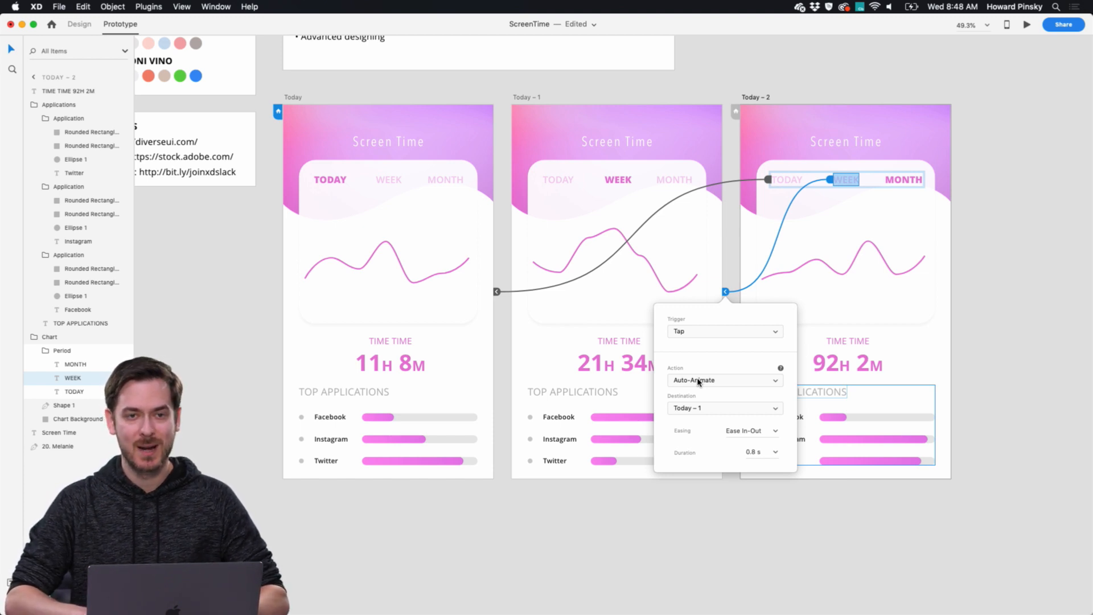
Preview the prototype from the Today artboard, test the transitions between Today, Week and Month, and close the preview.
left_click(404, 210)
left_click(1026, 24)
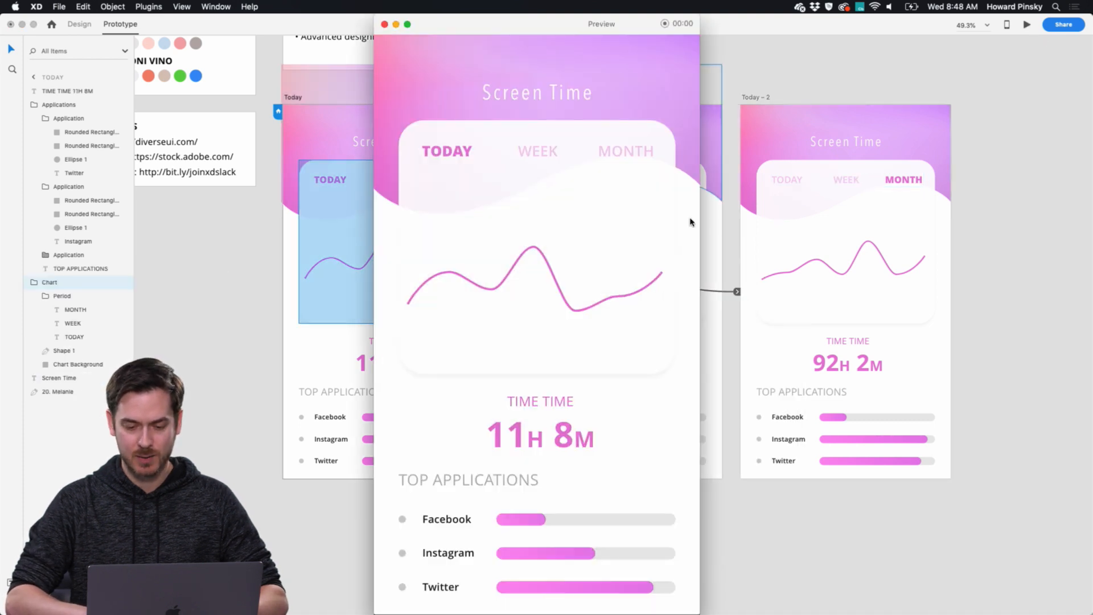
scroll(801, 238, "down", 10)
left_click(539, 154)
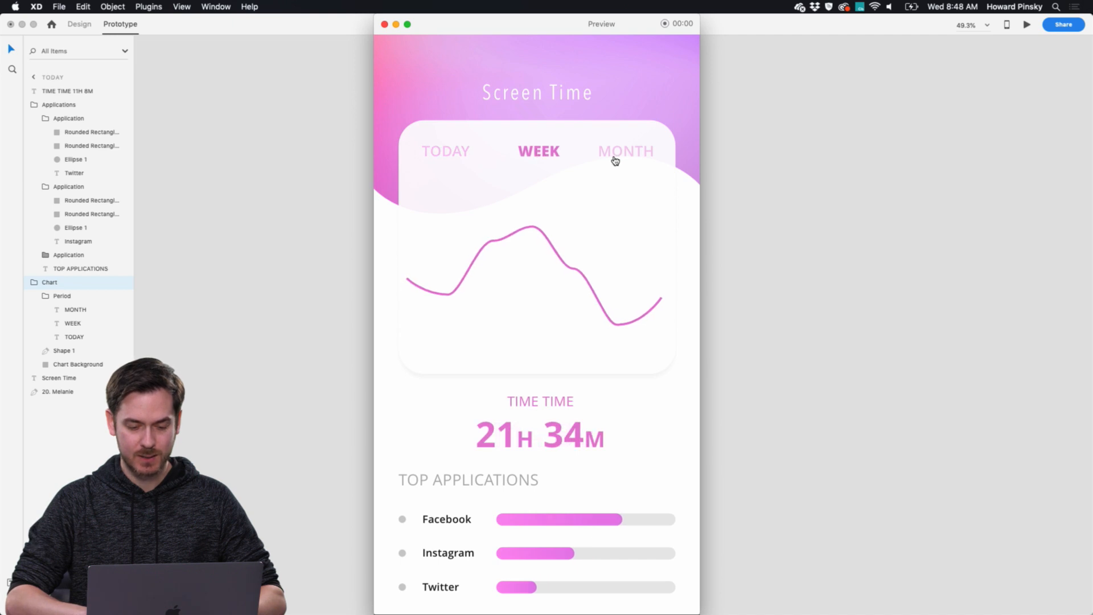
left_click(620, 158)
left_click(531, 149)
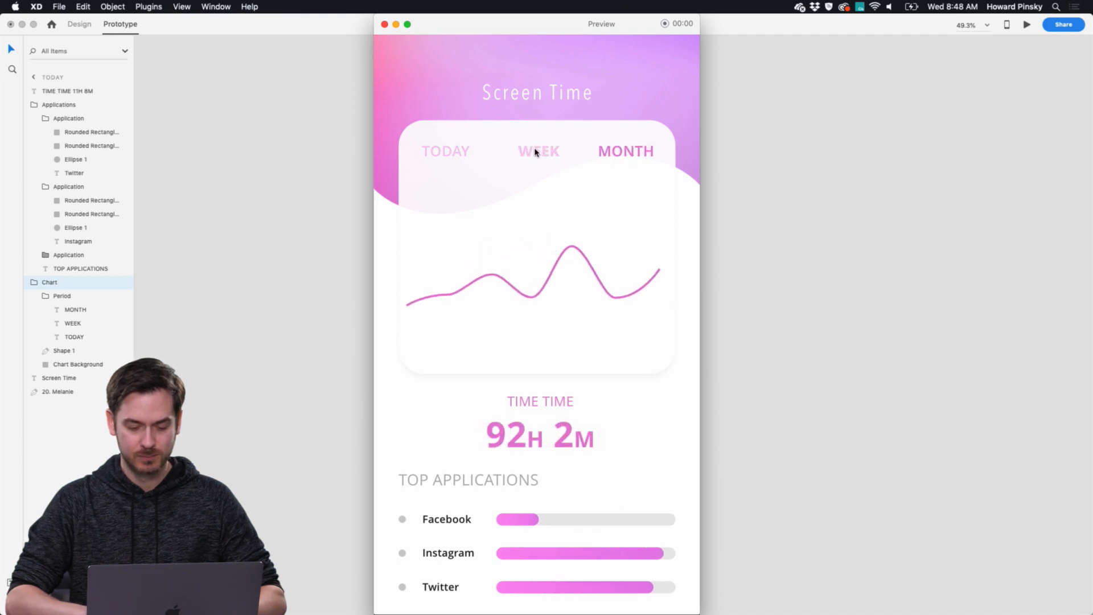
left_click(433, 156)
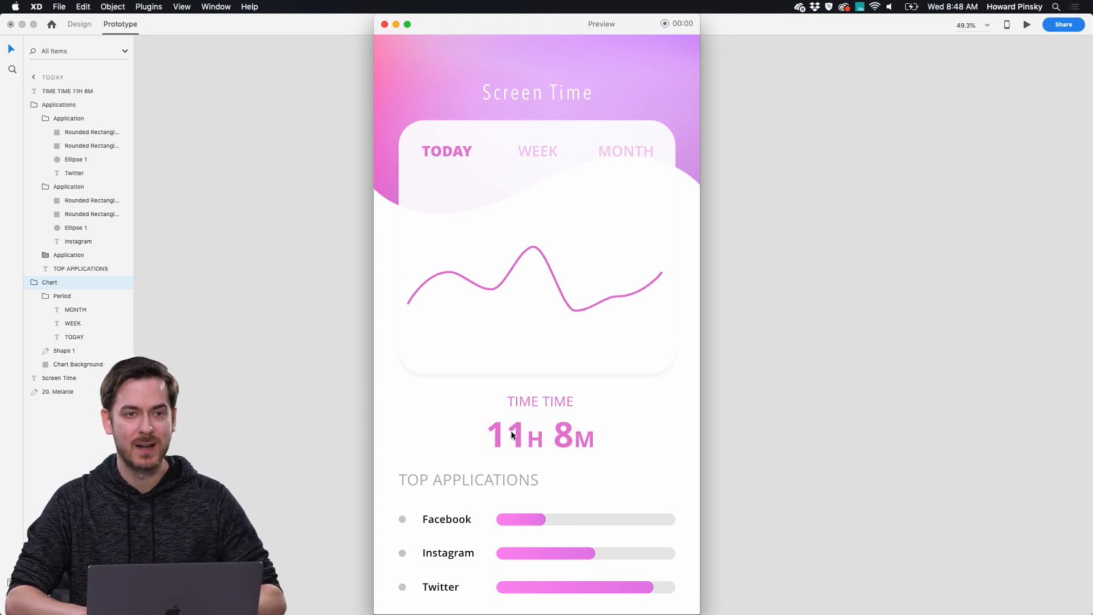
key("super+w")
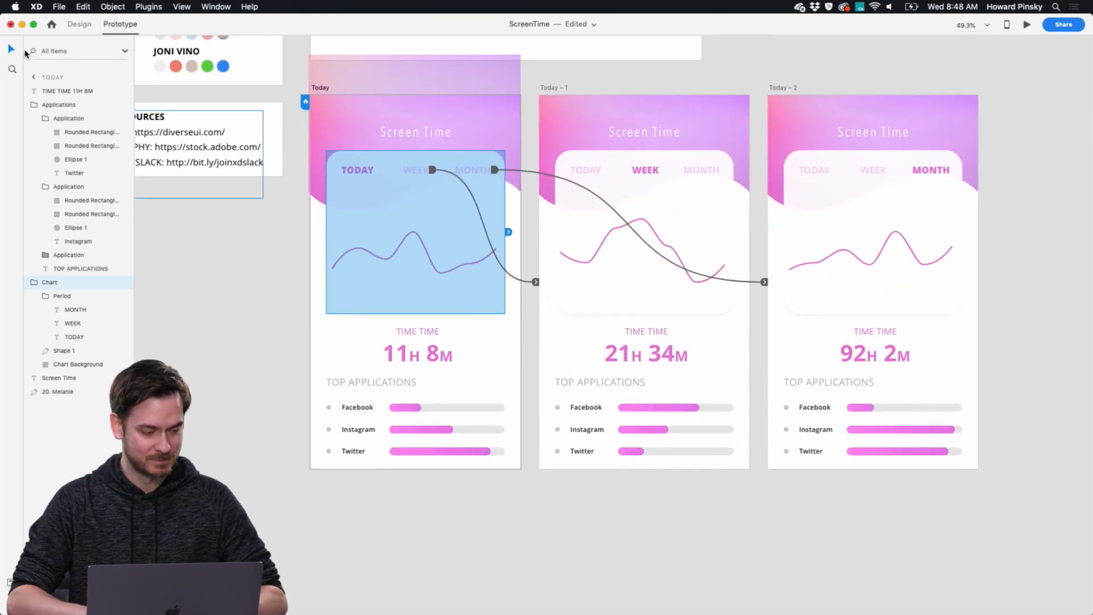
Return to design mode and change the TIME TIME heading on the Today artboard to SCREEN TIME.
double_click(407, 330)
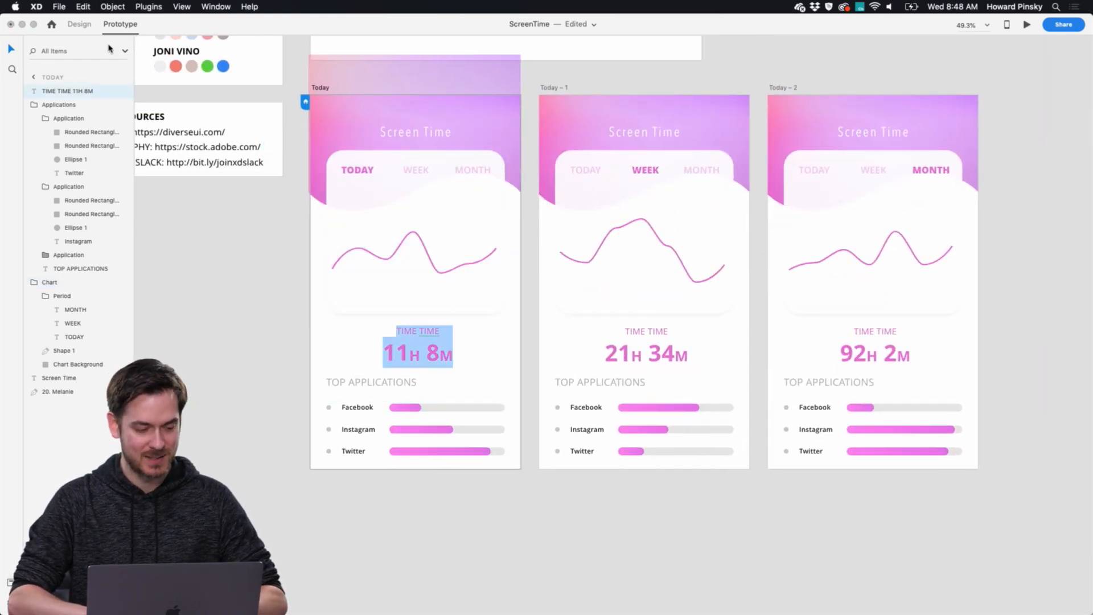
key("super+1")
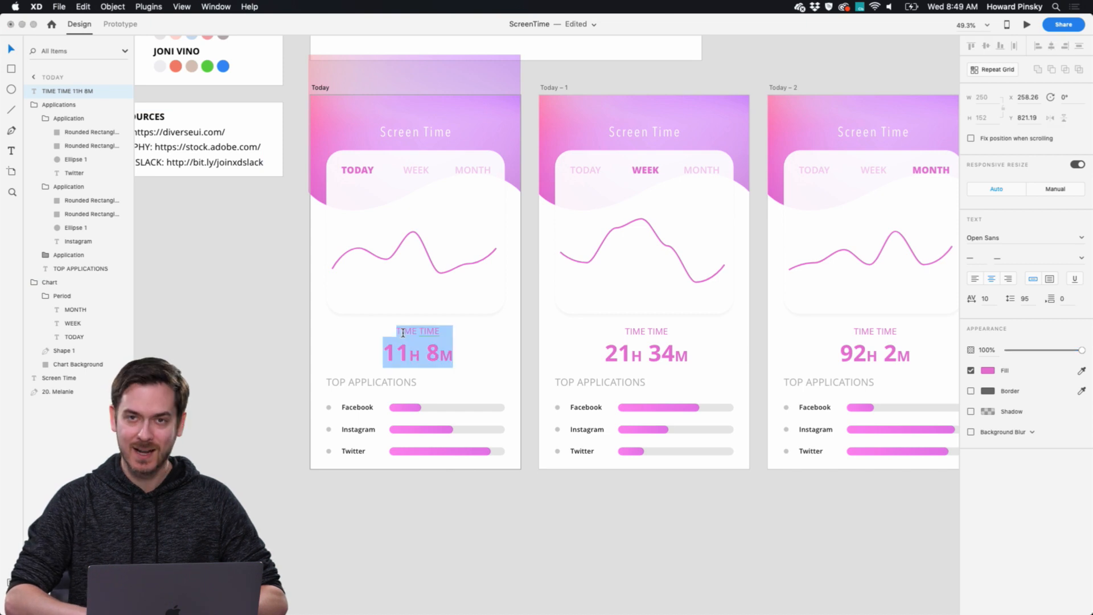
double_click(403, 332)
type("Scr")
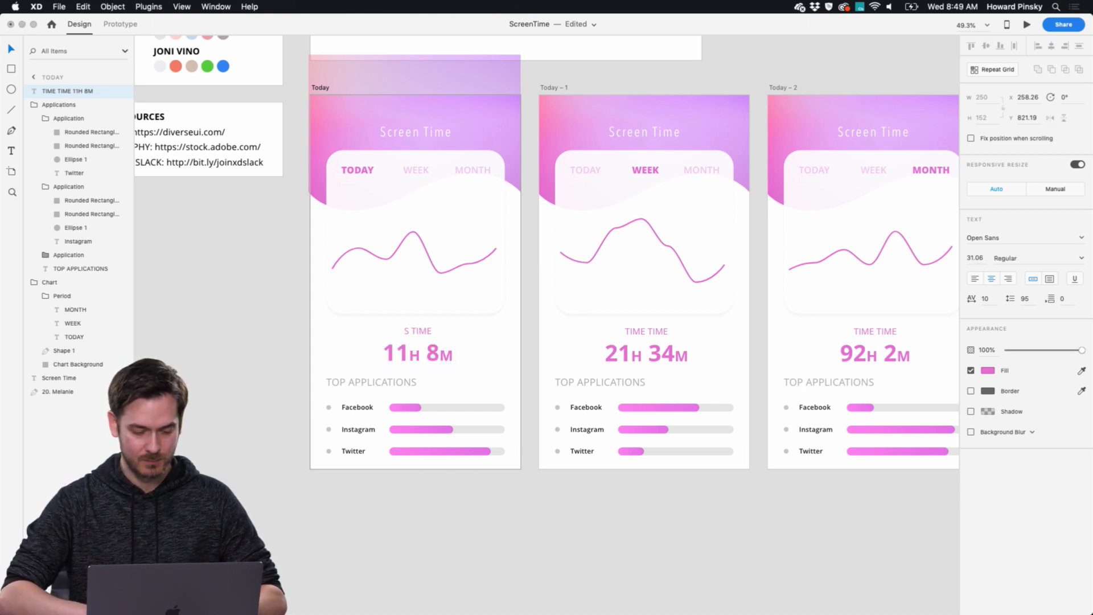
Change the TIME TIME headings on the Today – 1 and Today – 2 artboards to SCREEN TIME.
left_click(635, 332)
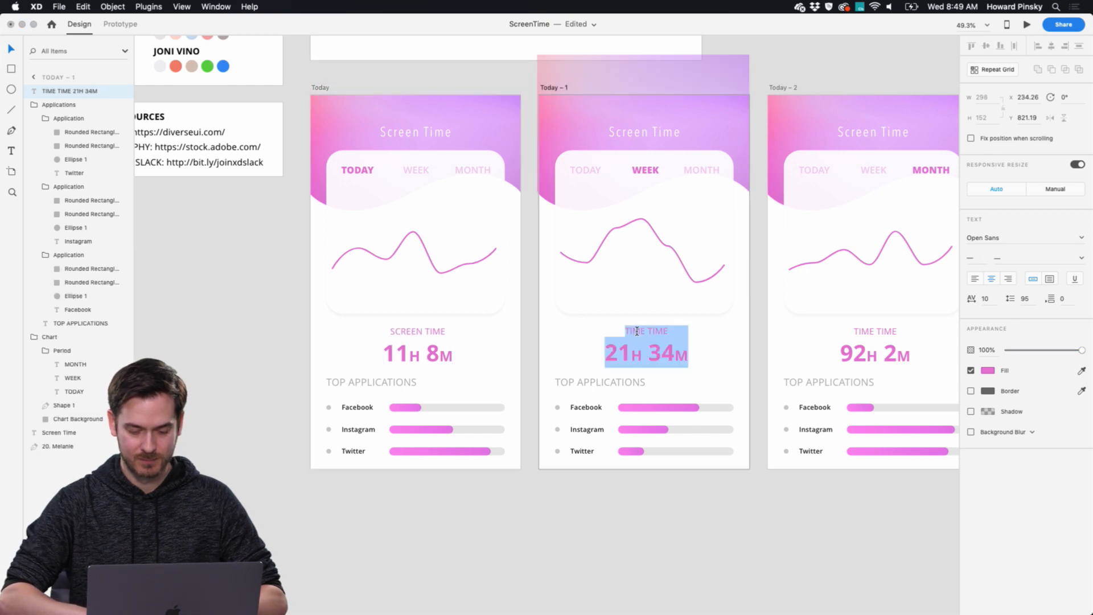
double_click(636, 331)
type("Screen")
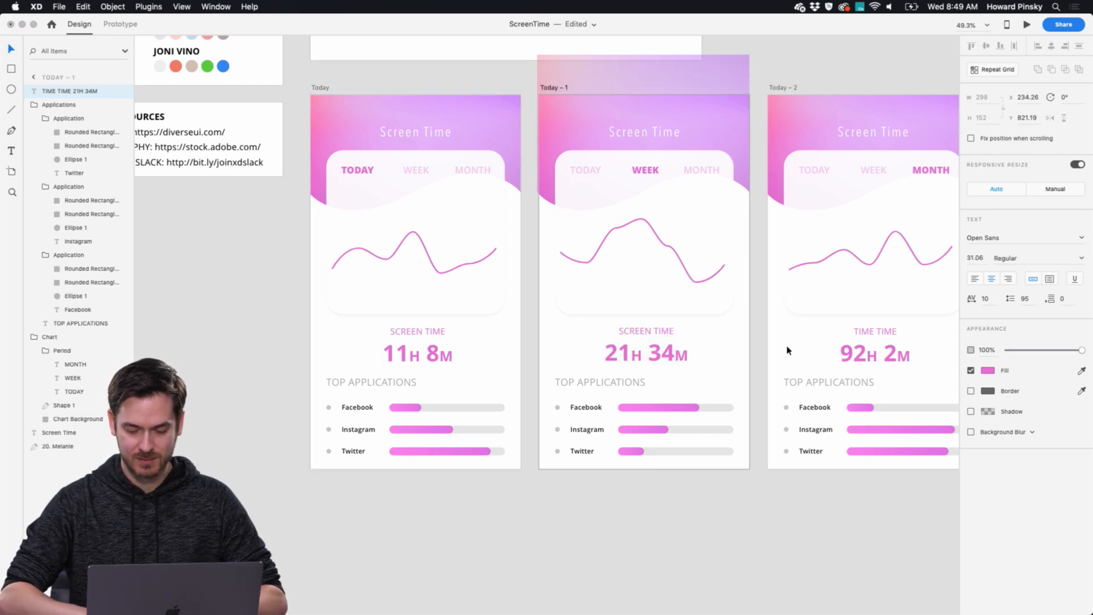
left_click(866, 332)
double_click(866, 332)
double_click(867, 332)
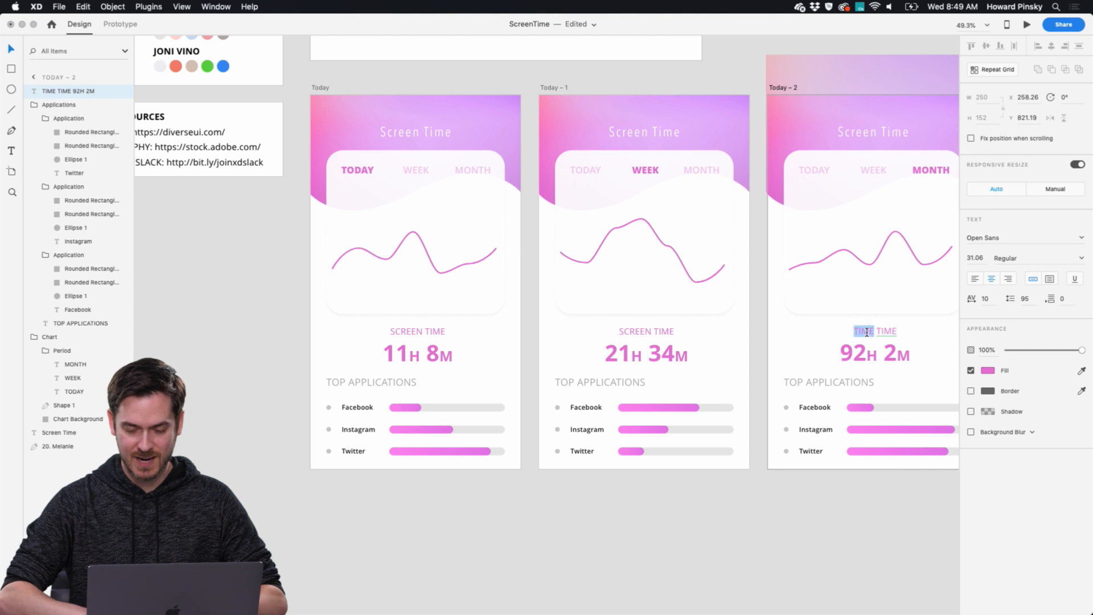
type("Screen")
key("Escape")
Preview the prototype with the corrected headings, cycle through the Week, Month and Today views, and close the preview.
left_click(463, 261)
scroll(453, 231, "up", 1)
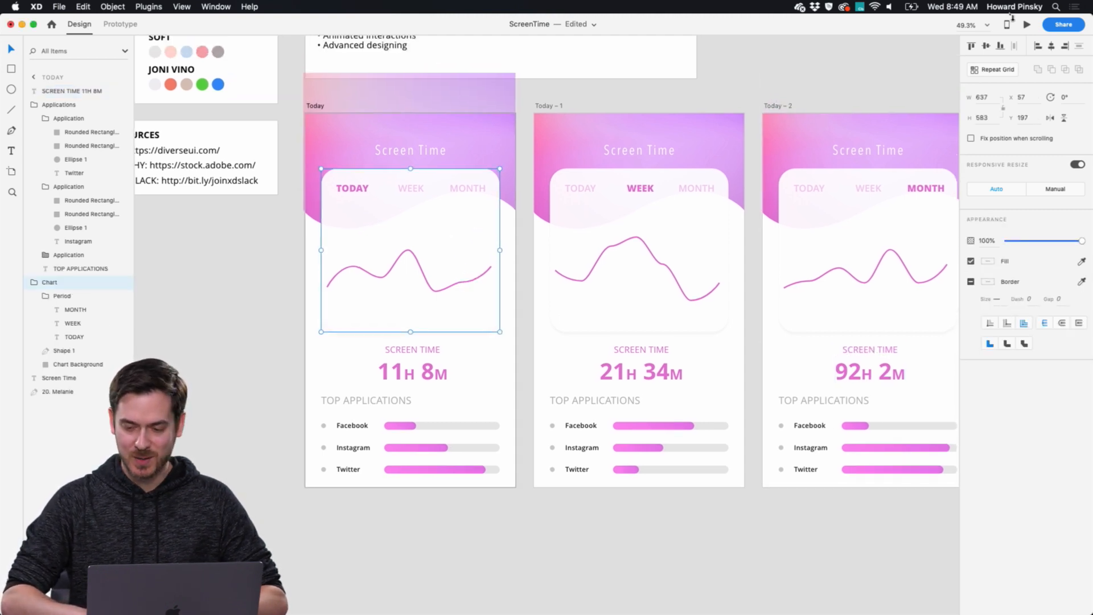
left_click(1023, 26)
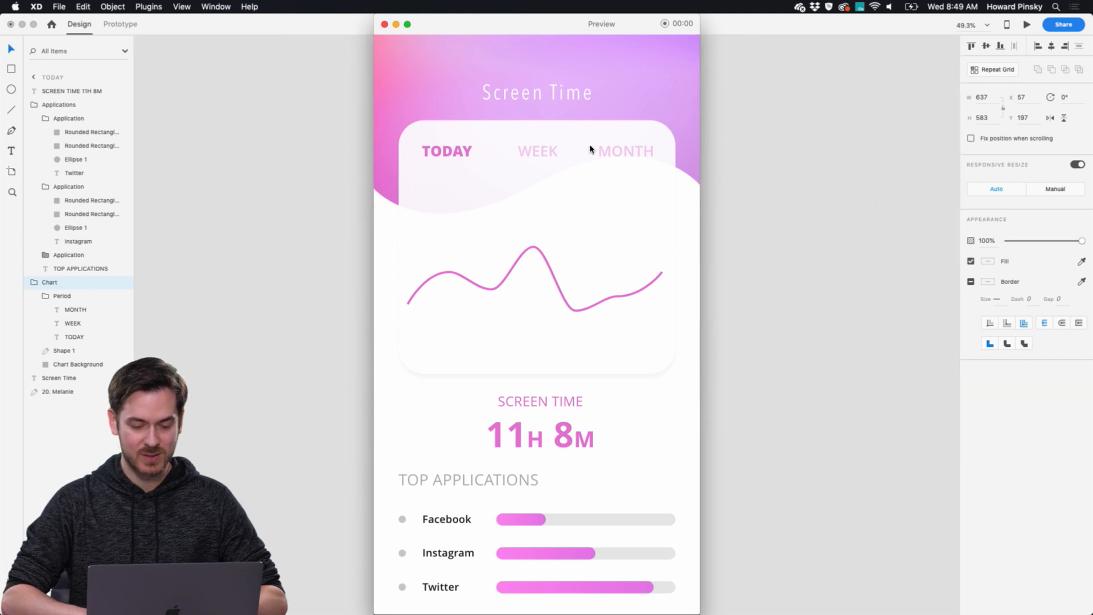
left_click(546, 150)
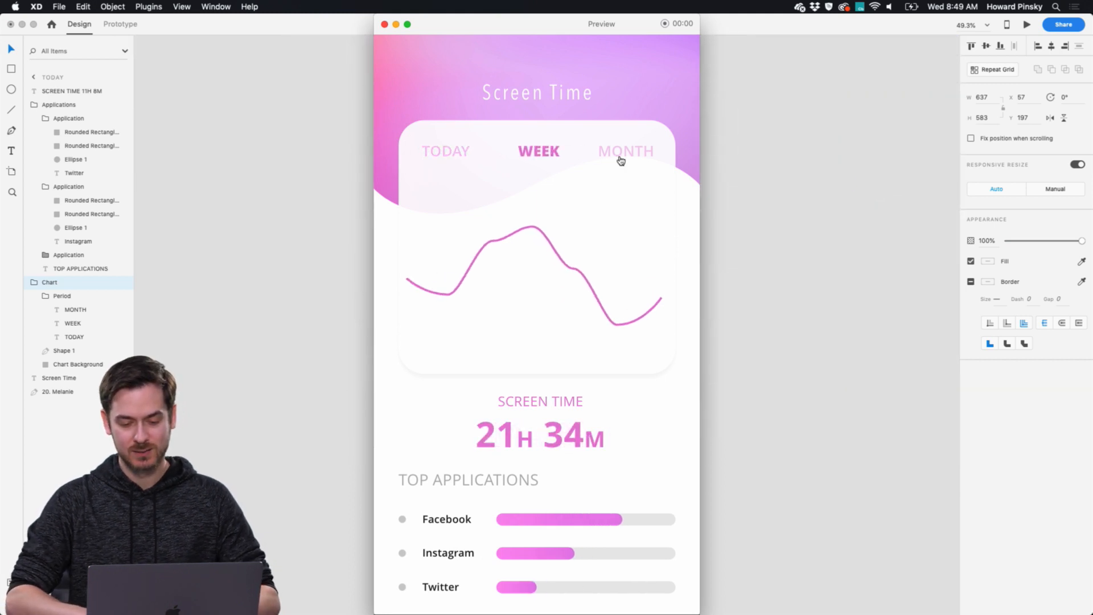
left_click(620, 161)
left_click(543, 155)
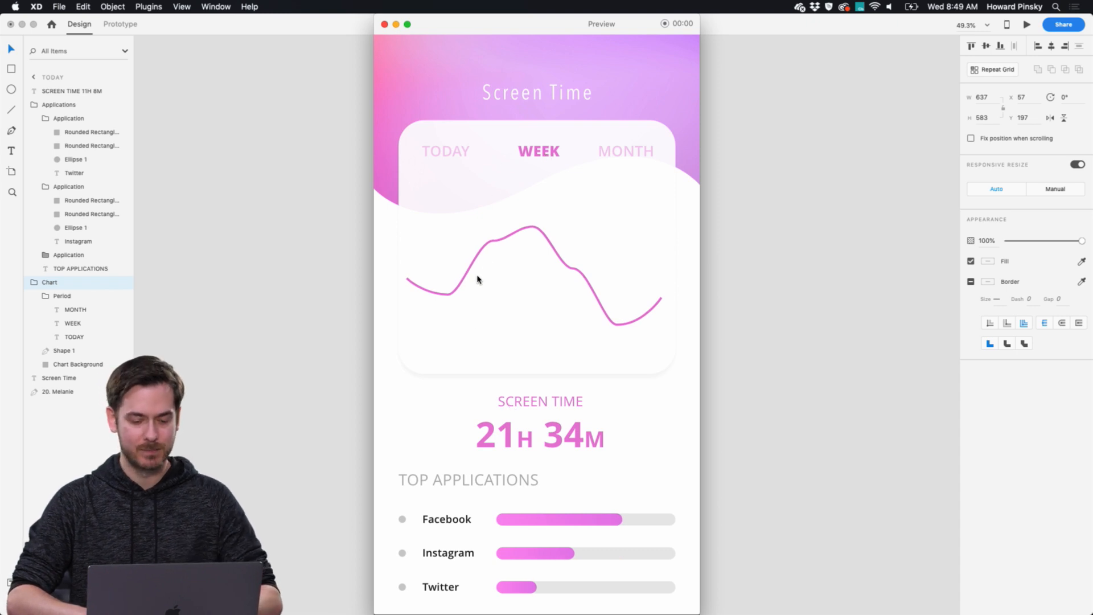
left_click(454, 150)
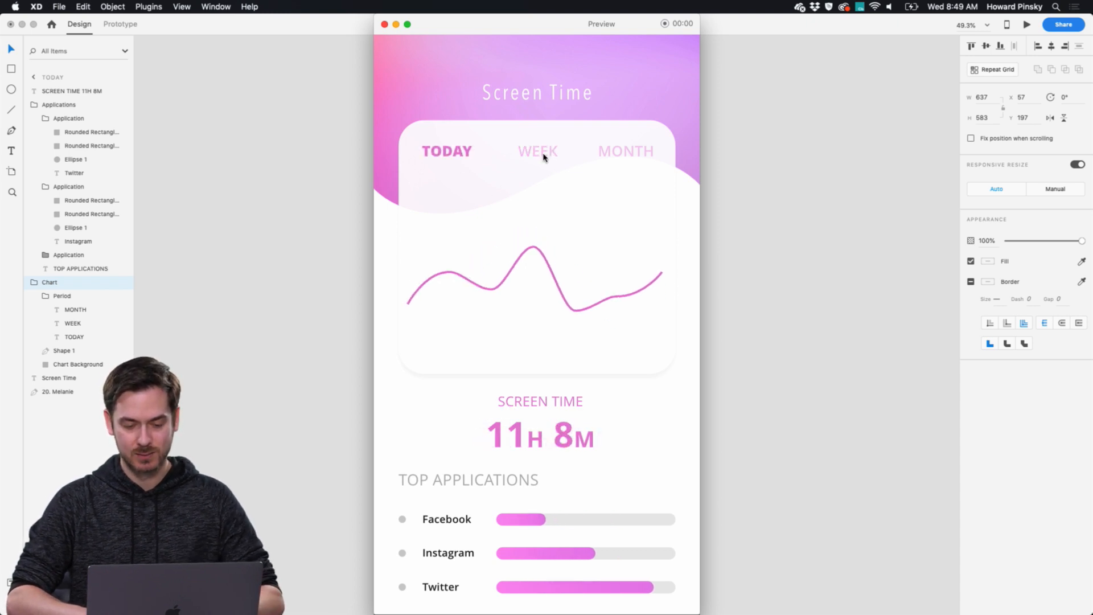
left_click(544, 158)
left_click(618, 156)
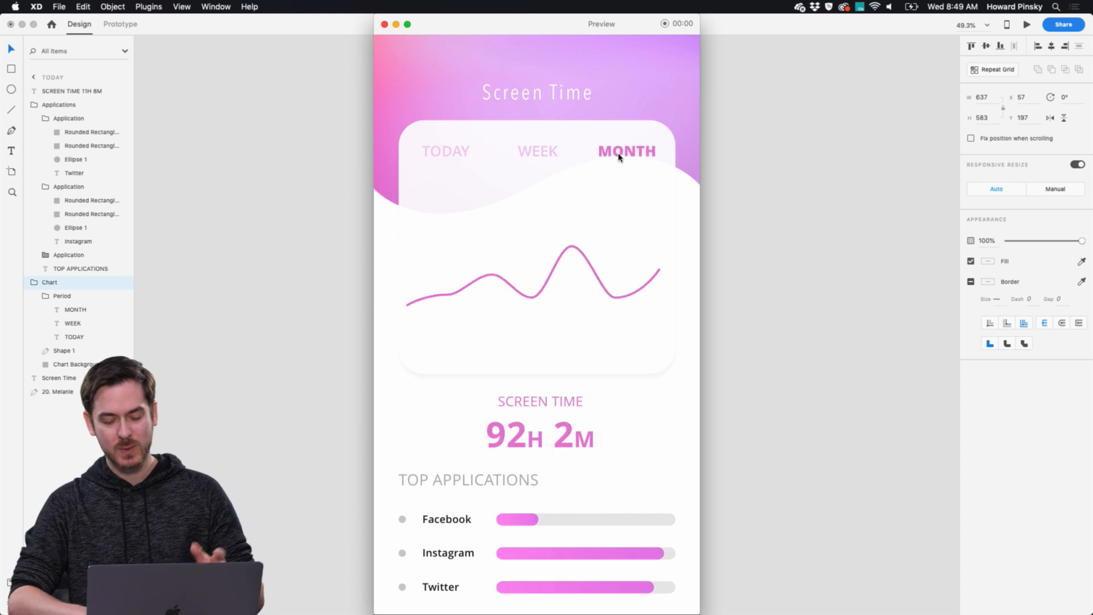
key("super+w")
Move the Today – 1 and Today – 2 artboards down below the level of the Today artboard.
scroll(626, 151, "up", 8)
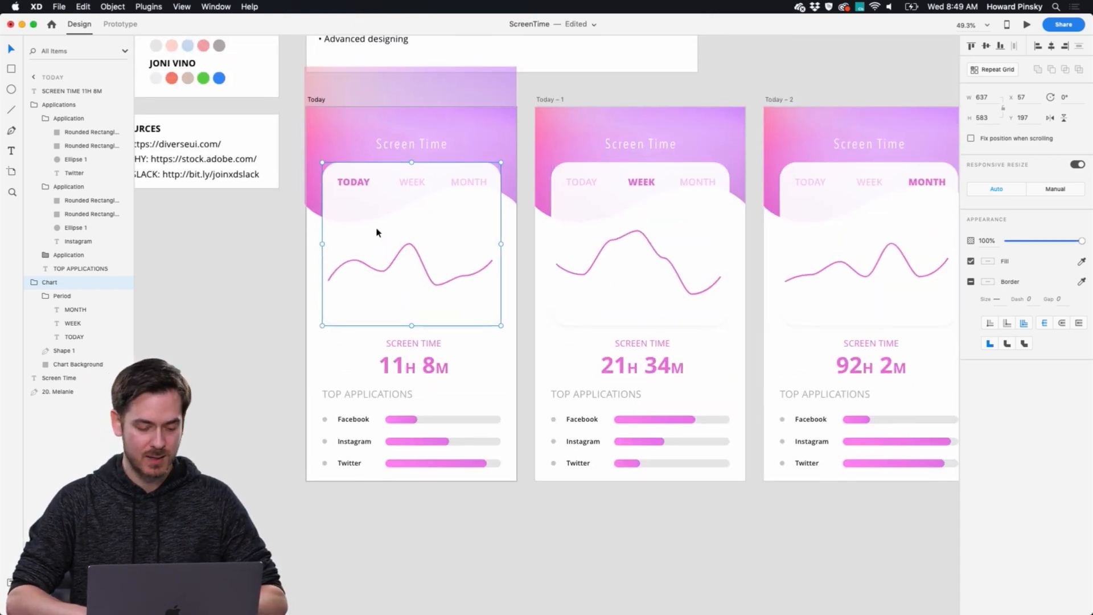
left_click(525, 227)
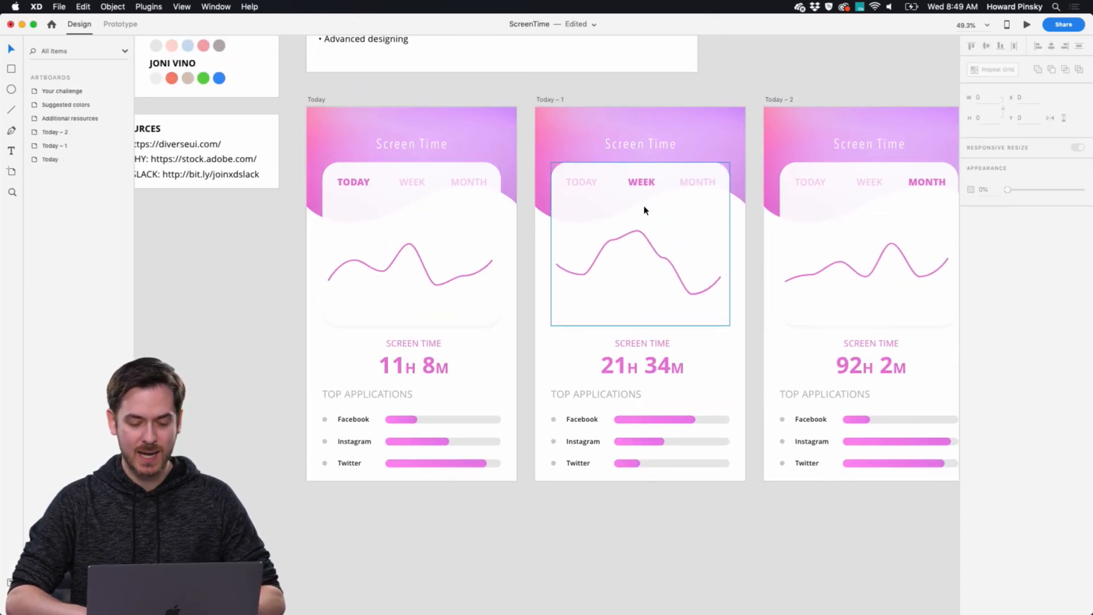
scroll(642, 209, "down", 5)
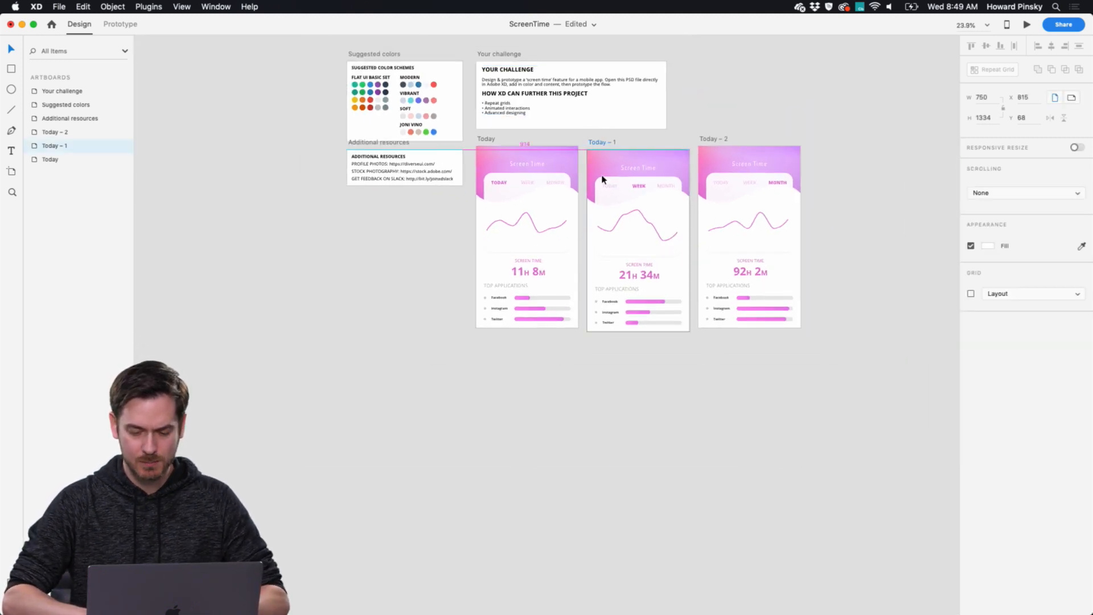
left_click_drag(602, 141, 601, 365)
left_click_drag(717, 139, 714, 366)
Rename the Chart group on the Today – 1 artboard as Week Chart.
left_click(677, 434)
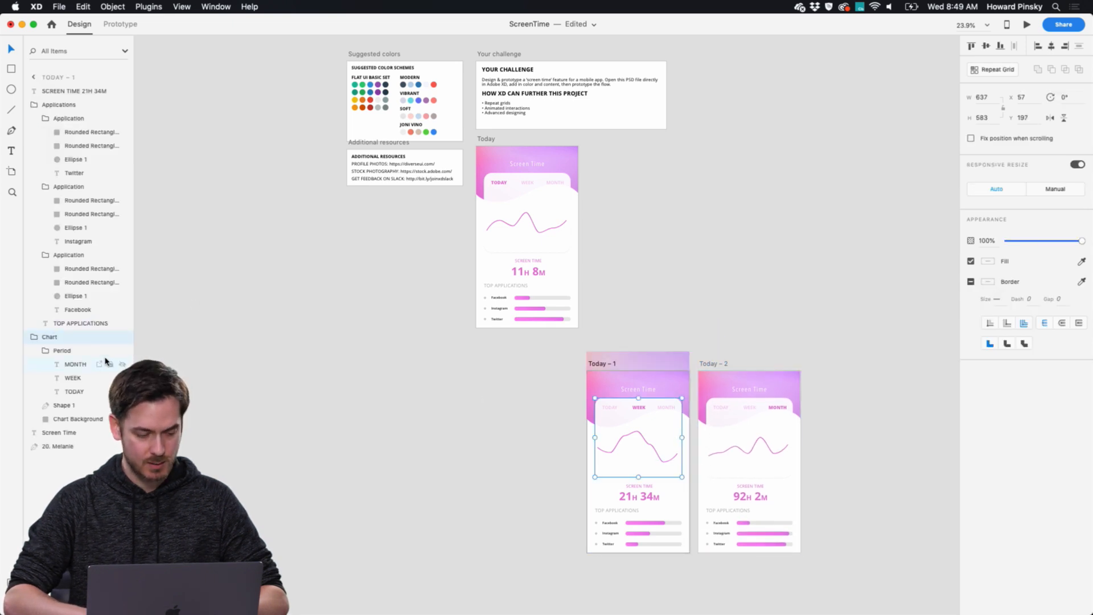
double_click(47, 337)
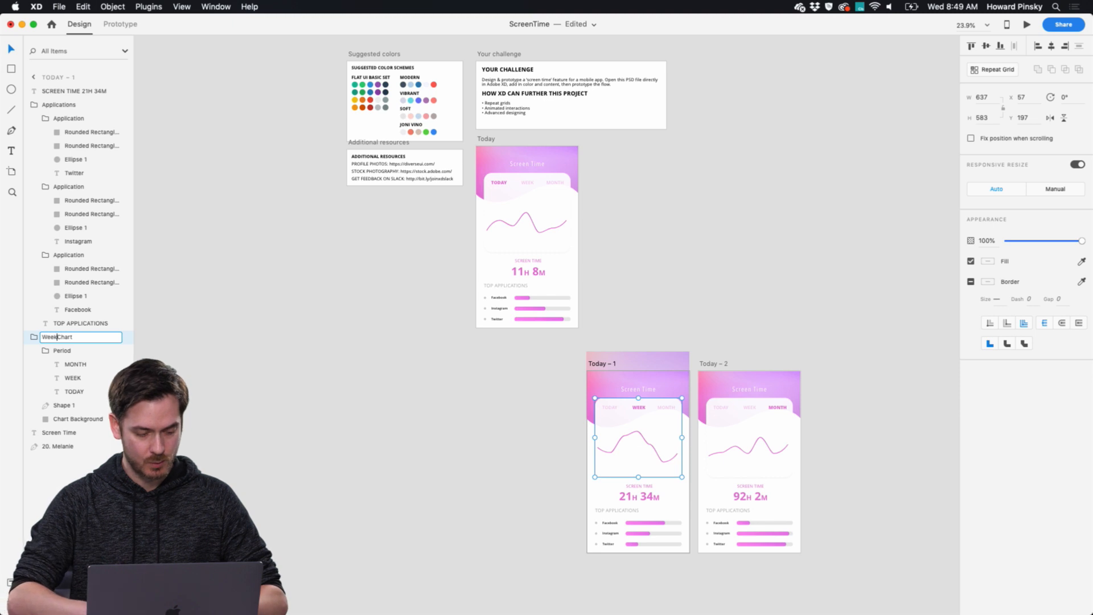
key("Return")
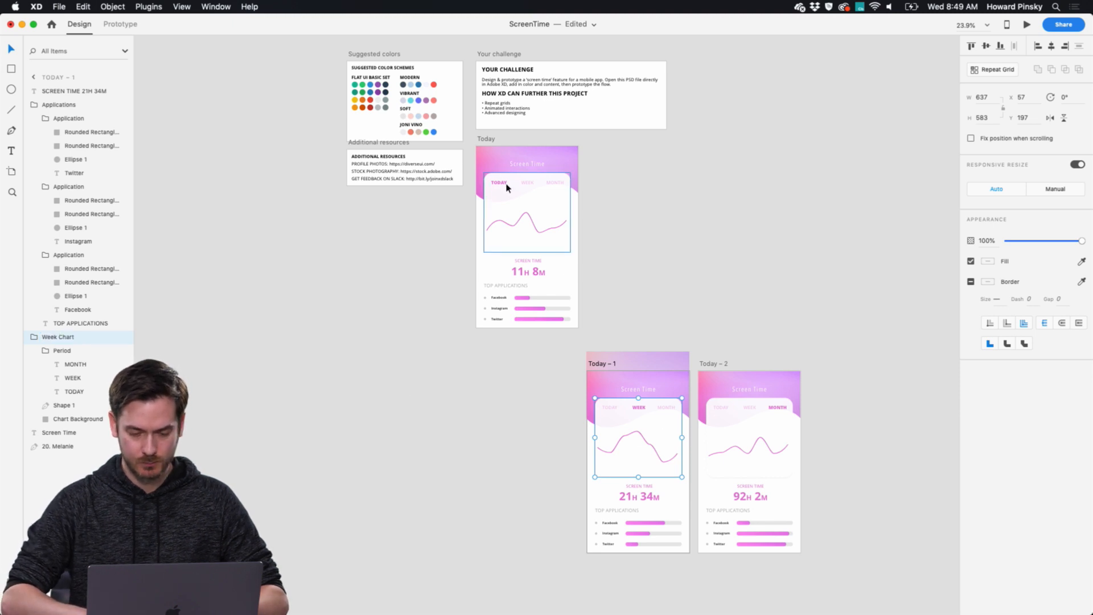
Paste a copy of the Week Chart group into the Today artboard and place it directly above the Chart group in the layer order.
left_click(532, 200)
scroll(531, 200, "up", 5)
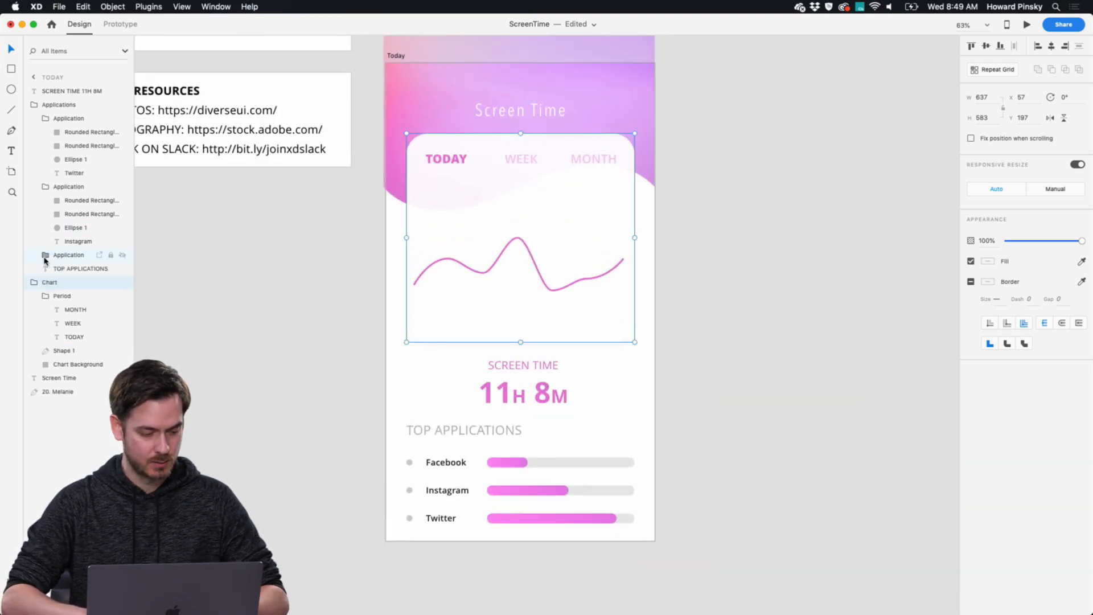
key("super+v")
left_click_drag(55, 98, 35, 288)
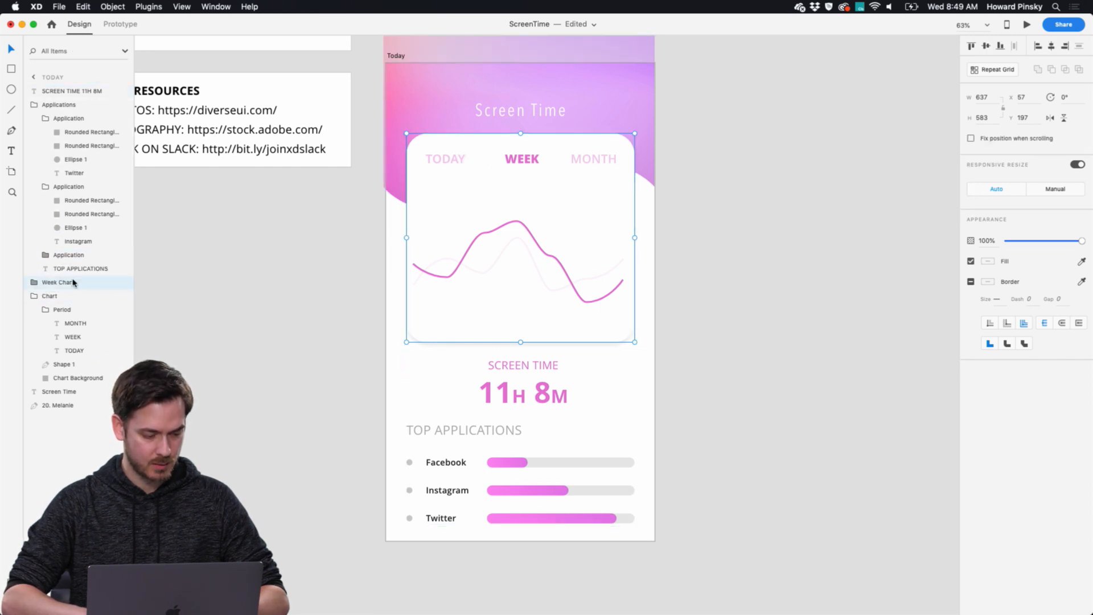
Rename the original Chart group on the Today artboard as Today Chart.
double_click(50, 296)
key("Left")
type("Today")
key("Return")
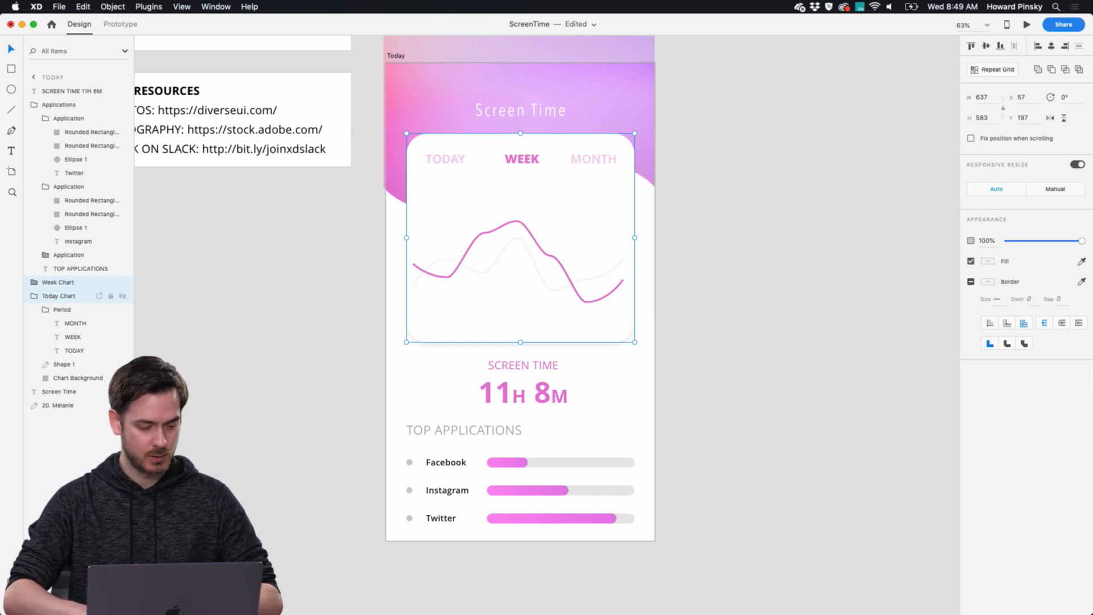
Group the Week Chart and Today Chart together and name the new group Charts.
key("super+Tab")
key("Right")
key("super+Tab")
left_click(79, 294, "shift")
key("super+g")
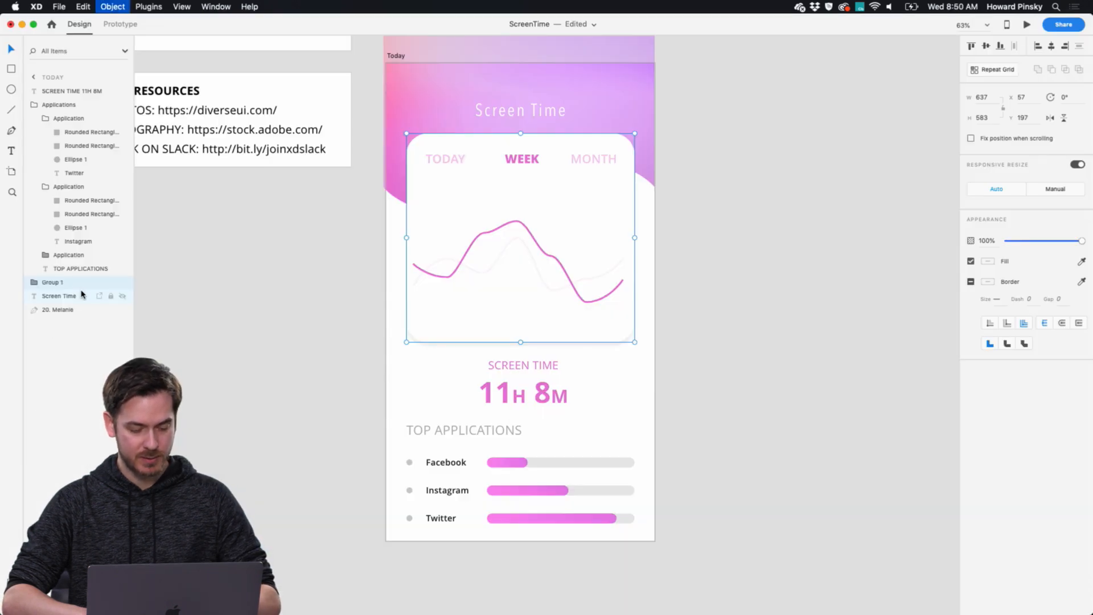
double_click(51, 282)
type("Charts")
key("Return")
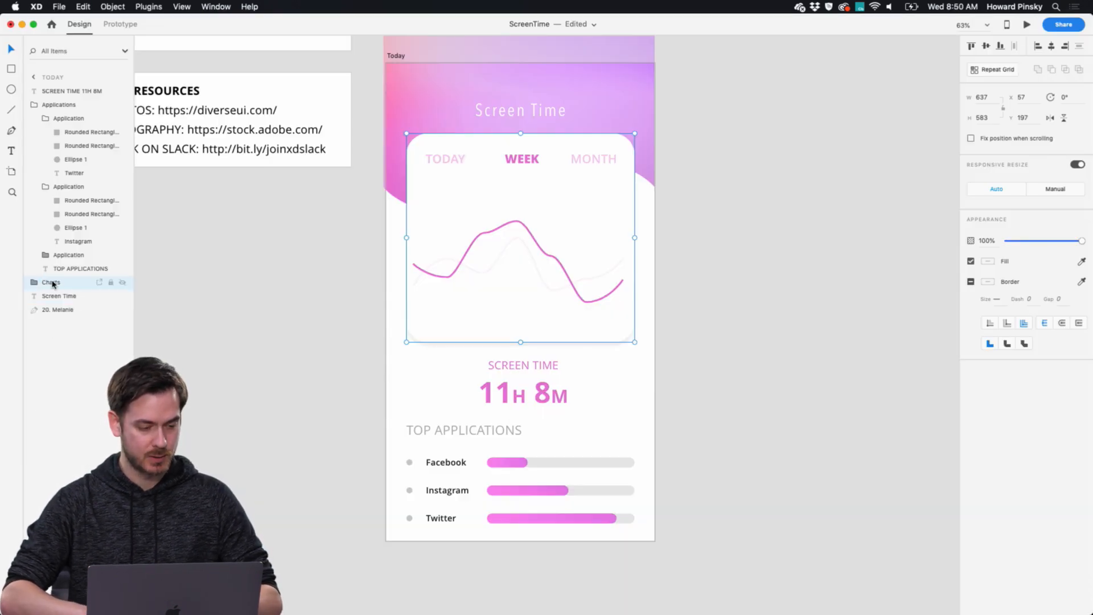
Move the Week Chart horizontally out of the Charts stack, beside the Today Chart at X 750.
left_click(34, 282)
left_click(62, 296)
left_click_drag(517, 159, 766, 182)
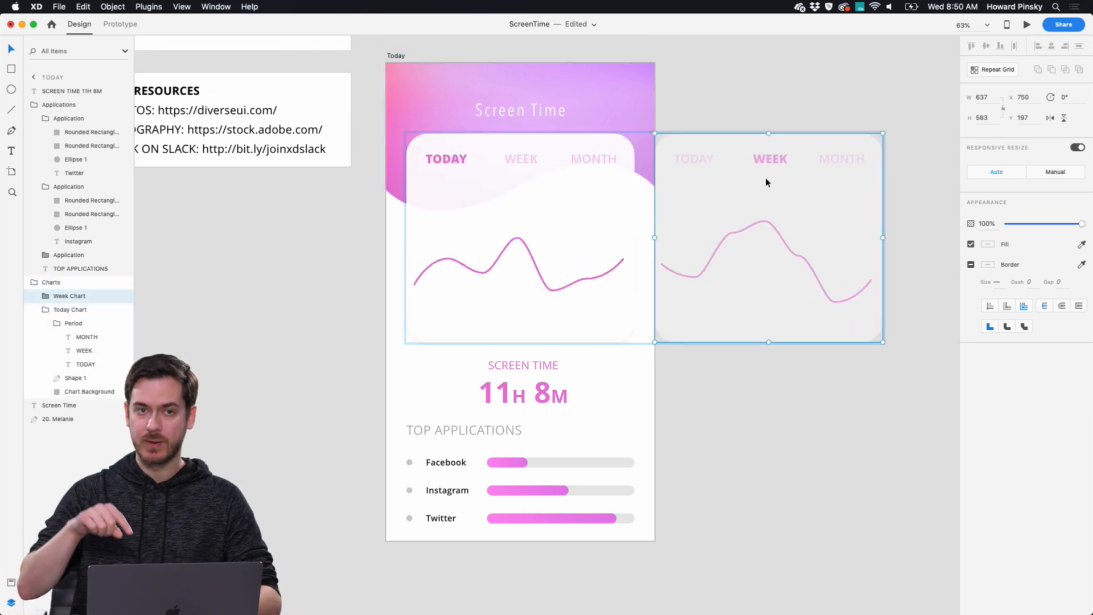
mouse_move(766, 182)
left_mouse_down()
mouse_move(805, 178)
mouse_move(767, 179)
left_mouse_up()
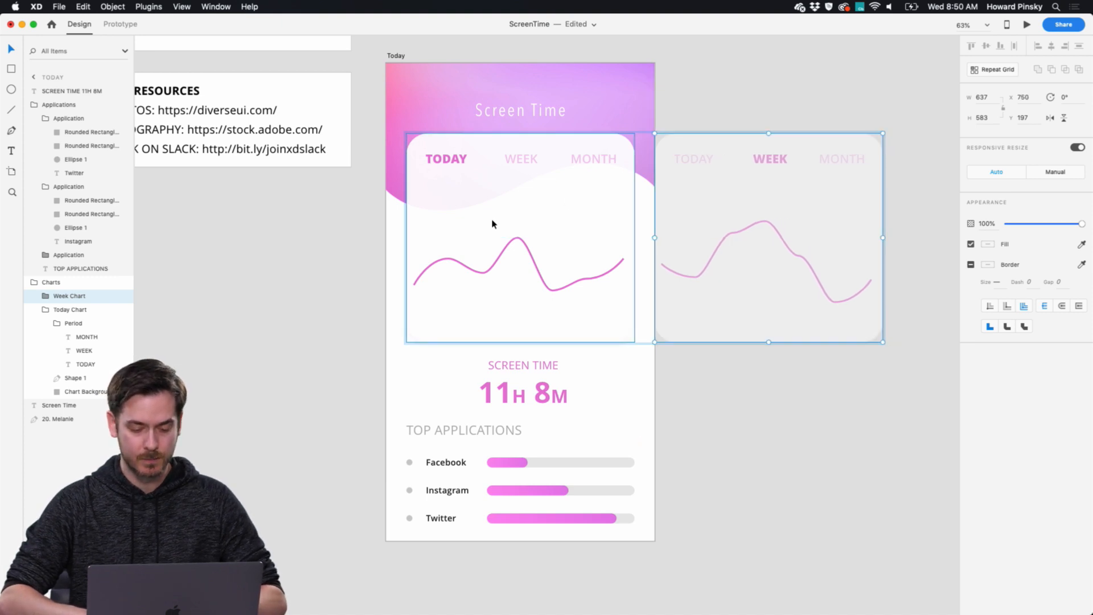
Paste a copy of the Today – 2 artboard's chart into the Charts group and rename it Month Chart.
scroll(492, 222, "down", 5)
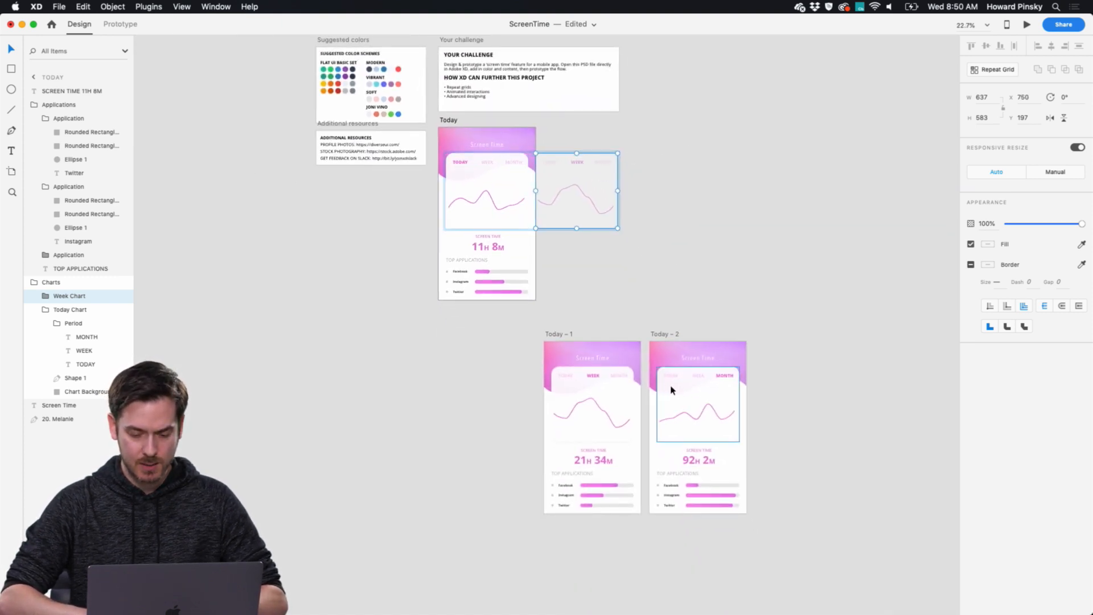
left_click(701, 384)
key("super+c")
left_click(487, 165)
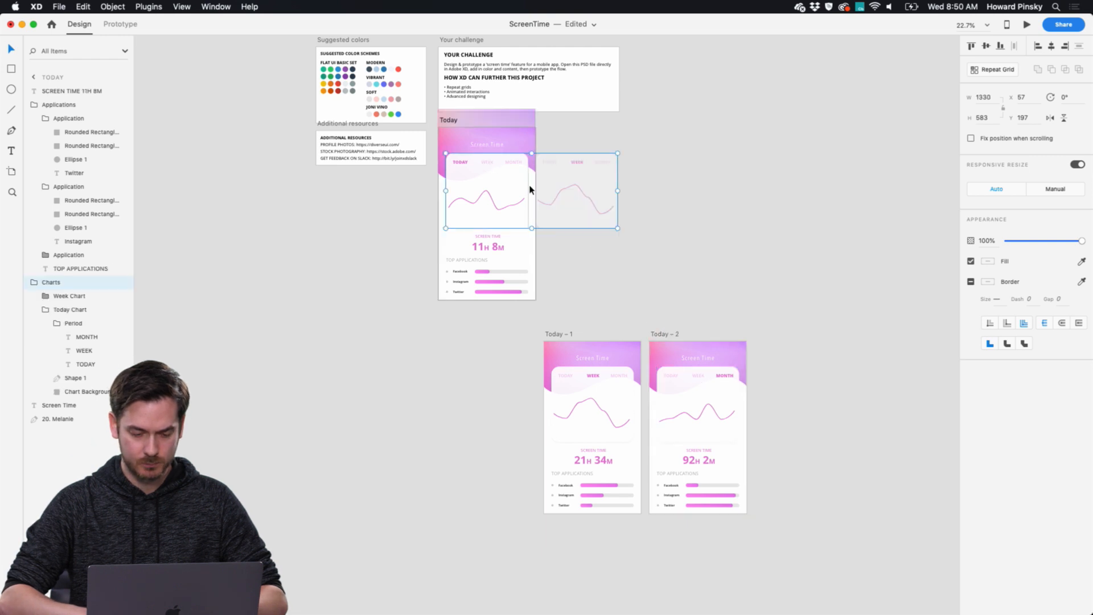
scroll(529, 189, "up", 5)
key("super+v")
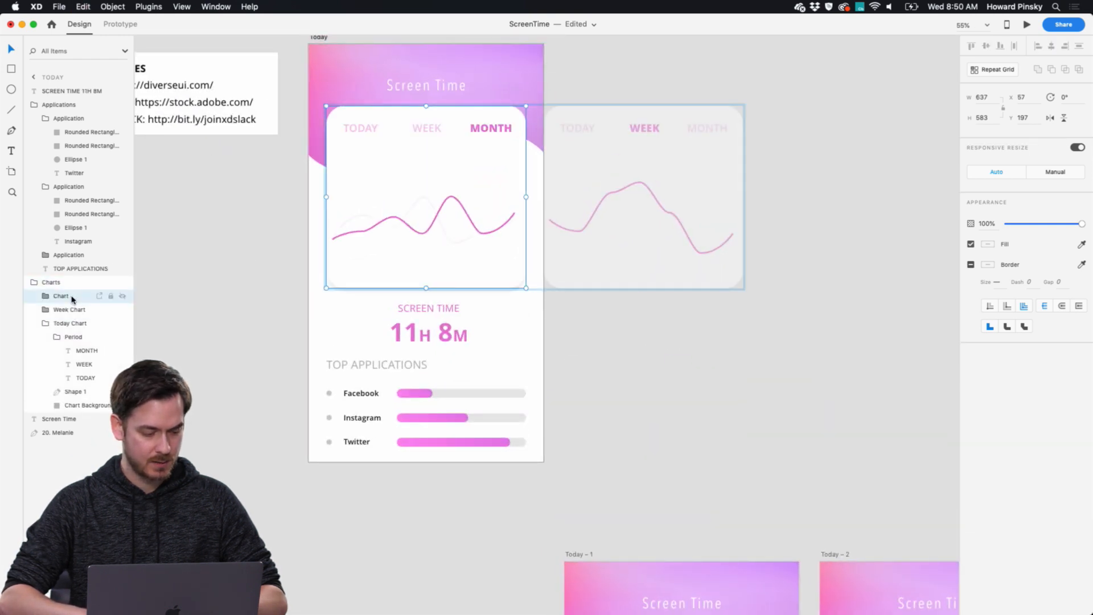
double_click(62, 296)
type("Month")
key("Return")
Move the Month Chart horizontally to sit just beyond the Week Chart, outside the Today artboard.
left_click_drag(410, 149, 844, 166)
scroll(751, 380, "down", 3)
scroll(751, 380, "down", 5)
left_click(649, 378)
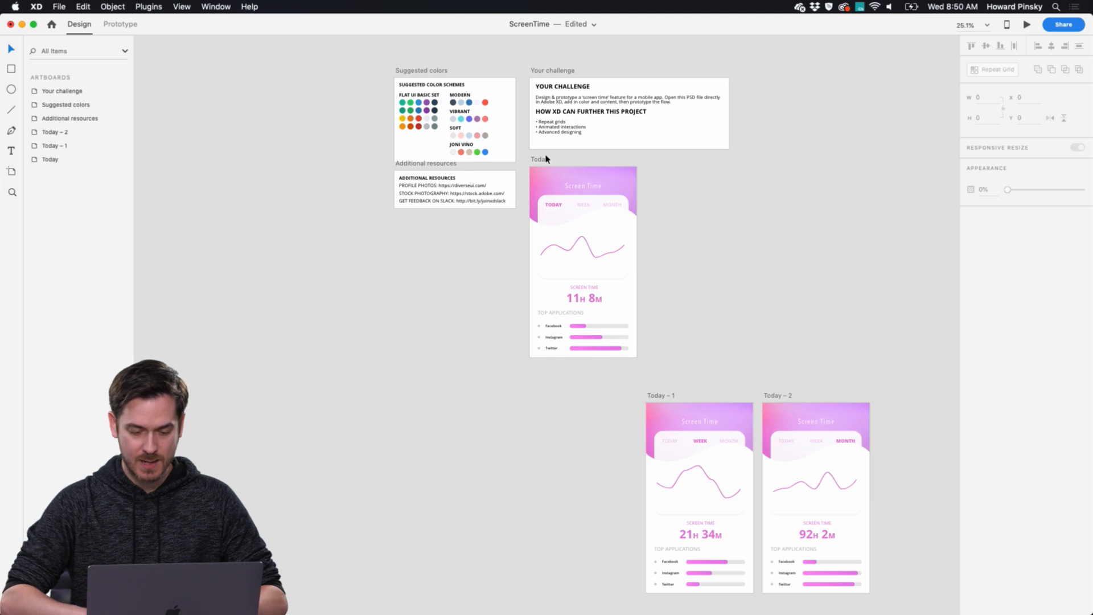
Duplicate the Today artboard and place the copy directly beside it on the right.
scroll(542, 163, "down", 1)
left_click_drag(541, 162, 661, 160)
scroll(627, 196, "up", 5)
Remove the existing prototype links from the WEEK and MONTH labels on the Today artboard.
double_click(522, 213)
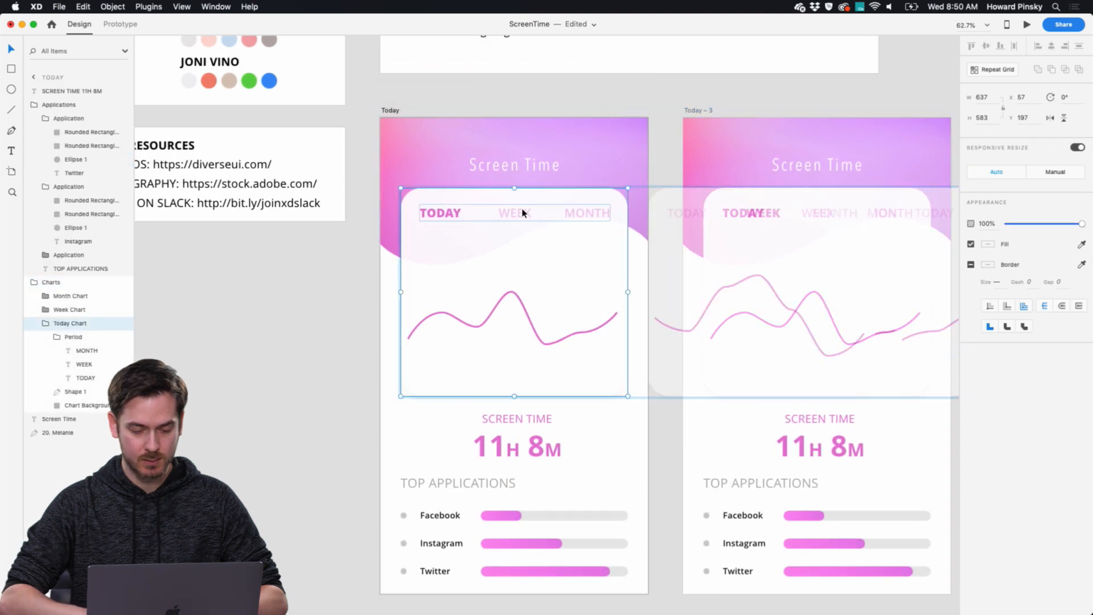
left_click(134, 24)
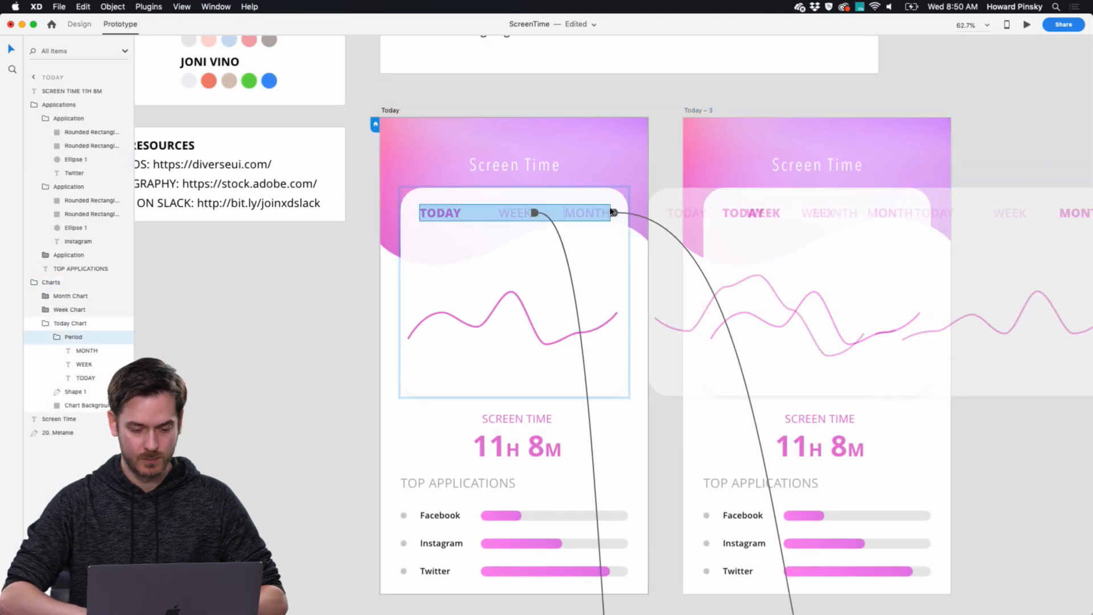
left_click_drag(534, 213, 538, 232)
left_click_drag(613, 213, 607, 232)
Link the WEEK label on the Today artboard to Today – 3 with a Tap trigger and Auto-Animate.
left_click(529, 220)
left_click(529, 219)
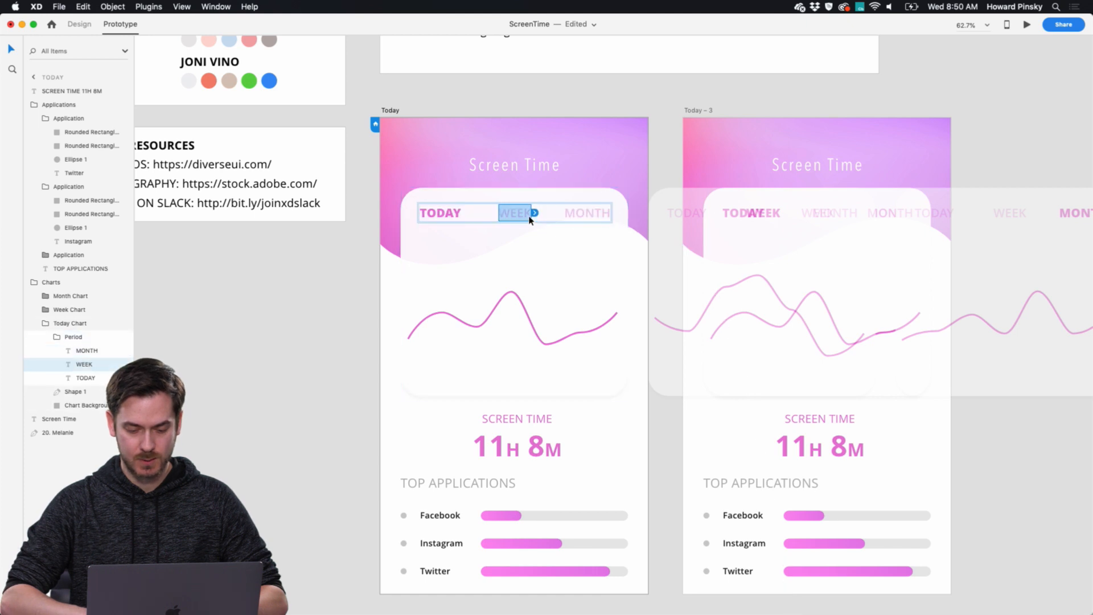
left_click_drag(535, 216, 793, 162)
scroll(792, 163, "right", 2)
scroll(792, 163, "down", 1)
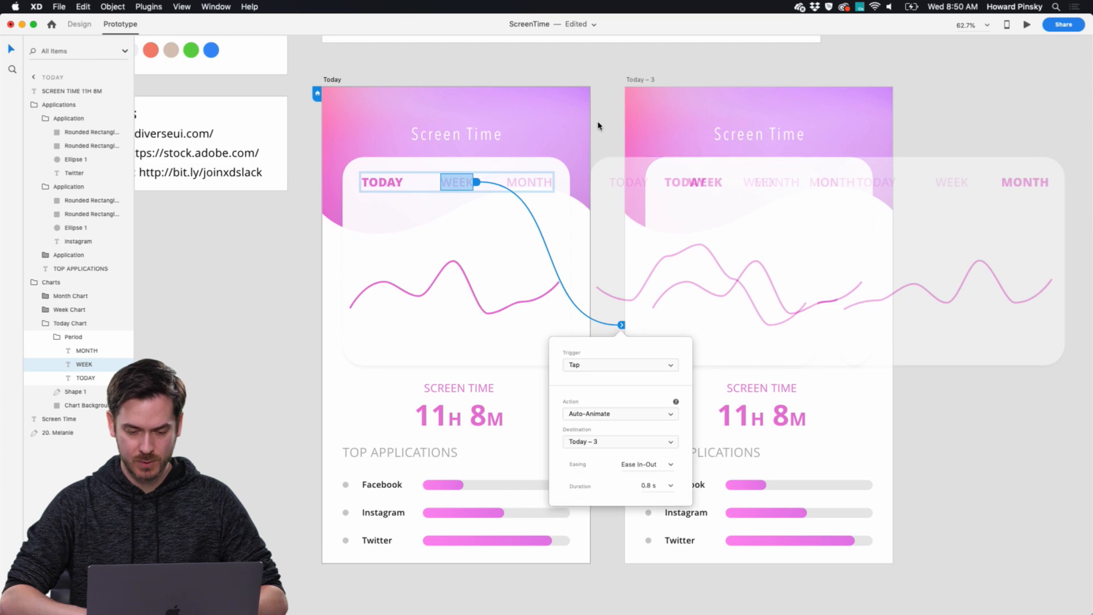
left_click(473, 66)
Shift the Charts group on Today – 3 to the left so the Week Chart fills the chart area.
scroll(473, 66, "right", 3)
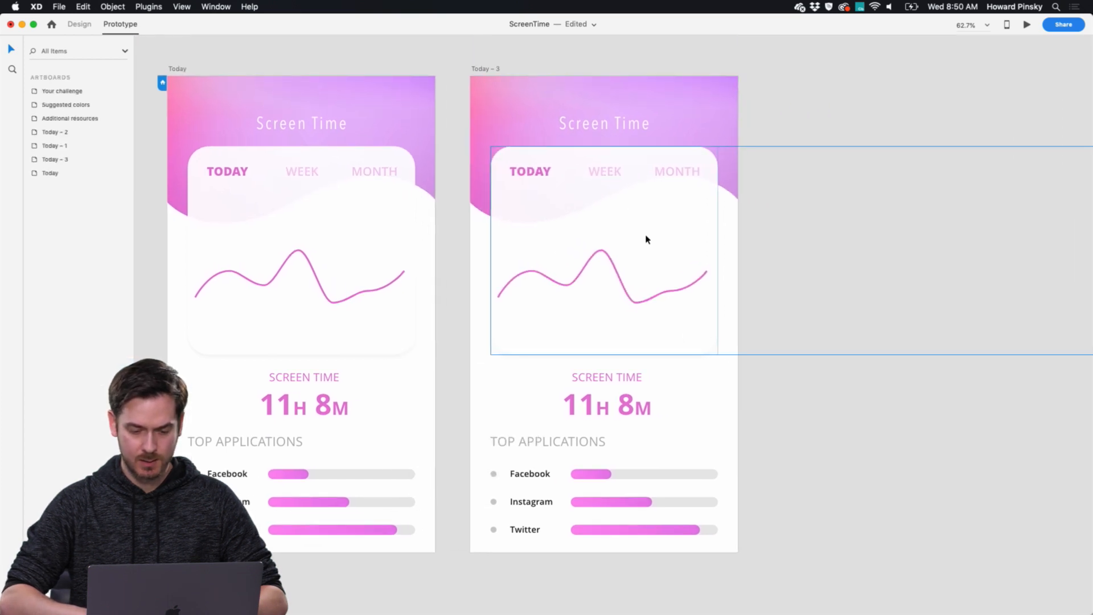
left_click(535, 195)
left_click(71, 30)
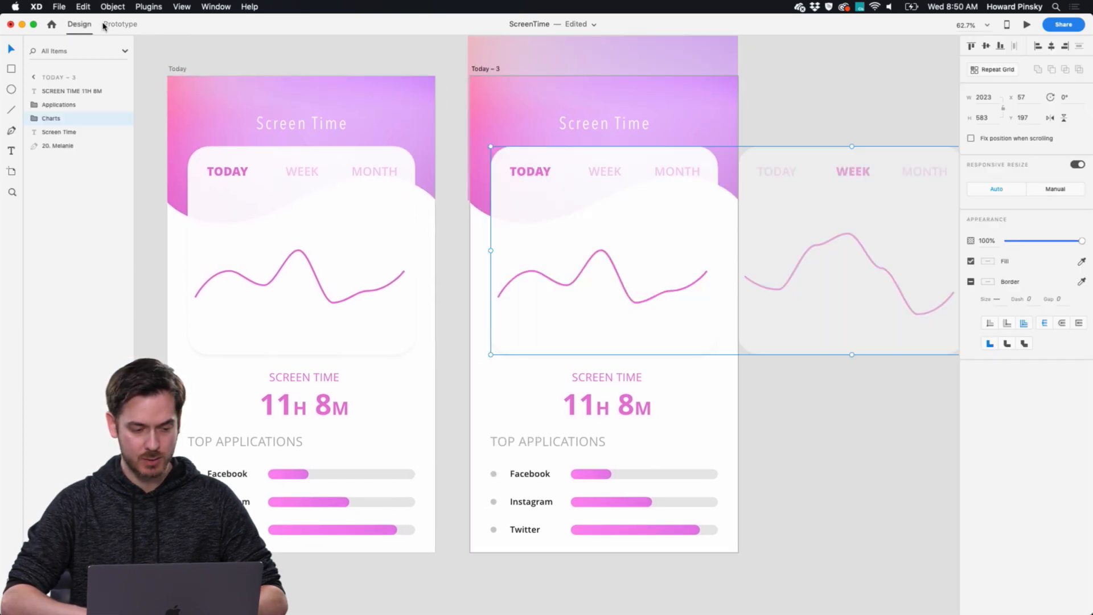
left_click_drag(663, 276, 445, 220)
Duplicate the Today – 3 artboard and place the copy directly to its right.
scroll(665, 211, "down", 5)
left_click(753, 129)
left_click_drag(608, 143, 729, 144)
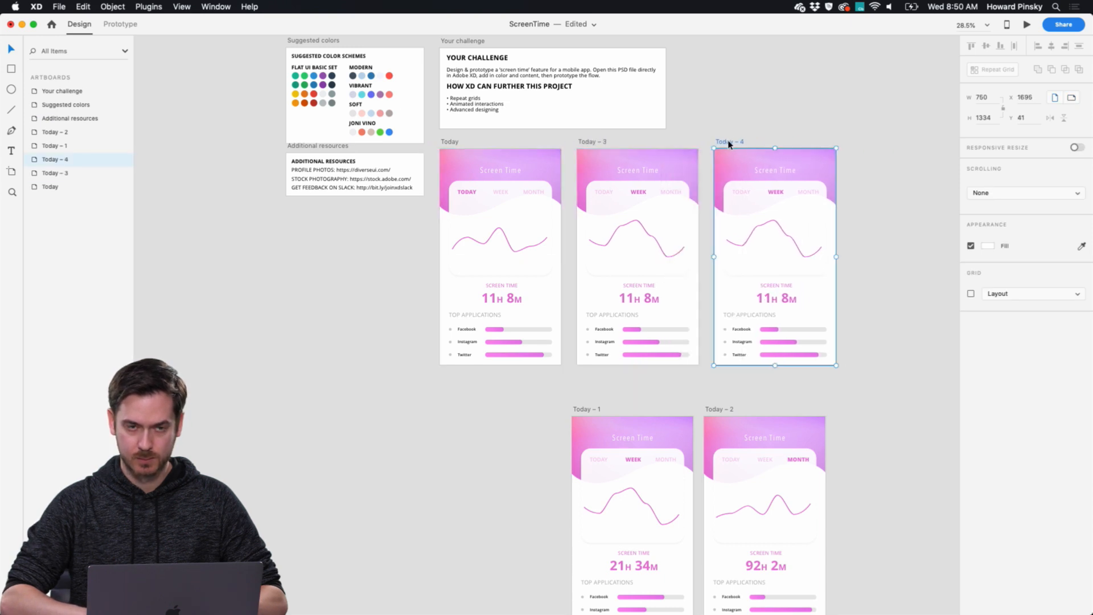
Shift the Charts group on Today – 4 left to about X -1329 so the Month Chart fills the chart area.
scroll(798, 220, "right", 5)
left_click(743, 227)
double_click(710, 187)
key("Escape")
key("Escape")
left_click(703, 182)
left_click_drag(707, 185, 593, 189)
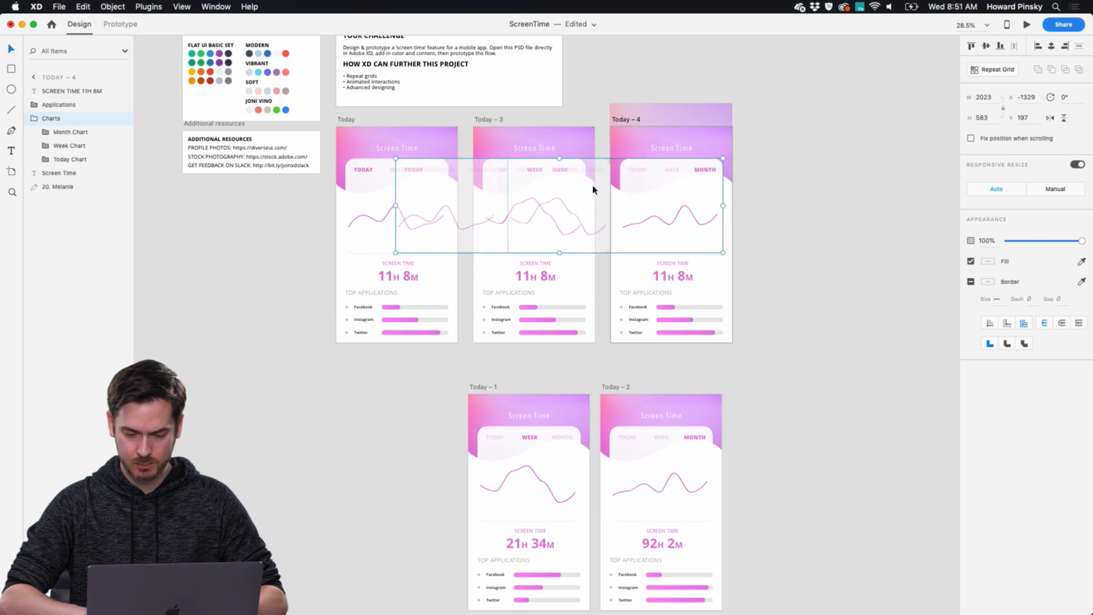
left_click(871, 171)
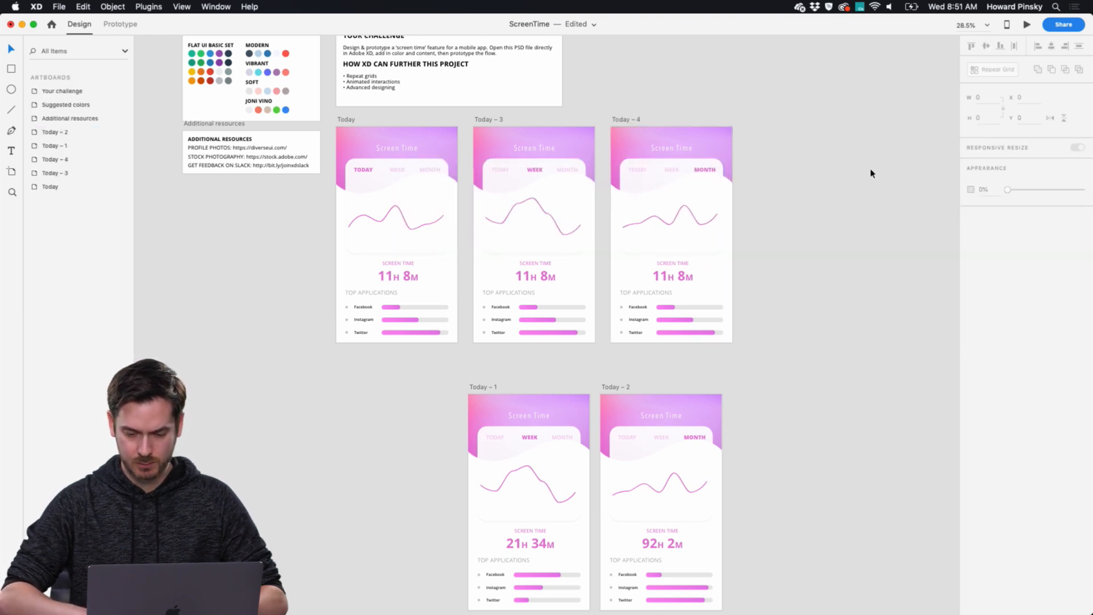
Link the MONTH label on the Today artboard to Today – 4 with a Tap trigger and Auto-Animate.
left_click(120, 23)
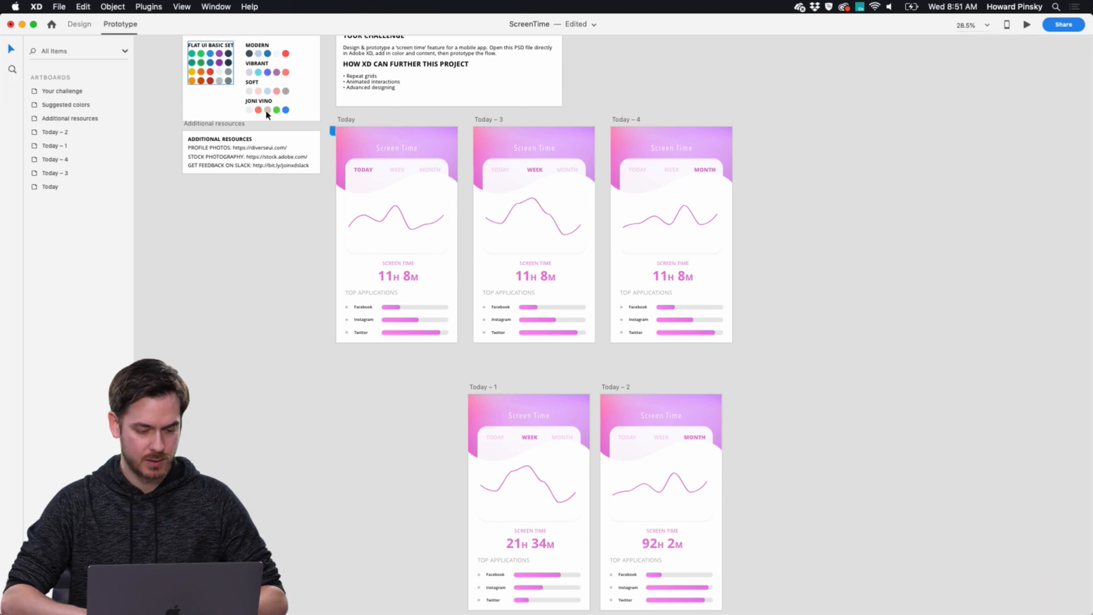
scroll(358, 172, "up", 5)
left_click(418, 166)
left_click(437, 170)
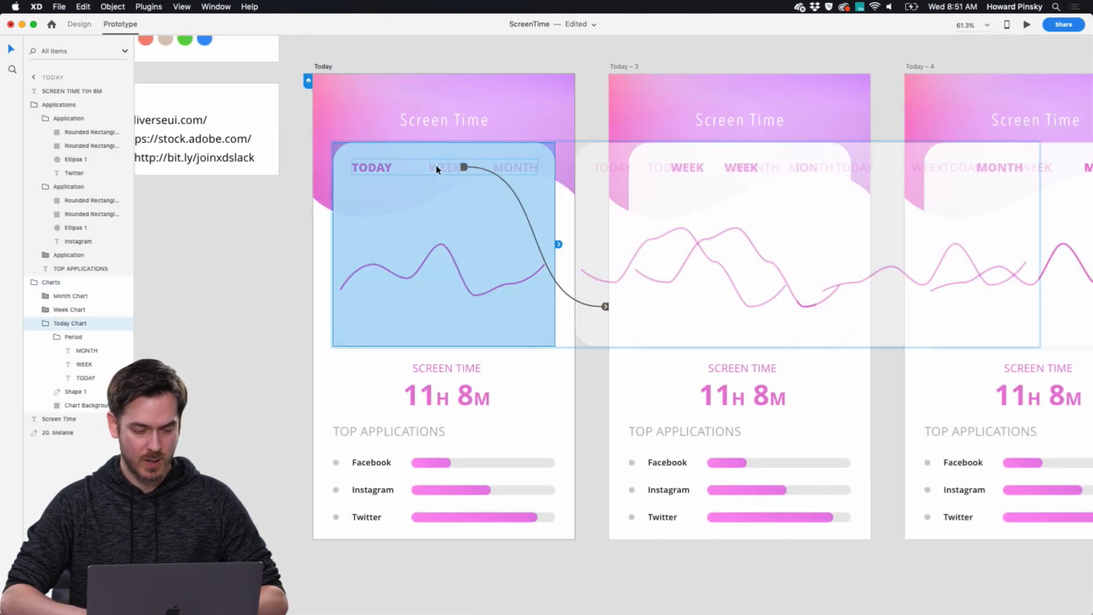
left_click(529, 170)
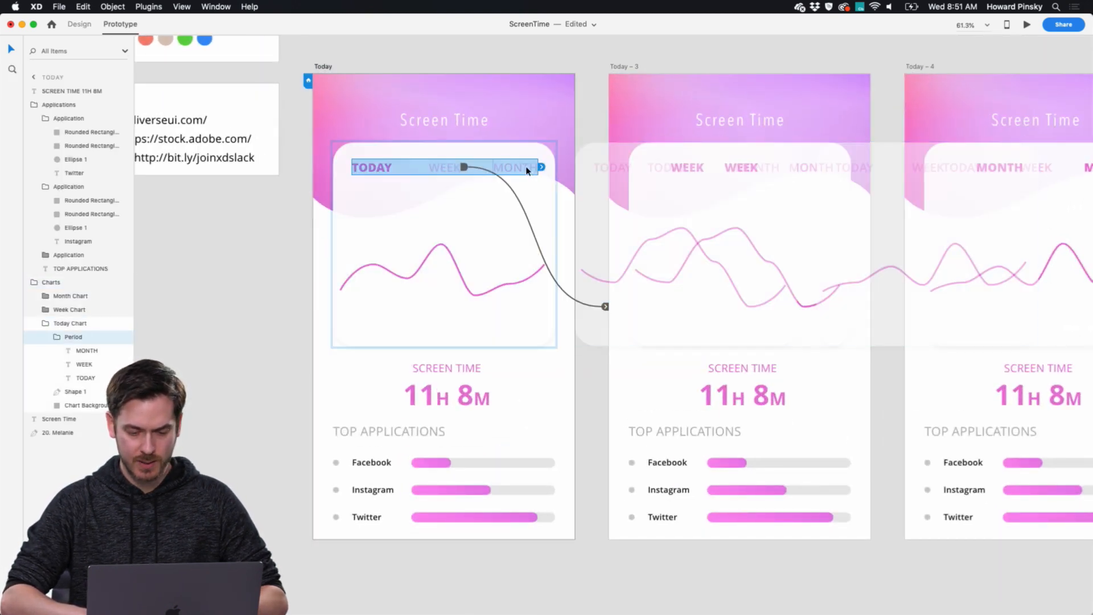
scroll(524, 171, "right", 5)
left_click(428, 174)
left_click_drag(438, 172, 875, 117)
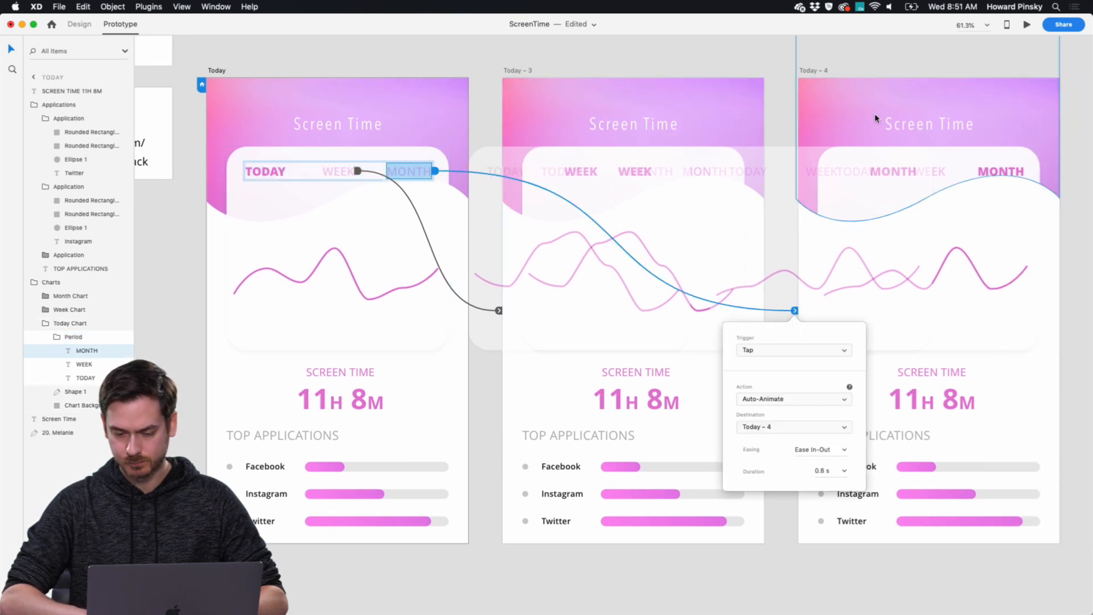
On Today – 4, link the WEEK label to Today – 3 and the TODAY label to the Today artboard.
left_click(548, 99)
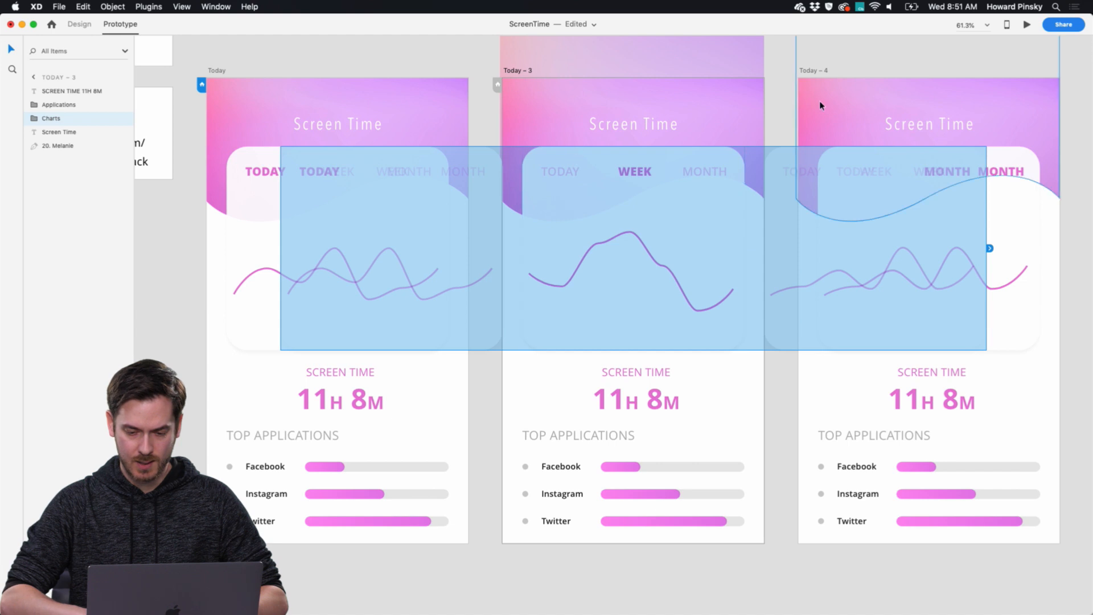
left_click(785, 102)
left_click(936, 172)
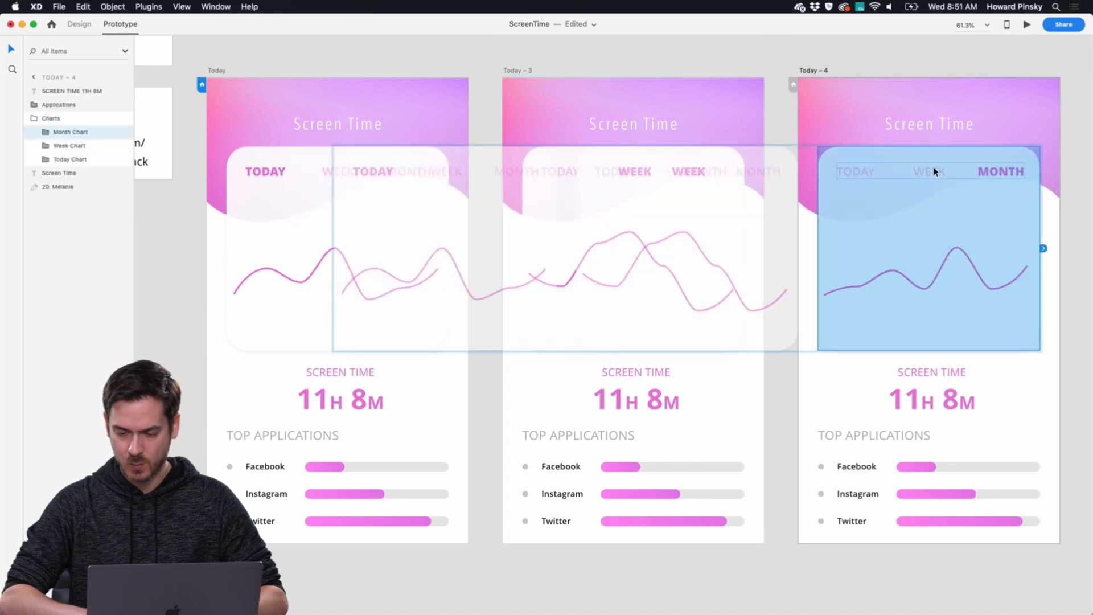
double_click(935, 170)
double_click(943, 176)
left_click_drag(948, 174, 592, 170)
left_click(855, 166)
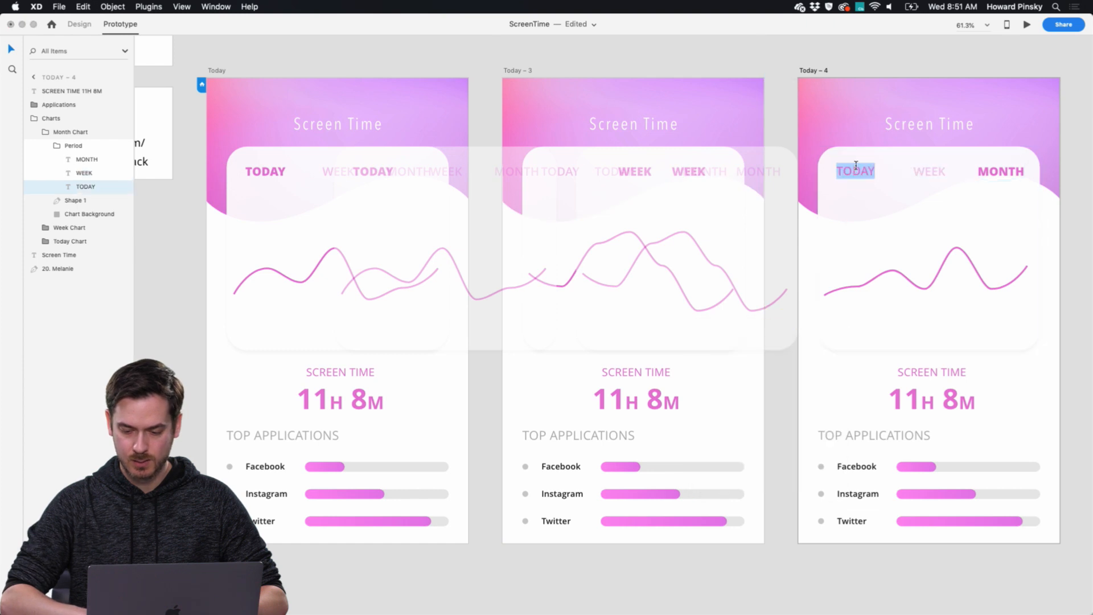
left_click_drag(877, 173, 455, 296)
Link the MONTH label on Today – 3 to the Today – 4 artboard.
left_click(556, 112)
left_click(640, 174)
double_click(640, 175)
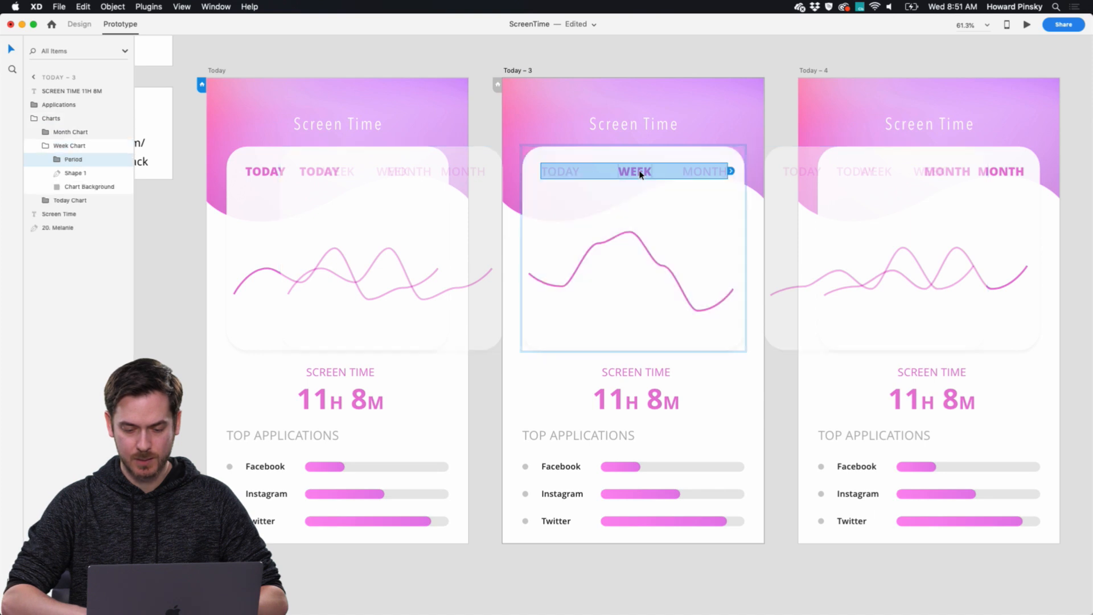
double_click(708, 173)
left_click_drag(731, 171, 793, 310)
left_click(633, 124)
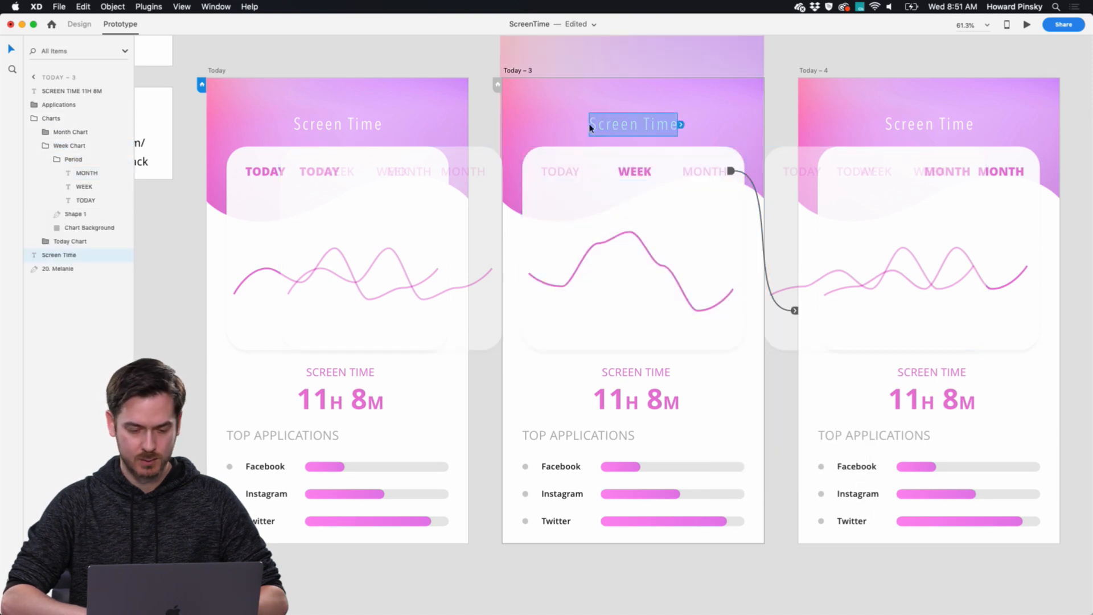
Link the TODAY label on Today – 3 to the Today artboard with a Tap trigger and Auto-Animate.
left_click(558, 174)
double_click(558, 174)
double_click(563, 171)
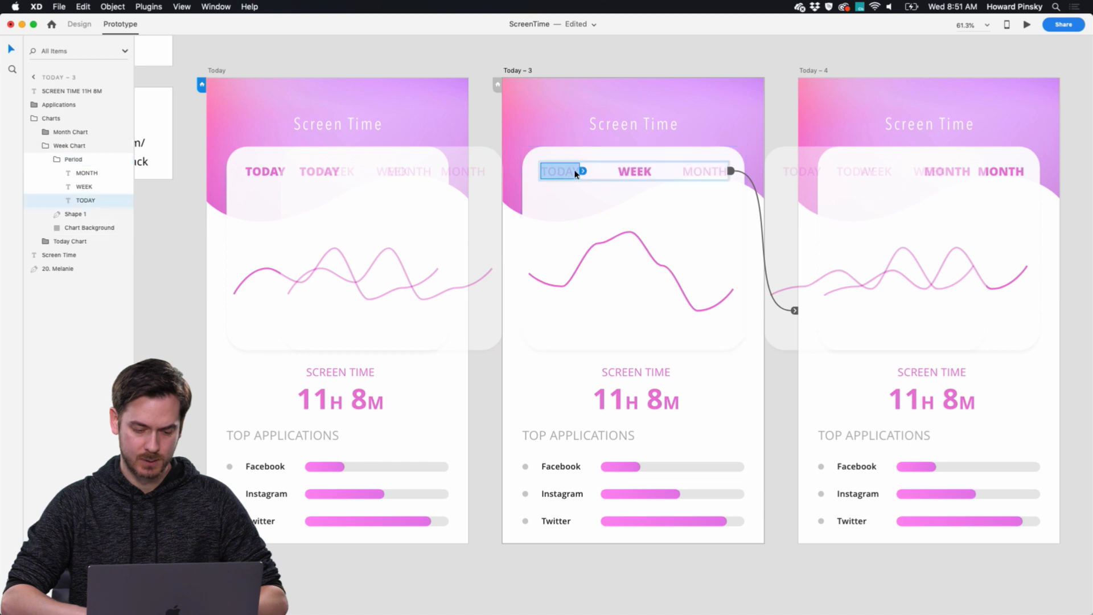
left_click_drag(583, 170, 343, 213)
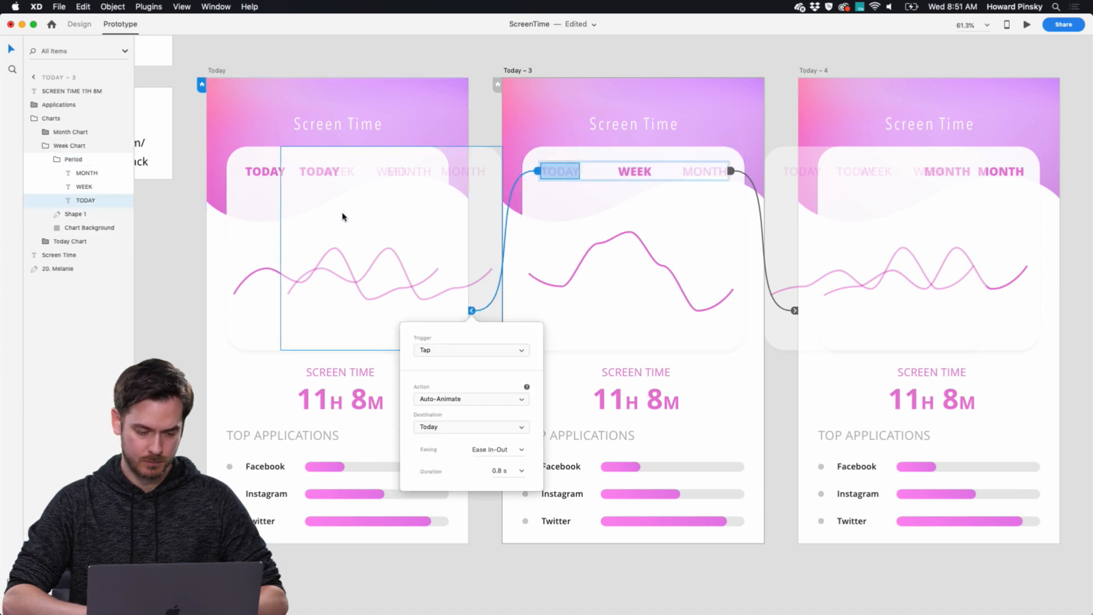
left_click(396, 112)
Preview the prototype and switch between the Week, Month and Today charts to check the sliding transitions.
left_click(1027, 25)
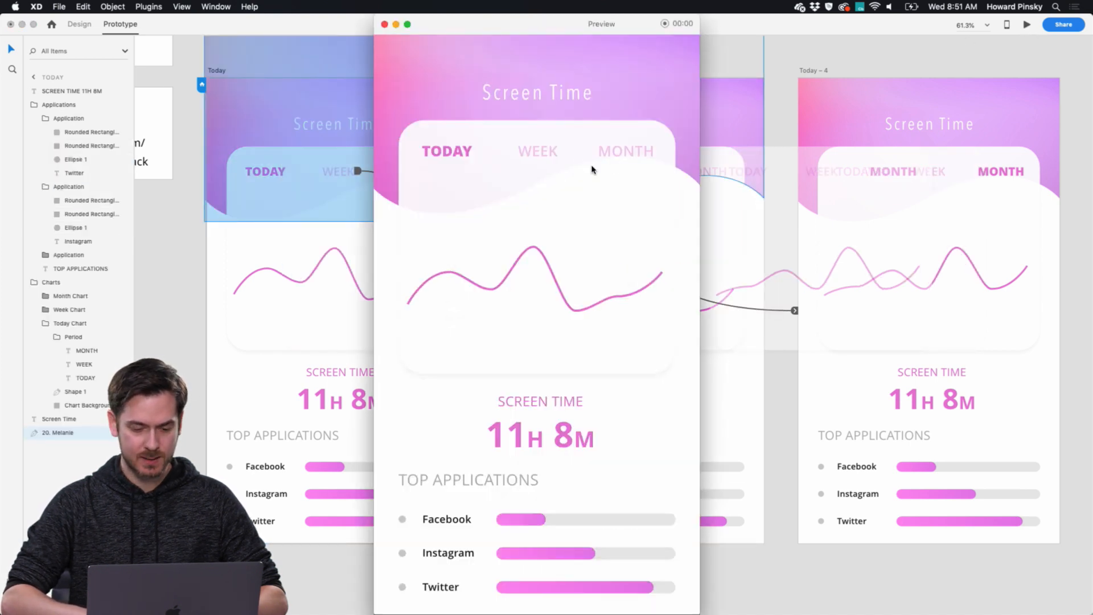
left_click(546, 156)
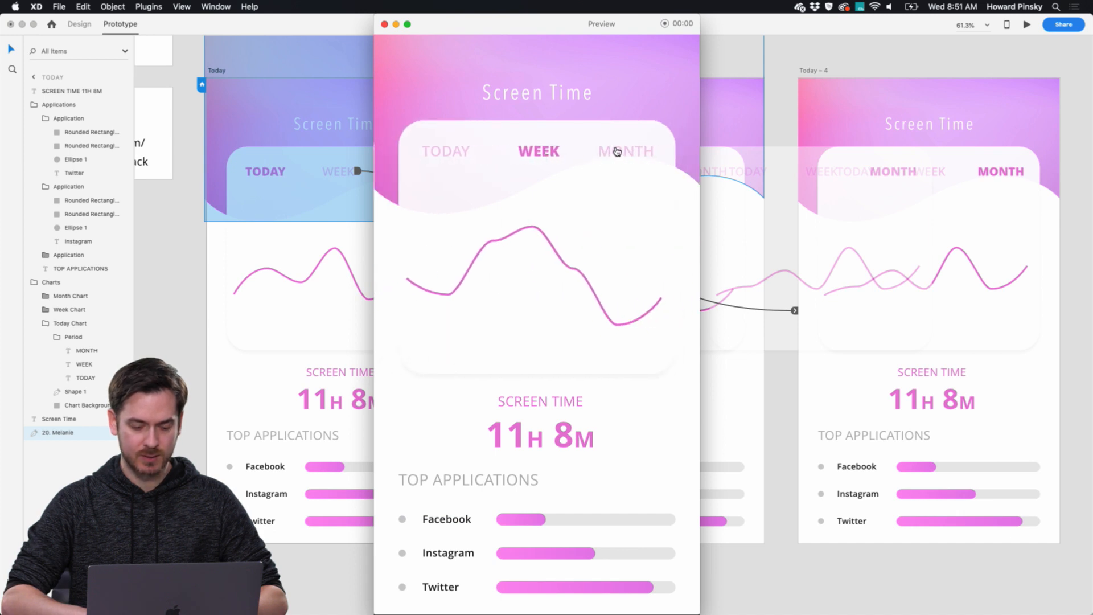
left_click(617, 150)
left_click(526, 150)
left_click(449, 151)
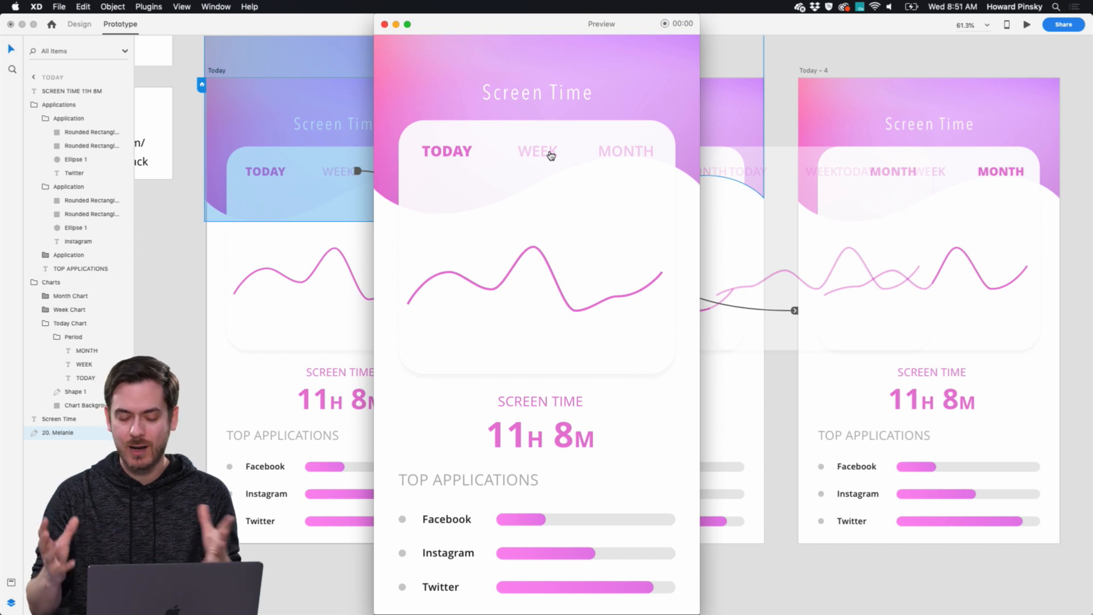
left_click(549, 155)
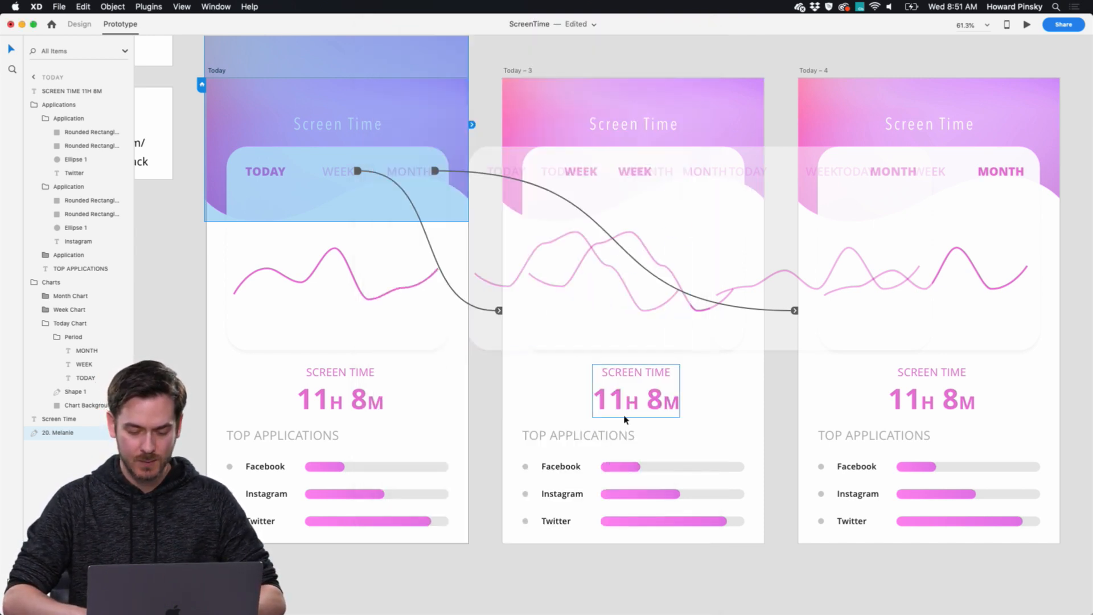
On Today – 3, lengthen the Facebook usage bar and shorten the Instagram and Twitter bars.
scroll(624, 421, "down", 2)
left_click(621, 430)
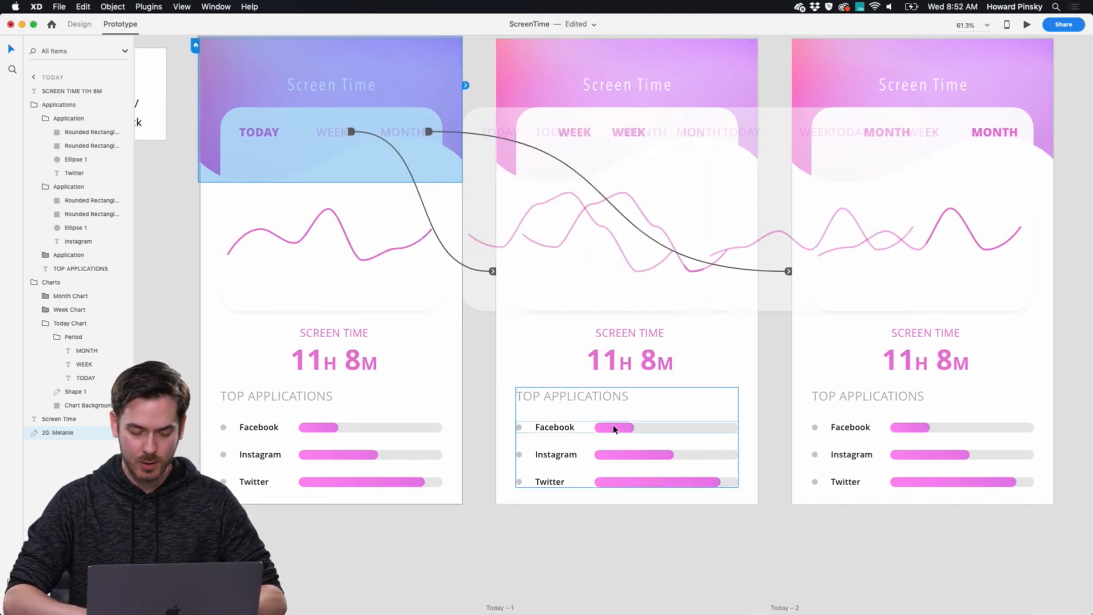
double_click(614, 427)
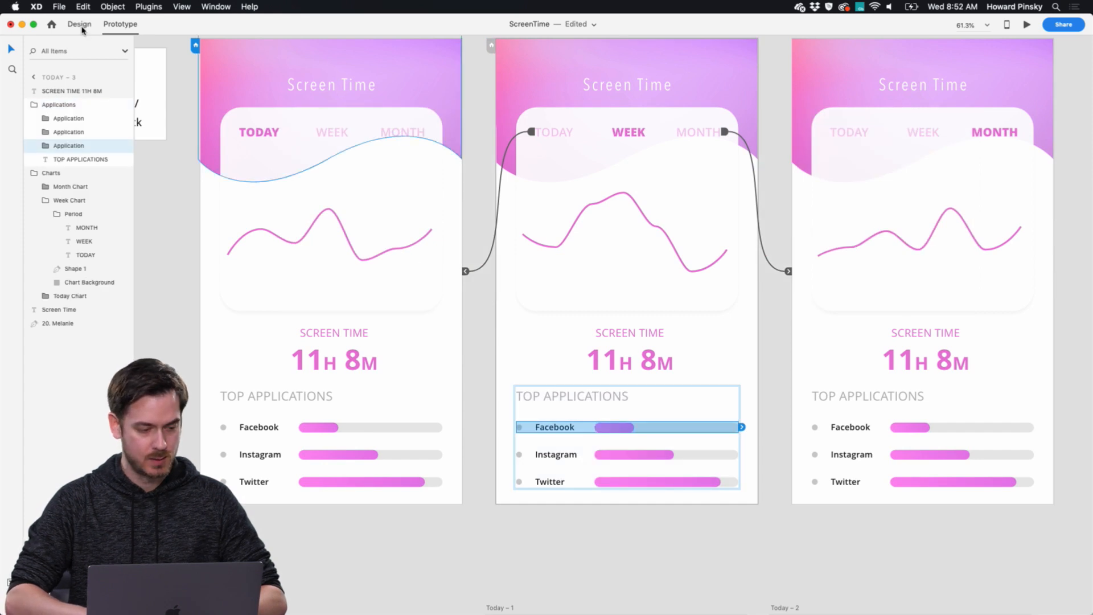
left_click(79, 24)
double_click(605, 427)
left_click_drag(634, 426, 633, 454)
double_click(669, 459)
double_click(675, 482)
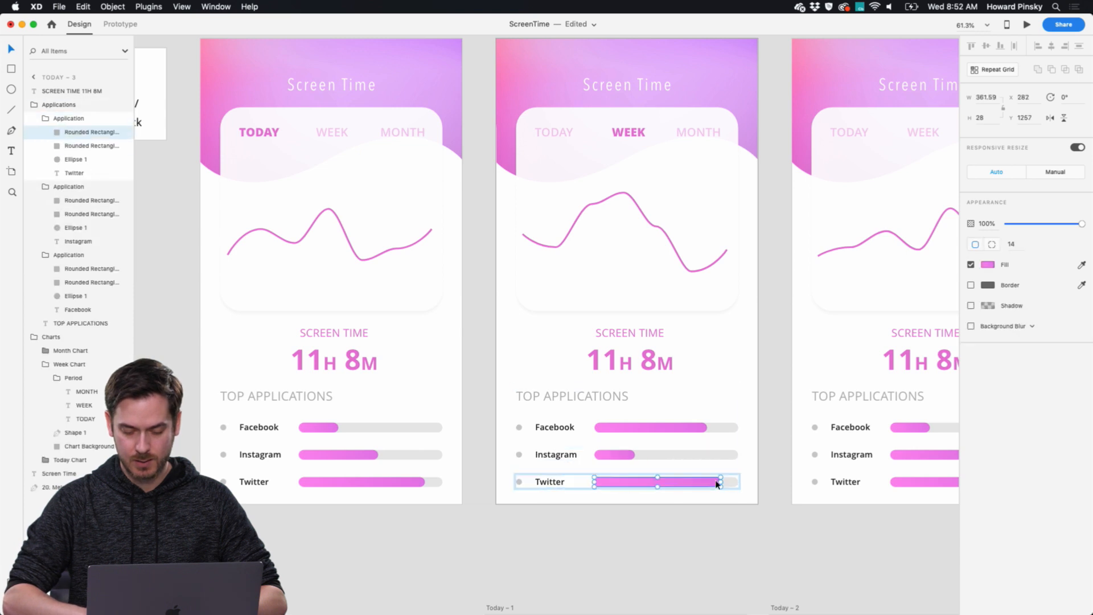
left_click_drag(720, 479, 687, 481)
On Today – 4, set the Facebook usage bar to about 364 wide and Instagram to about 157, and shorten the Twitter bar.
scroll(687, 481, "right", 5)
double_click(773, 436)
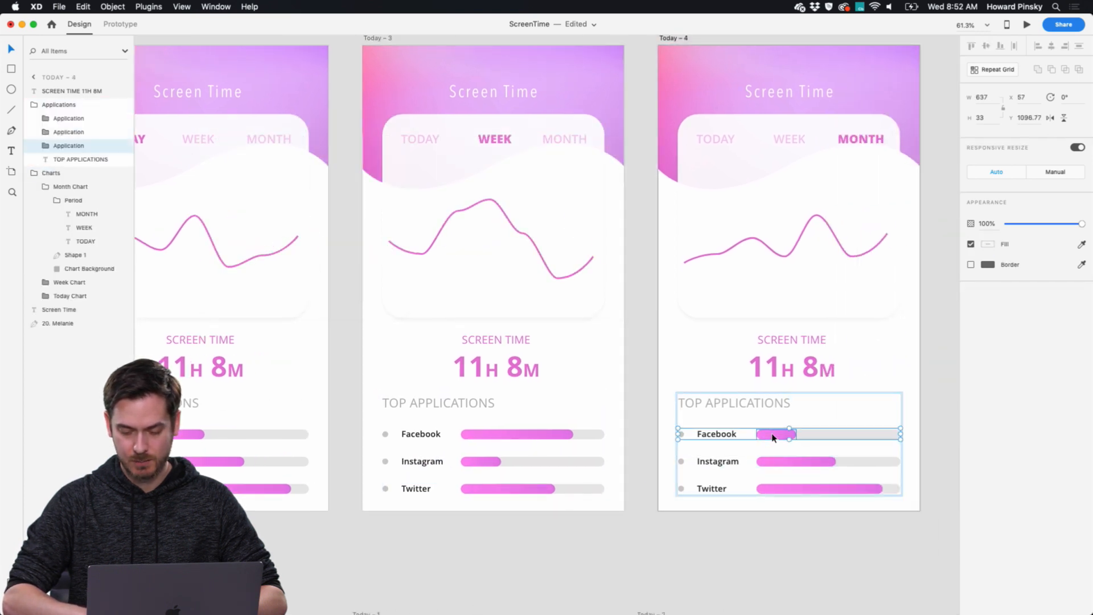
double_click(773, 436)
left_click_drag(797, 434, 883, 434)
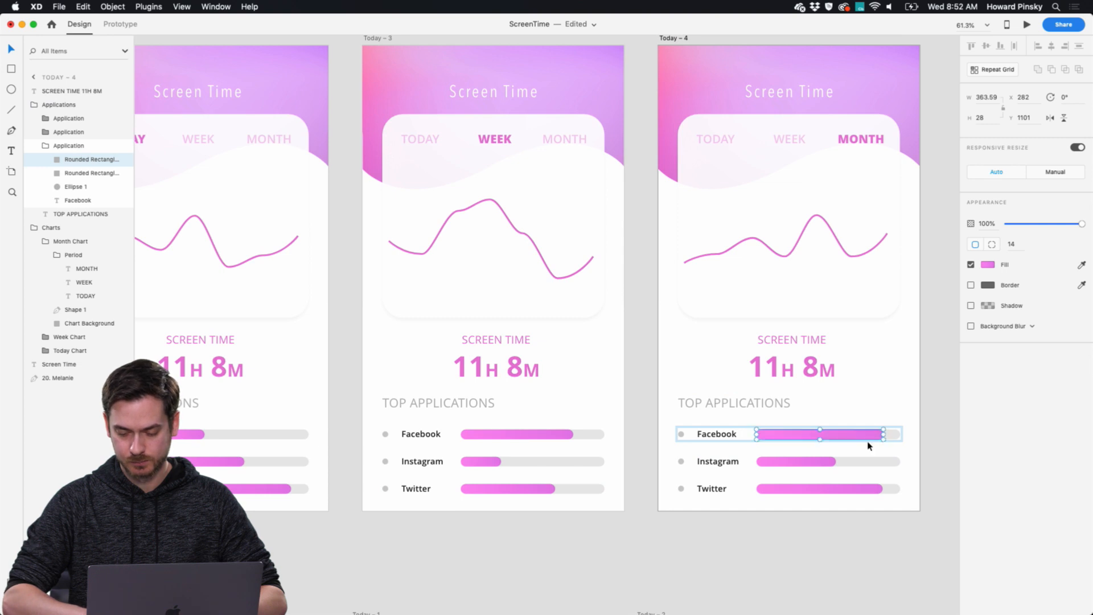
double_click(810, 460)
left_click_drag(836, 462, 810, 461)
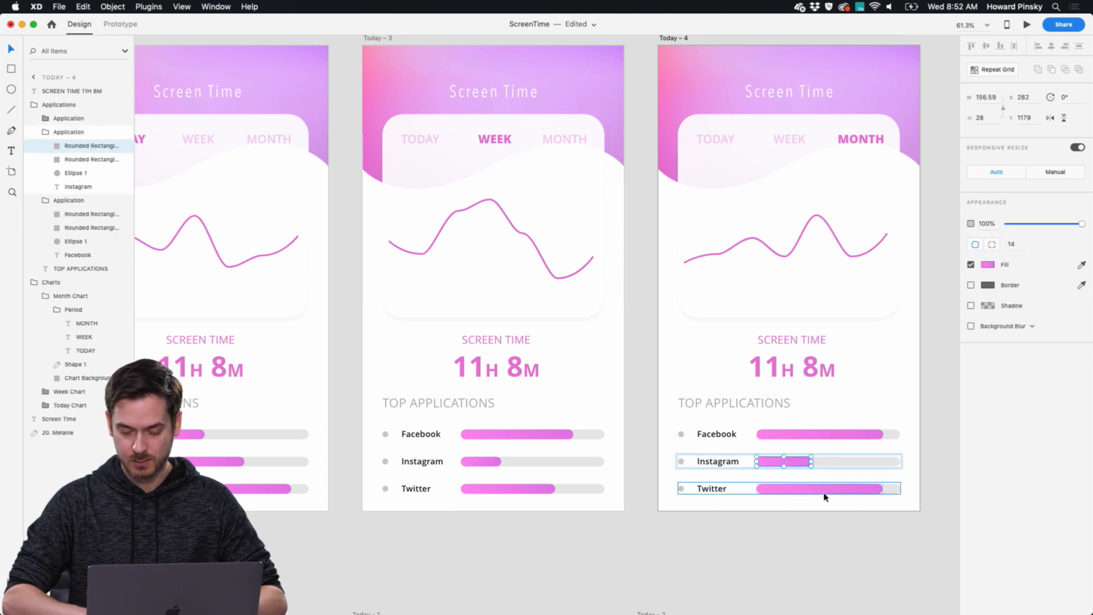
left_click(822, 493)
double_click(824, 491)
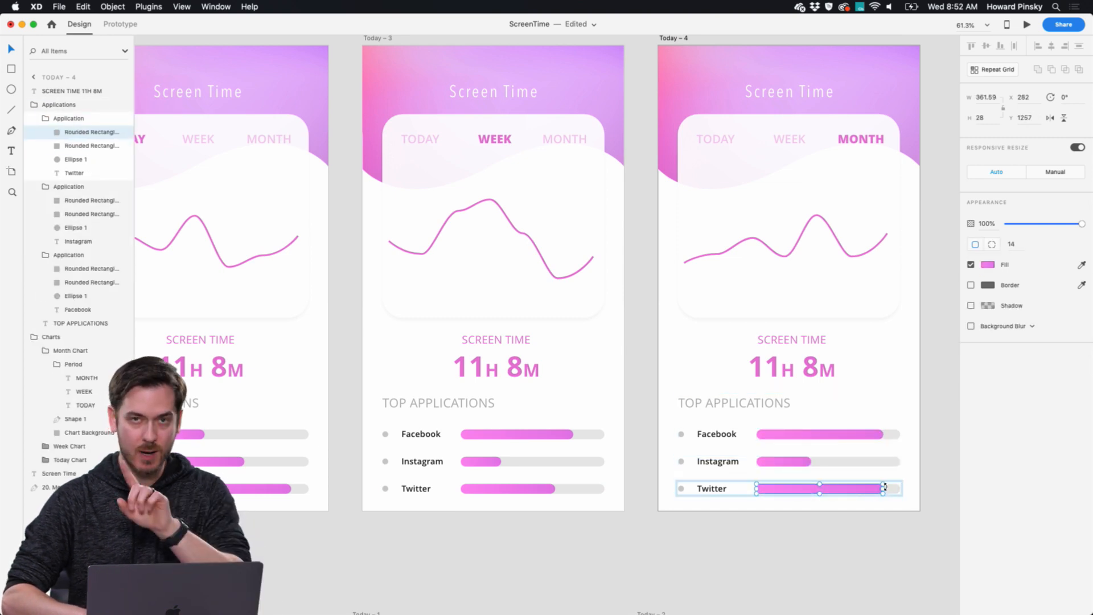
left_click_drag(866, 490, 830, 489)
Preview the prototype from Today and switch to Week and Month to check how the usage bars animate.
left_click(227, 290)
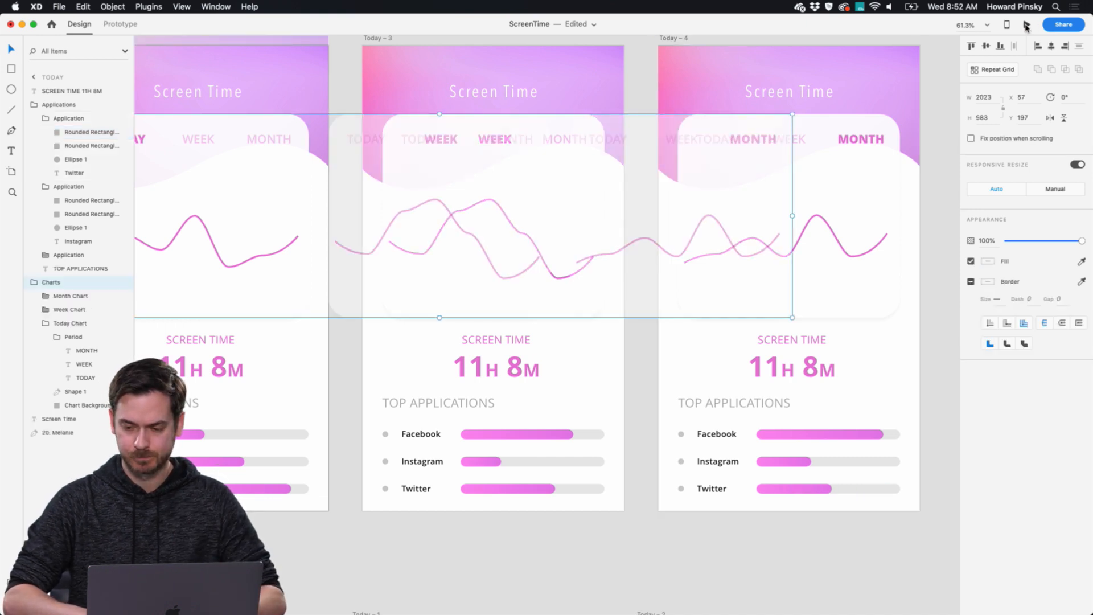
left_click(1026, 26)
left_click(524, 159)
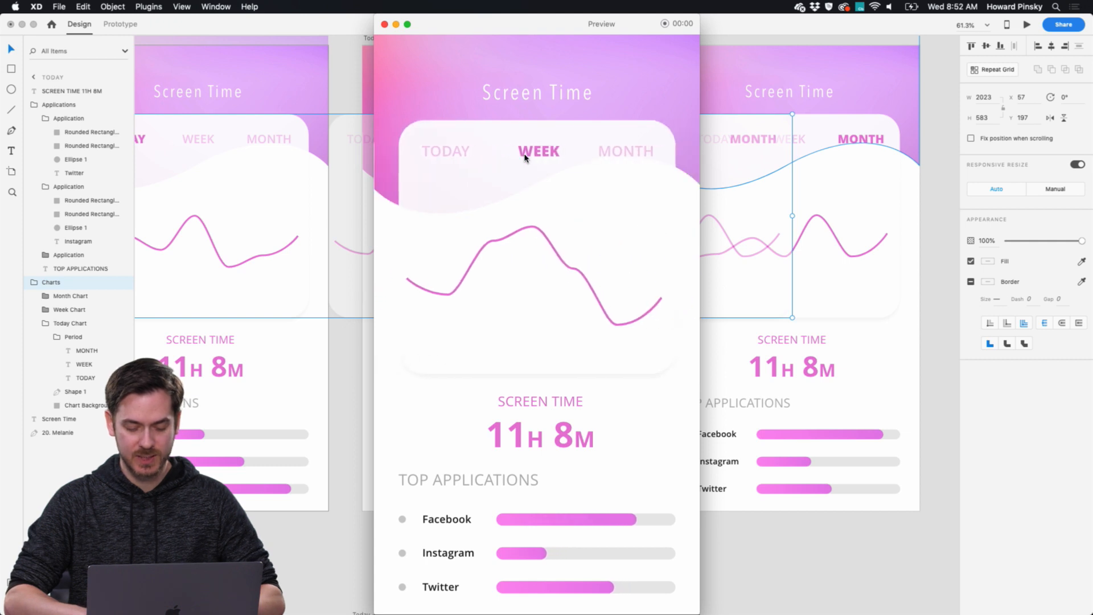
left_click(619, 155)
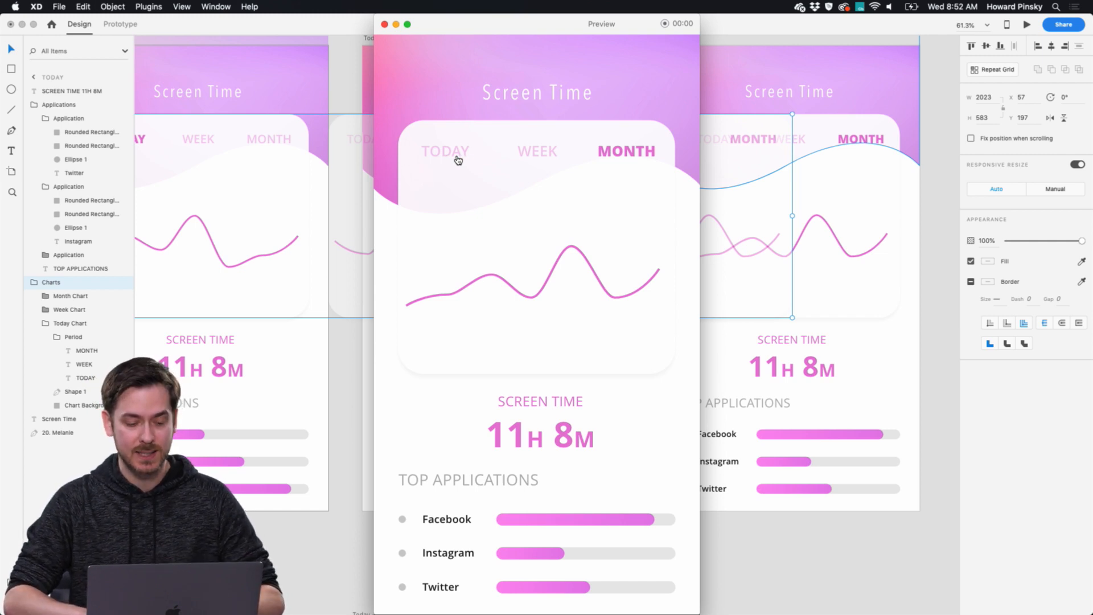
key("super+w")
Examine the prototype connections on the Today artboard, including the WEEK label's link to Today – 3.
scroll(505, 166, "left", 3)
scroll(506, 166, "up", 2)
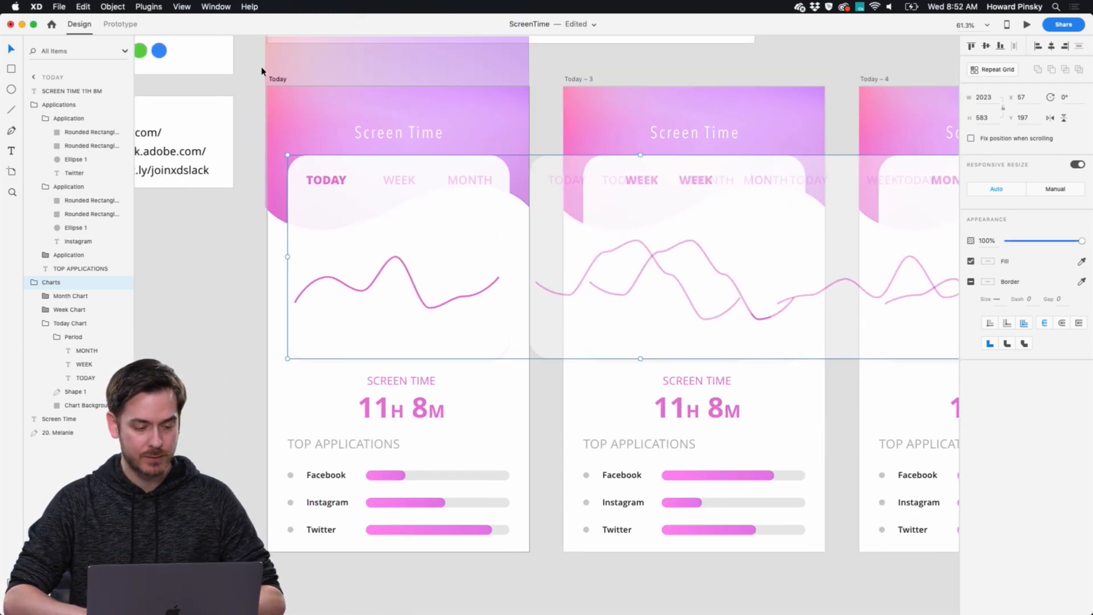
left_click(277, 76)
left_click(110, 25)
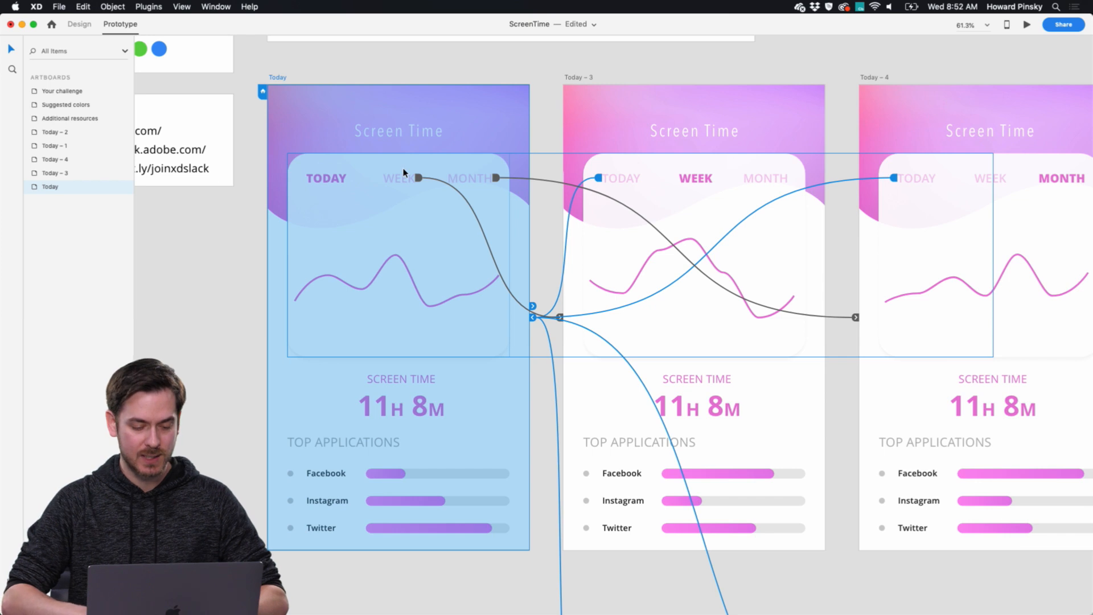
scroll(404, 172, "up", 5)
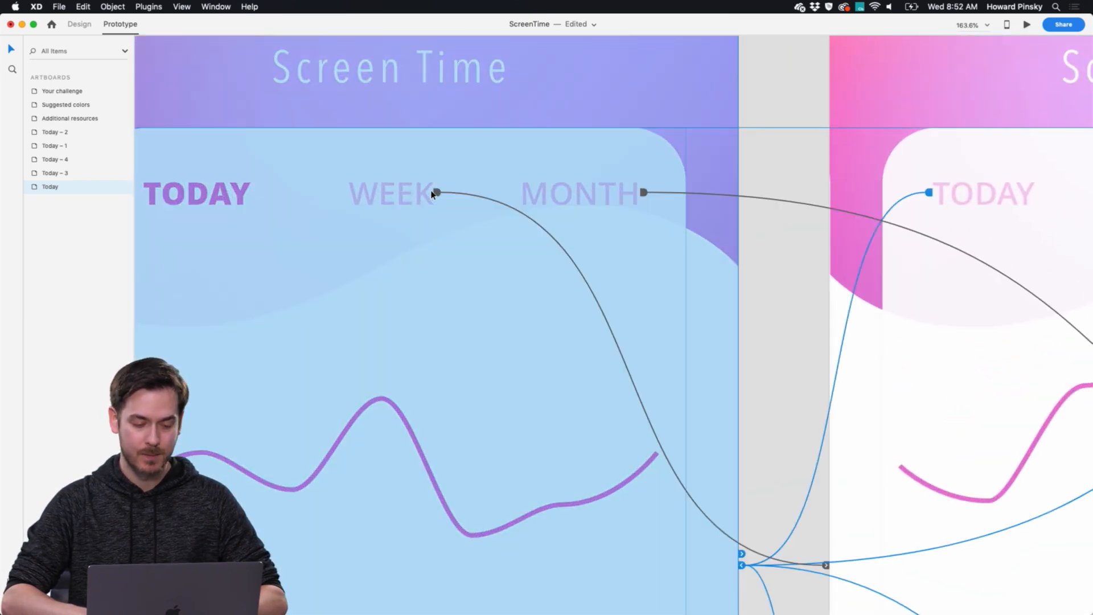
left_click(431, 193)
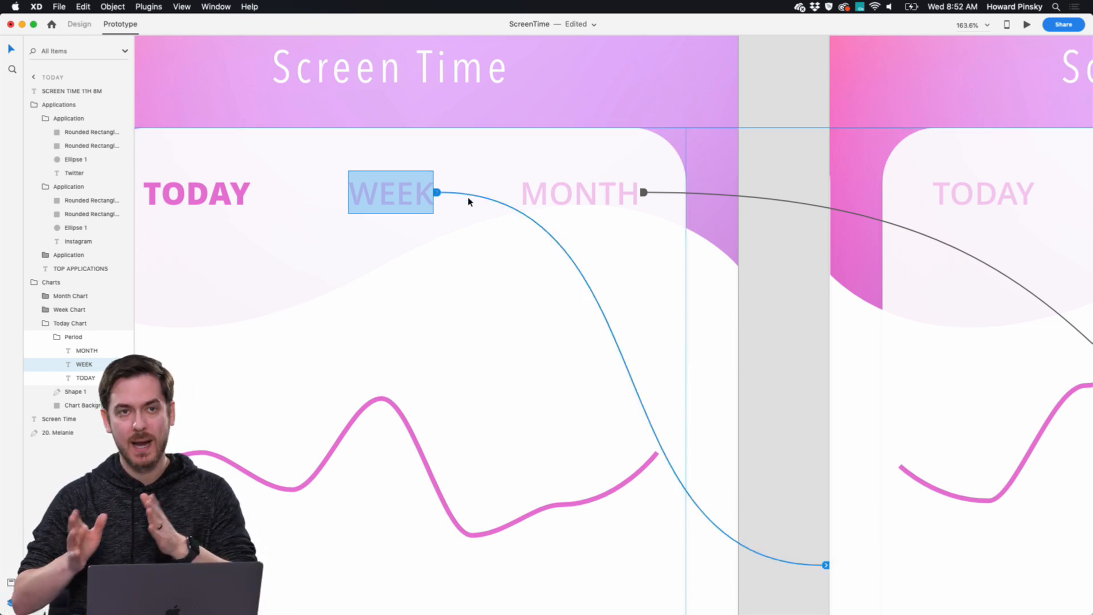
scroll(468, 202, "down", 5)
scroll(468, 201, "down", 2)
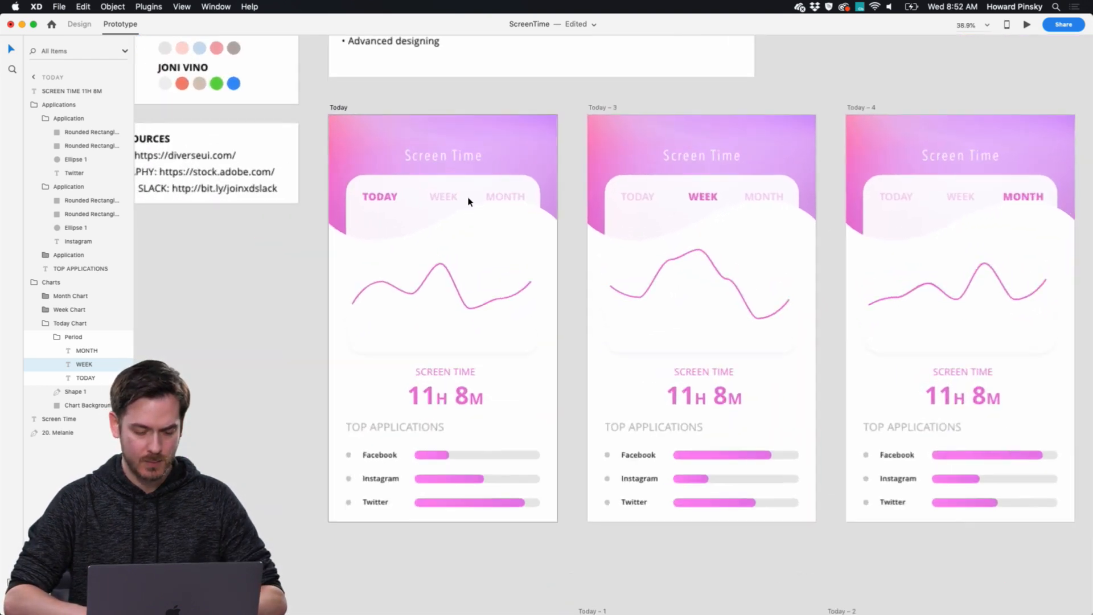
scroll(467, 202, "up", 3)
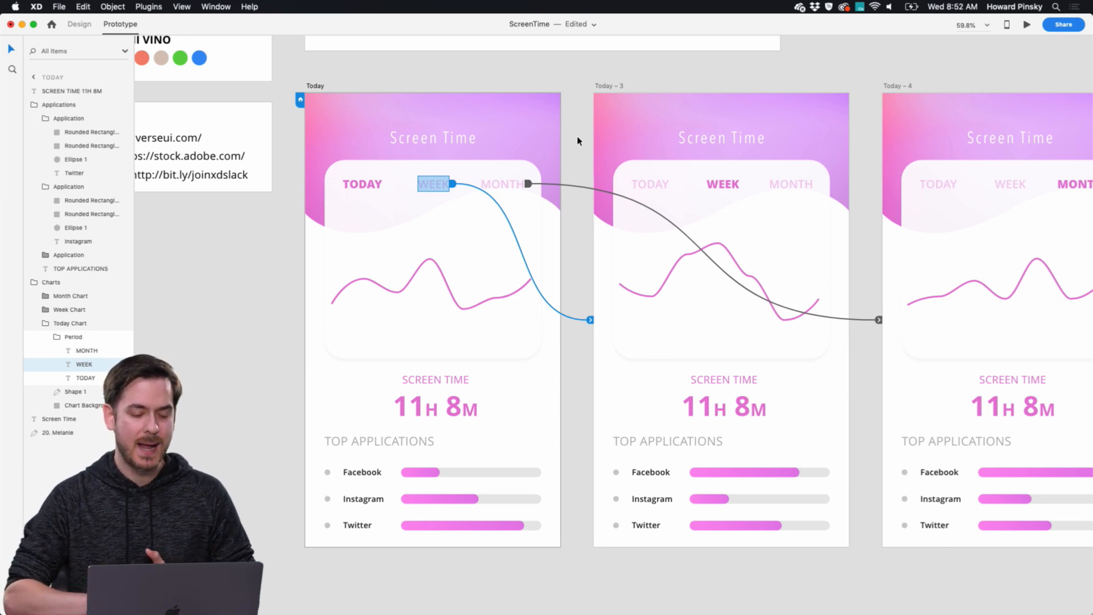
scroll(577, 140, "right", 5)
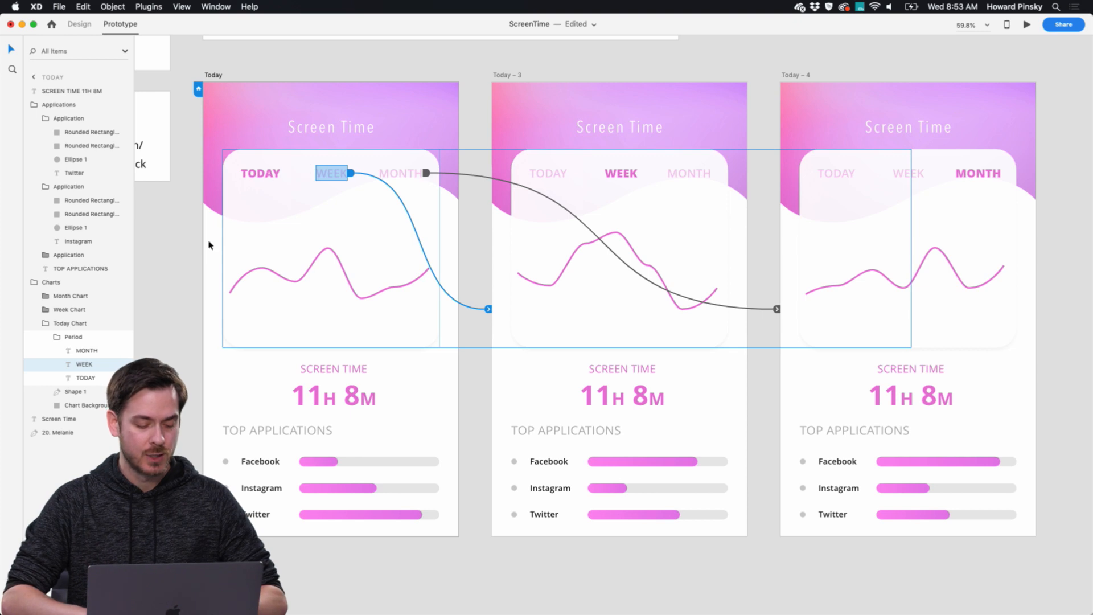
Delete the saved #E87AD6 color from the document assets.
key("super+shift+y")
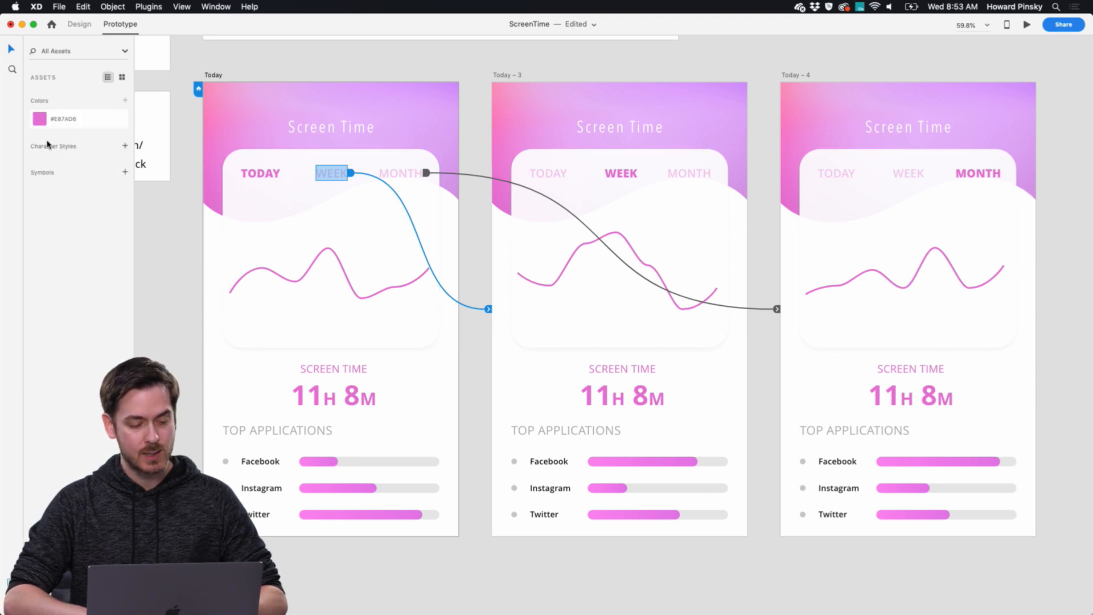
left_click(53, 121)
right_click(75, 119)
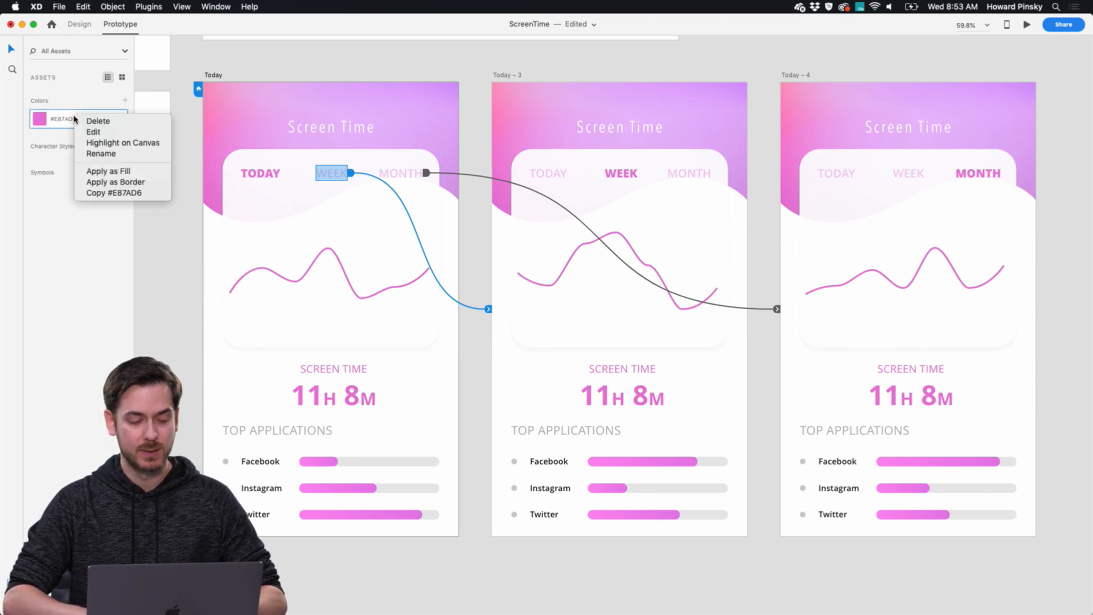
left_click(105, 121)
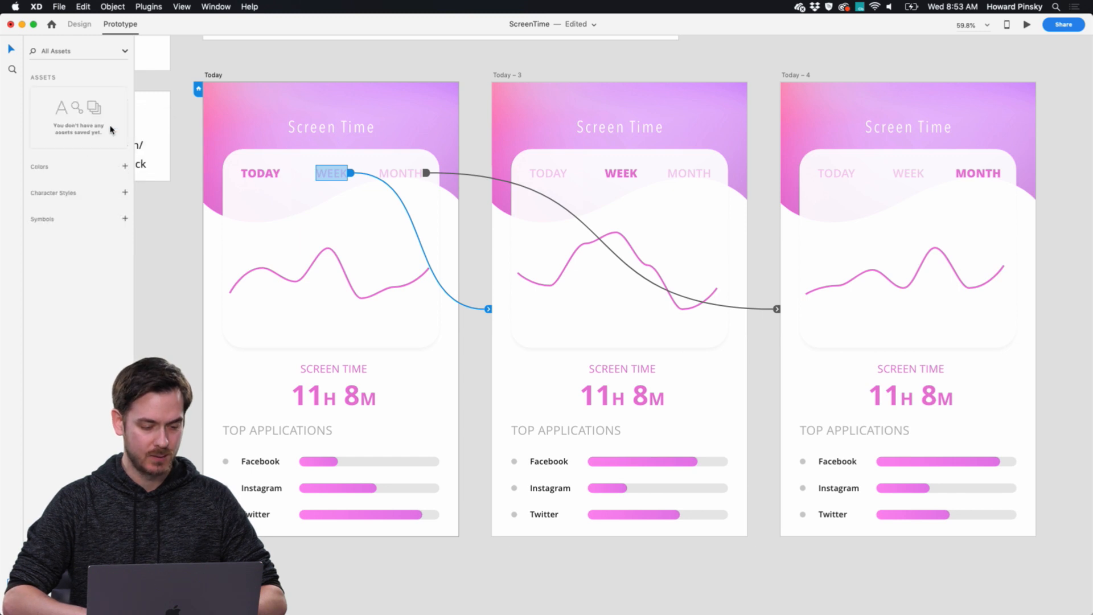
Save the pink color of the 11H 8M screen time text on Today as a color asset.
left_click(271, 179)
left_click(271, 179)
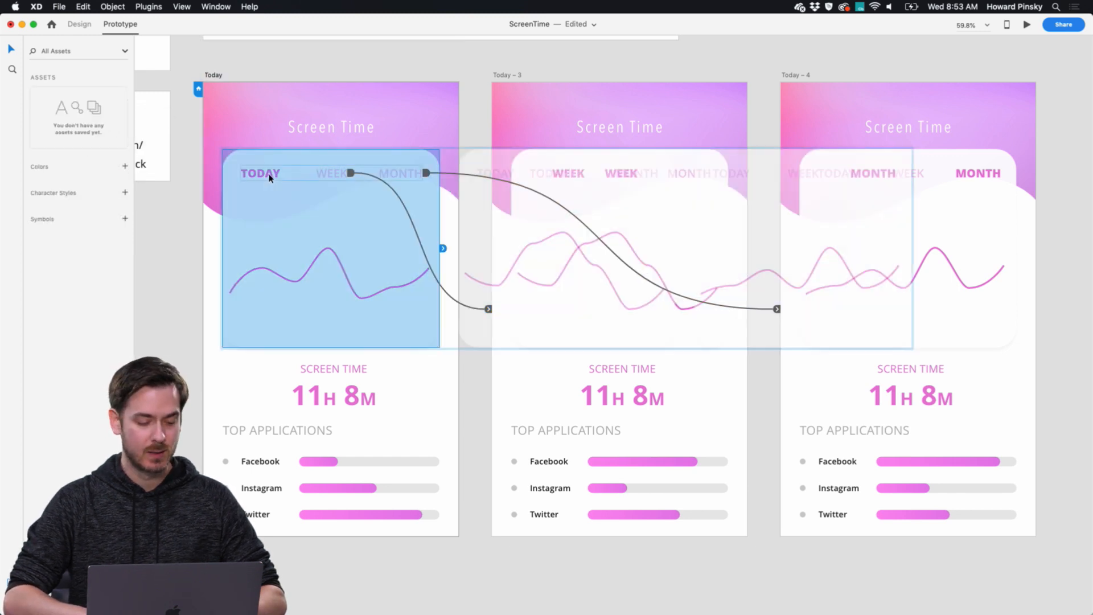
left_click(79, 25)
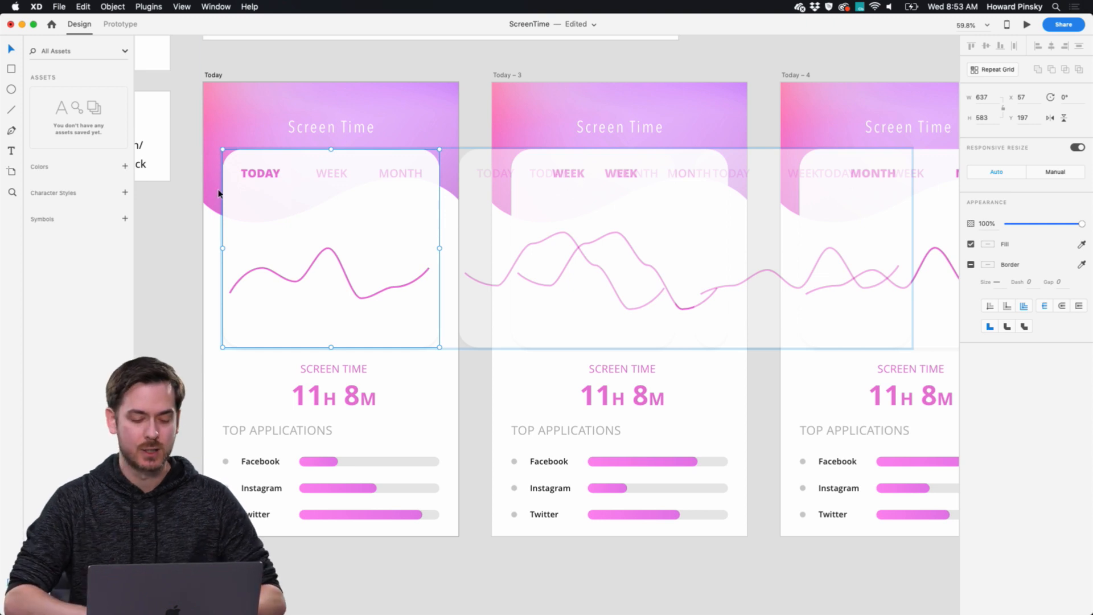
left_click(320, 397)
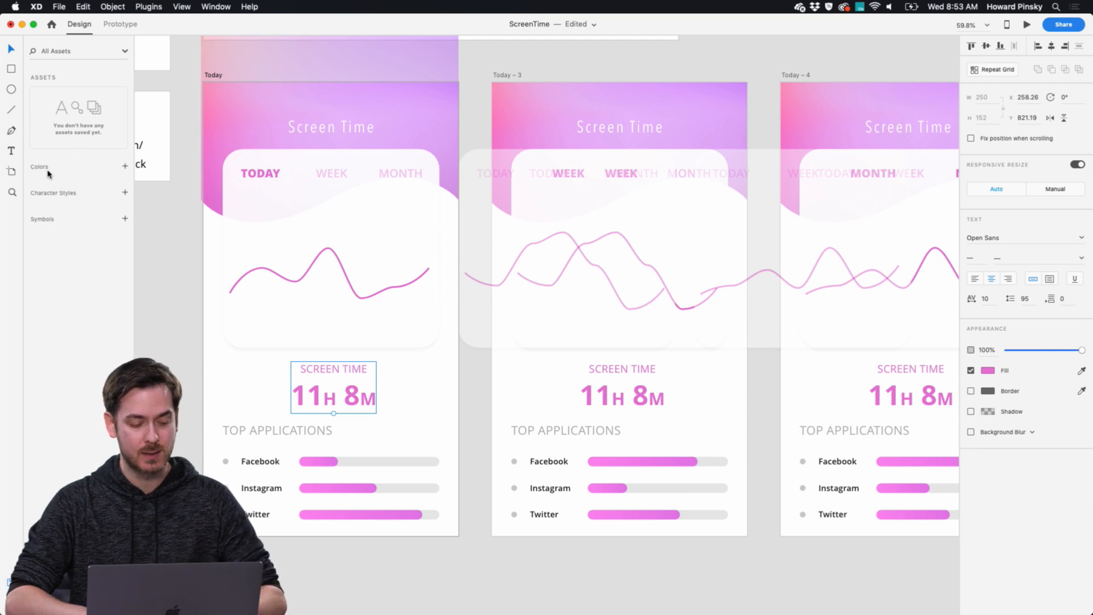
left_click(124, 167)
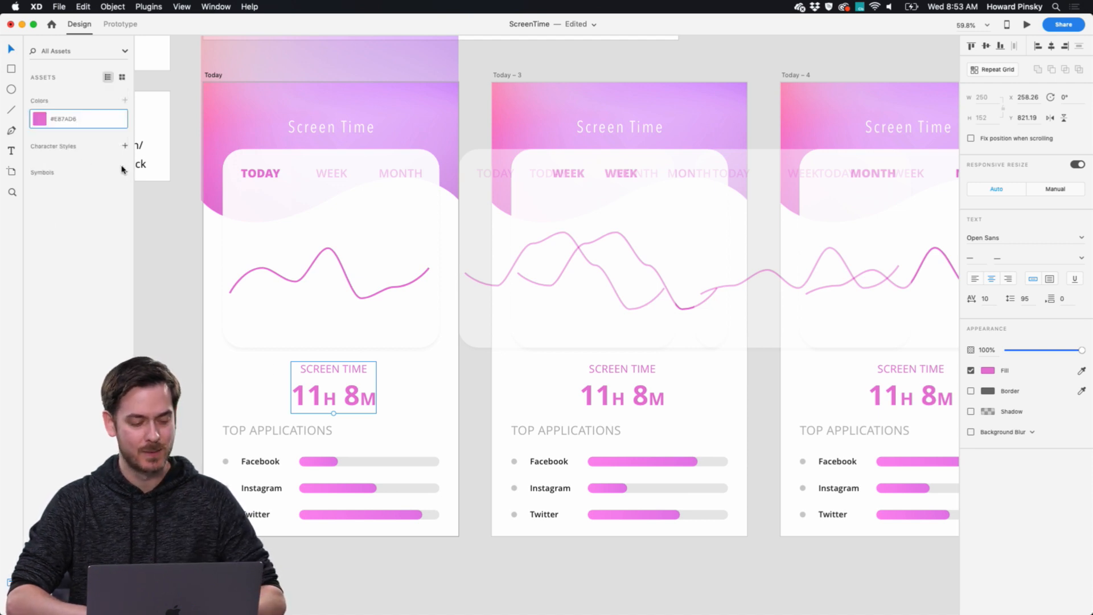
Edit the saved pink color asset to the light blue #7ACFE8.
right_click(88, 123)
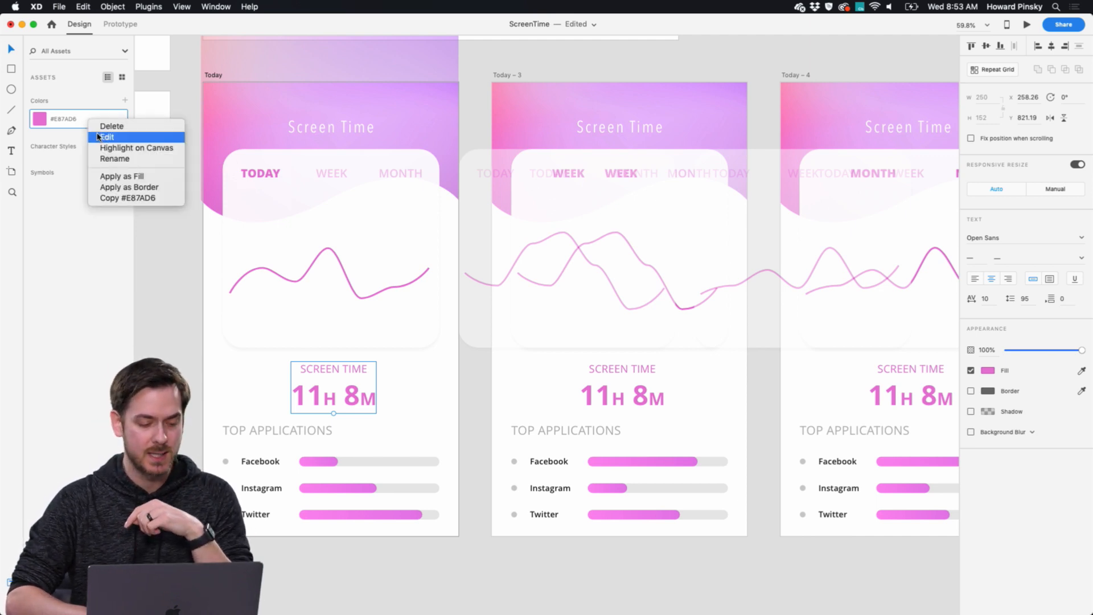
left_click(100, 138)
left_click_drag(159, 106, 159, 107)
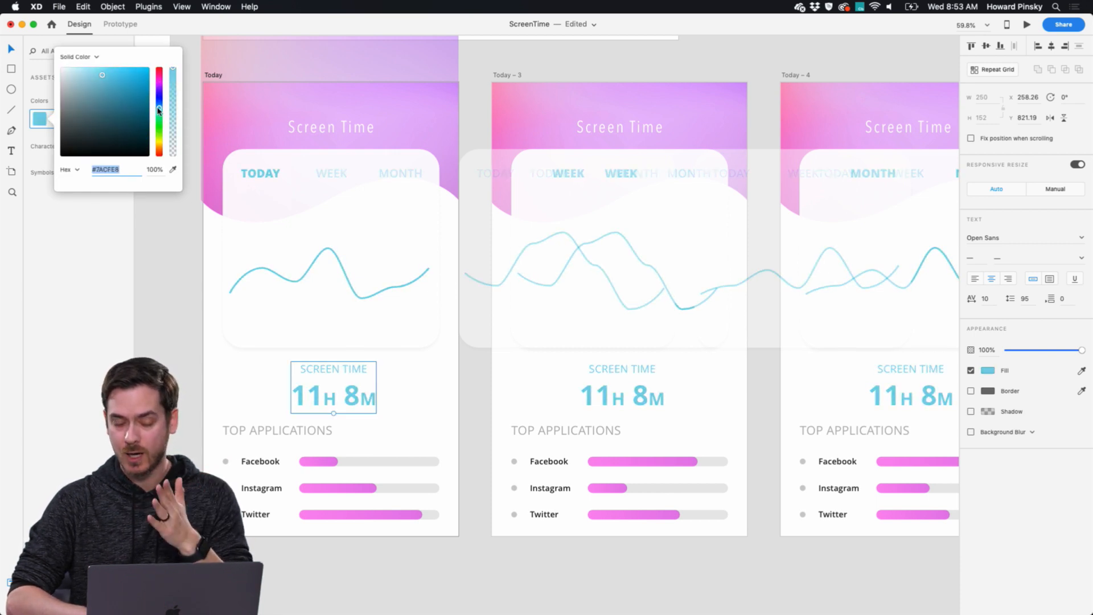
Save the pink gradient fill of the Facebook usage bar on Today as a color asset.
double_click(319, 462)
left_click(319, 462)
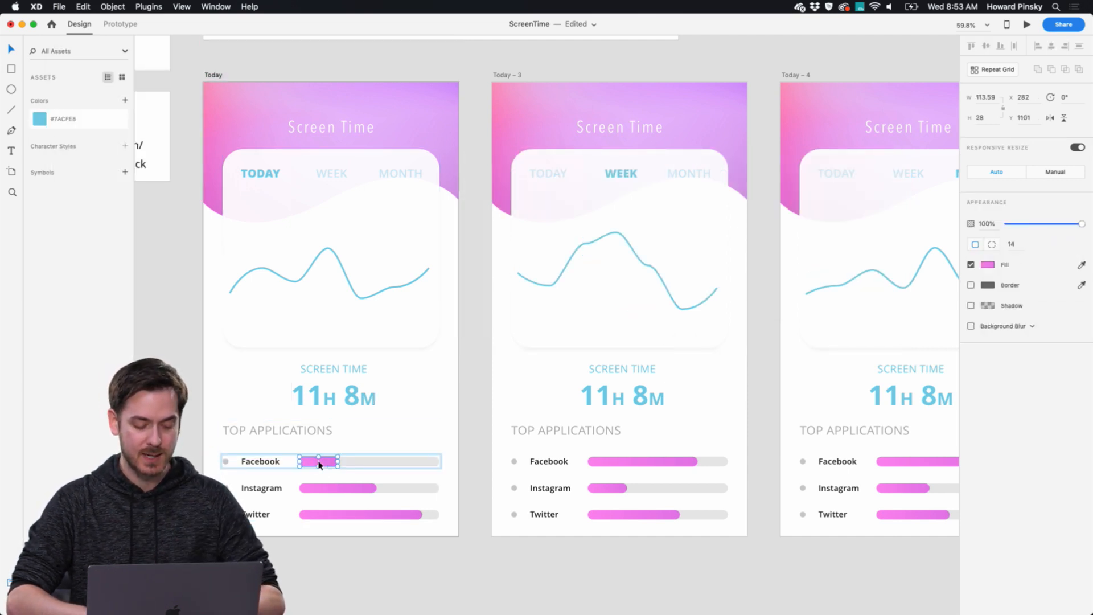
right_click(319, 463)
left_click(313, 460)
right_click(313, 460)
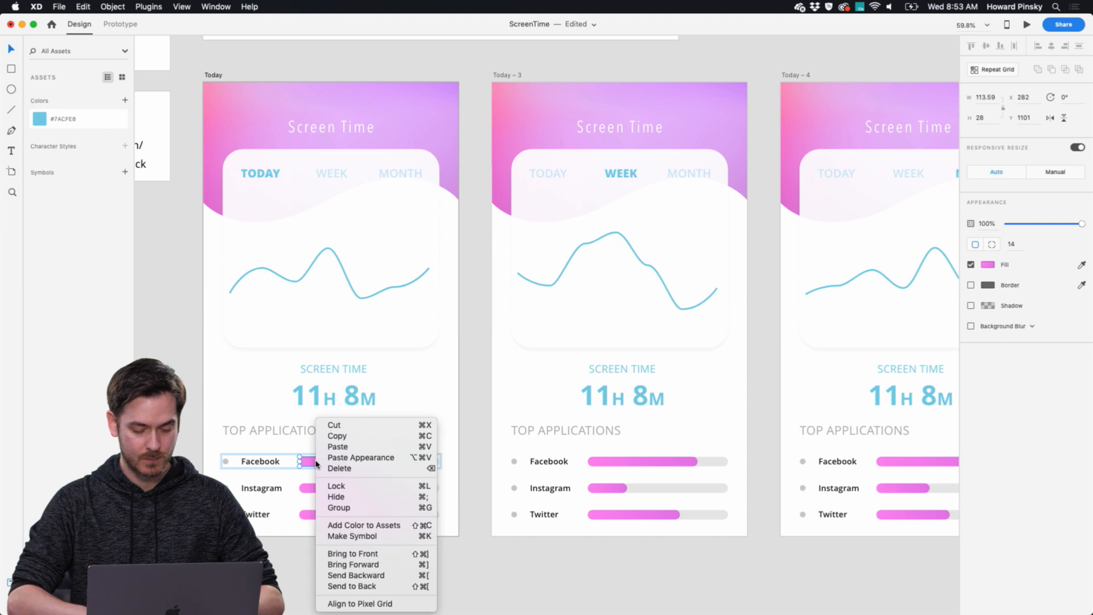
left_click(370, 528)
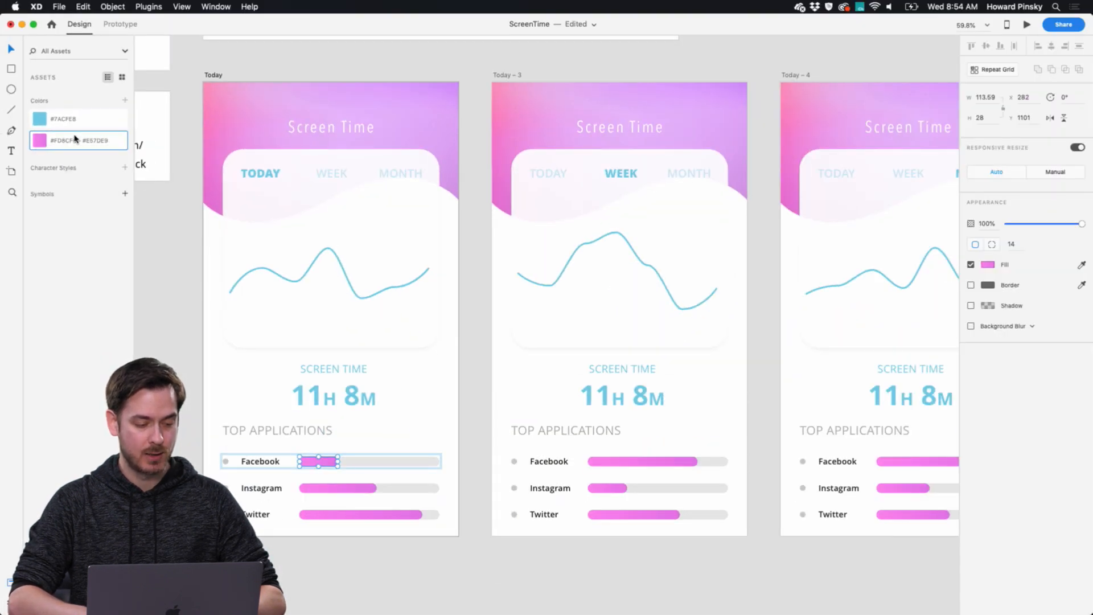
Edit the saved gradient asset so it runs from blue #8CC0FD to #7DD4E9.
right_click(74, 138)
left_click(86, 149)
left_click(162, 134)
left_click_drag(162, 137, 160, 132)
left_click(62, 85)
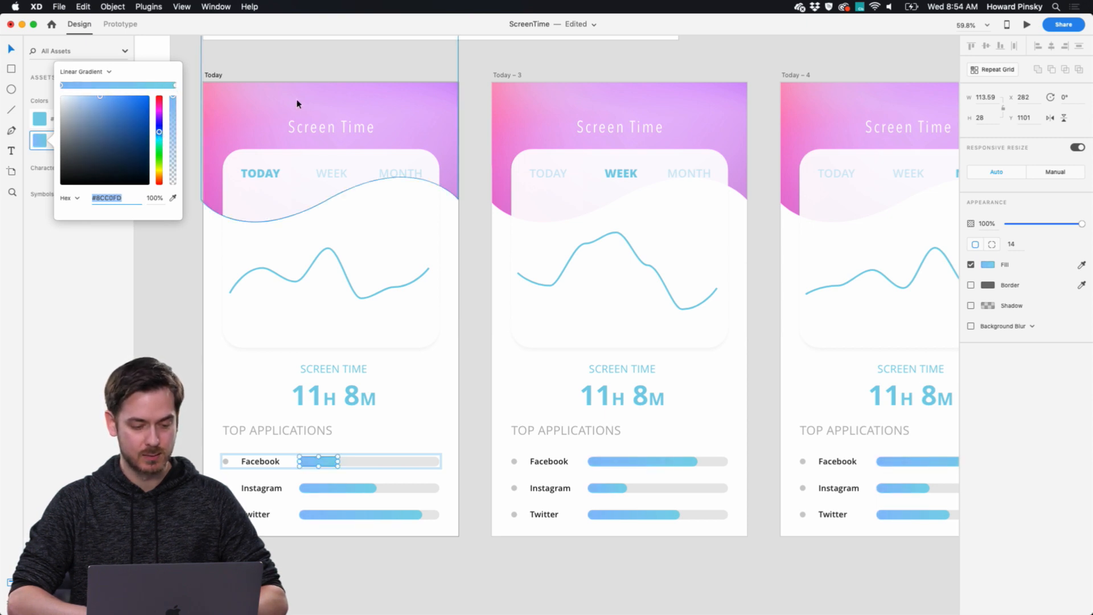
left_click(472, 134)
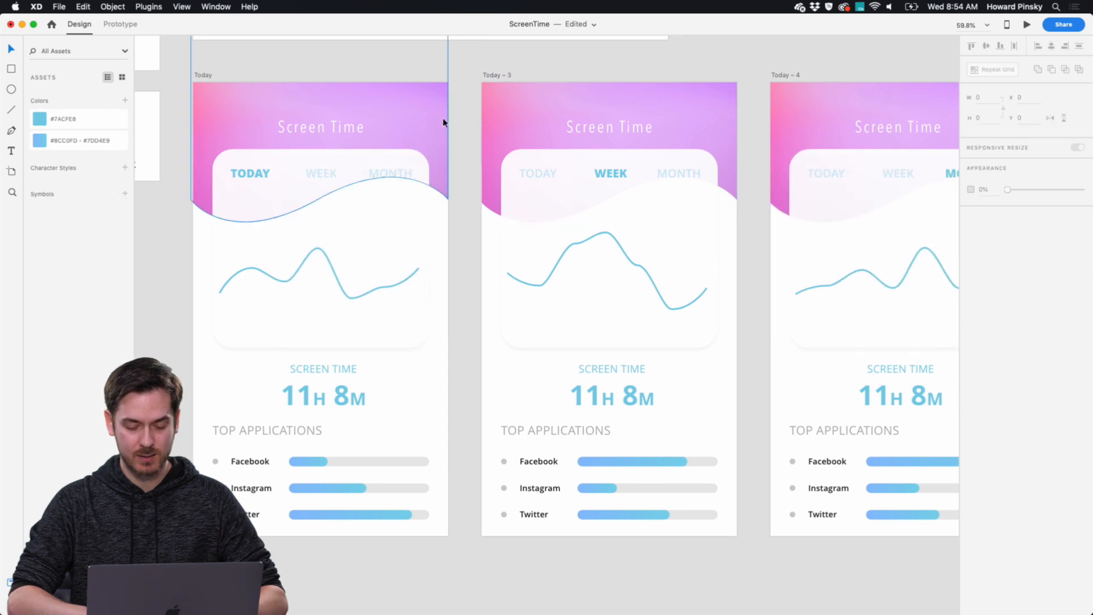
Save the text formatting of the screen time heading and 11H 8M figure on Today as character styles.
scroll(445, 123, "right", 2)
scroll(444, 122, "down", 5)
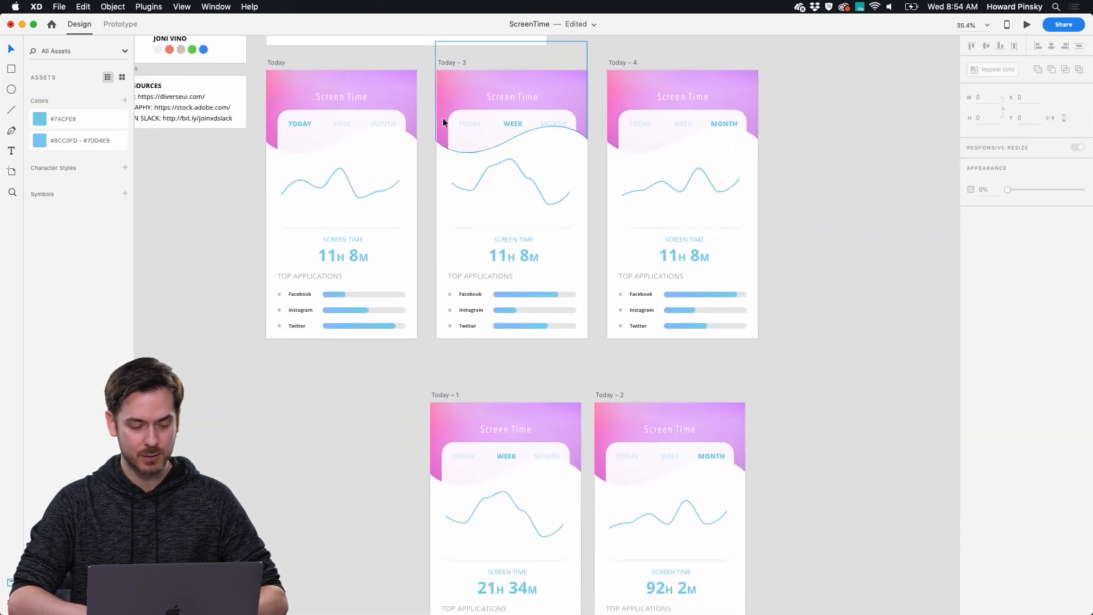
scroll(444, 122, "up", 5)
left_click(330, 343)
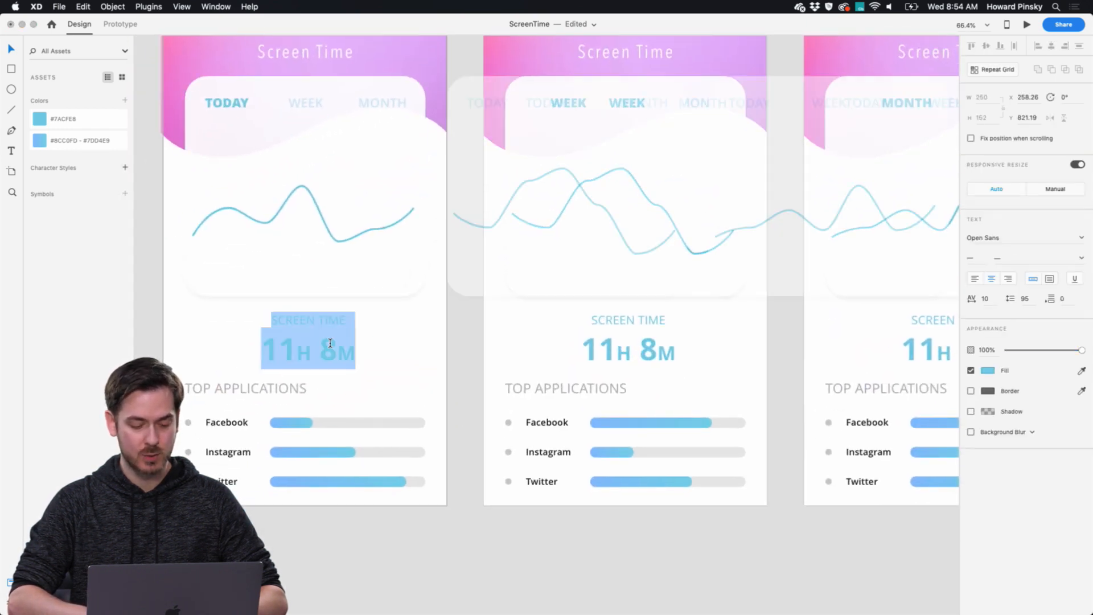
key("Escape")
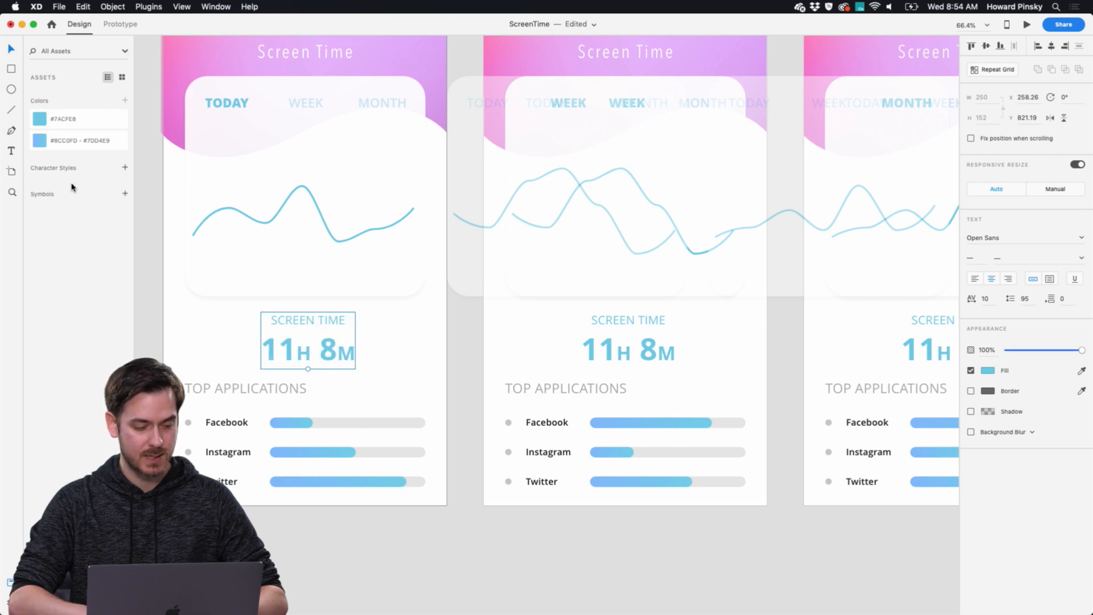
left_click(125, 168)
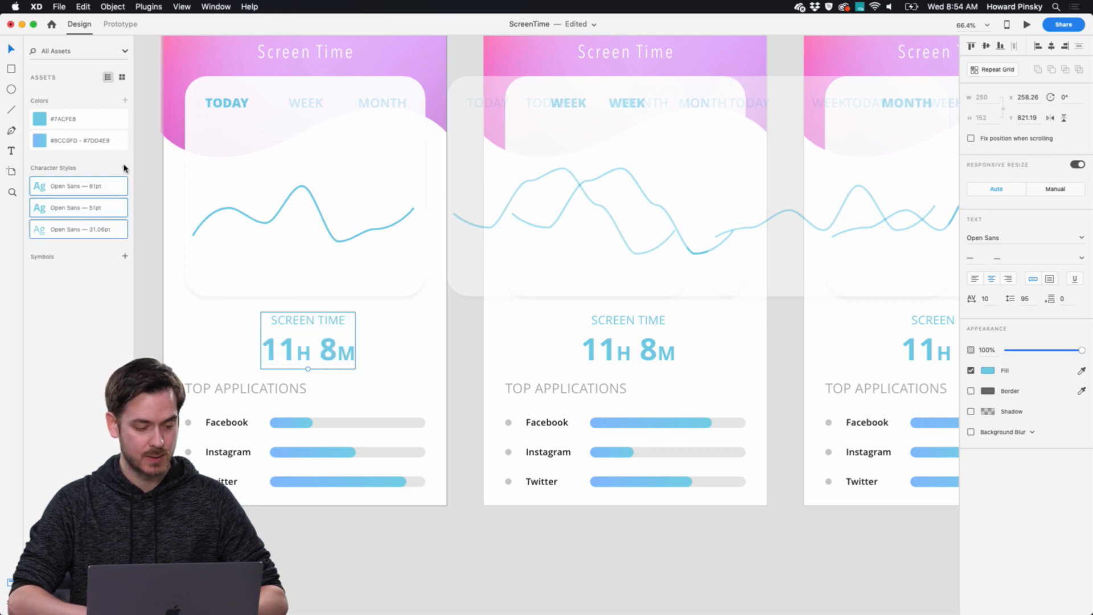
Edit the saved 81 pt character style to use the Comic Sans MS font.
right_click(78, 190)
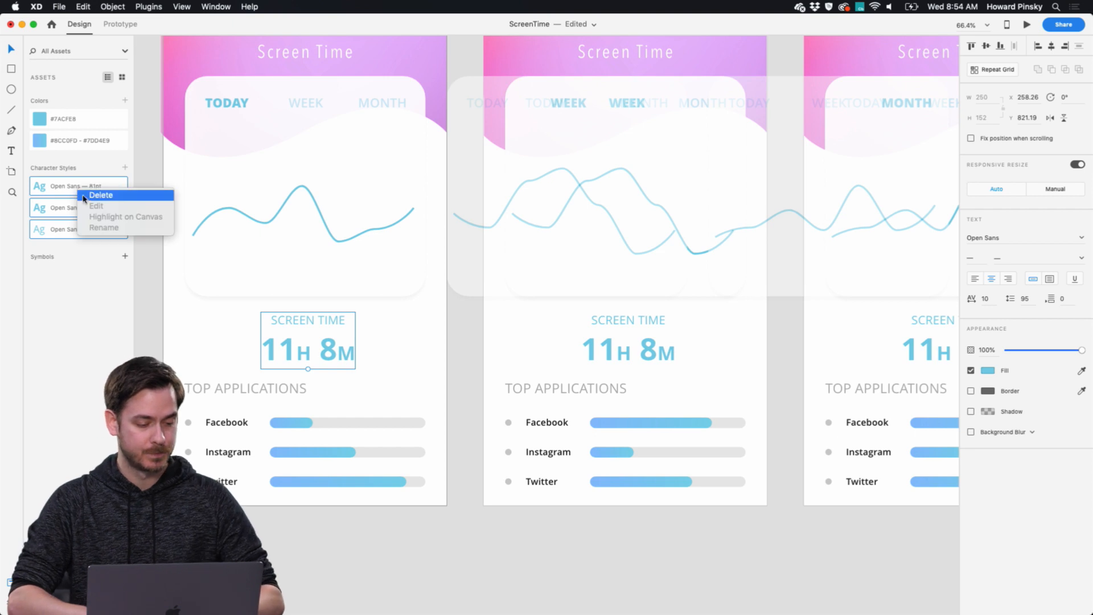
right_click(86, 189)
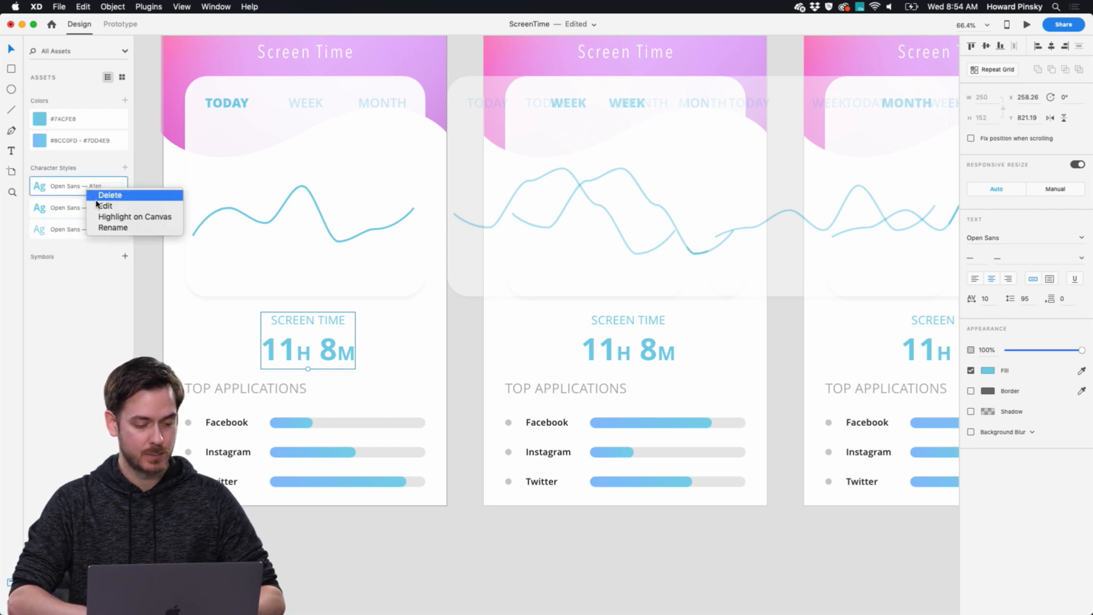
left_click(103, 206)
left_click(114, 102)
type("Com")
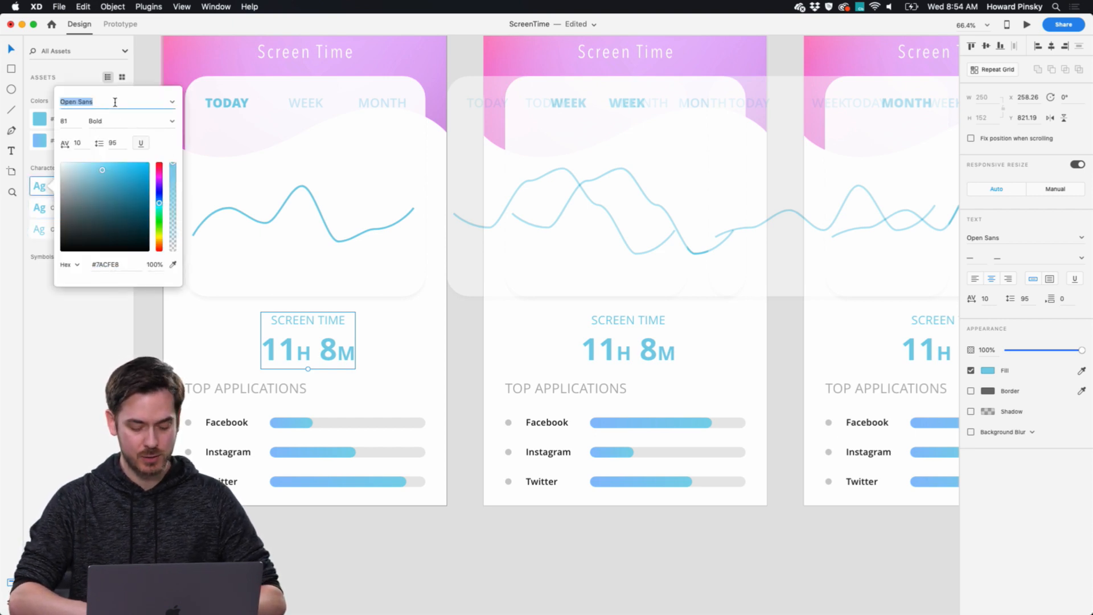
type("ic")
key("Return")
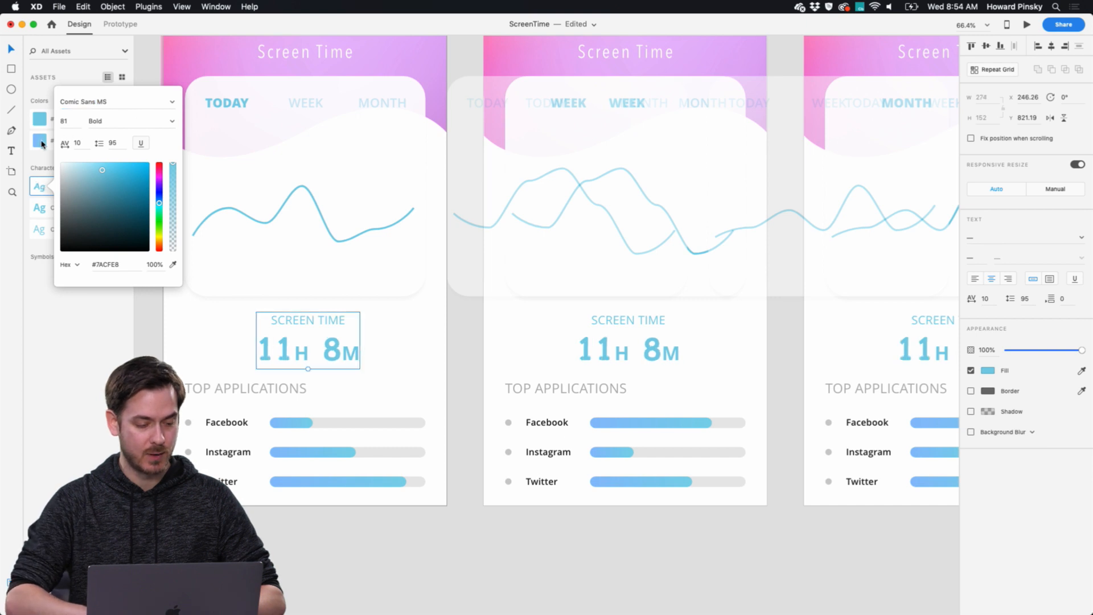
Change the font of the saved 51 pt character style to Comic Sans MS.
right_click(40, 208)
left_click(62, 221)
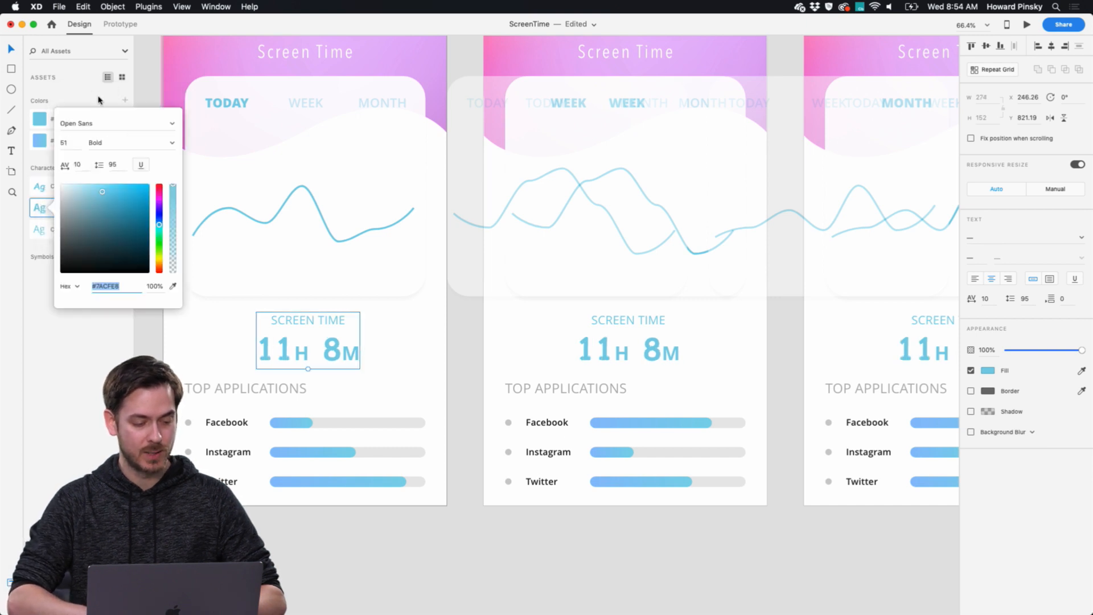
key("Return")
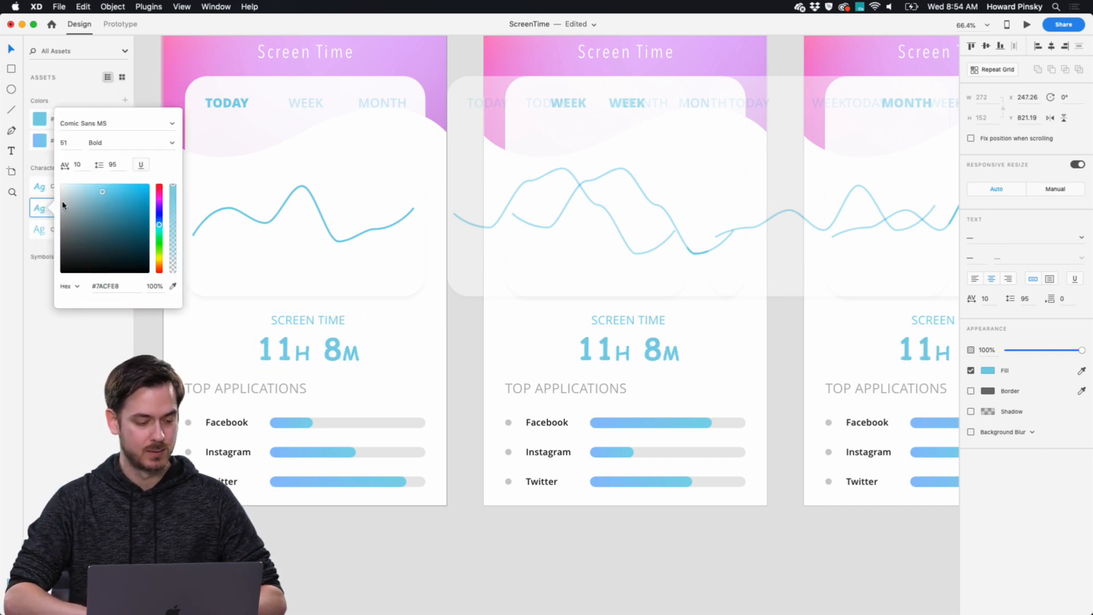
Switch the saved 31.06 pt character style to Comic Sans MS and deselect everything on the canvas.
right_click(34, 239)
left_click(54, 250)
type("com")
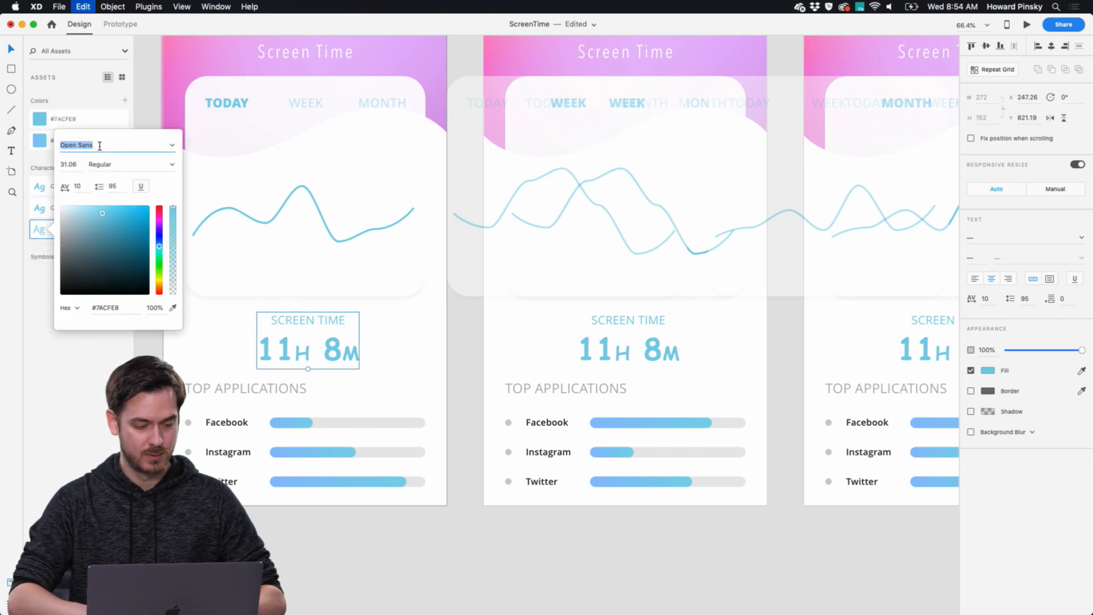
key("Return")
left_click(467, 305)
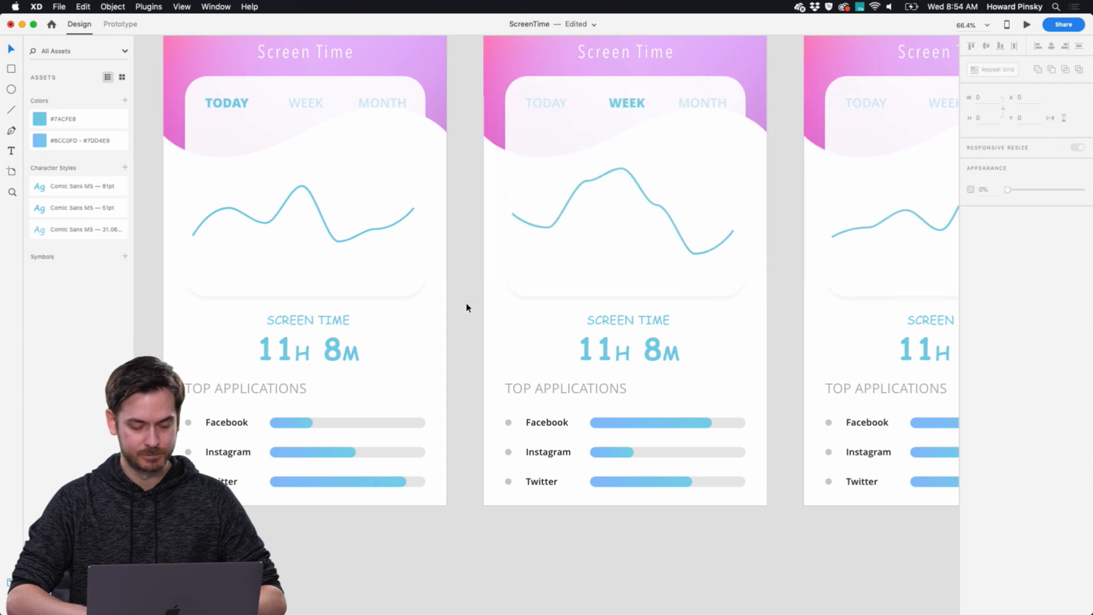